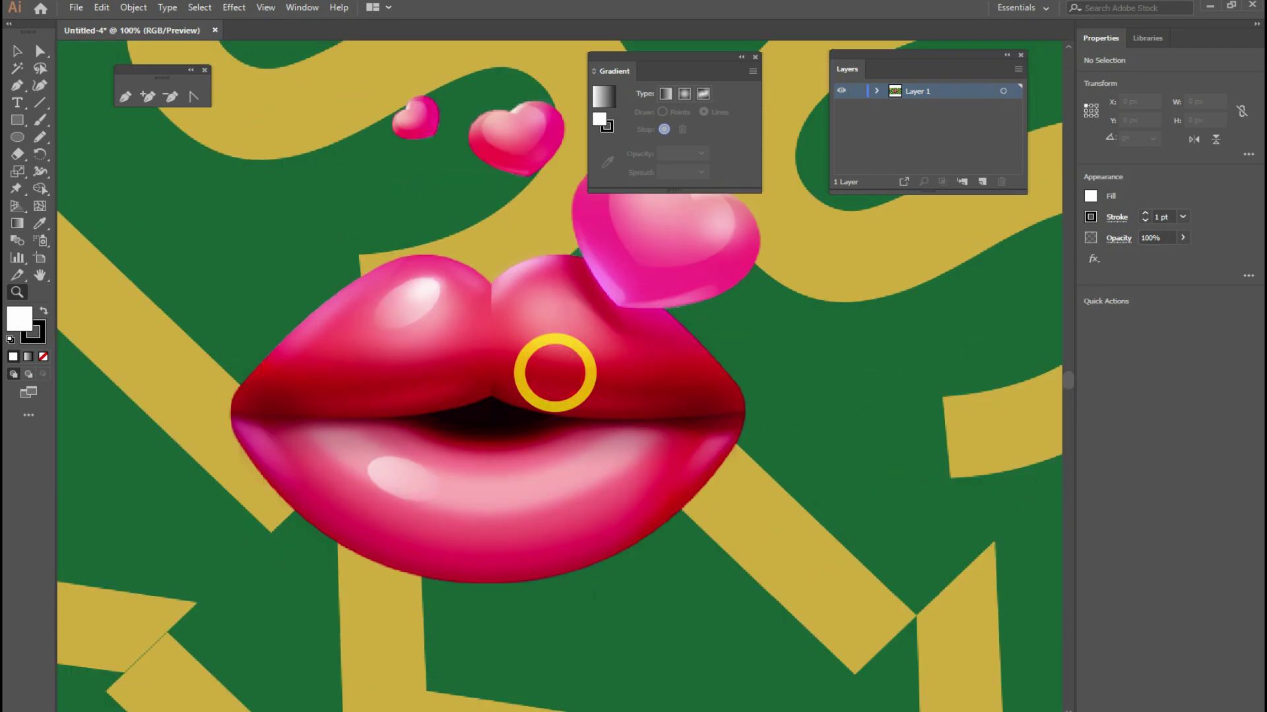
Step: Begin a Pen path along the upper lip's vertical centre line, from the mouth opening up to the notch
left_click_drag(534, 410, 521, 371)
left_click(125, 97)
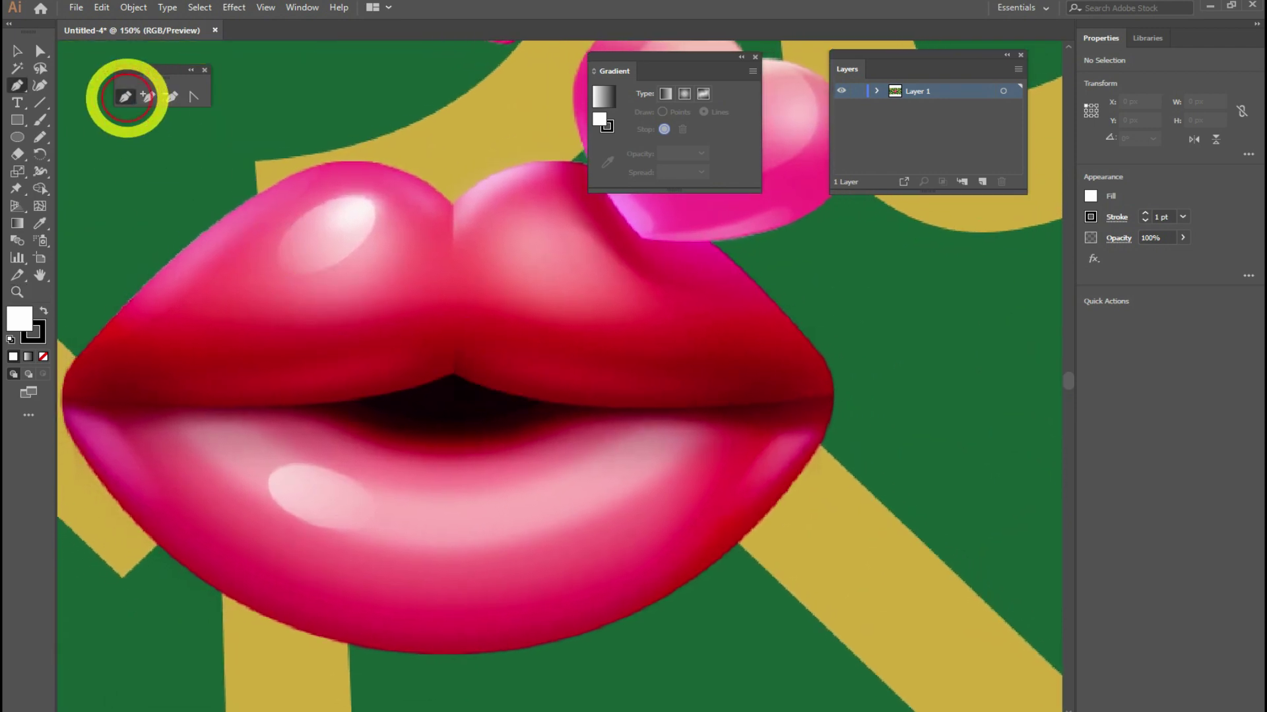
left_click_drag(352, 459, 387, 419)
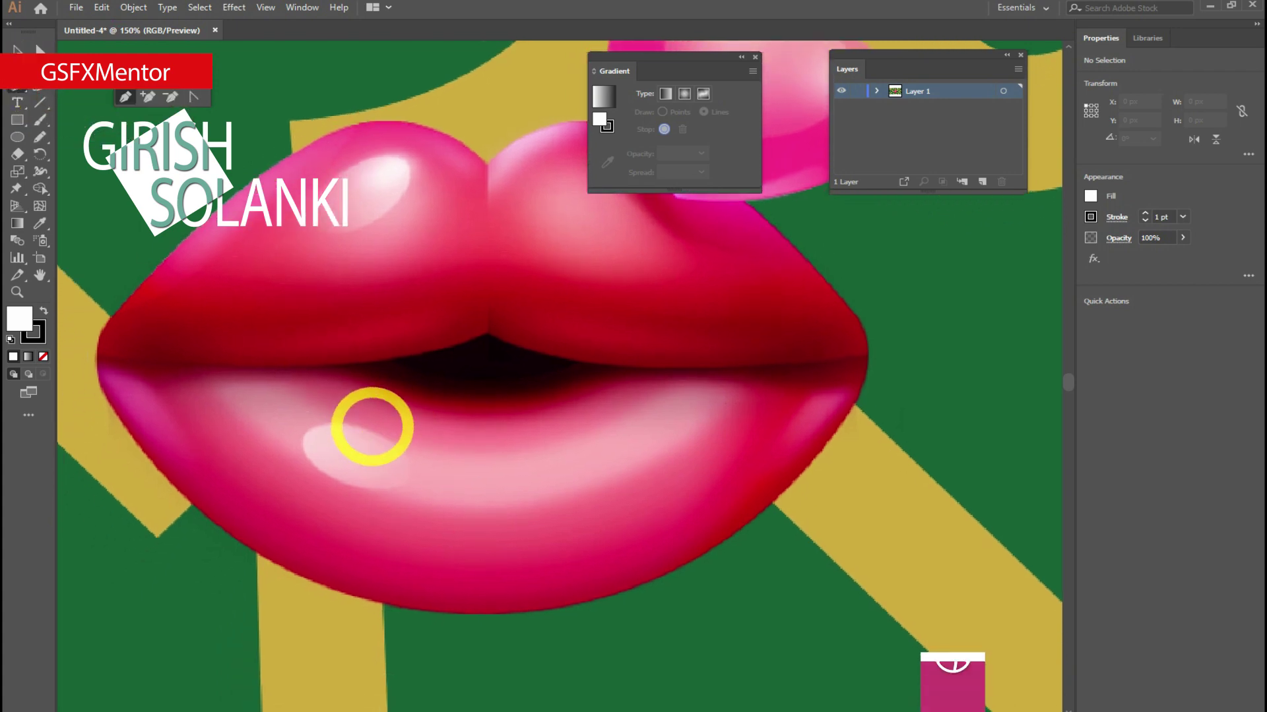
left_click_drag(486, 401, 466, 455)
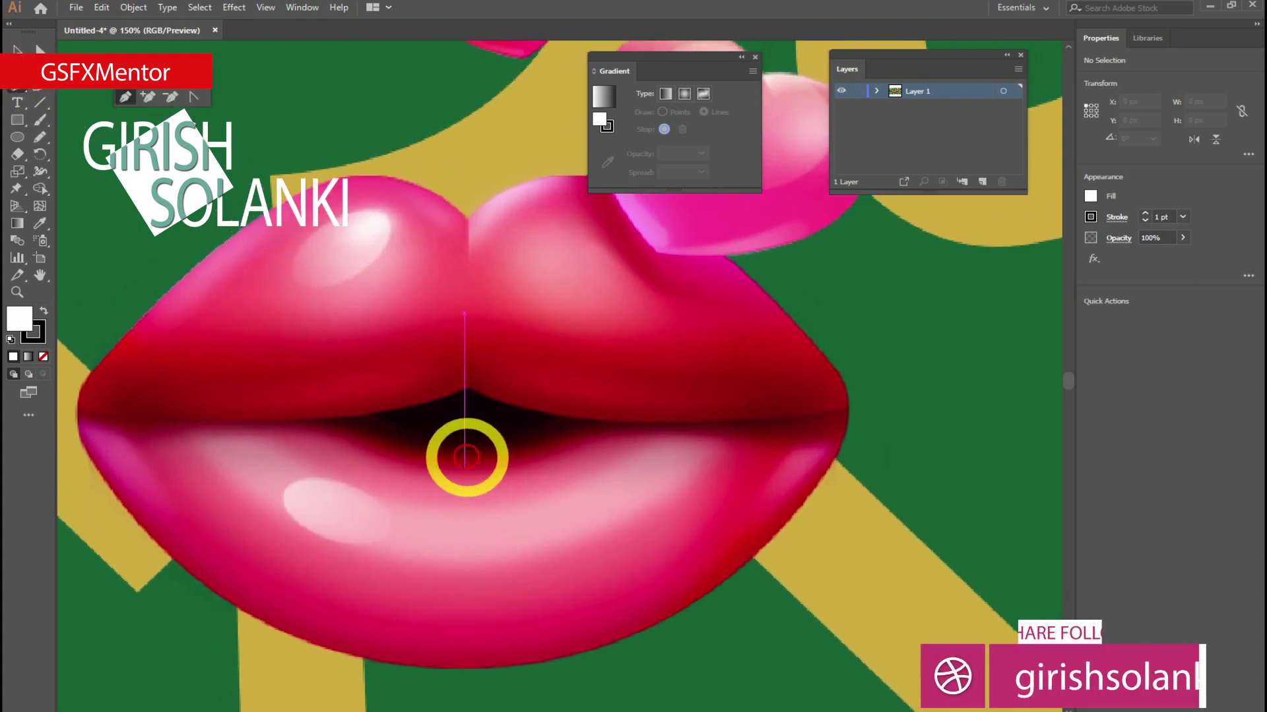
left_click(468, 388)
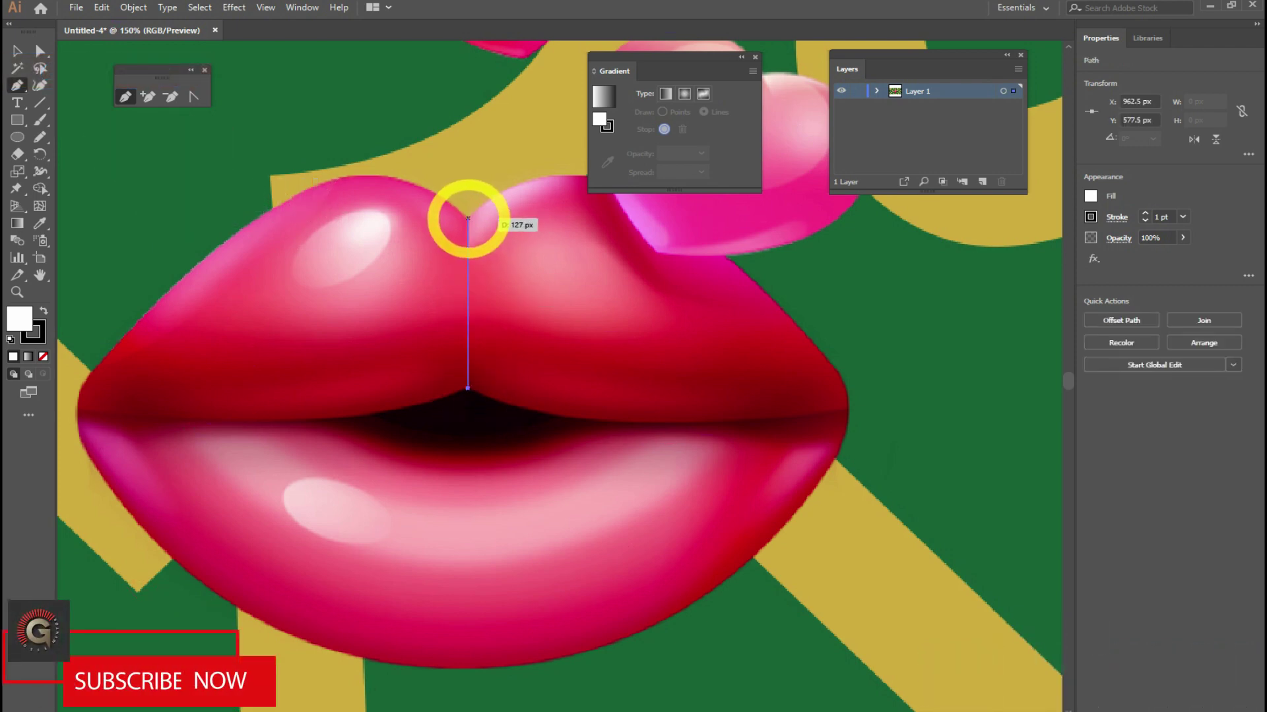
left_click(468, 217)
Step: Continue the path with a curve over the right half of the upper lip's top edge, and remove its fill
left_click_drag(537, 255, 461, 316)
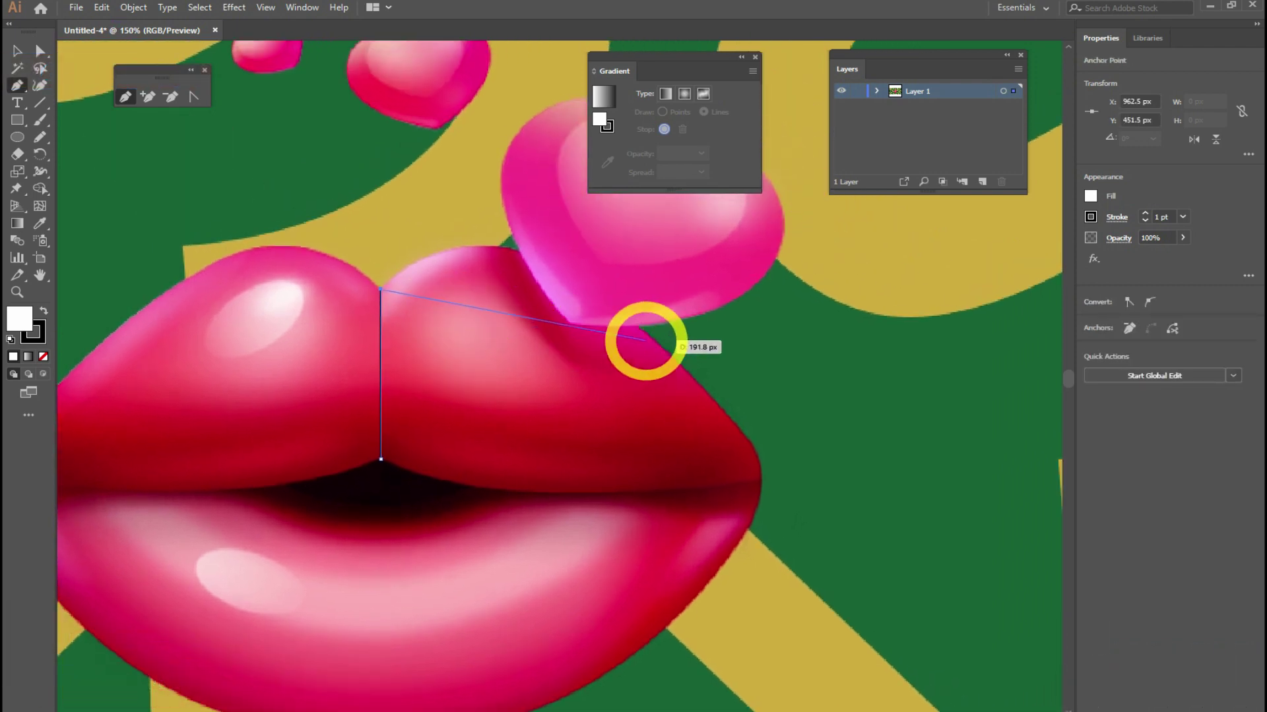
left_click_drag(647, 336, 771, 448)
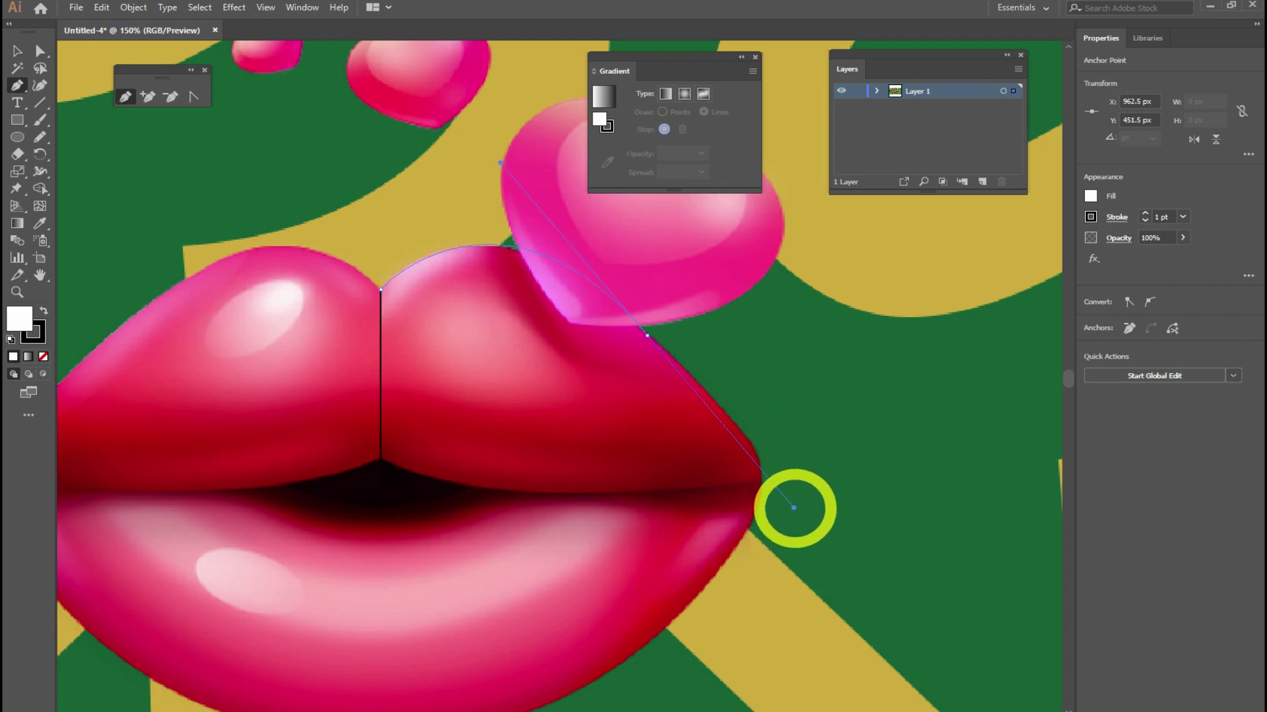
left_click_drag(794, 501, 794, 502)
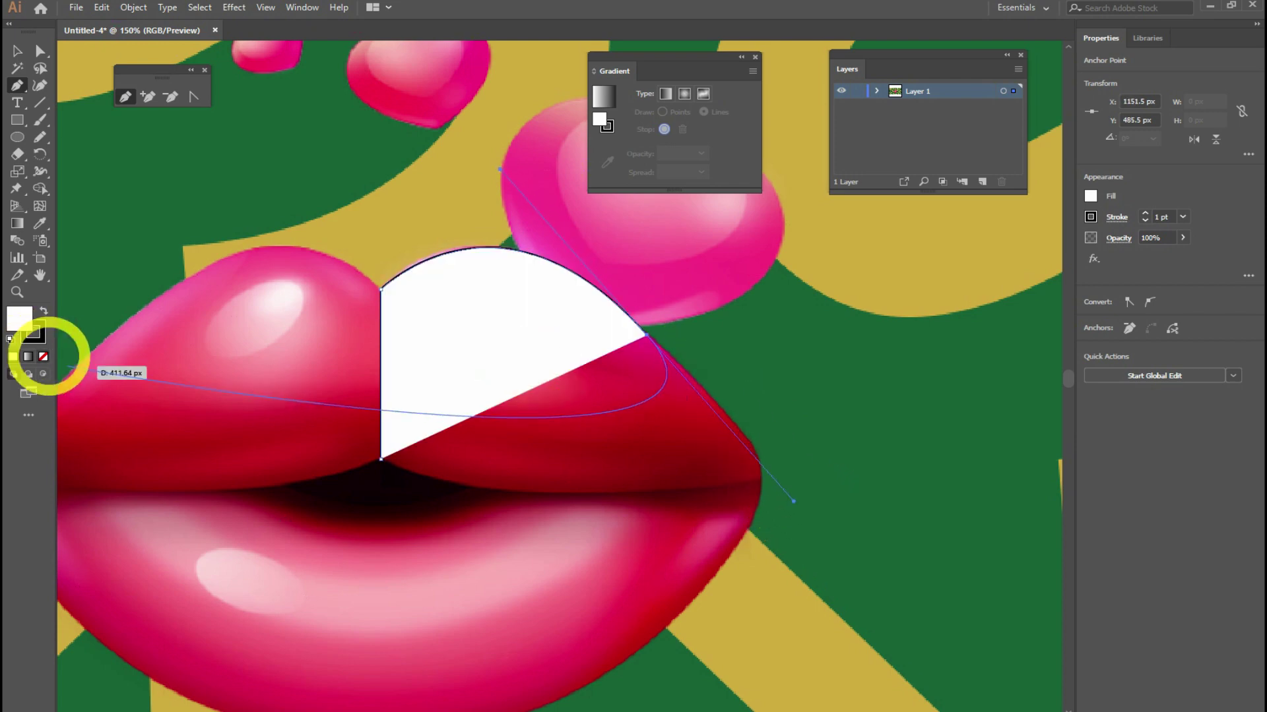
left_click(43, 357)
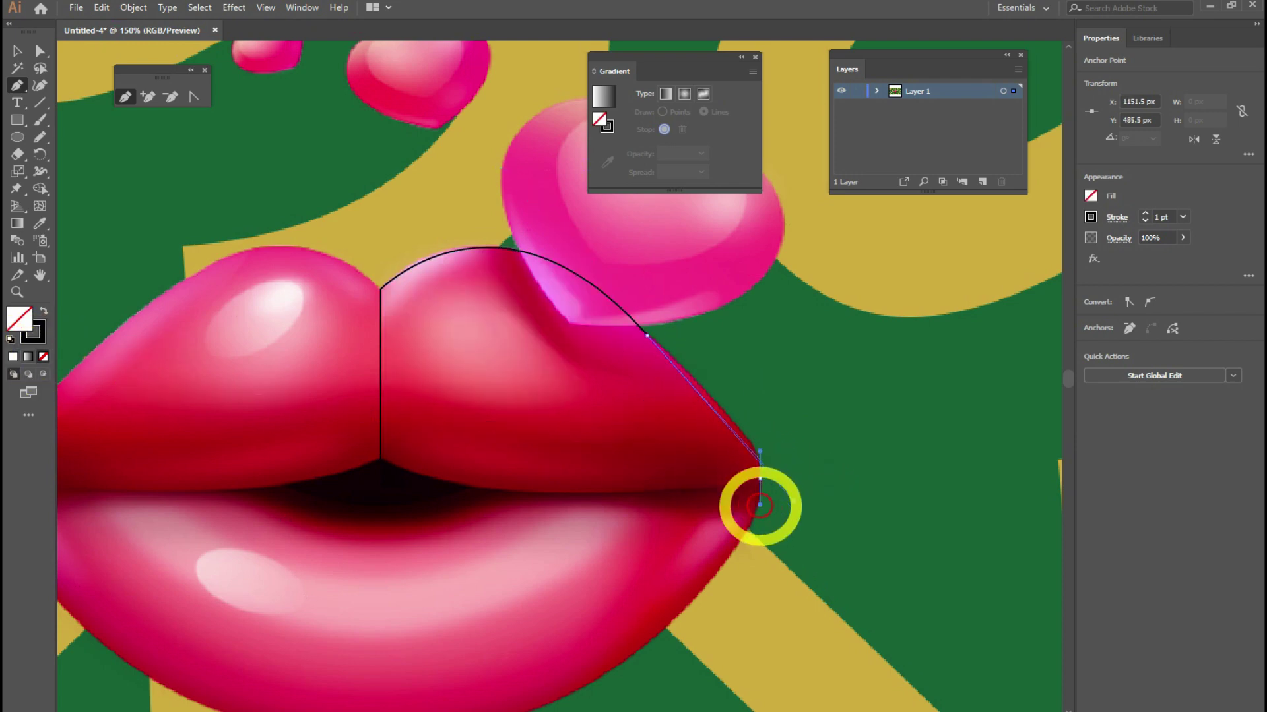
Step: Carry the path around the right mouth corner and back along the upper lip's lower edge, closing it at the starting point
left_click_drag(766, 528, 771, 541)
key("ctrl+z")
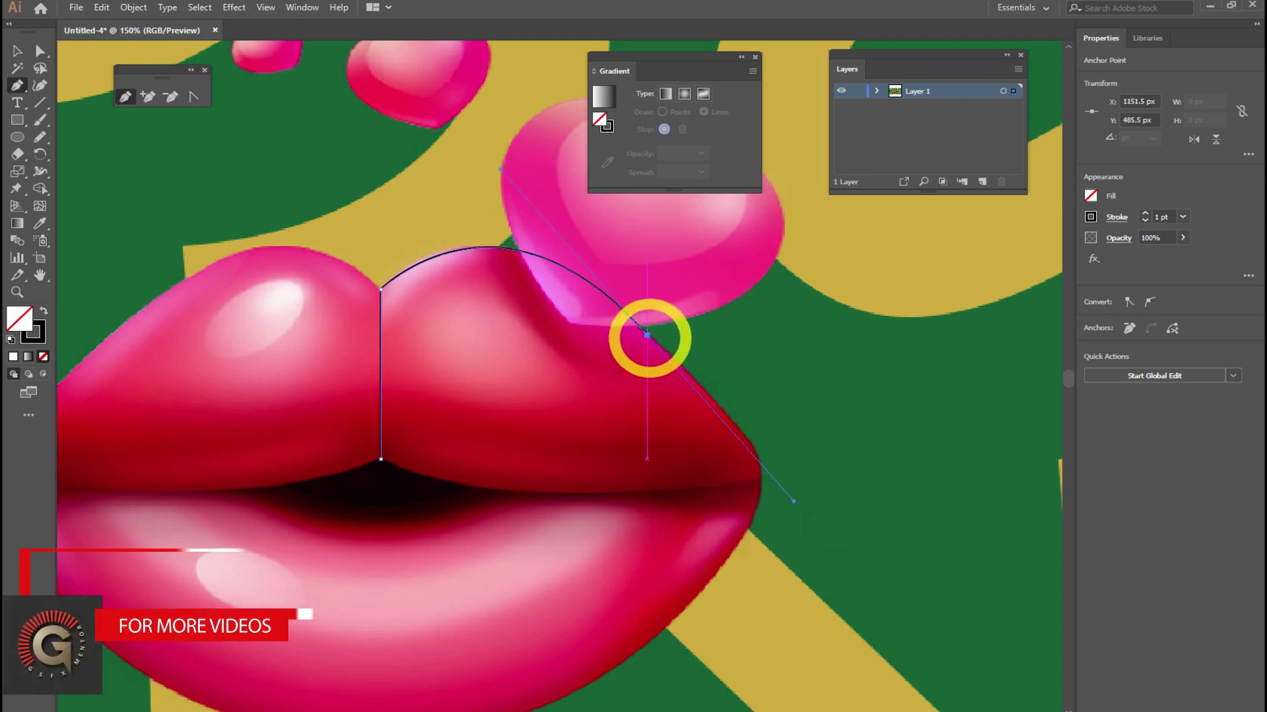
left_click(647, 336)
left_click_drag(757, 455, 721, 482)
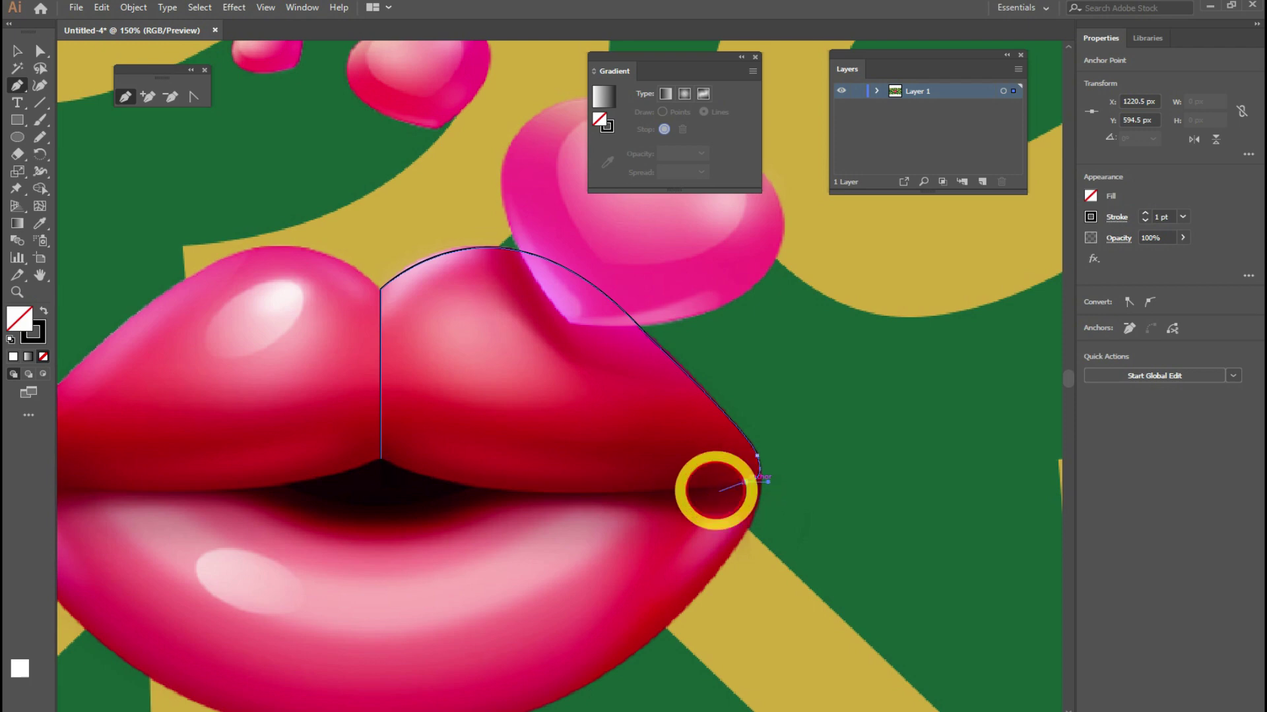
left_click_drag(607, 492, 566, 493)
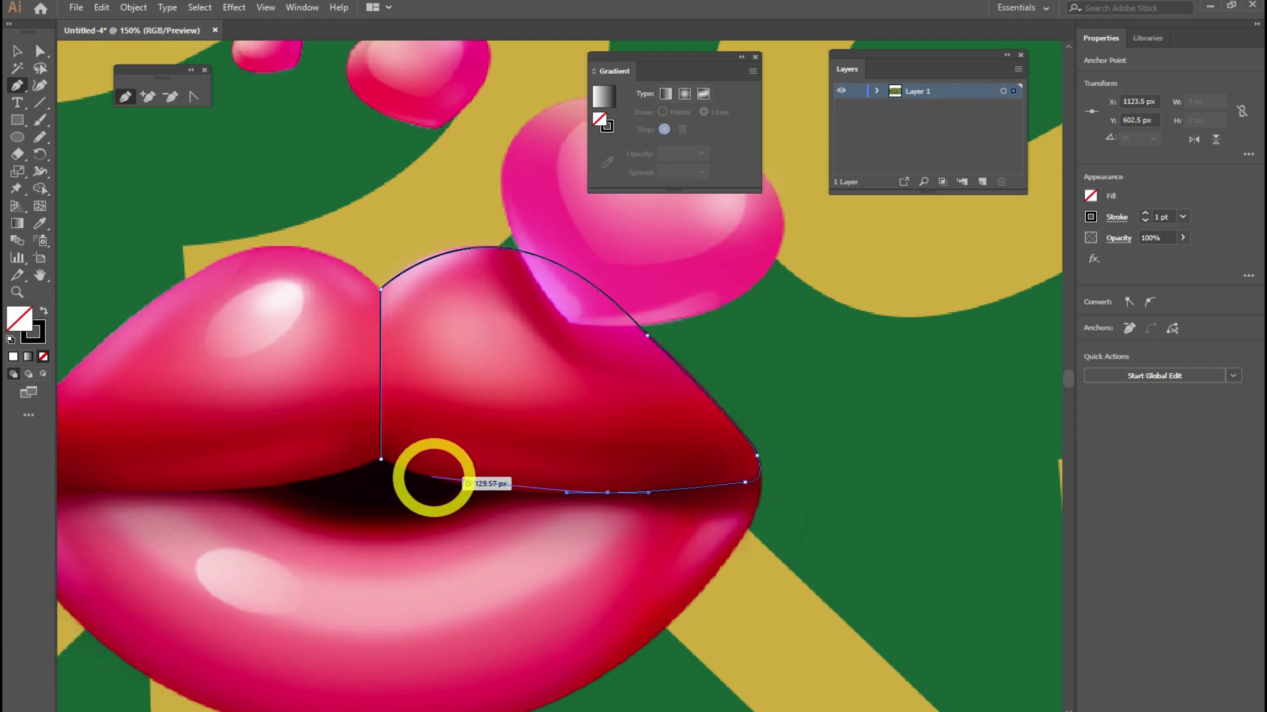
left_click_drag(417, 473, 380, 458)
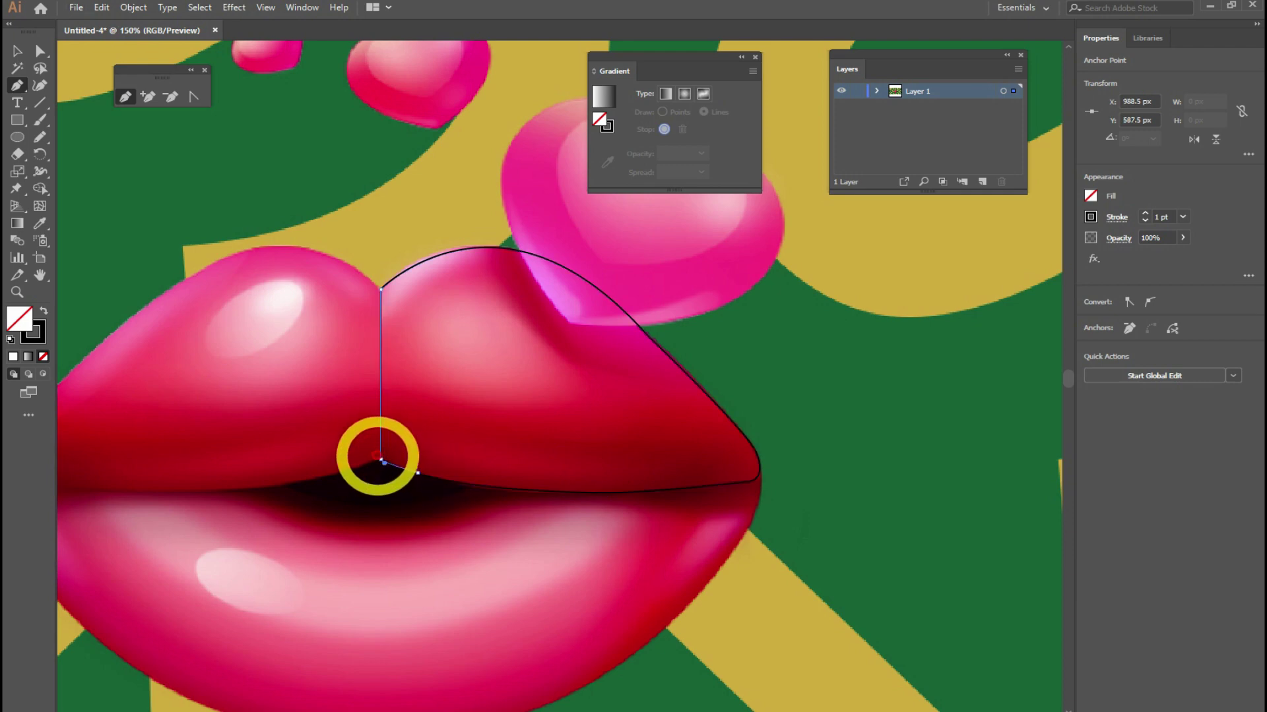
left_click(380, 459)
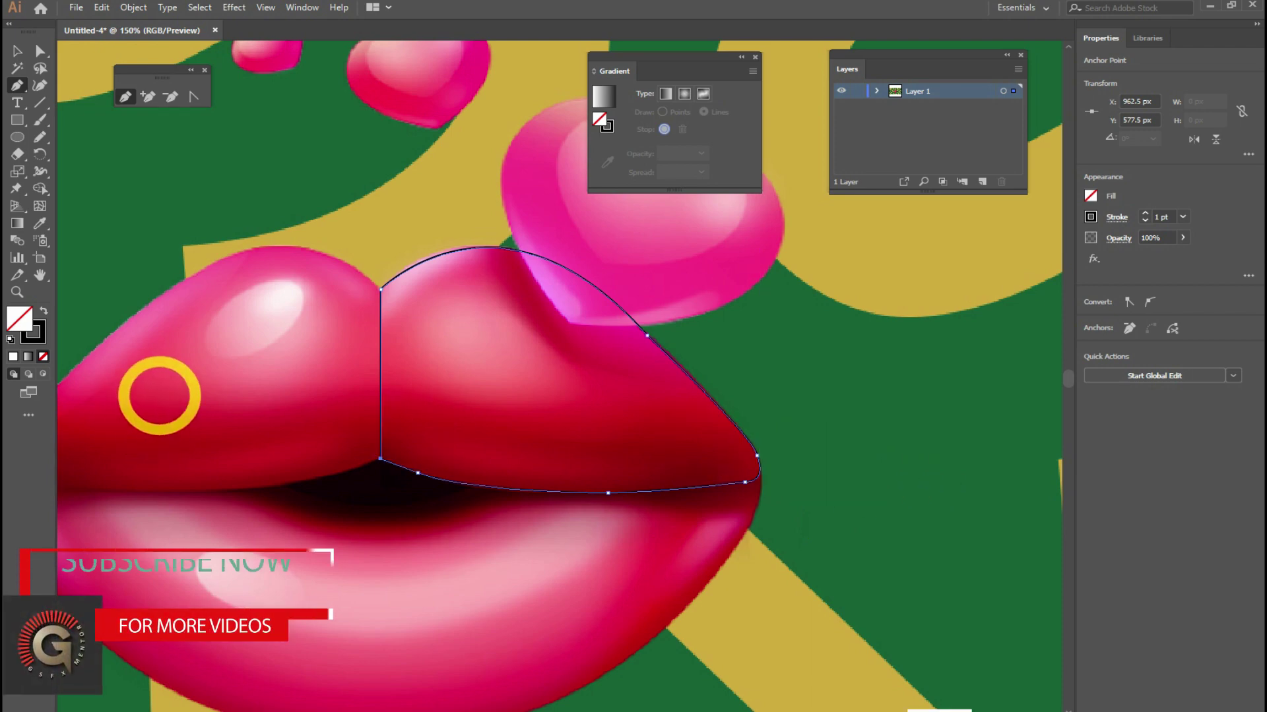
left_click(17, 51)
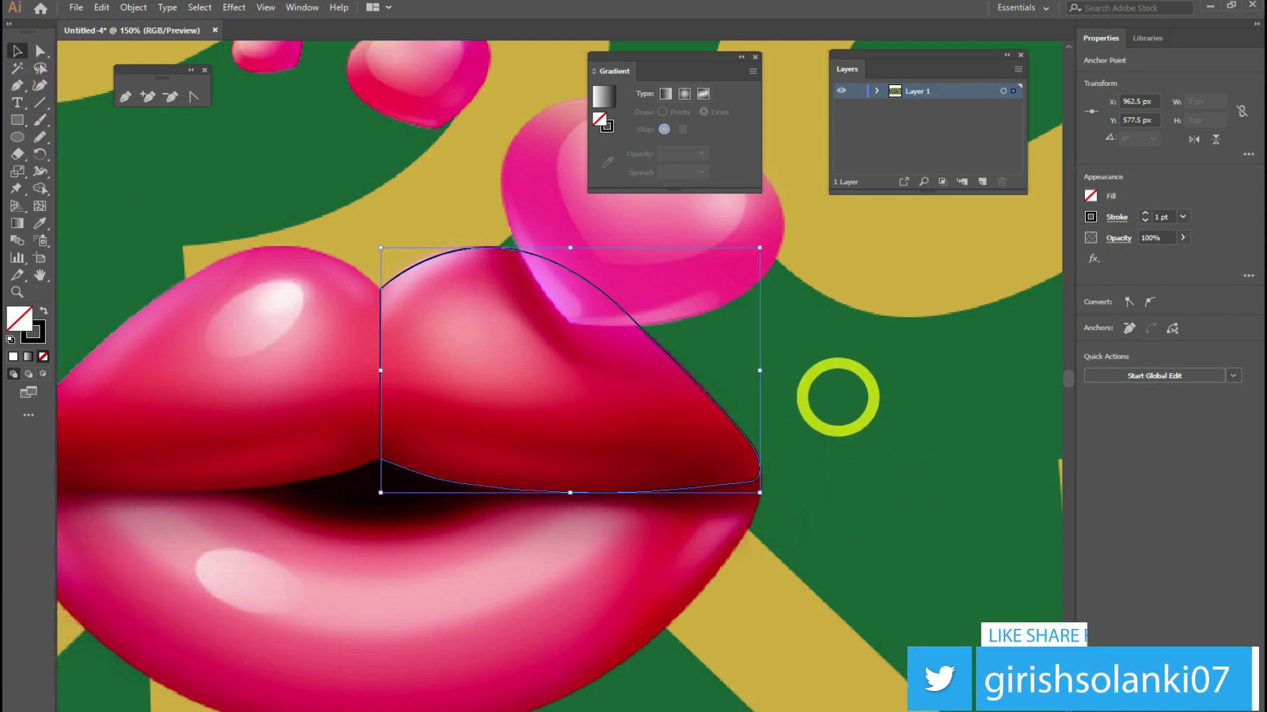
left_click_drag(834, 410, 647, 385)
left_click_drag(464, 356, 926, 386)
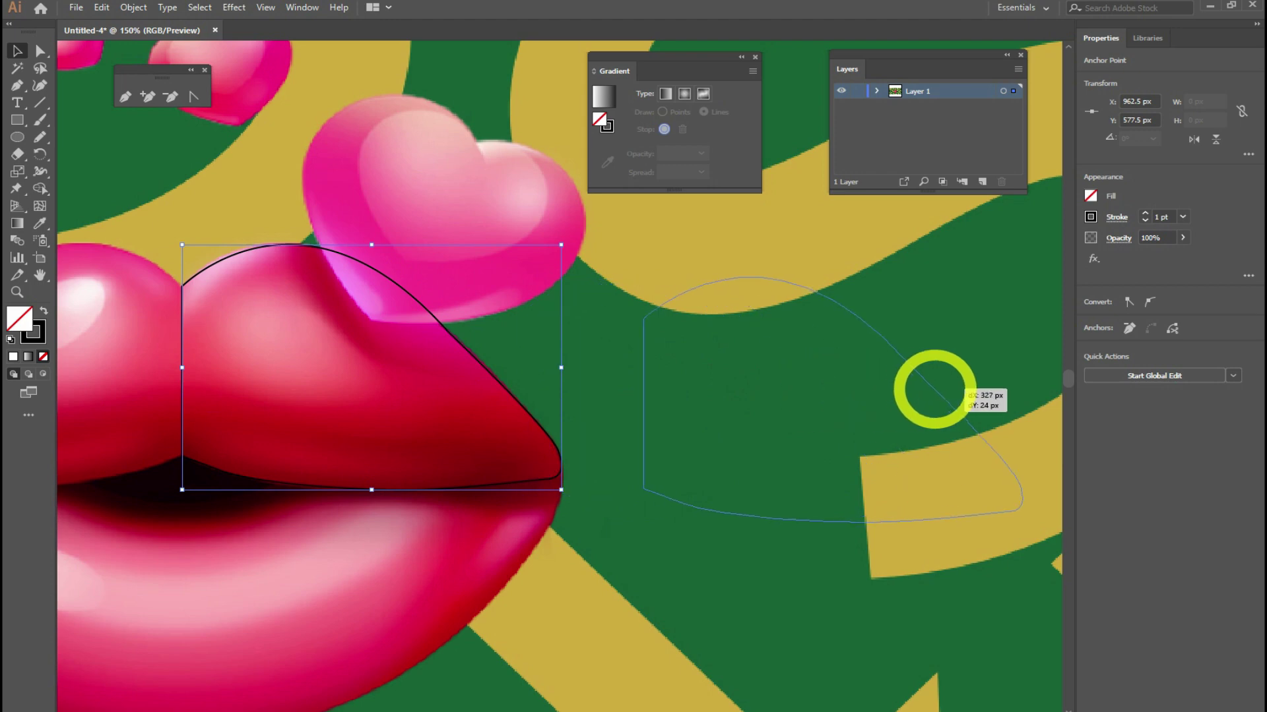
left_click_drag(543, 412, 574, 409)
key("ctrl+z")
left_click_drag(693, 370, 932, 387)
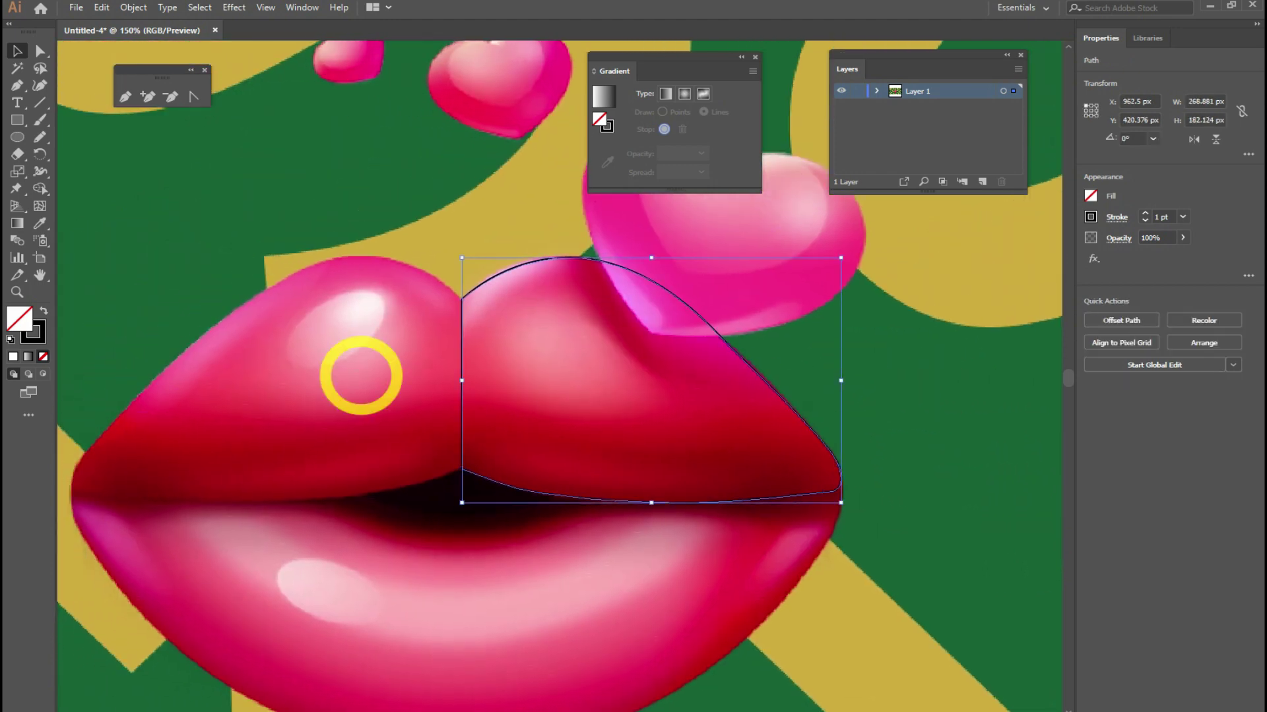
Step: Reflect a copy of the right half outline across the lip's vertical centre line to form the left half
left_click(99, 172)
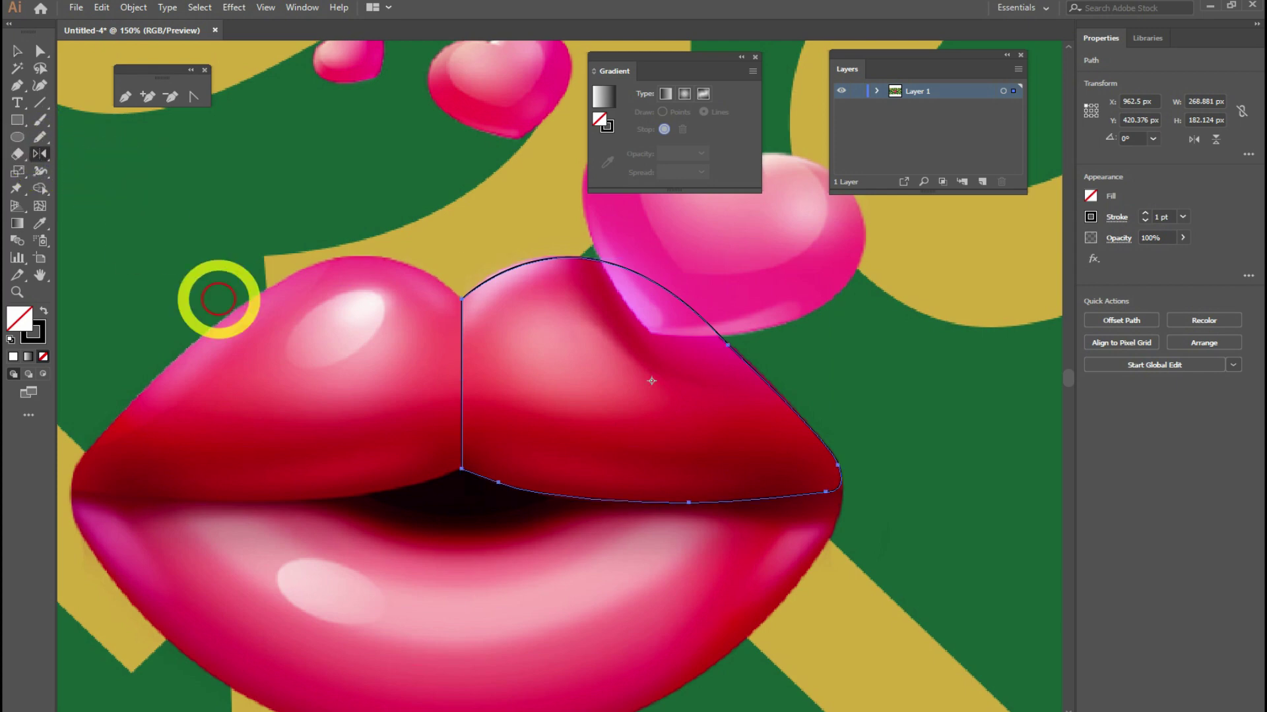
left_click(462, 377)
mouse_move(462, 453)
left_mouse_down()
mouse_move(447, 441)
mouse_move(453, 461)
mouse_move(472, 456)
left_mouse_up()
left_click(18, 51)
Step: Select both upper-lip halves and merge them into one outline with the Shape Builder
left_click(578, 261, "shift")
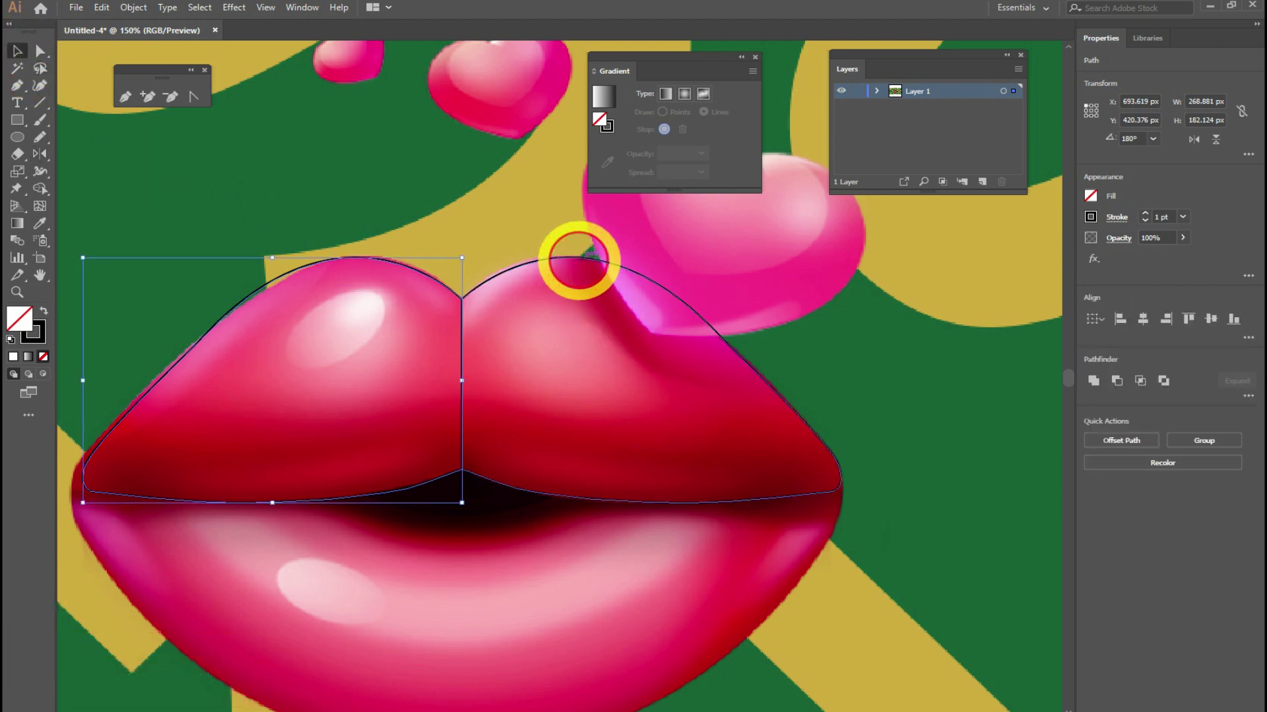
left_click(39, 188)
left_click(85, 190)
left_click_drag(352, 404, 600, 410)
Step: Stretch the merged outline out to the left mouth corner and reshape its upper left curve to follow the reference lip
left_click(94, 425)
left_click_drag(82, 380, 73, 383)
left_click(40, 50)
left_click(186, 342)
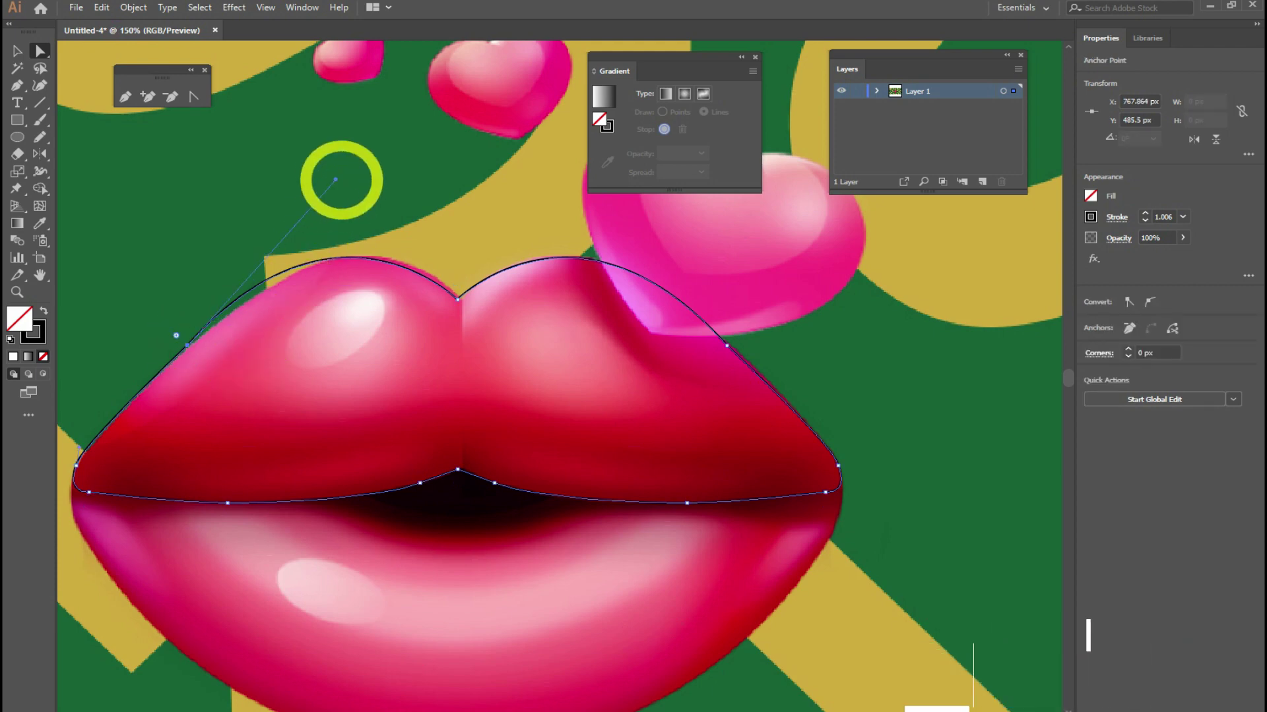
left_click_drag(336, 179, 375, 179)
left_click_drag(187, 346, 192, 344)
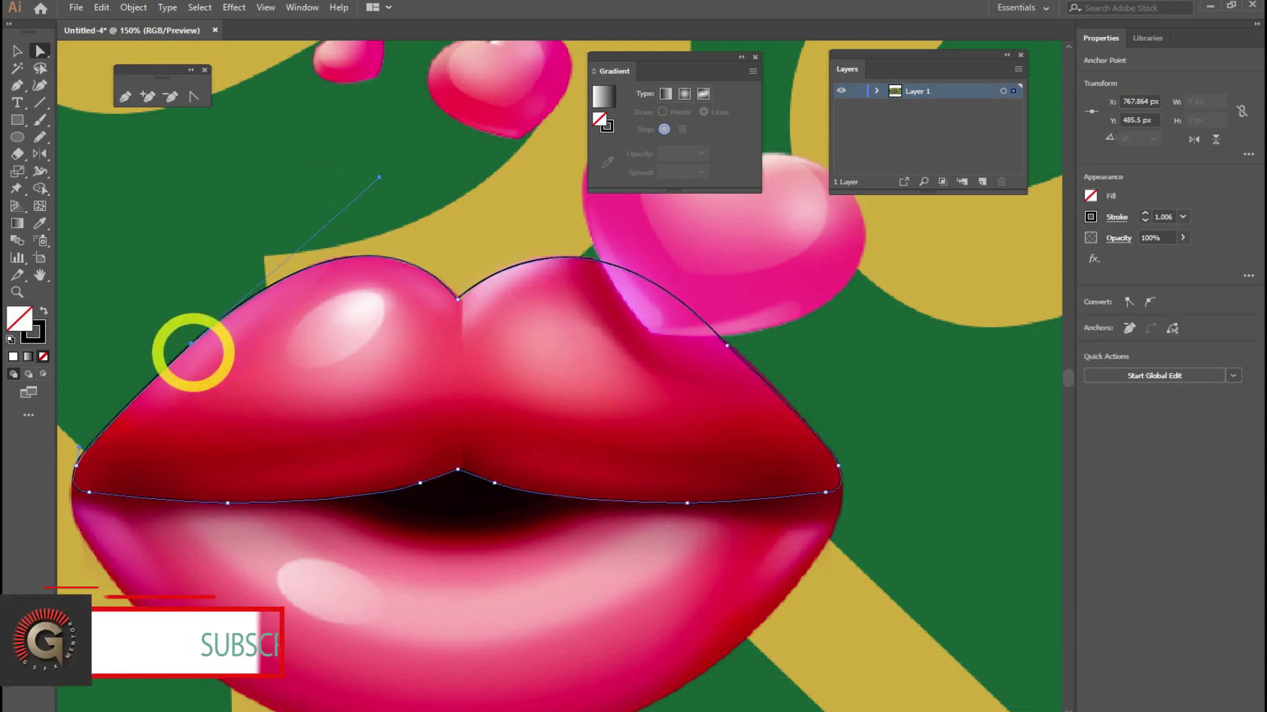
Step: Round the outline's corners by about 10 px and fill the shape with dark red sampled from the reference lip's left corner
left_click(707, 469)
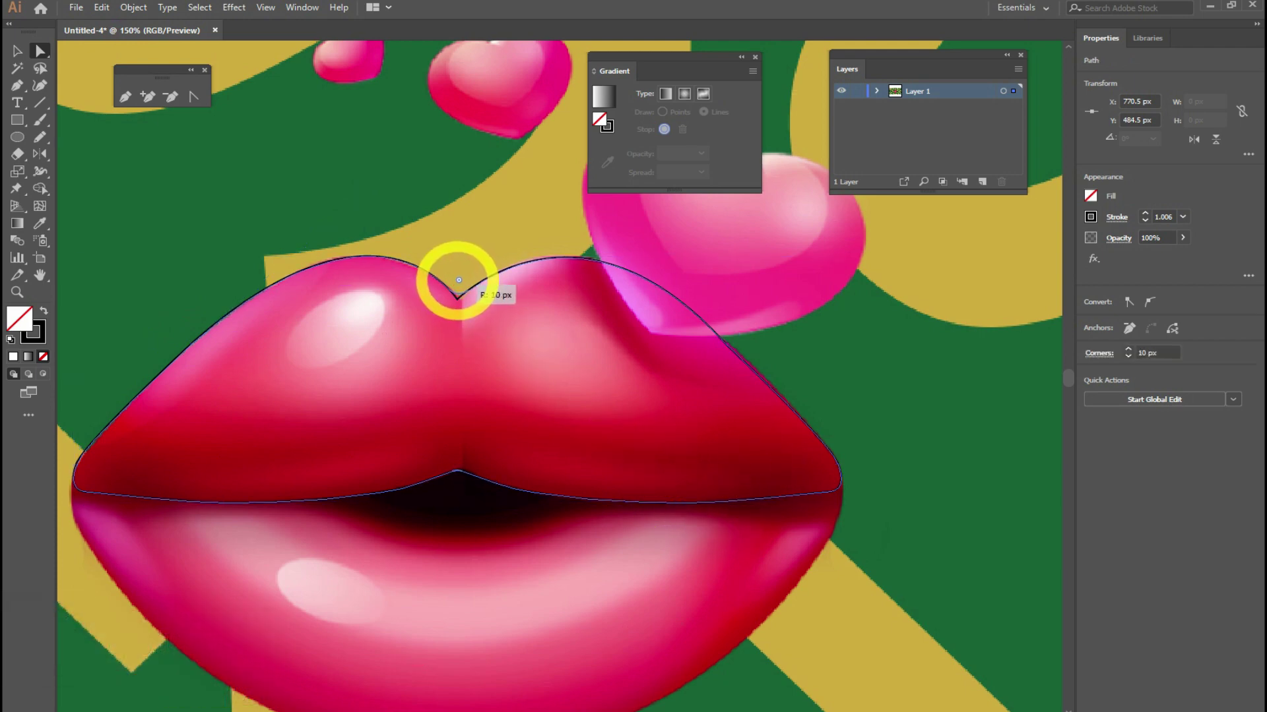
left_click_drag(458, 280, 459, 281)
left_click(18, 51)
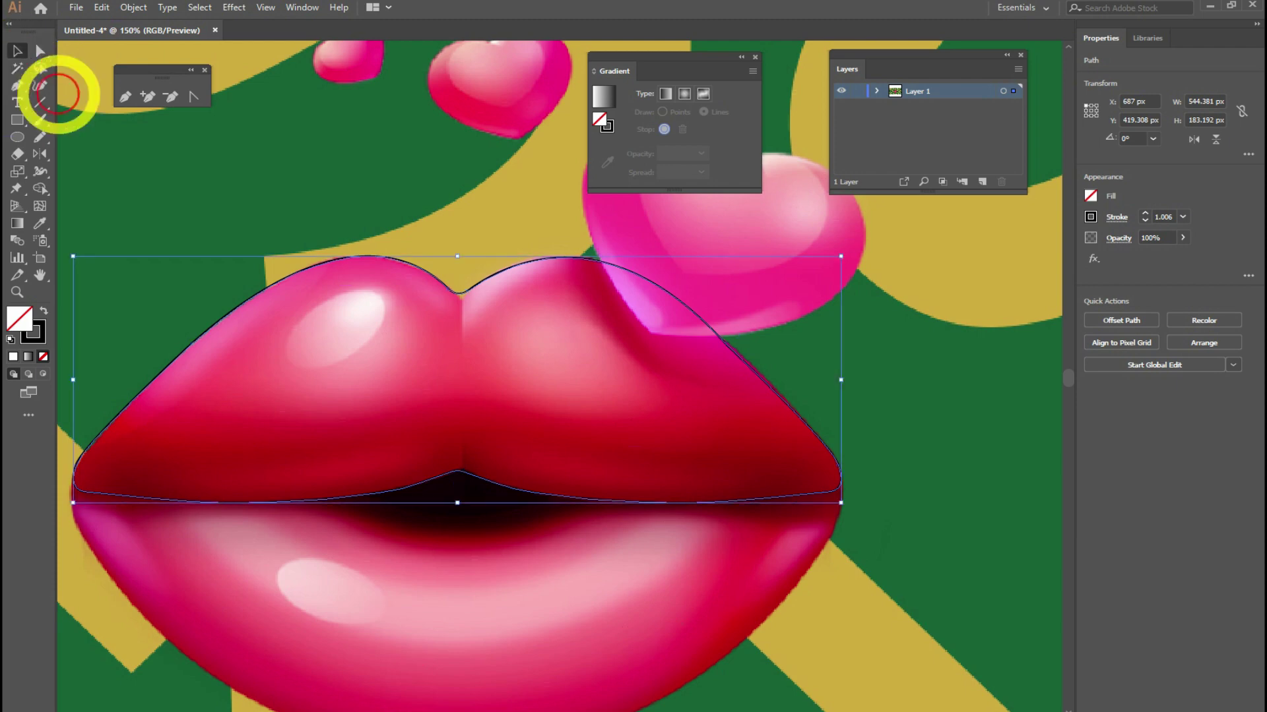
left_click(39, 223)
left_click(112, 472)
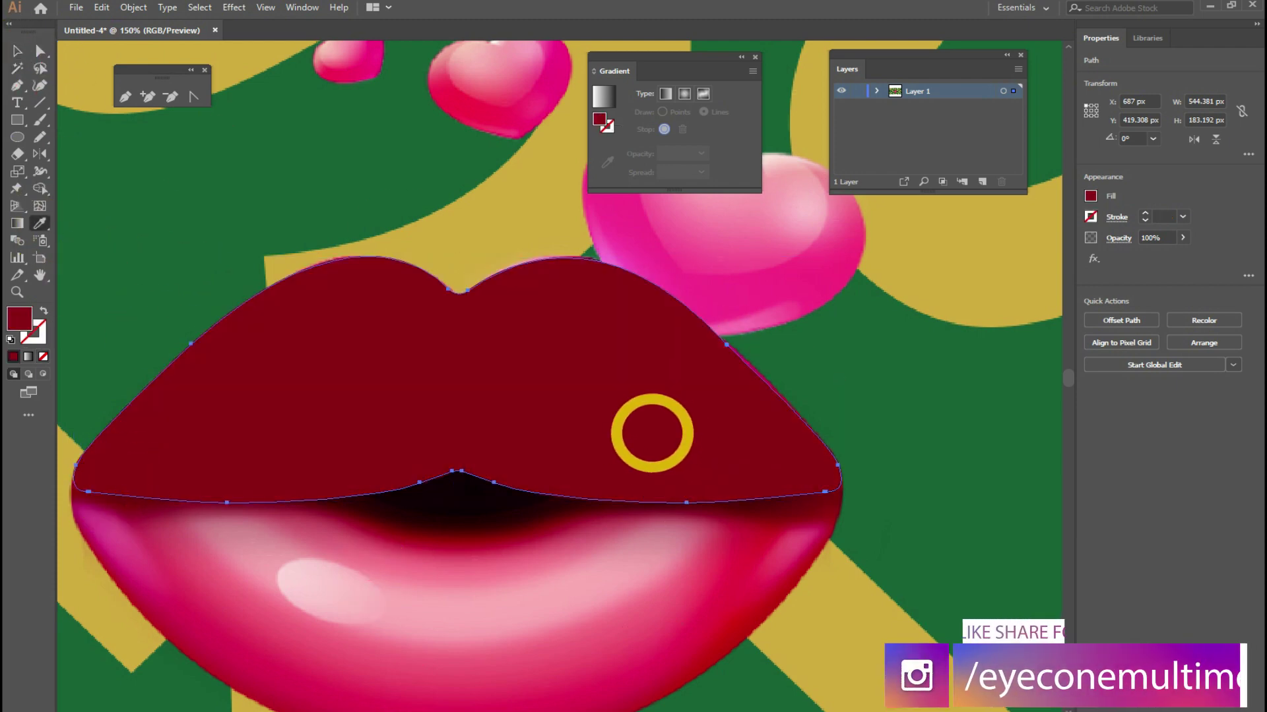
Step: Move the dark red upper-lip shape off the reference artwork to the empty area on its right
key("ctrl+minus")
left_click_drag(784, 312, 554, 242)
left_click(18, 51)
left_click_drag(321, 316, 836, 324)
left_click_drag(820, 515, 770, 523)
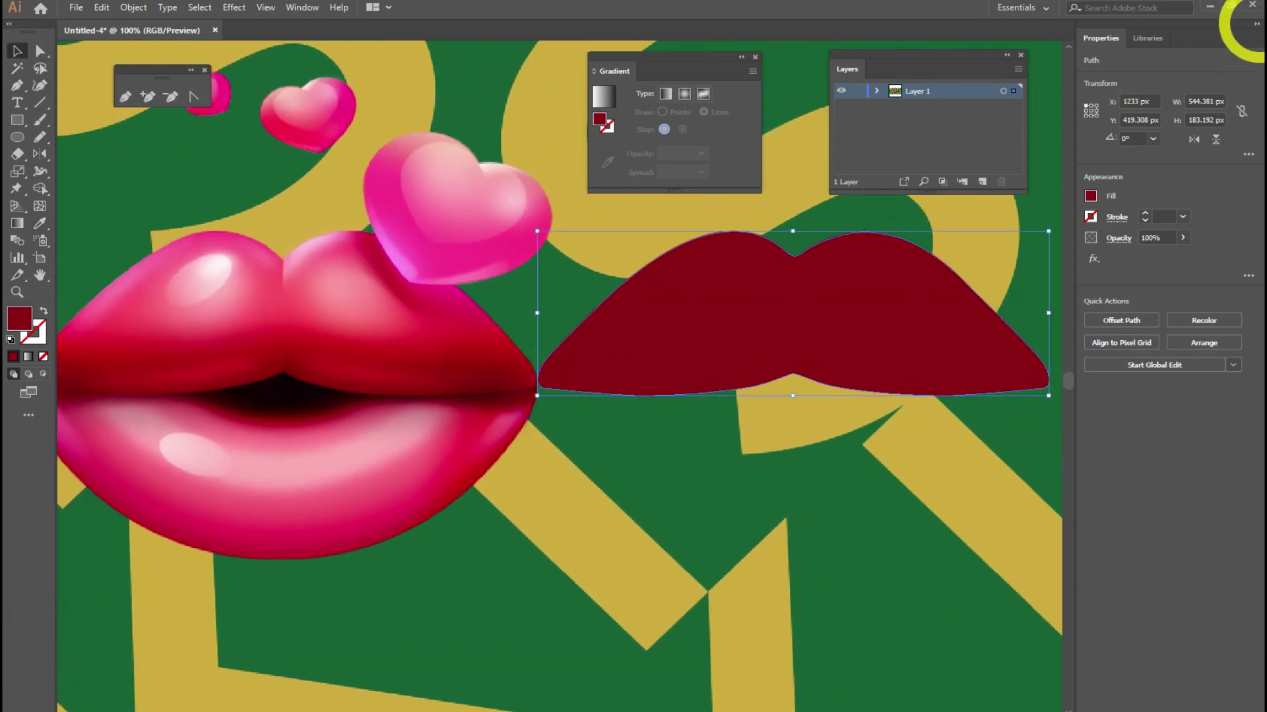
Step: Collapse the Properties panel to free canvas space and apply a freeform gradient in Lines mode to the upper-lip shape
left_click(1256, 24)
left_click_drag(778, 351, 793, 350)
scroll(743, 500, "up", 2)
left_click(17, 223)
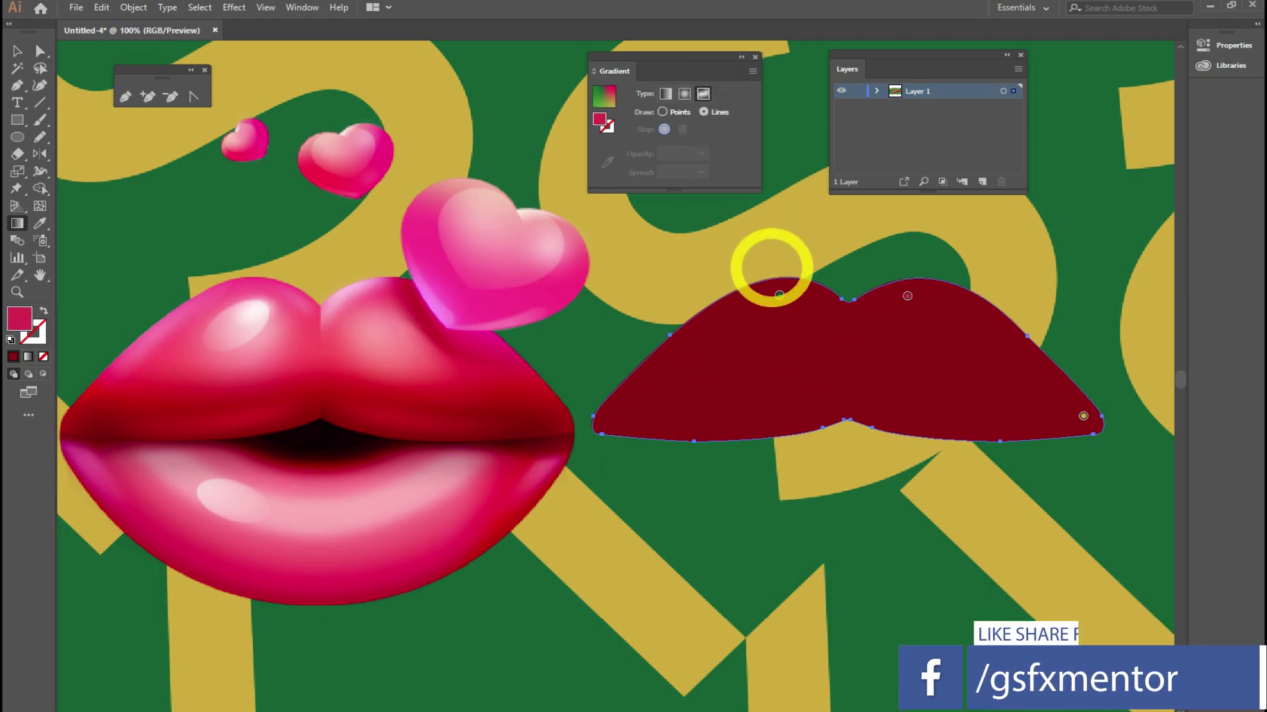
left_click_drag(706, 386, 698, 400)
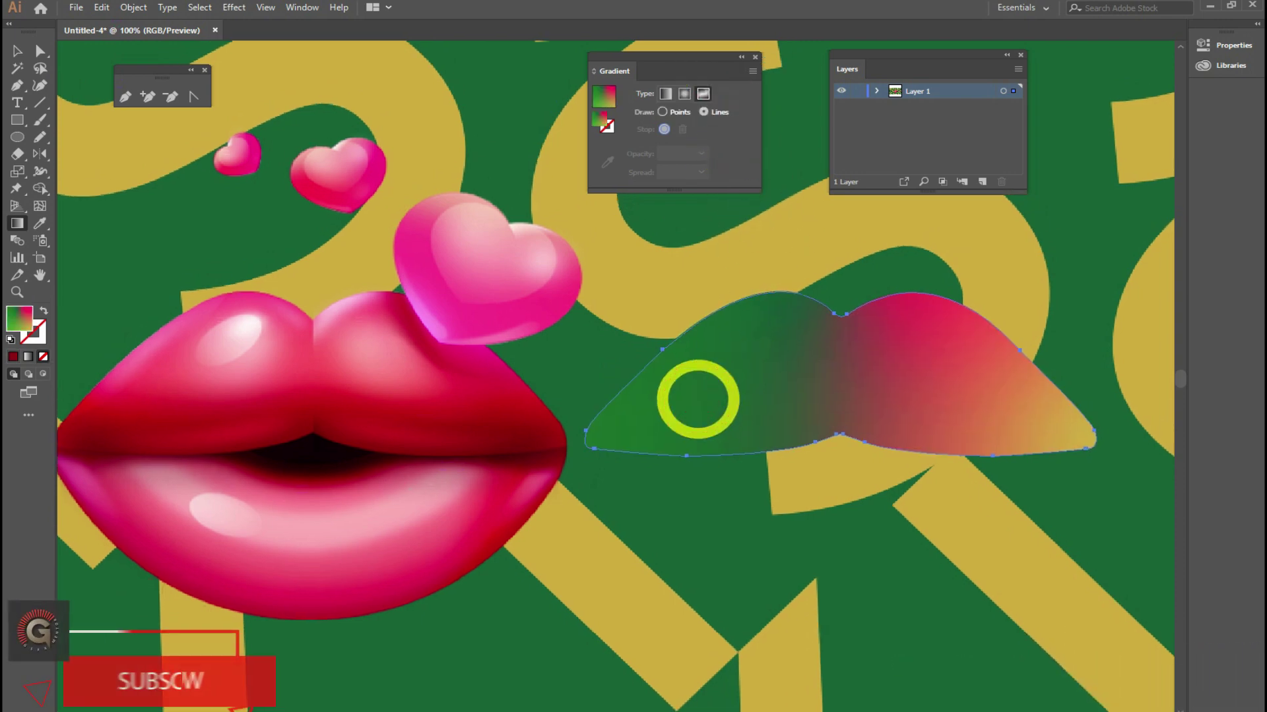
left_click_drag(590, 413, 632, 404)
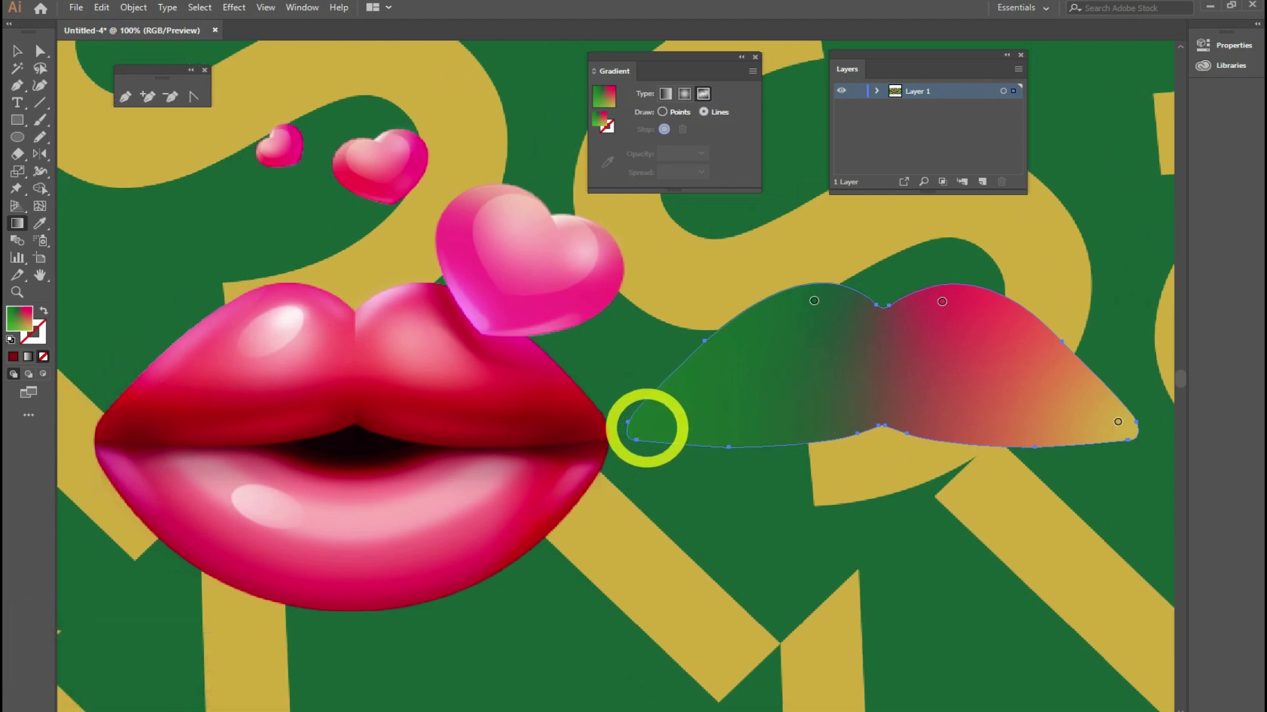
Step: Draw a wavy line of eight white gradient stops across the upper lip from the left corner to the right, dipping at the centre
left_click(645, 421)
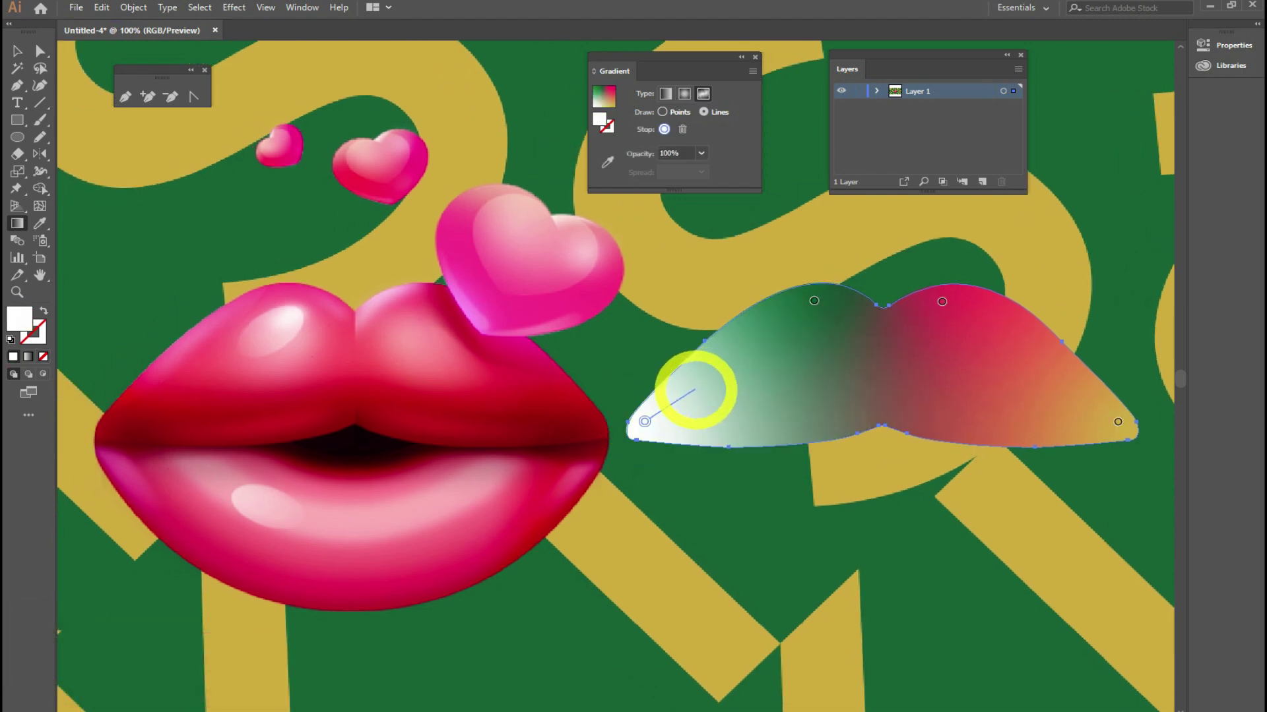
left_click(695, 390)
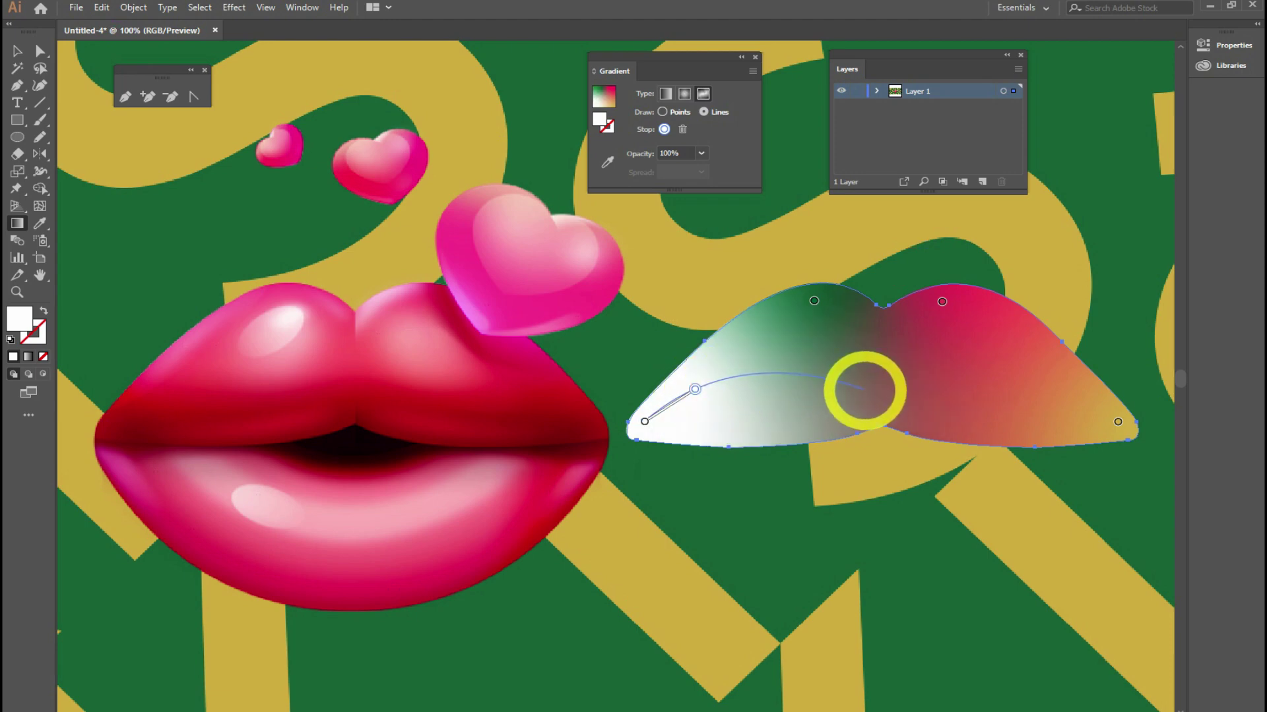
left_click(868, 391)
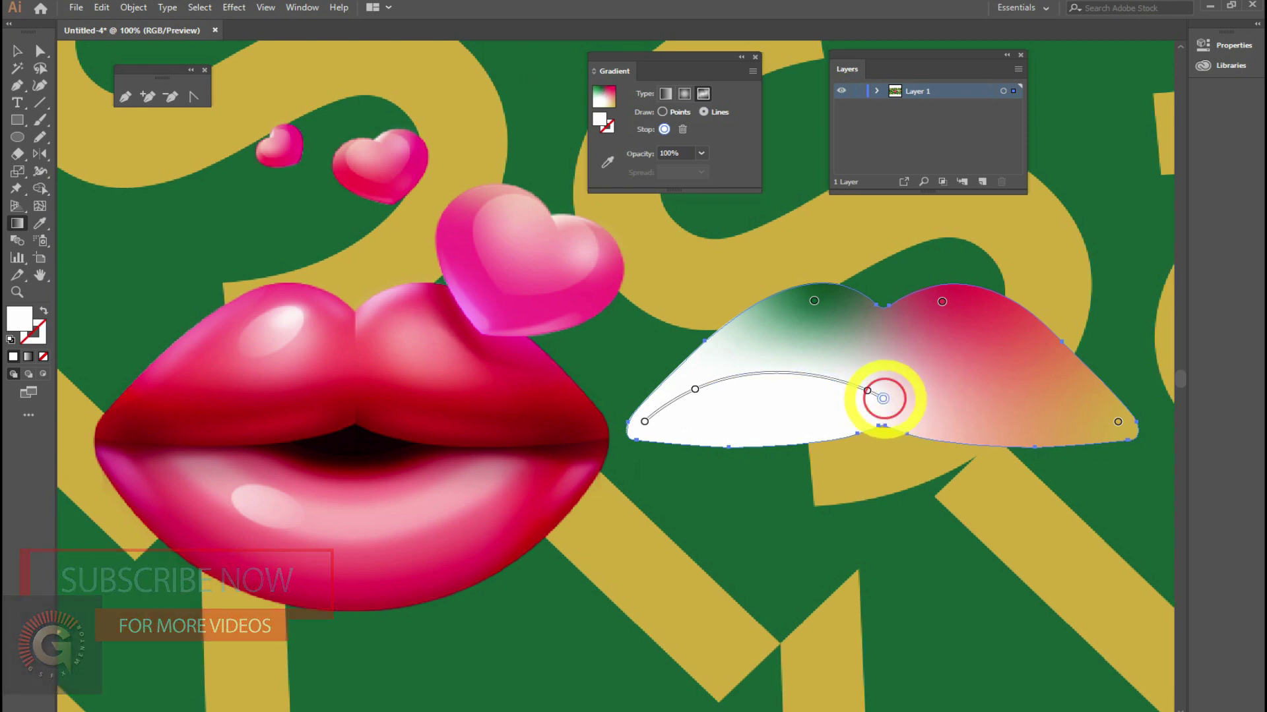
left_click(883, 398)
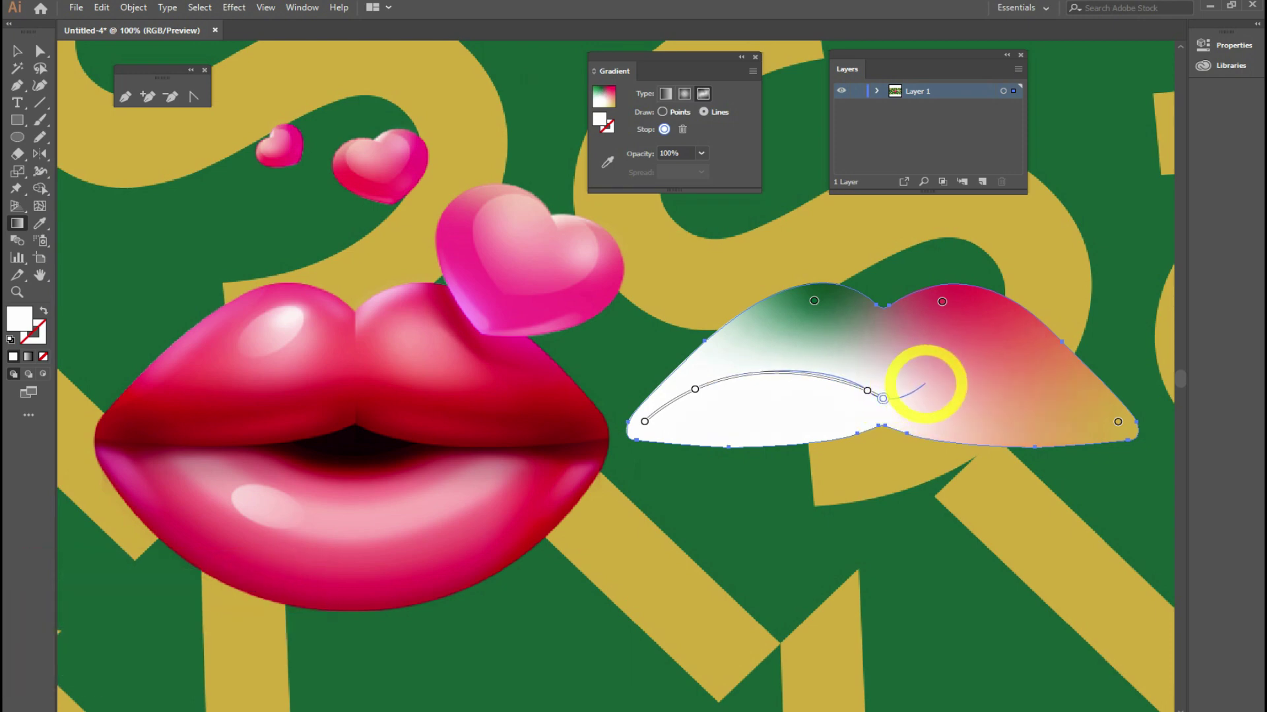
left_click(927, 383)
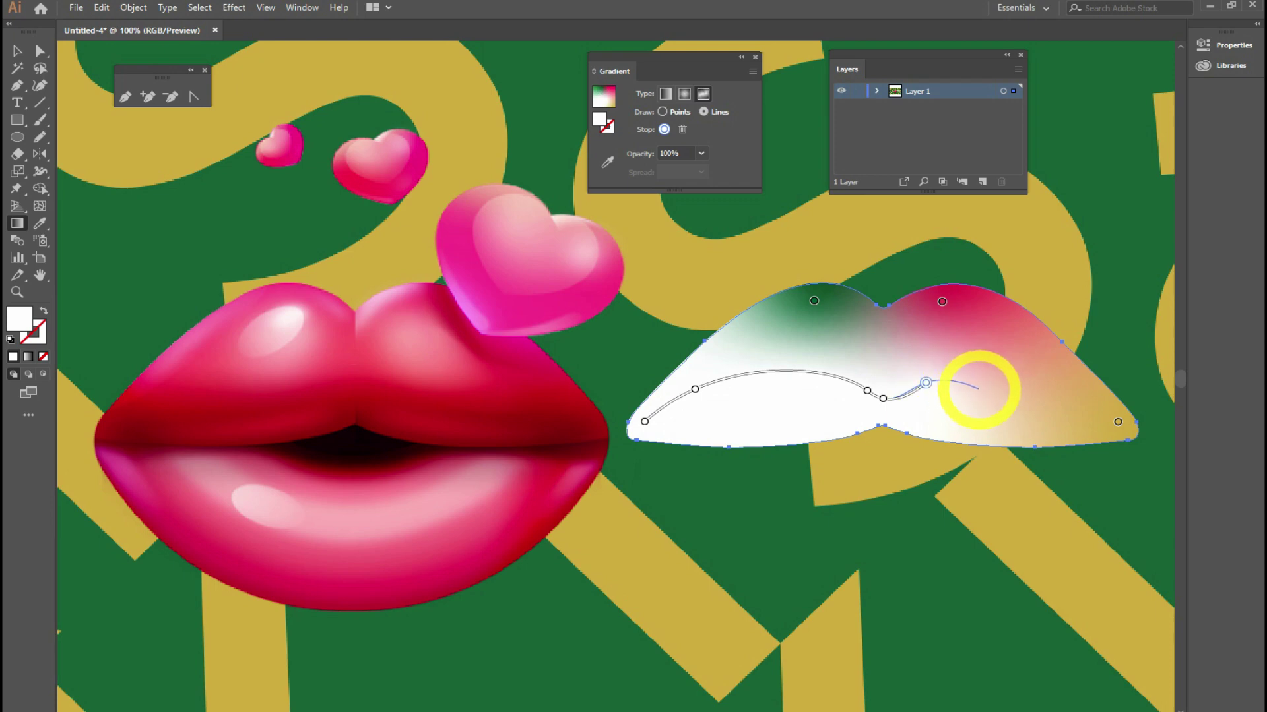
left_click(980, 389)
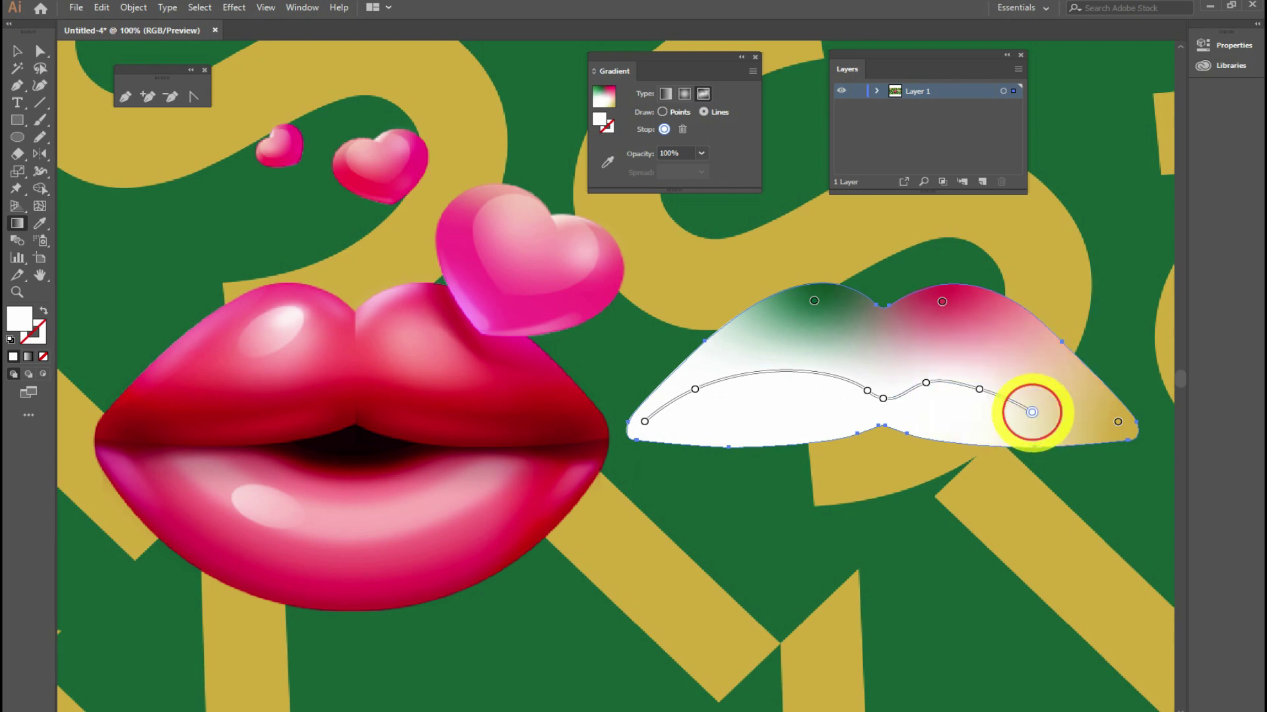
left_click(1032, 412)
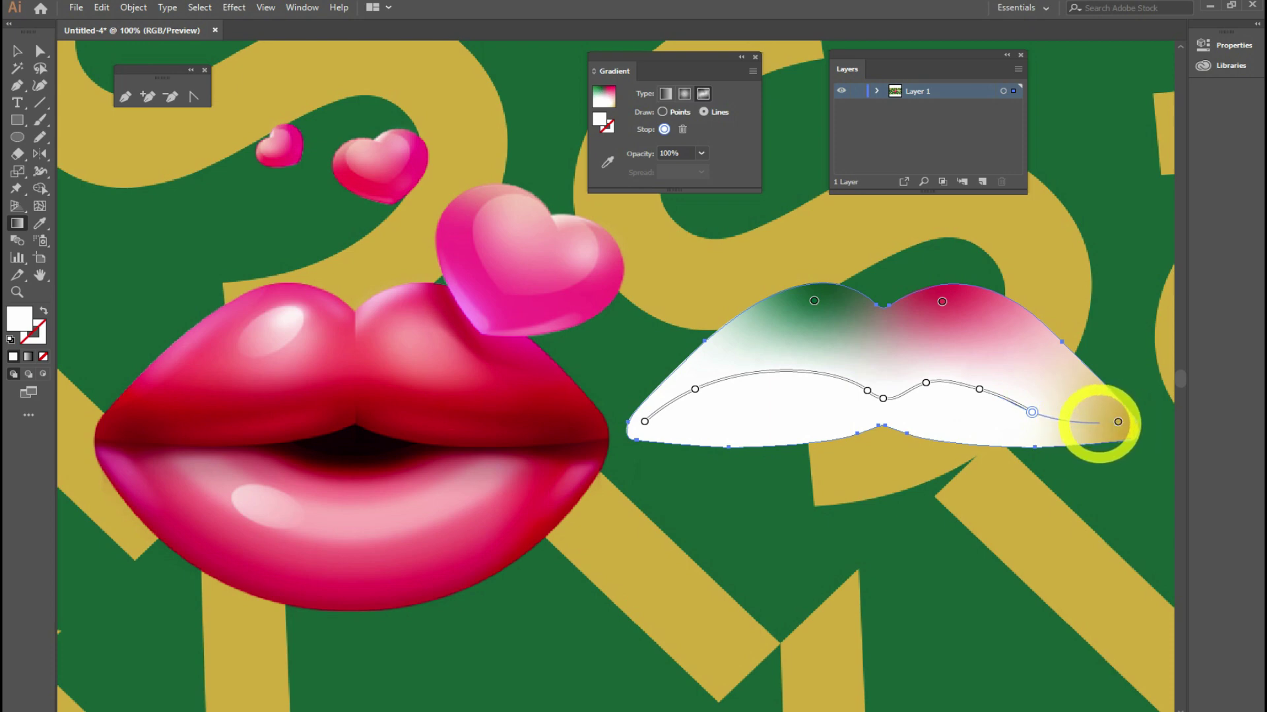
left_click(1103, 422)
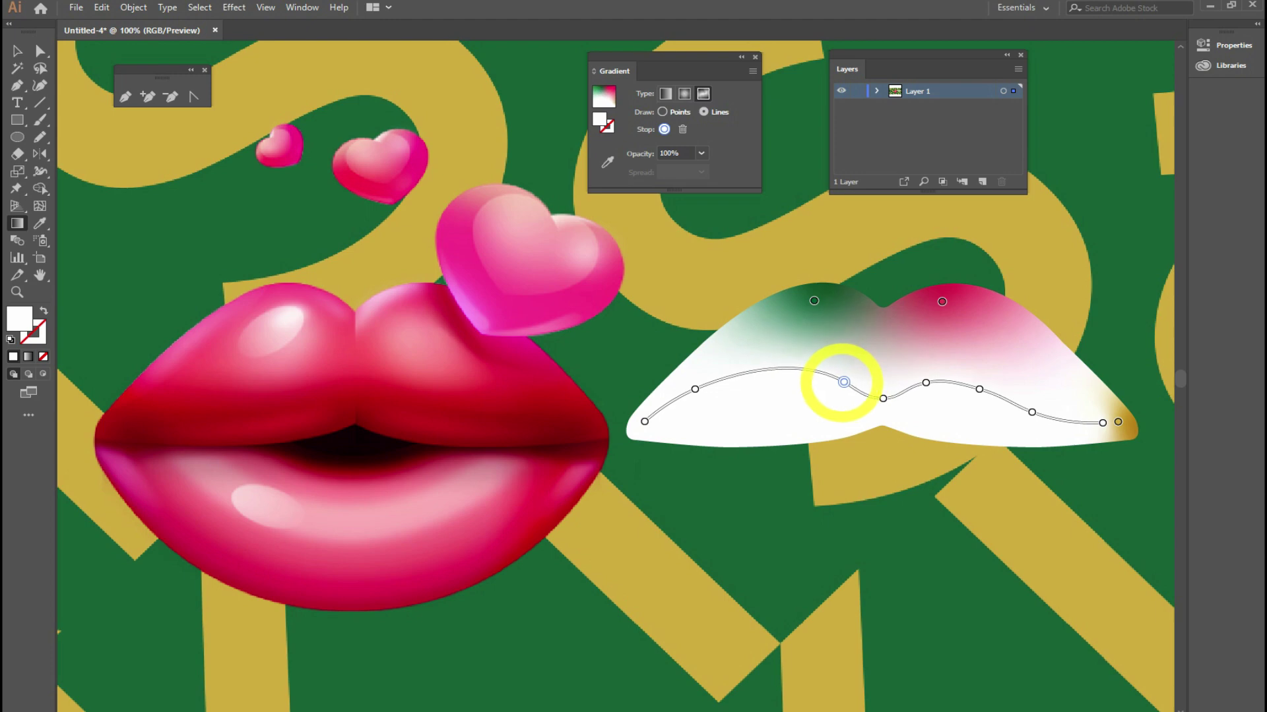
Step: Reposition the white stops on the right half of the wavy gradient line and delete the separate gold stop in the right corner
left_click_drag(925, 382, 938, 380)
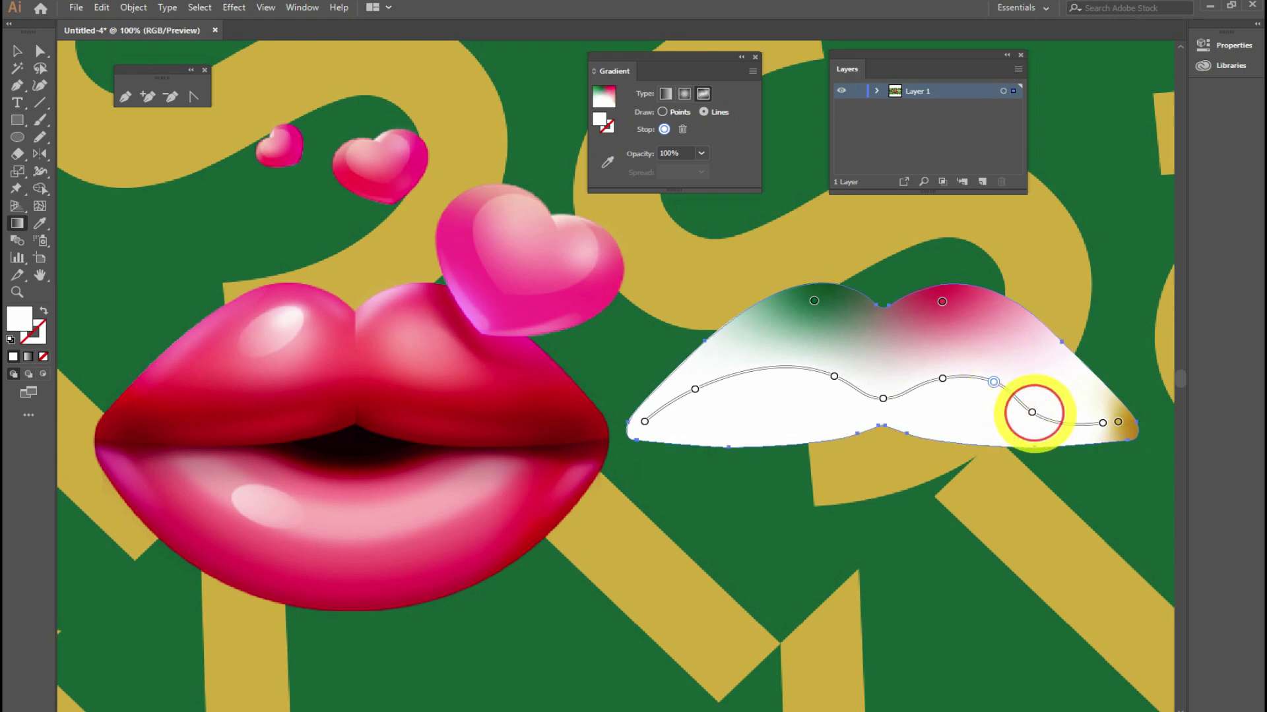
left_click_drag(1050, 416, 1109, 420)
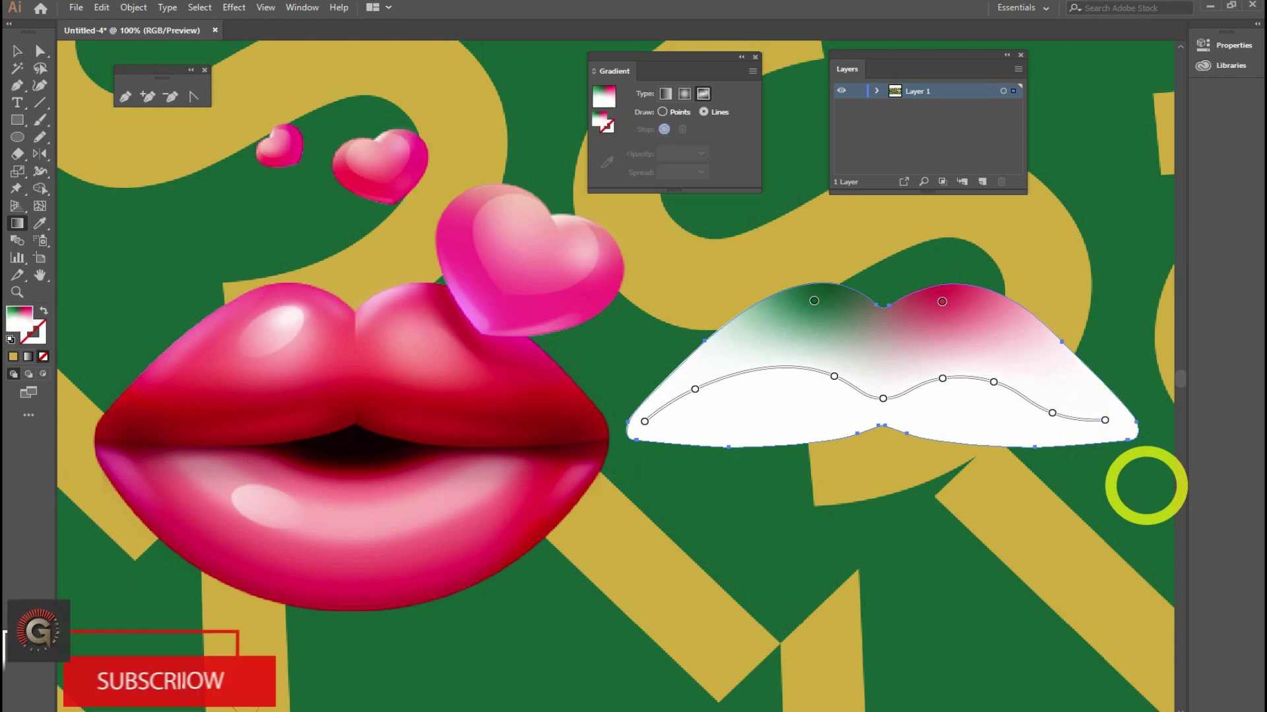
key("Delete")
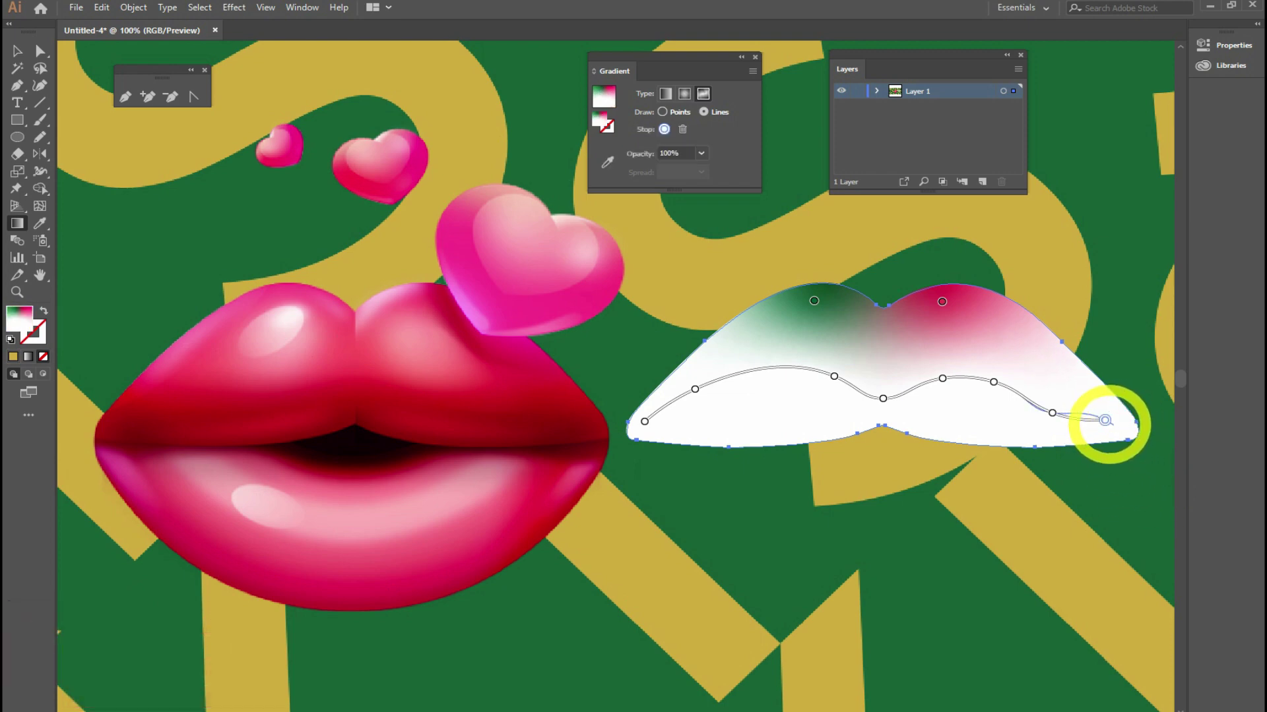
left_click_drag(1105, 420, 1118, 421)
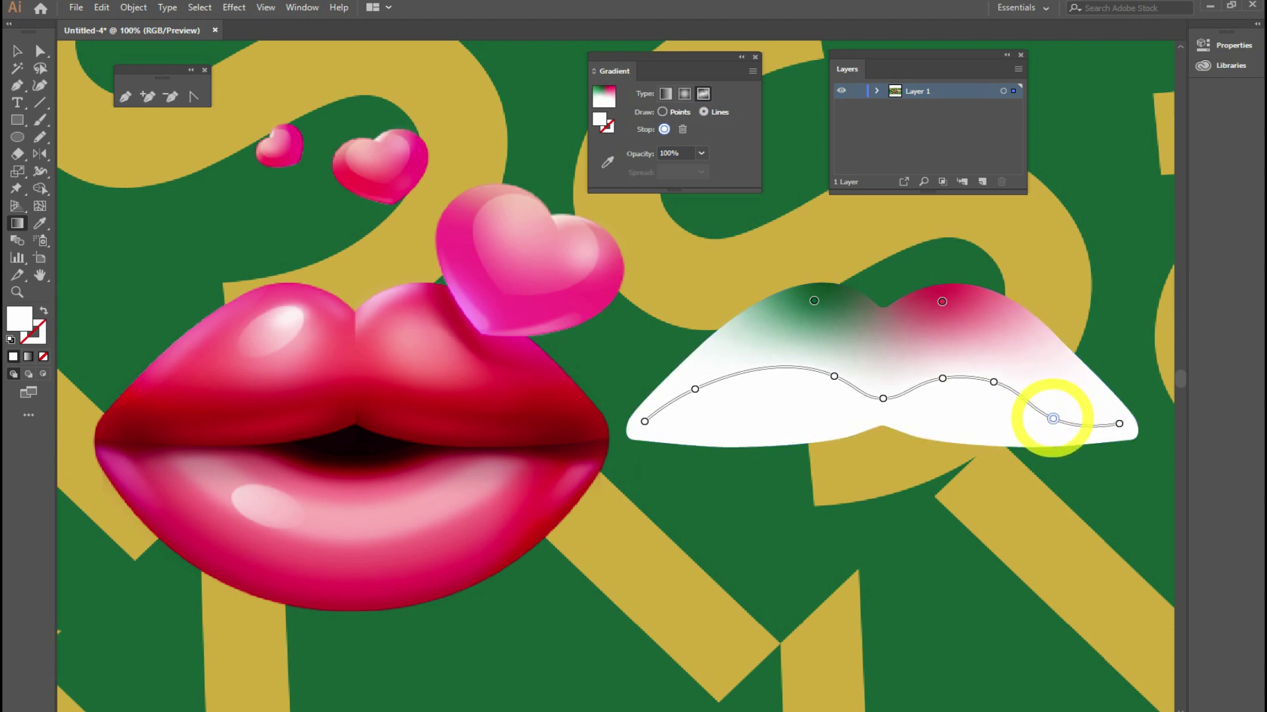
left_click(828, 444)
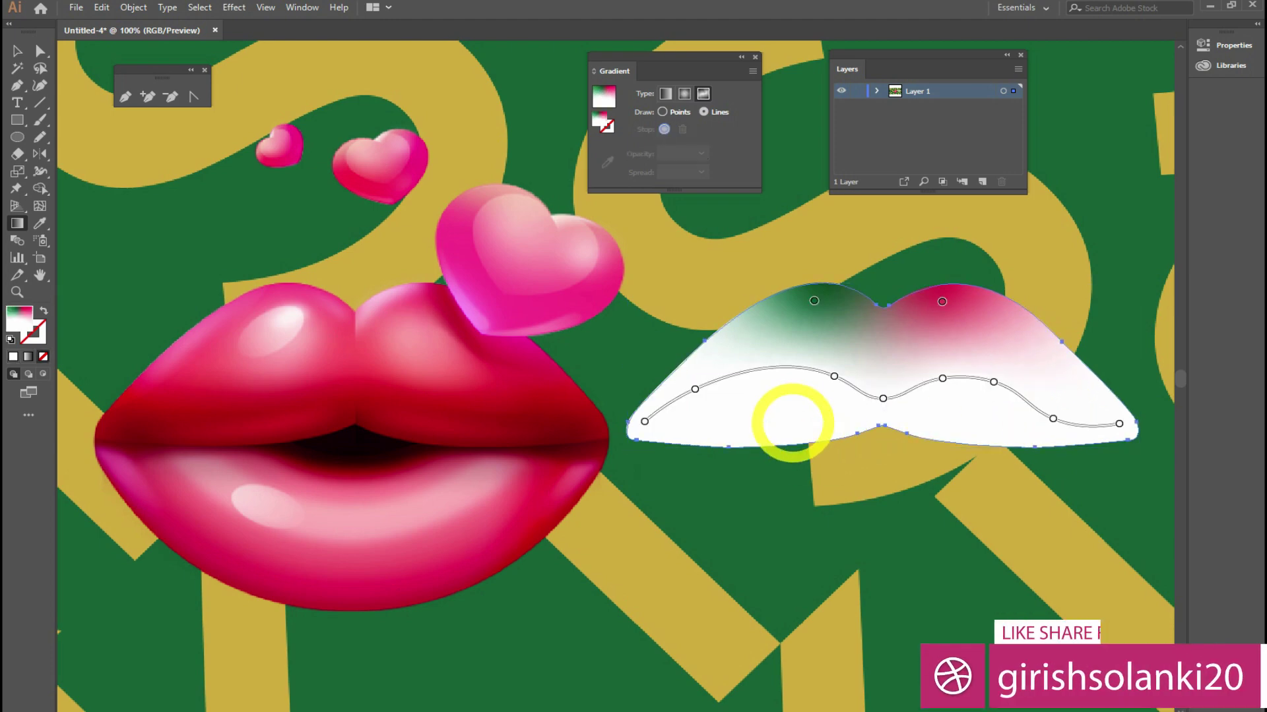
Step: Nudge the line's left end stop slightly down and its centre-dip stop slightly right
left_click(644, 420)
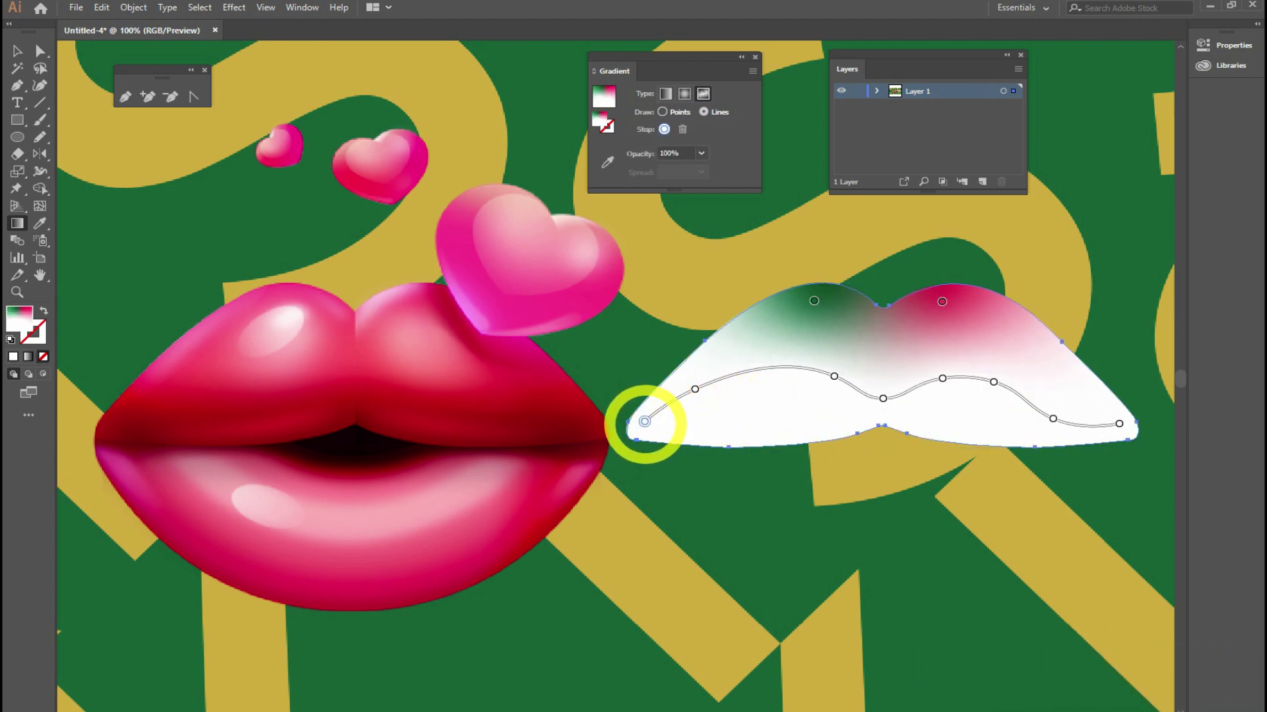
left_click(694, 389)
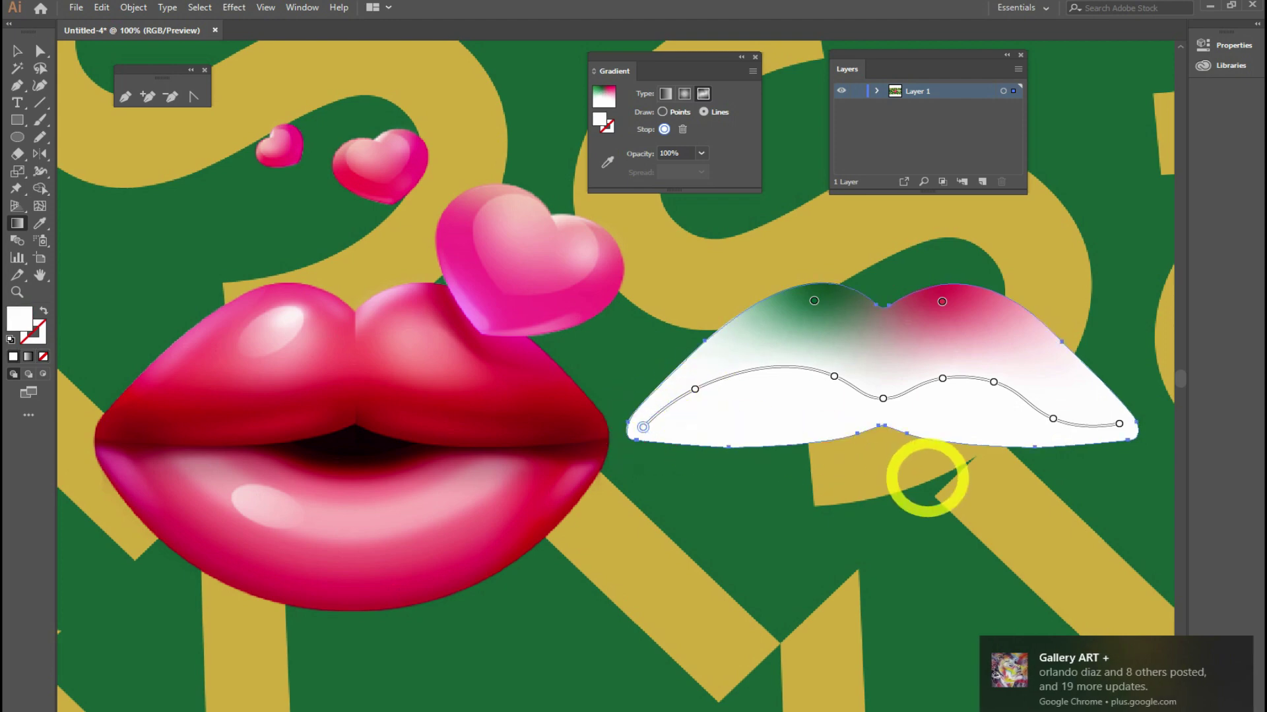
left_click(756, 516)
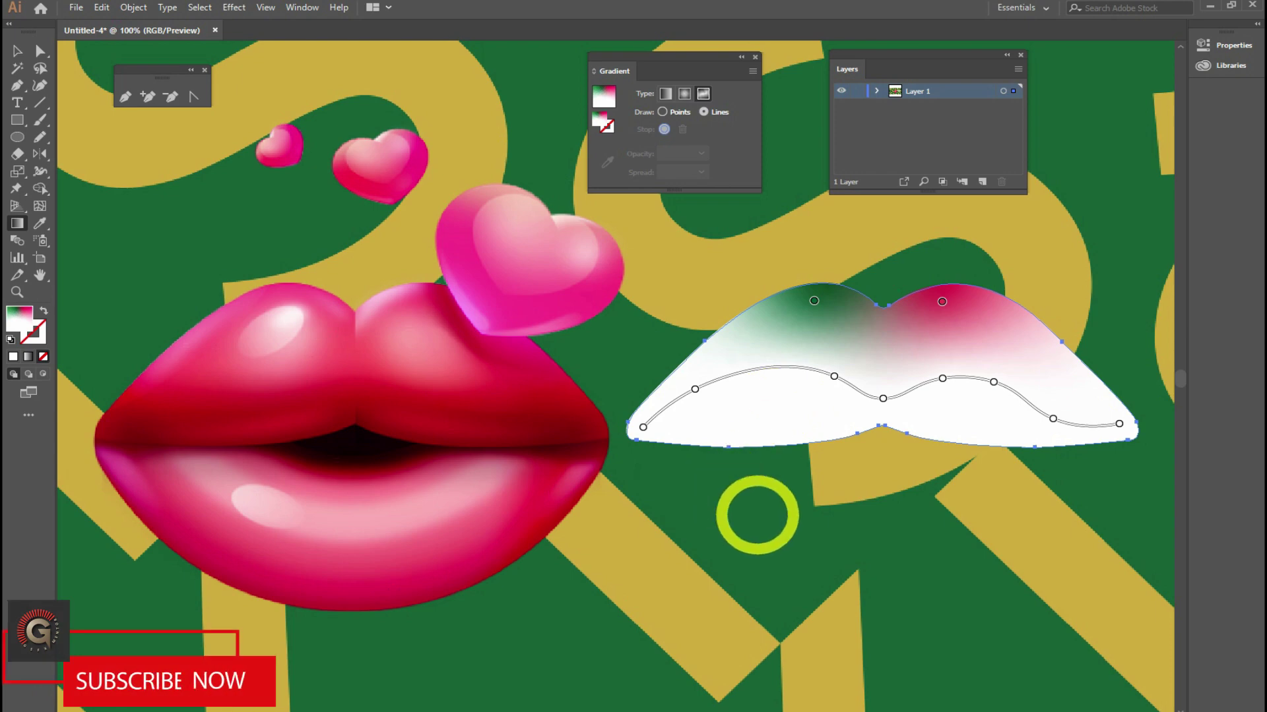
left_click(887, 398)
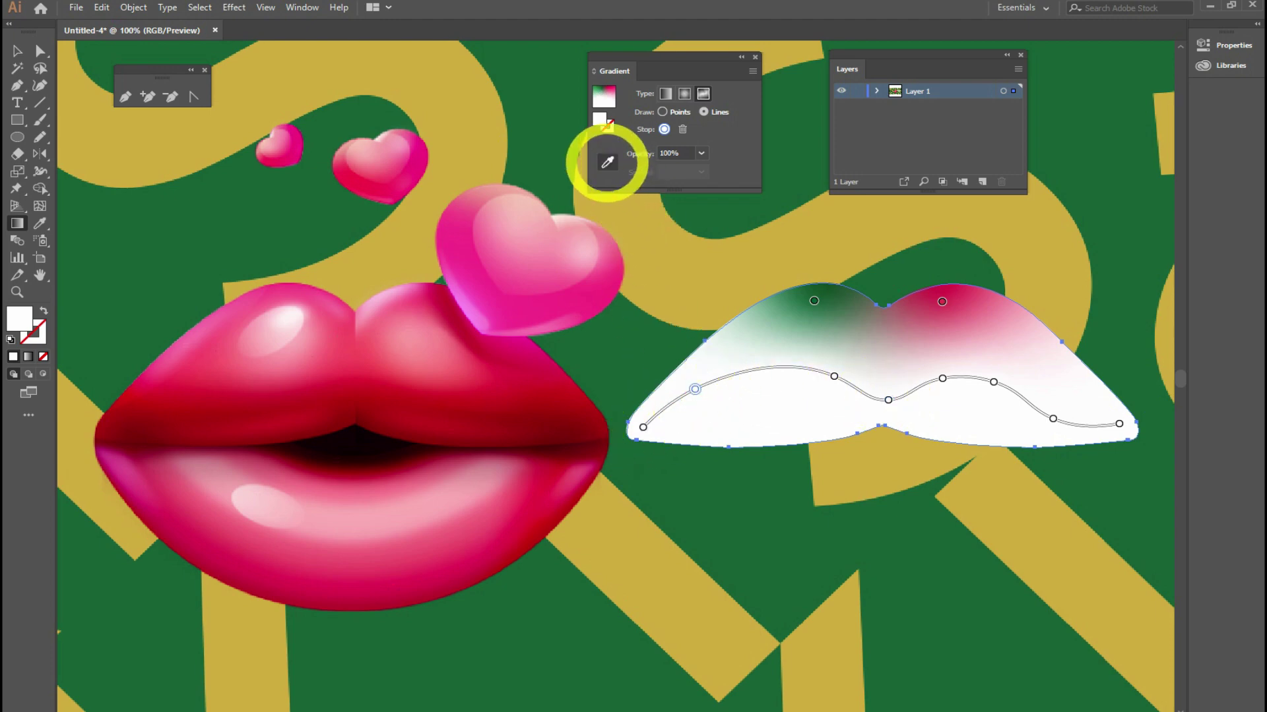
Step: Colour the wavy line's four stops from the left corner to the centre dip with dark reds sampled from matching spots on the reference lip
left_click(240, 421)
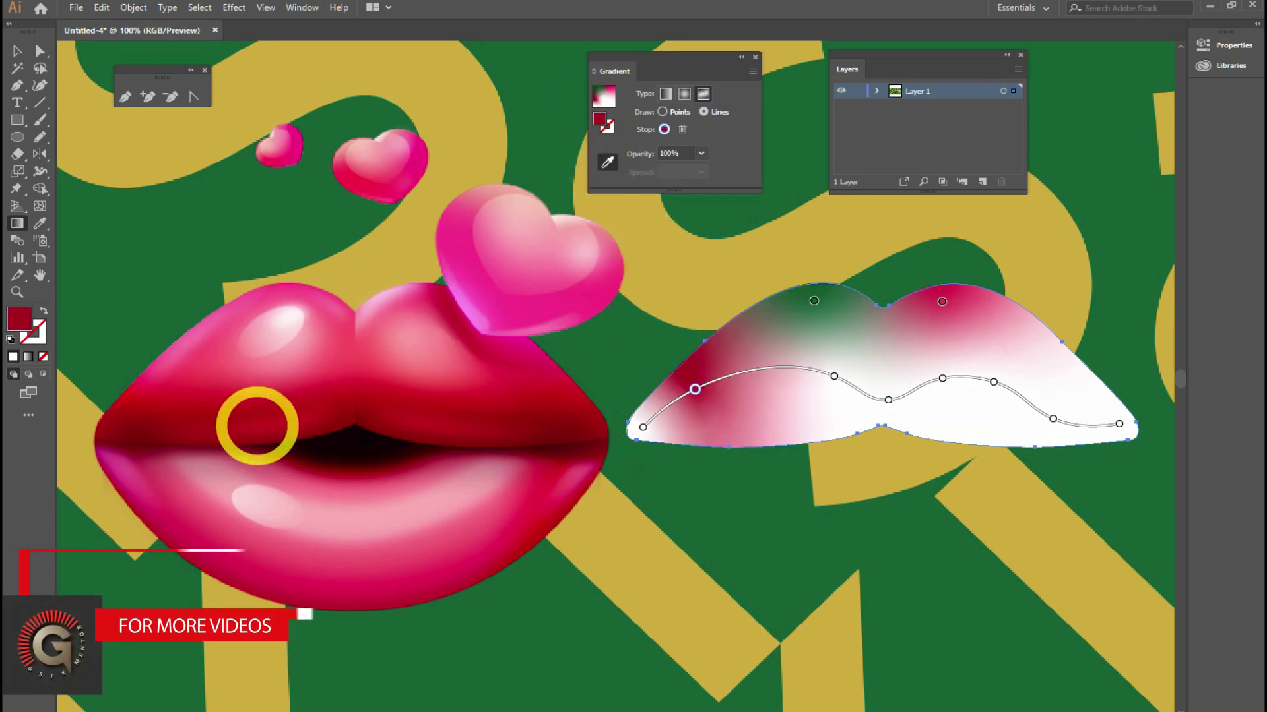
left_click(643, 427)
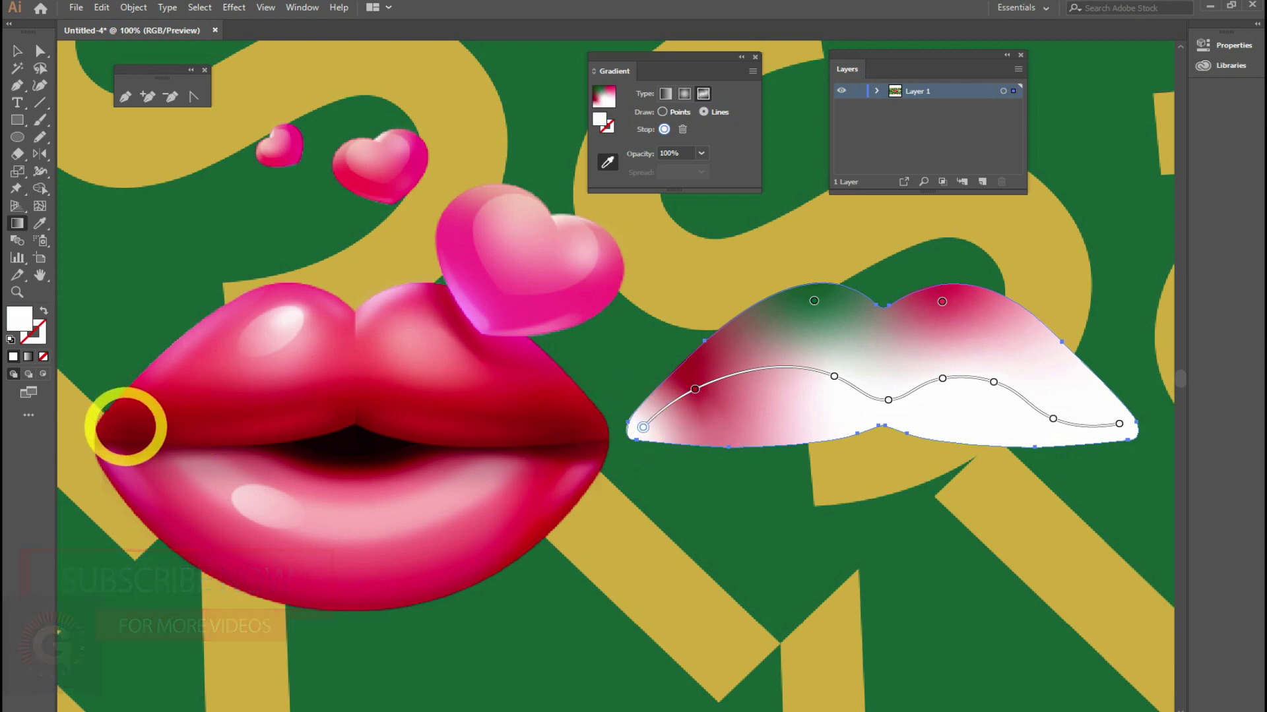
left_click(125, 425)
left_click(834, 376)
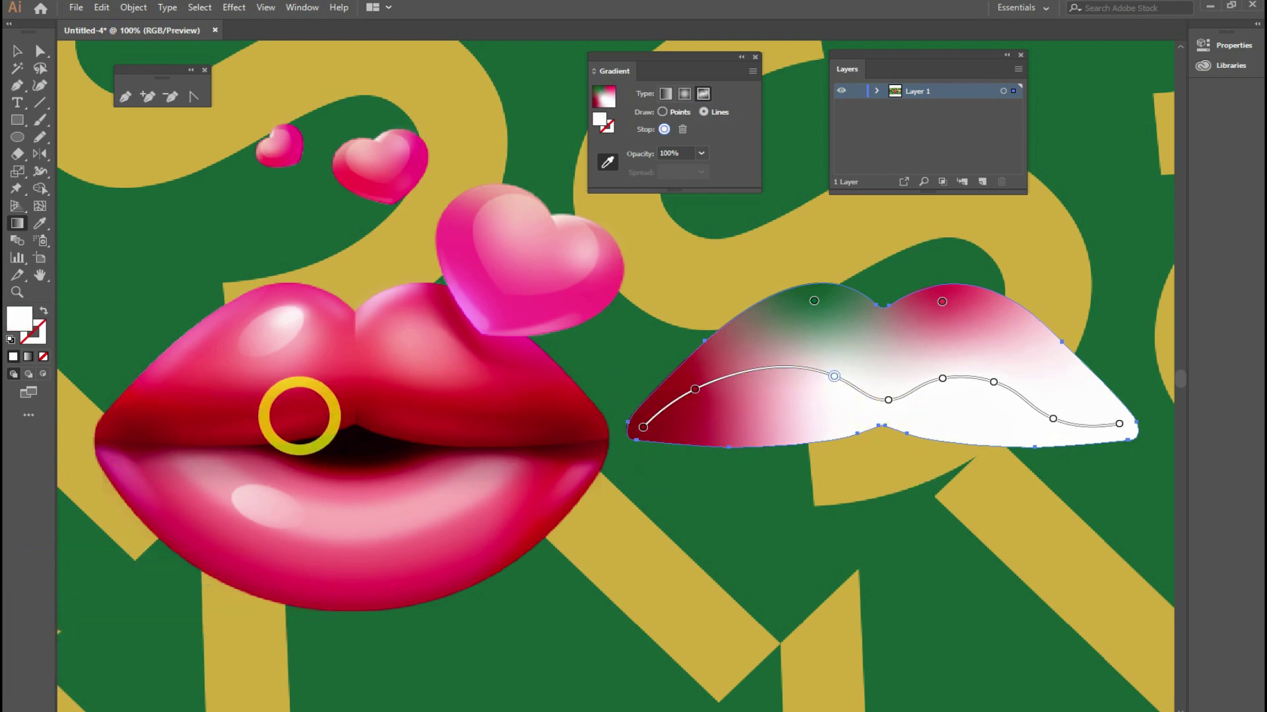
left_click(306, 406)
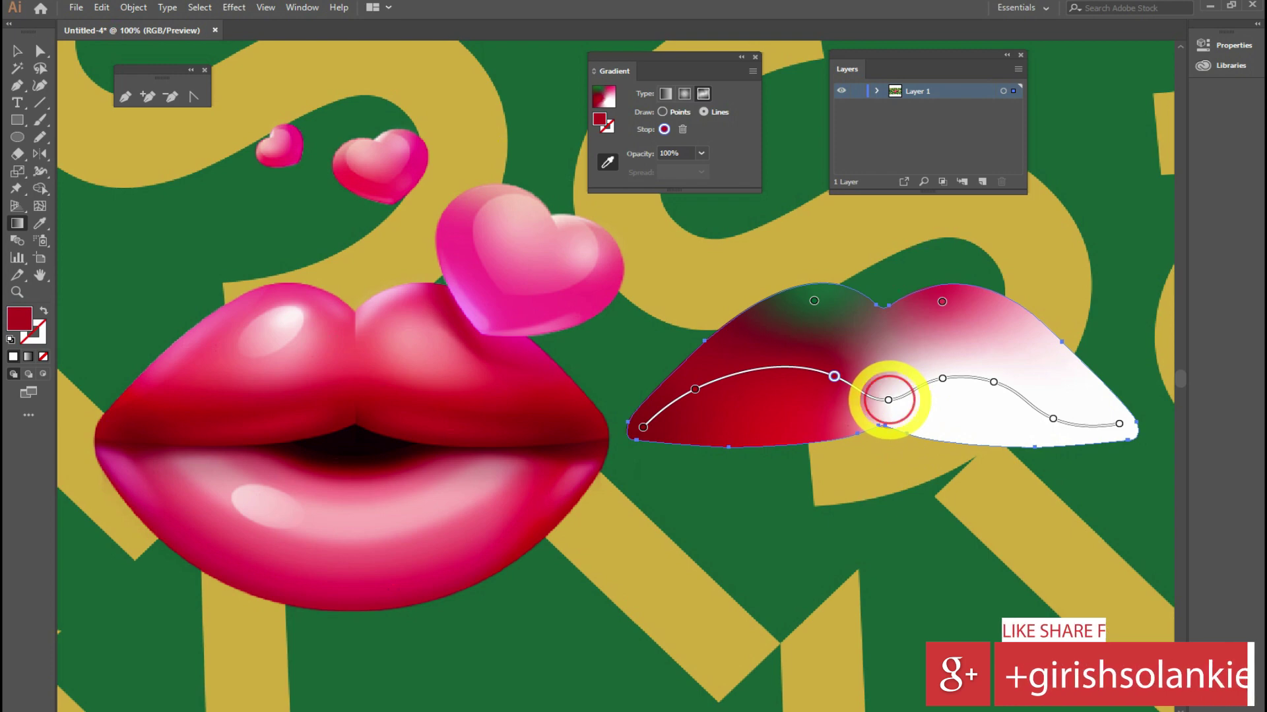
left_click(888, 400)
left_click(427, 425)
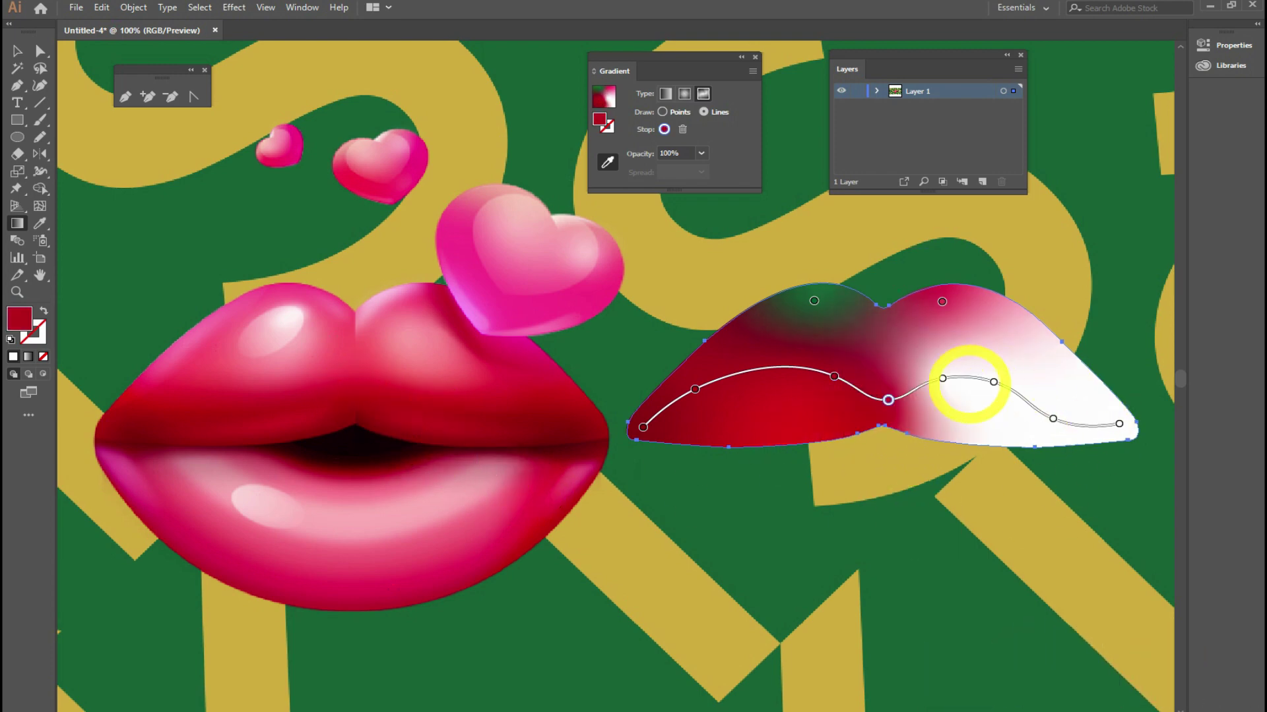
Step: Colour the four stops right of the centre dip with dark reds sampled from the matching right half of the reference upper lip
left_click(942, 378)
left_click(439, 405)
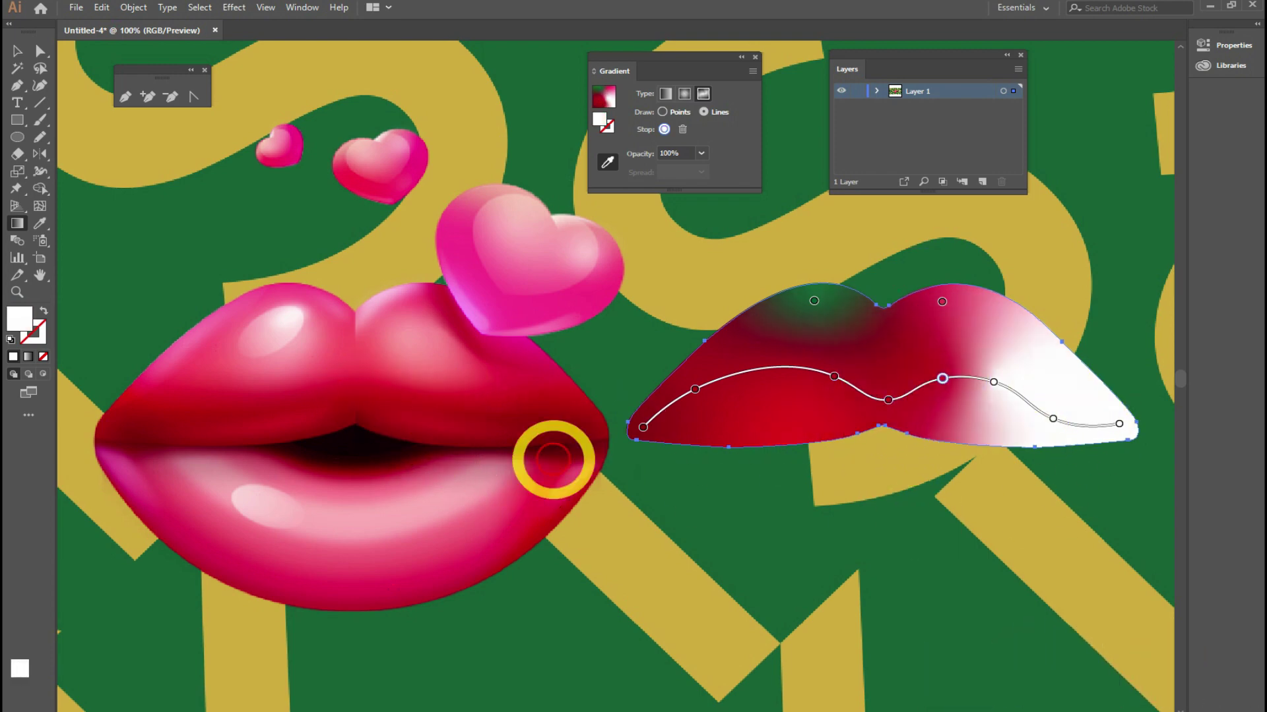
left_click(993, 382)
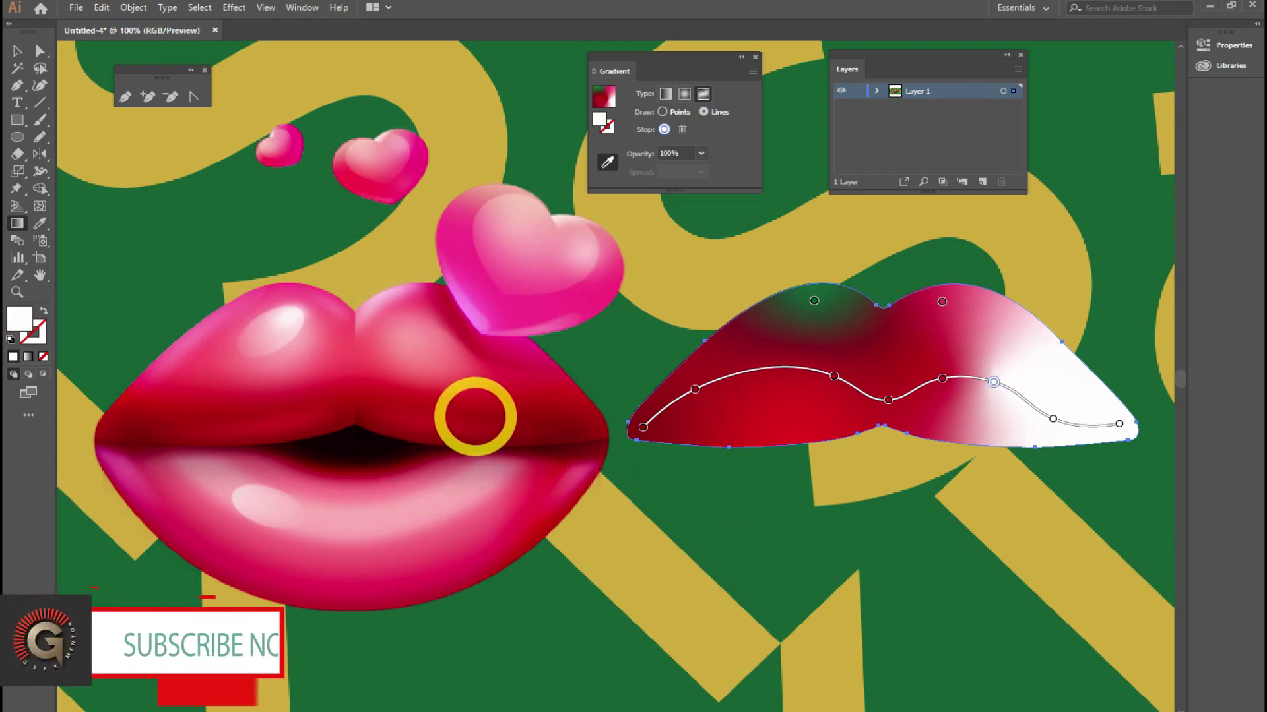
left_click(664, 438)
left_click(1052, 418)
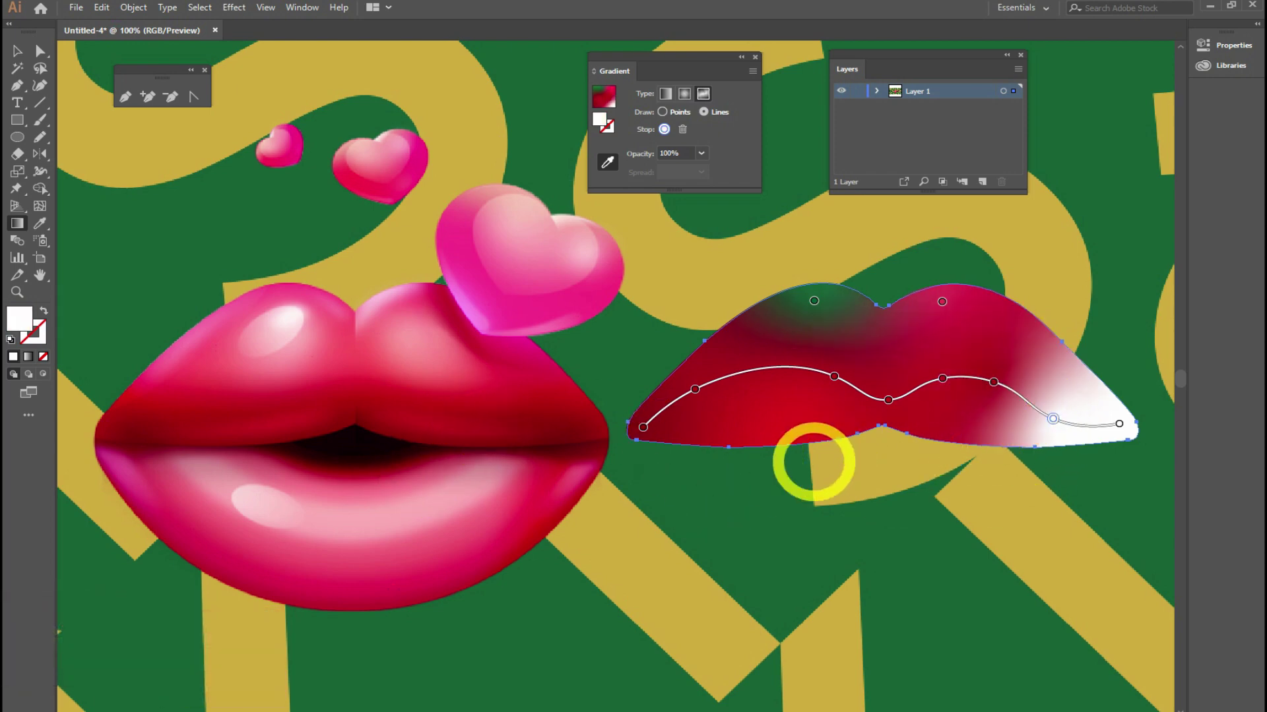
left_click(517, 423)
left_click(1119, 424)
left_click(587, 427)
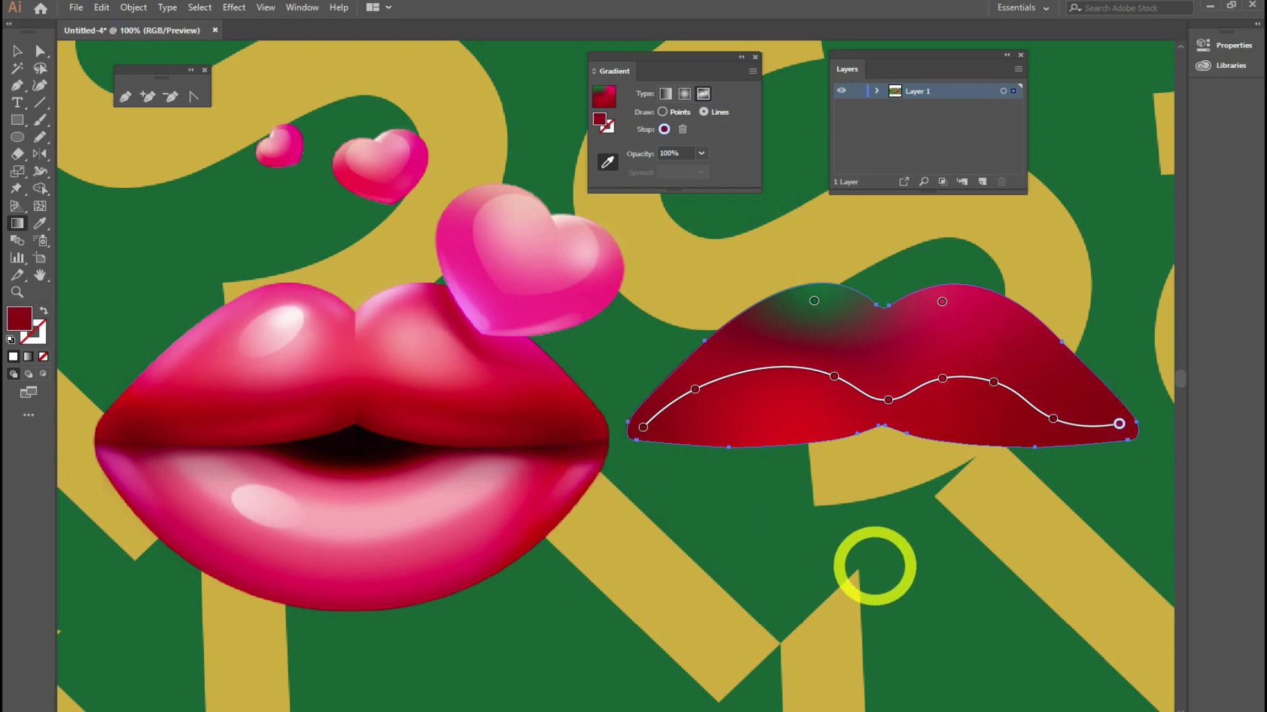
Step: End the wavy line and draw a second gradient line of three white stops along the left half's lower edge
left_click(607, 162)
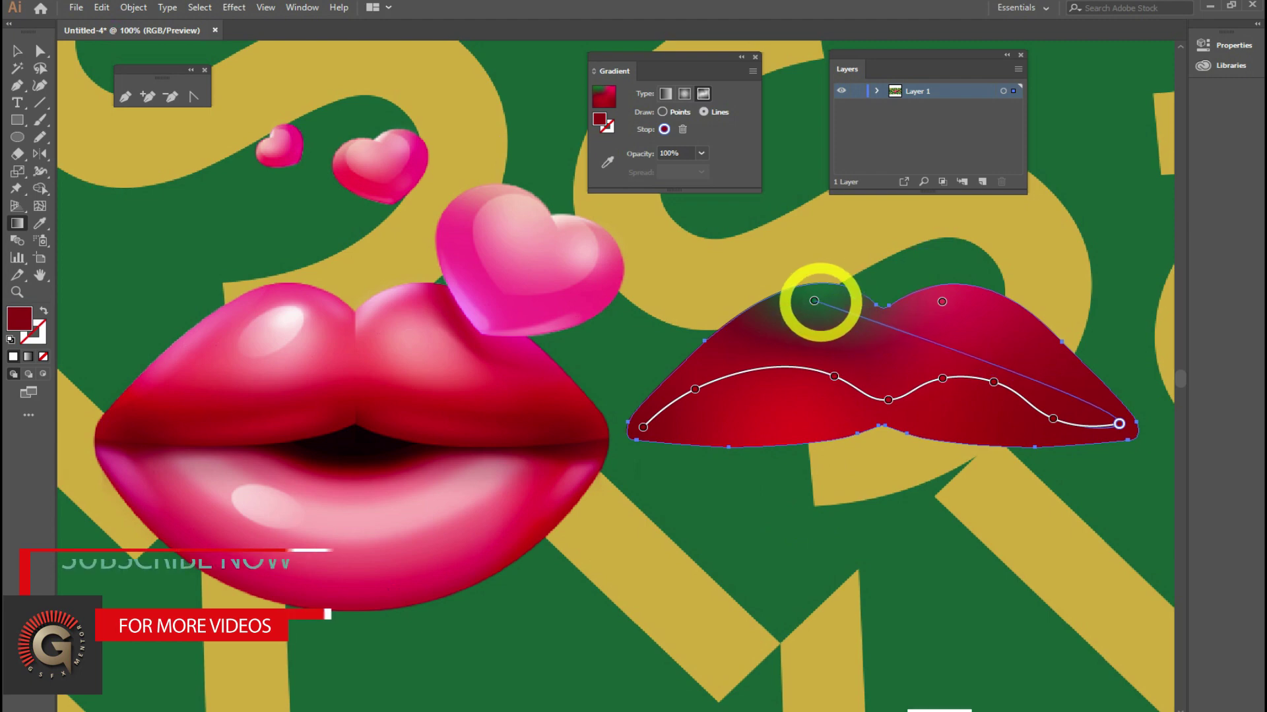
key("Escape")
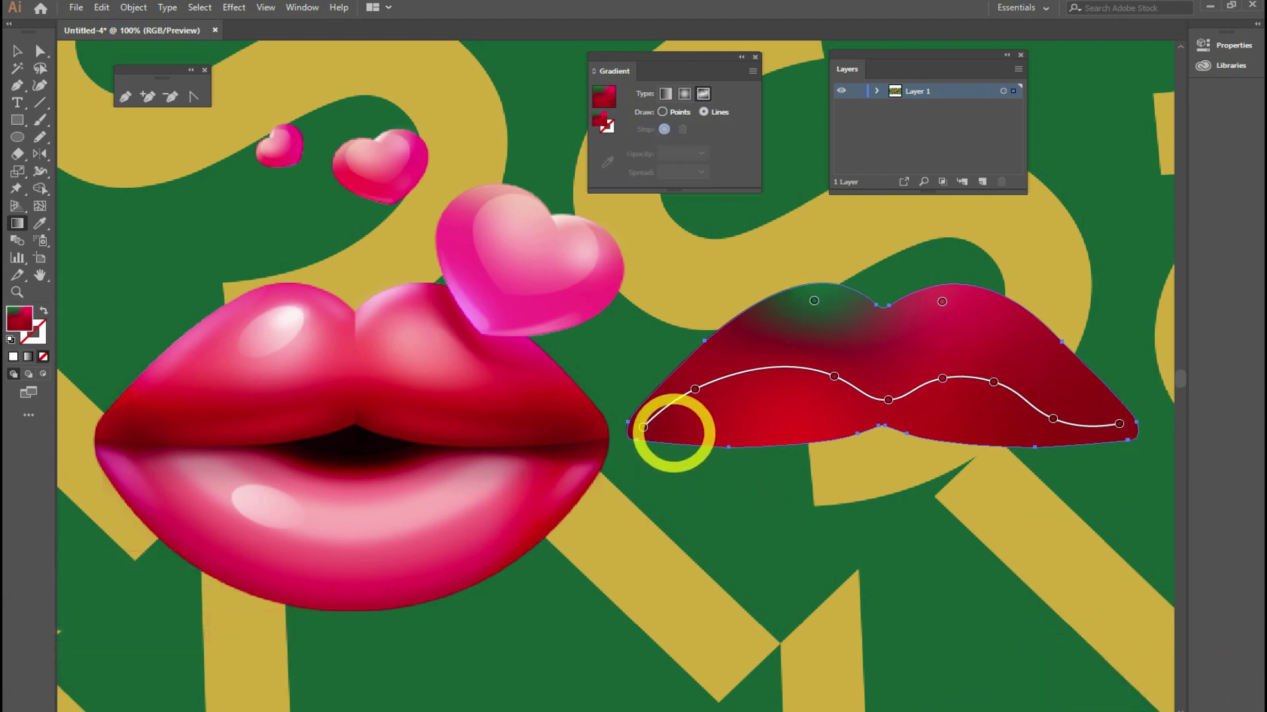
left_click(680, 432)
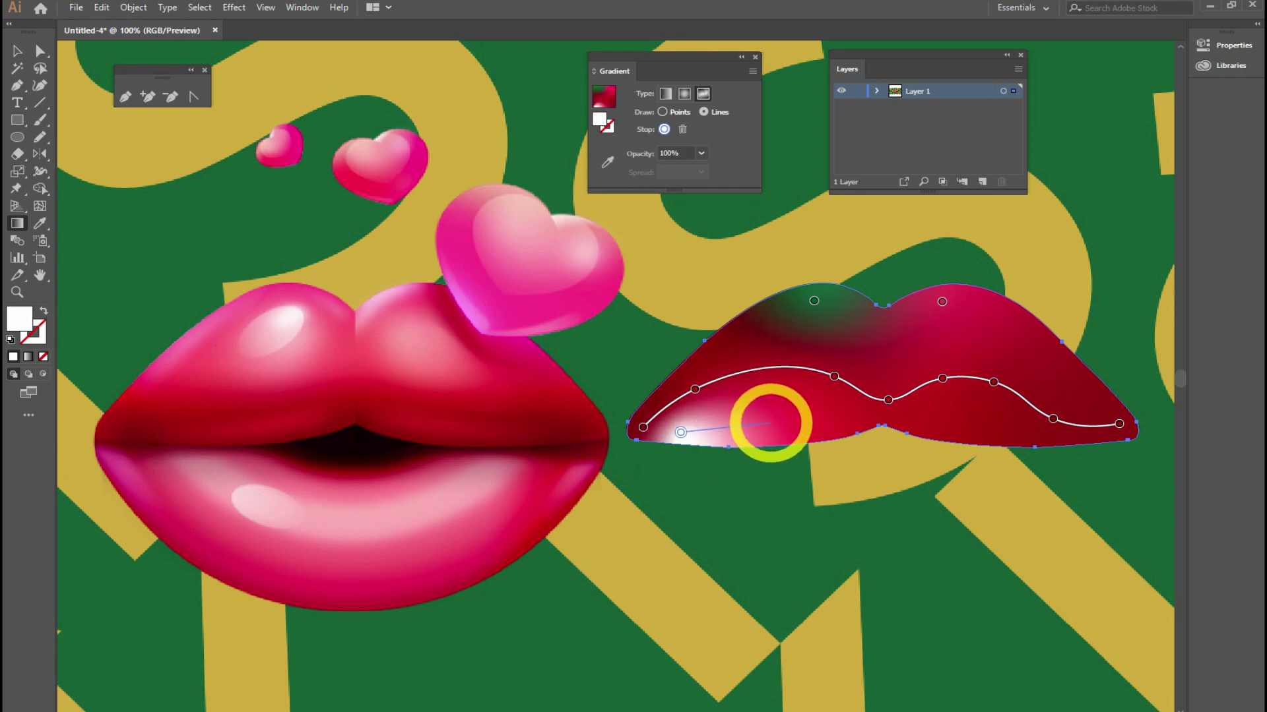
left_click_drag(769, 434, 861, 414)
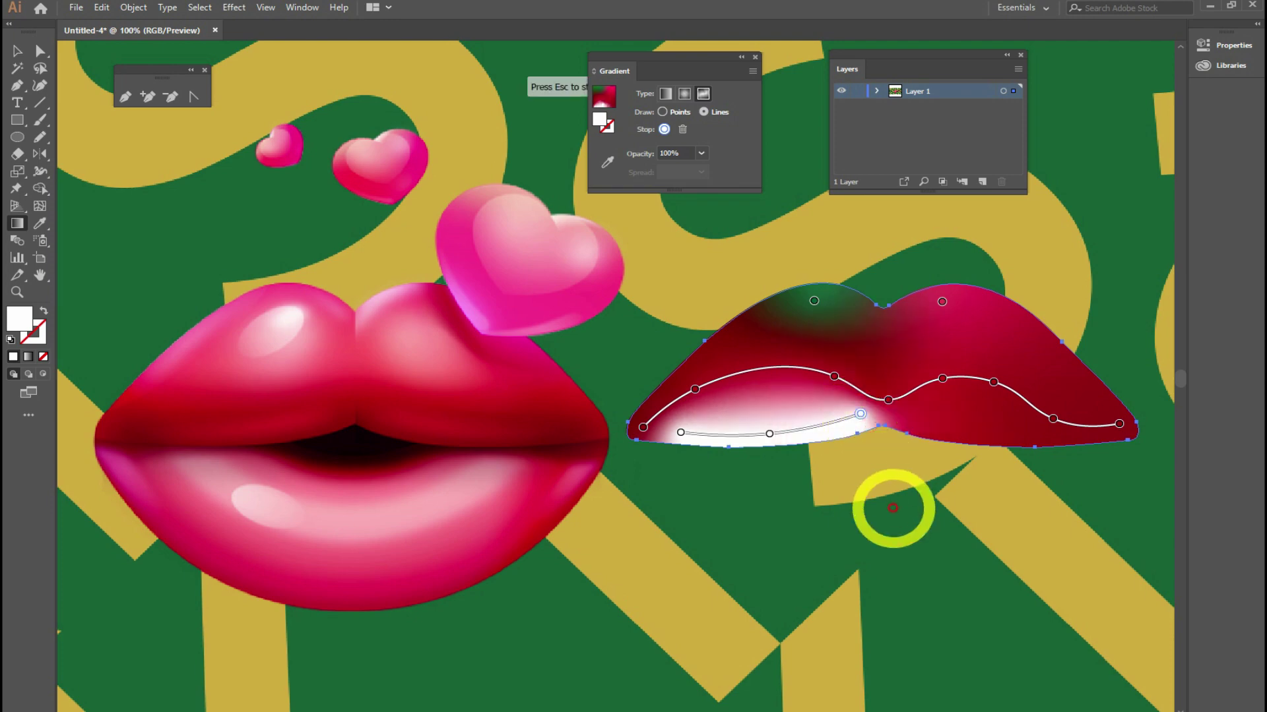
Step: Colour the lower-left line's three stops with dark reds sampled along the lower edge of the reference upper lip's left half
left_click(607, 161)
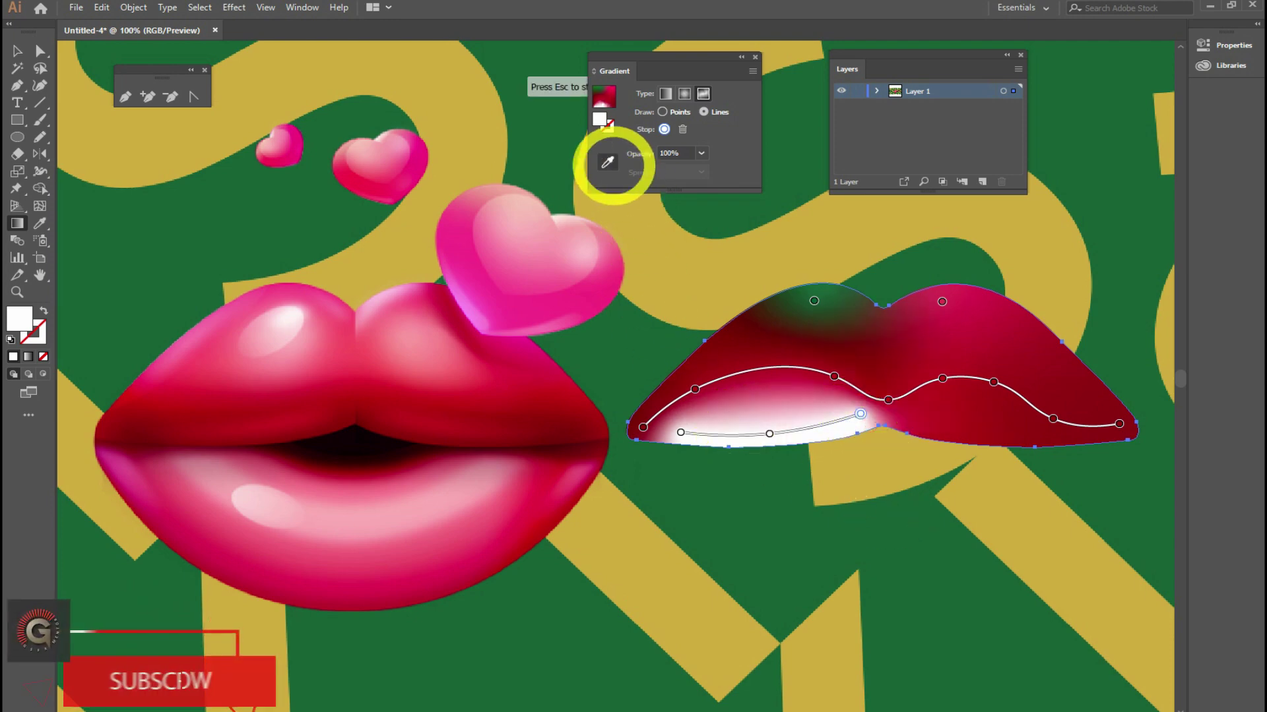
left_click(339, 416)
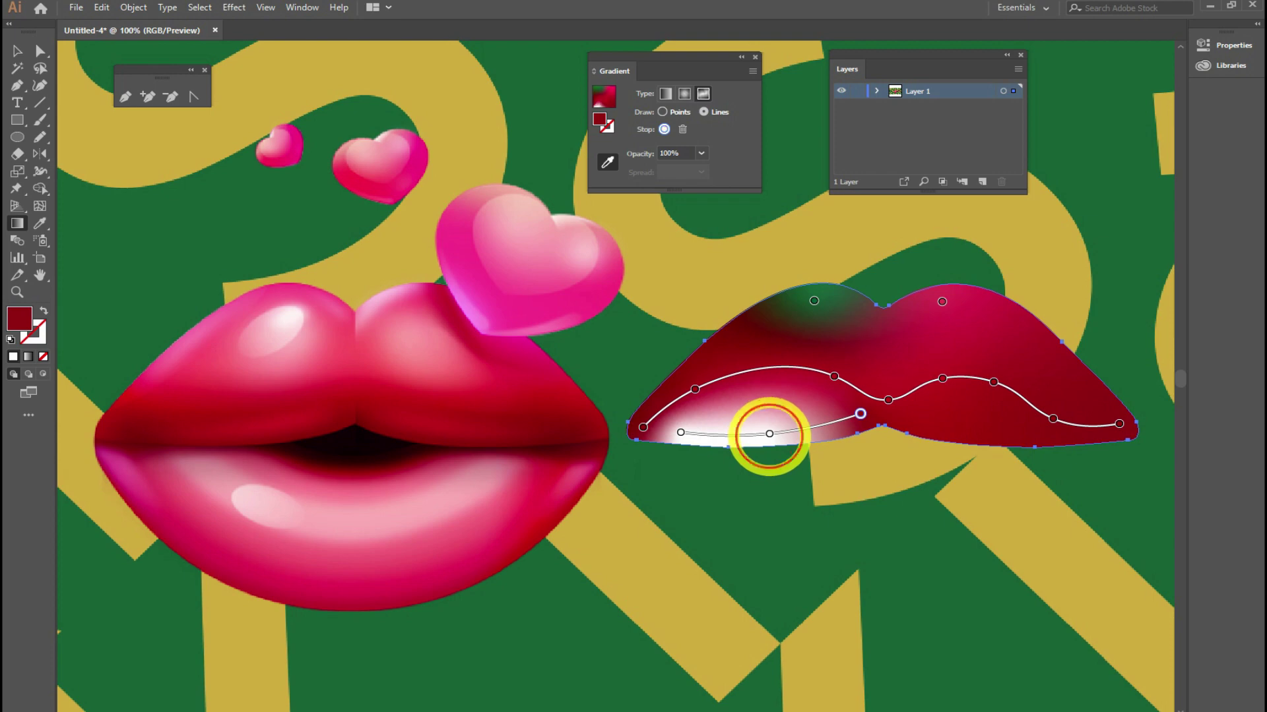
left_click(770, 434)
left_click(284, 429)
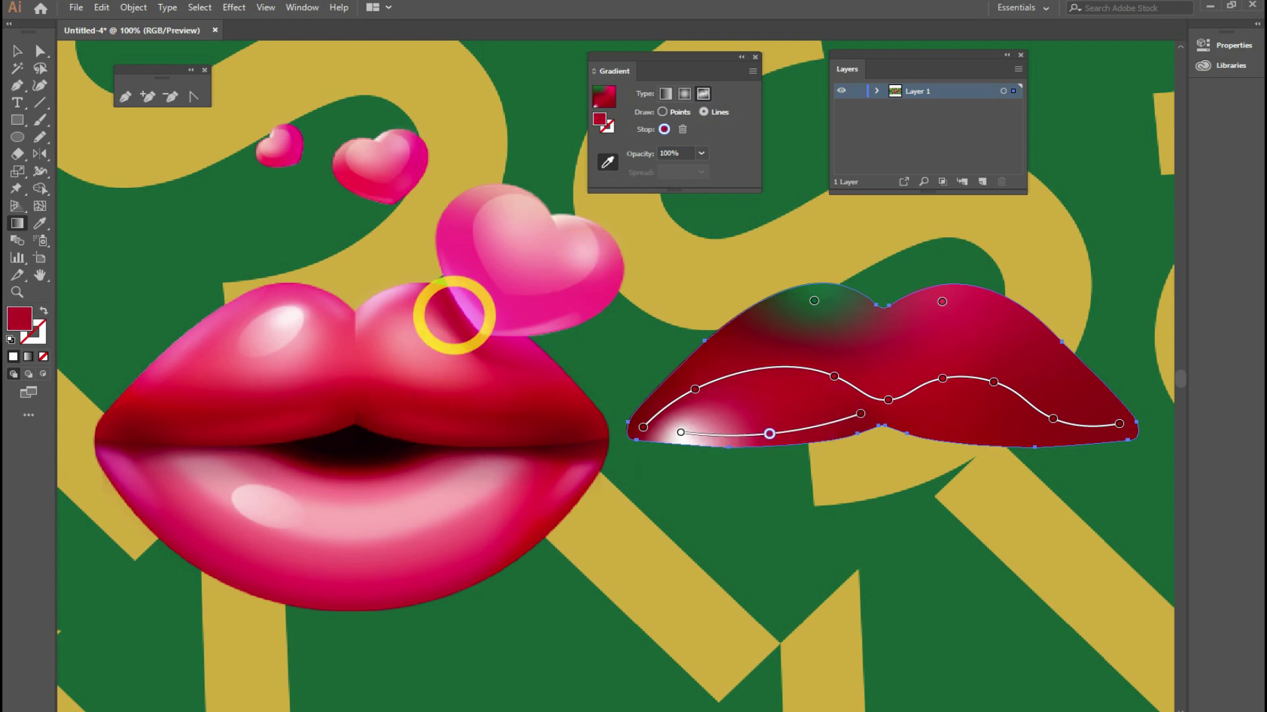
left_click(680, 432)
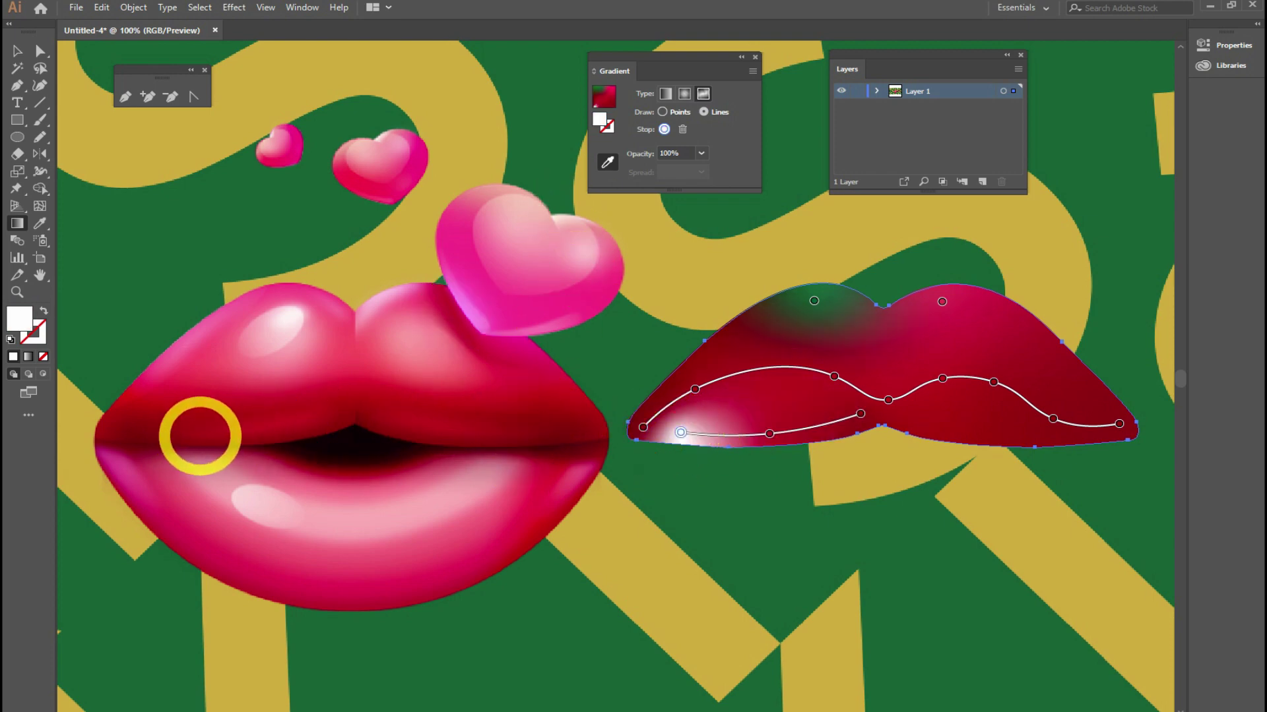
left_click(211, 438)
left_click(769, 434)
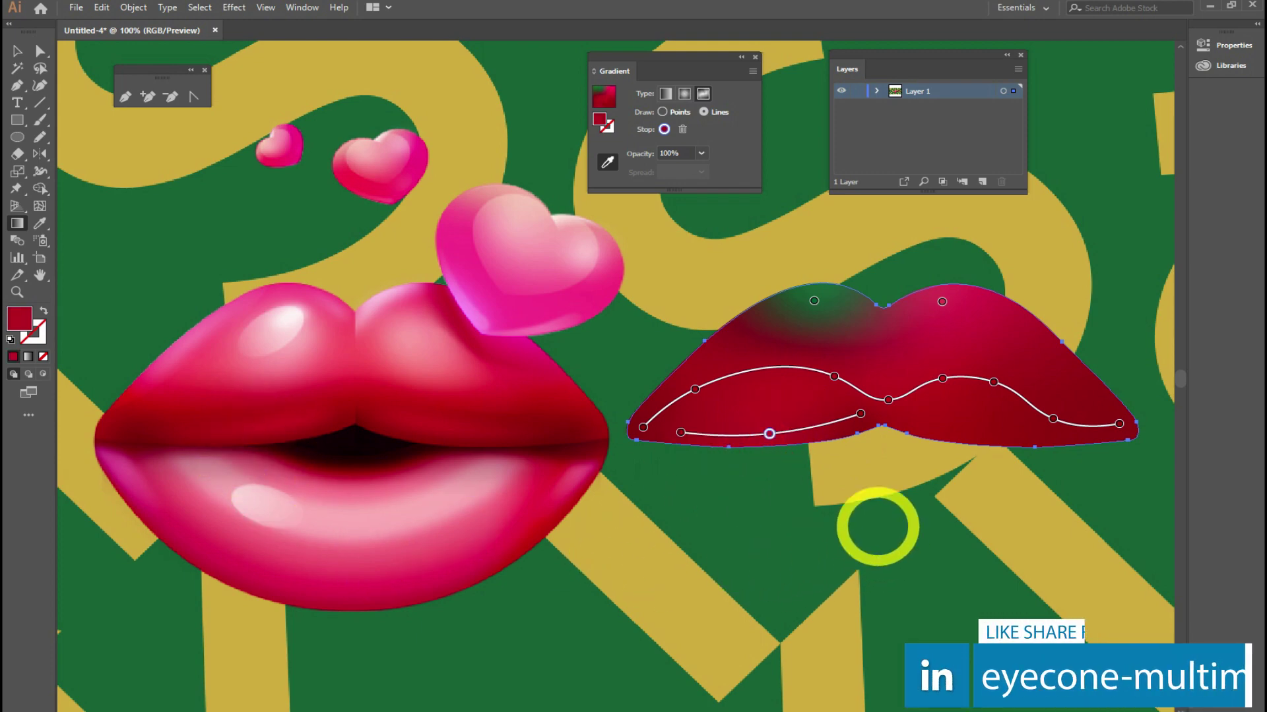
Step: Recolour the left peak's green stop deep pink and the right peak's stop pale pink, sampling both from the reference lip's peaks
left_click(815, 301)
left_click(284, 285)
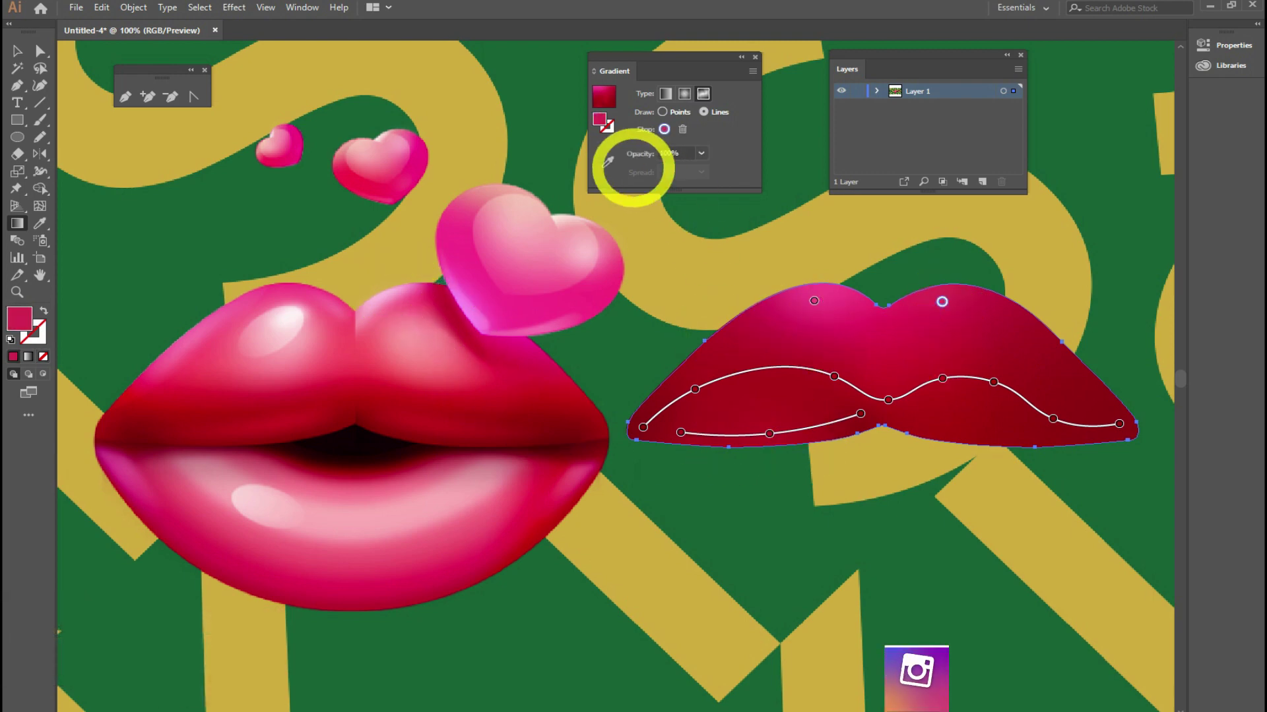
left_click(607, 162)
left_click(388, 291)
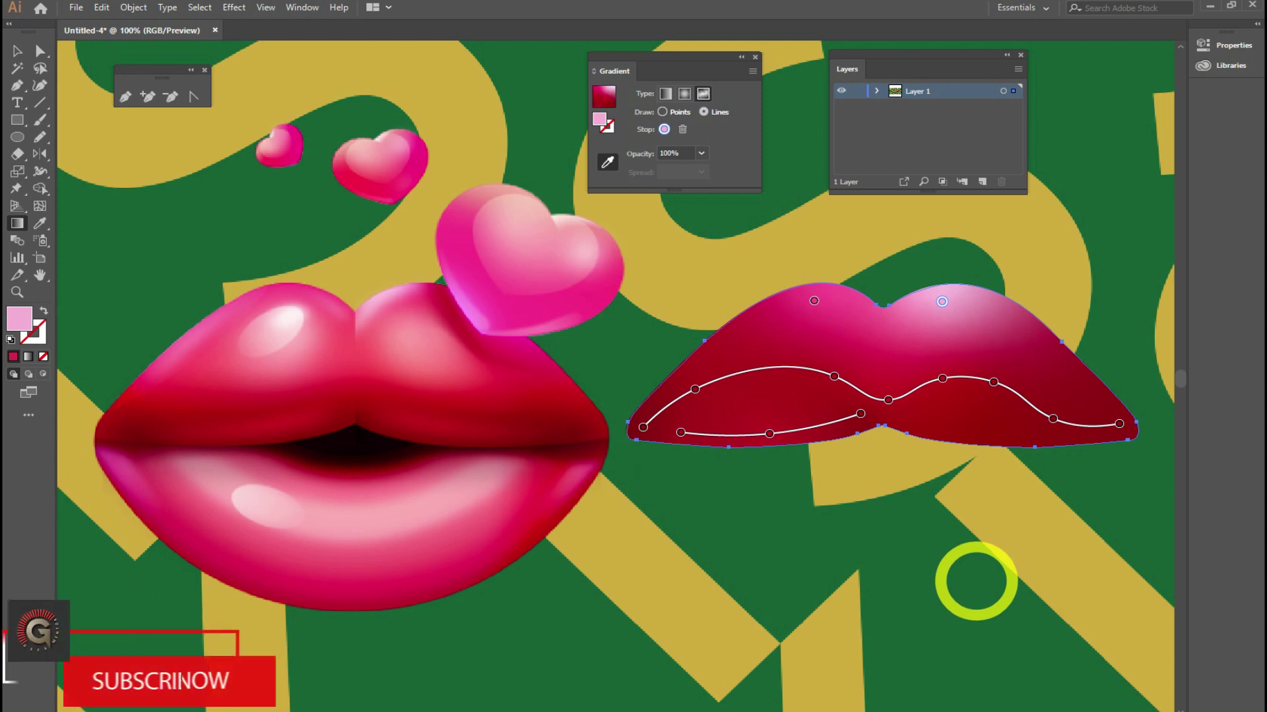
Step: Draw another gradient line of three white stops along the lower edge of the shape's right half
left_click(612, 159)
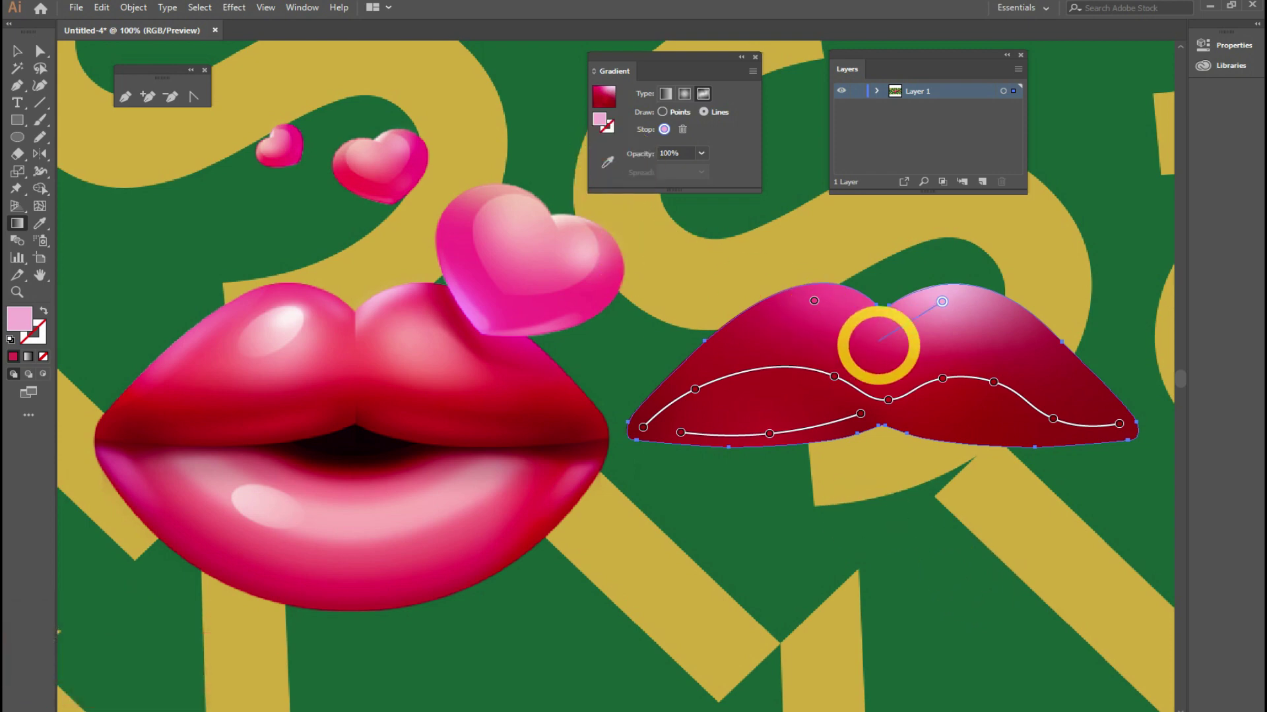
left_click(941, 334)
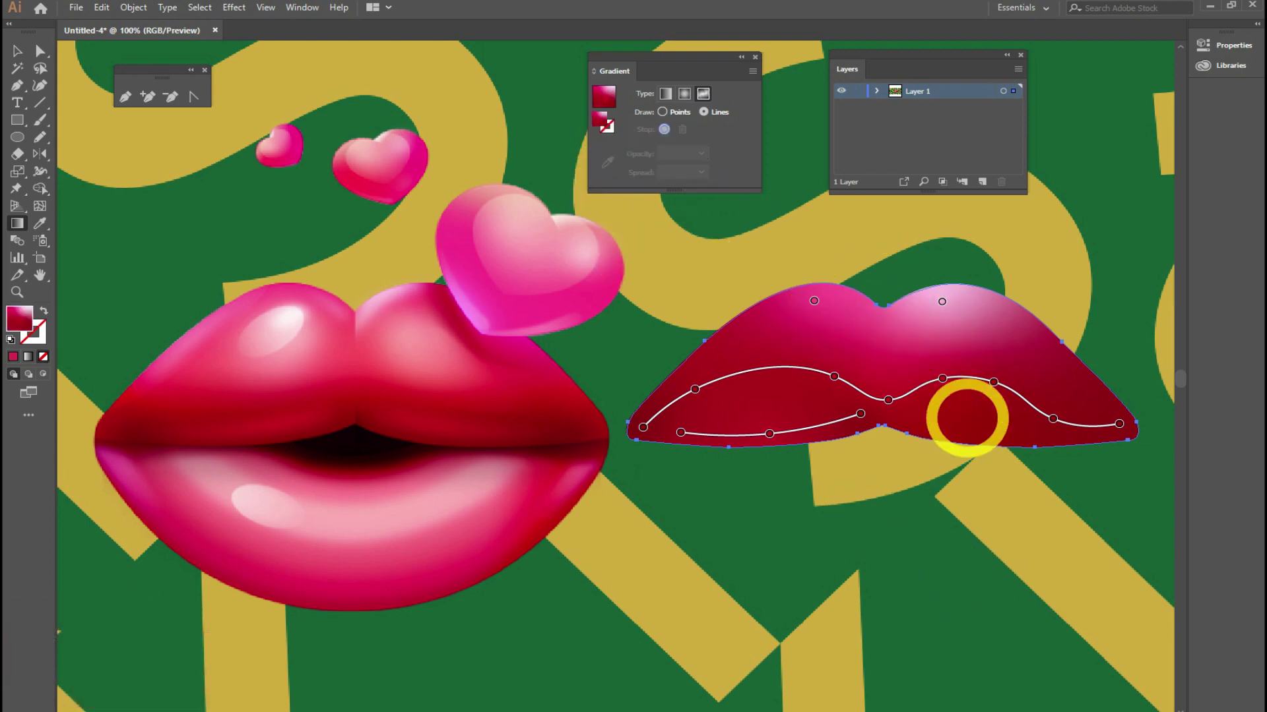
left_click(915, 415)
left_click(973, 433)
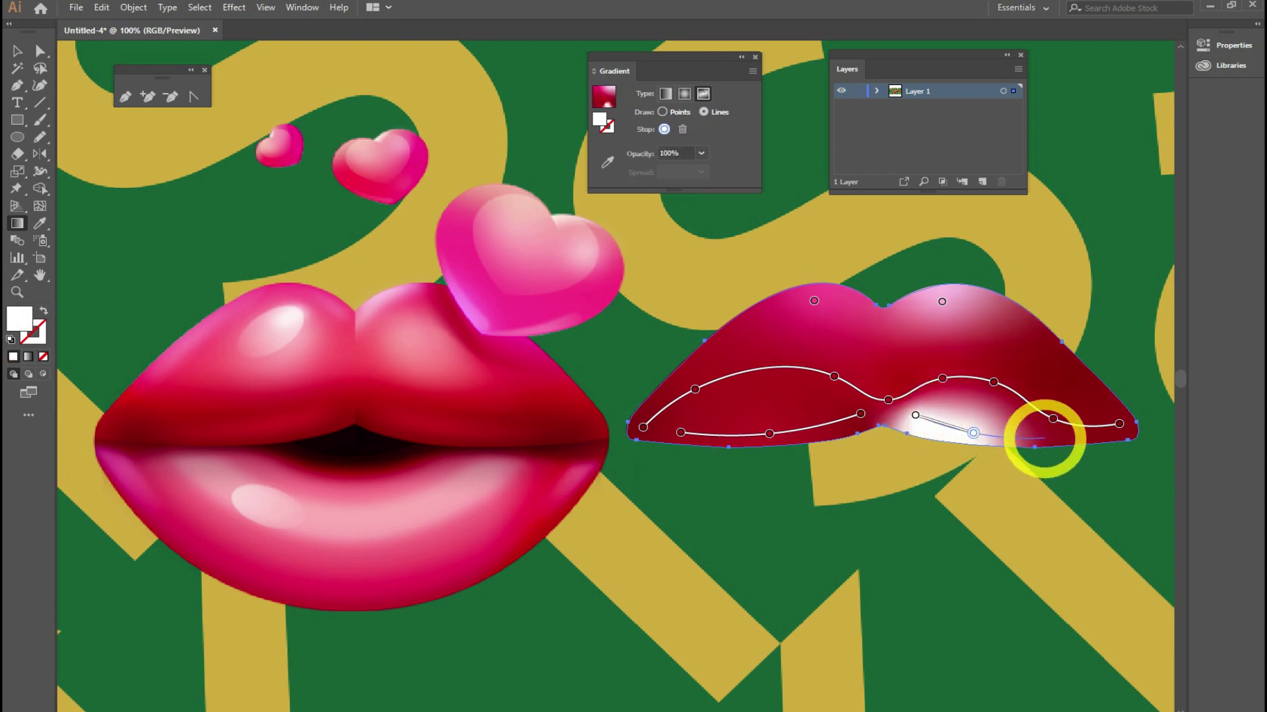
left_click(1053, 438)
Step: Colour the lower-right line's three stops with dark reds sampled along the lower edge of the reference upper lip's right half
left_click(607, 162)
left_click(525, 432)
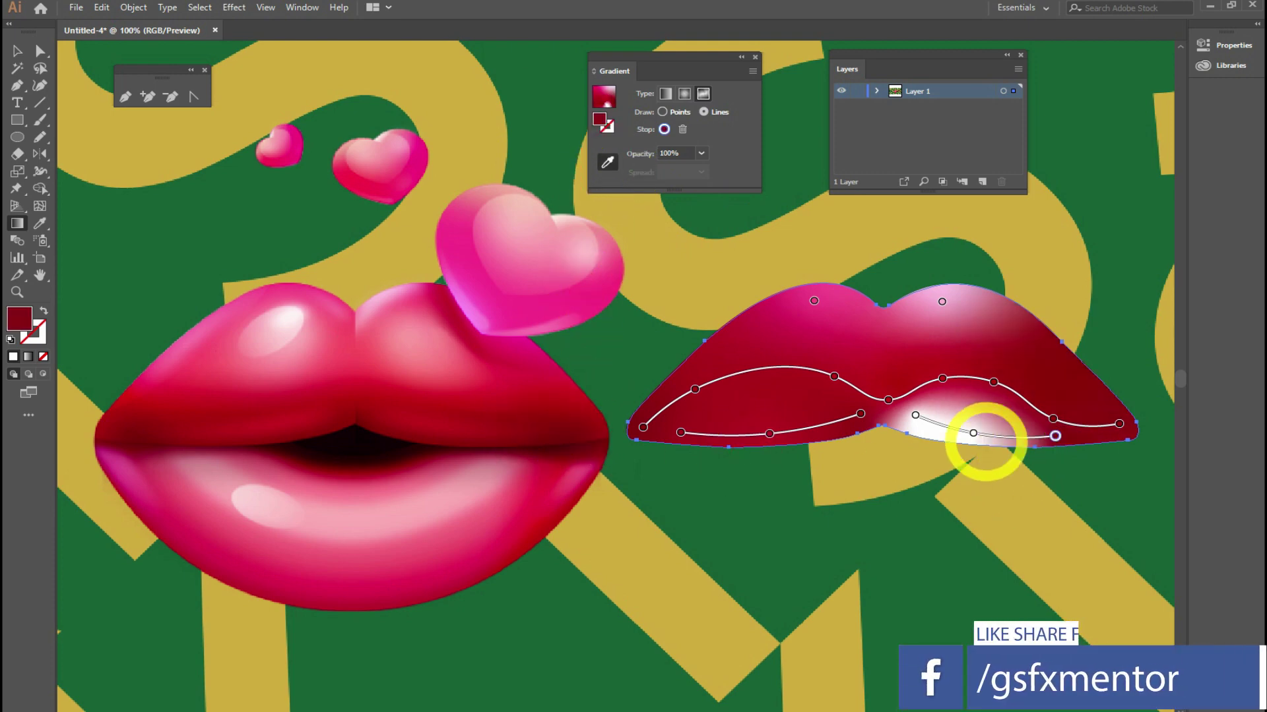
left_click(973, 432)
left_click(472, 433)
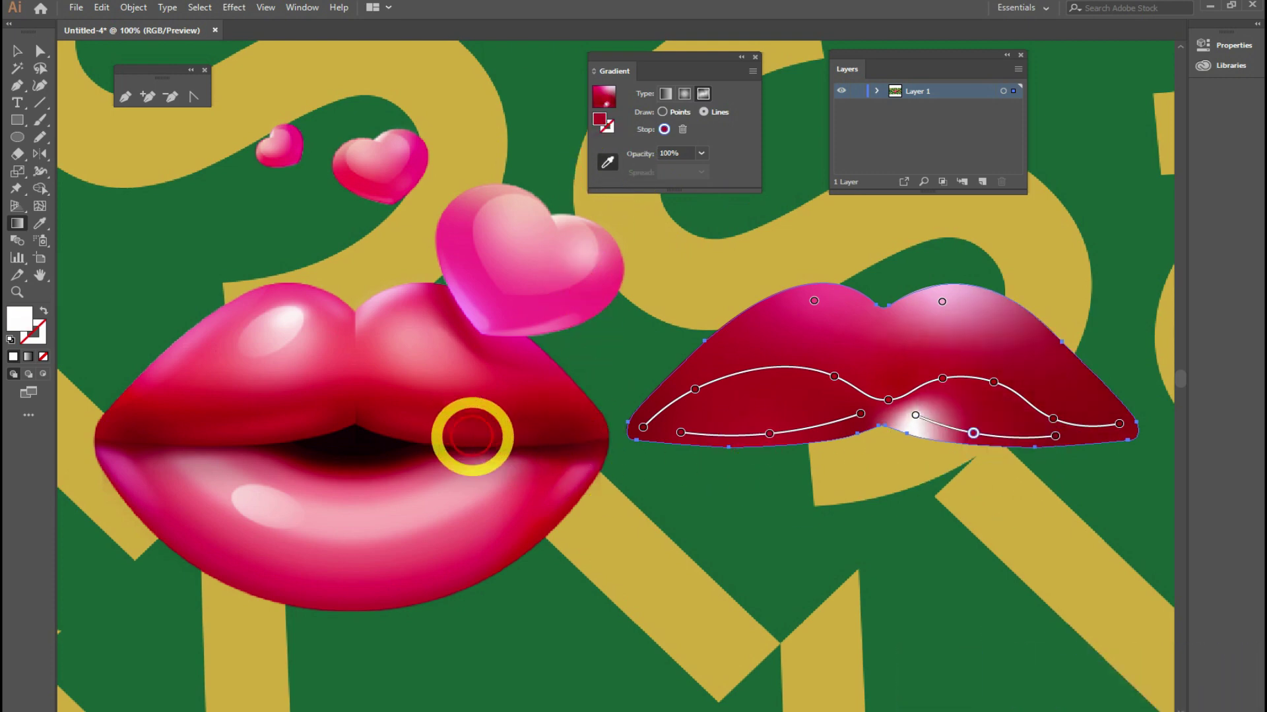
left_click(915, 415)
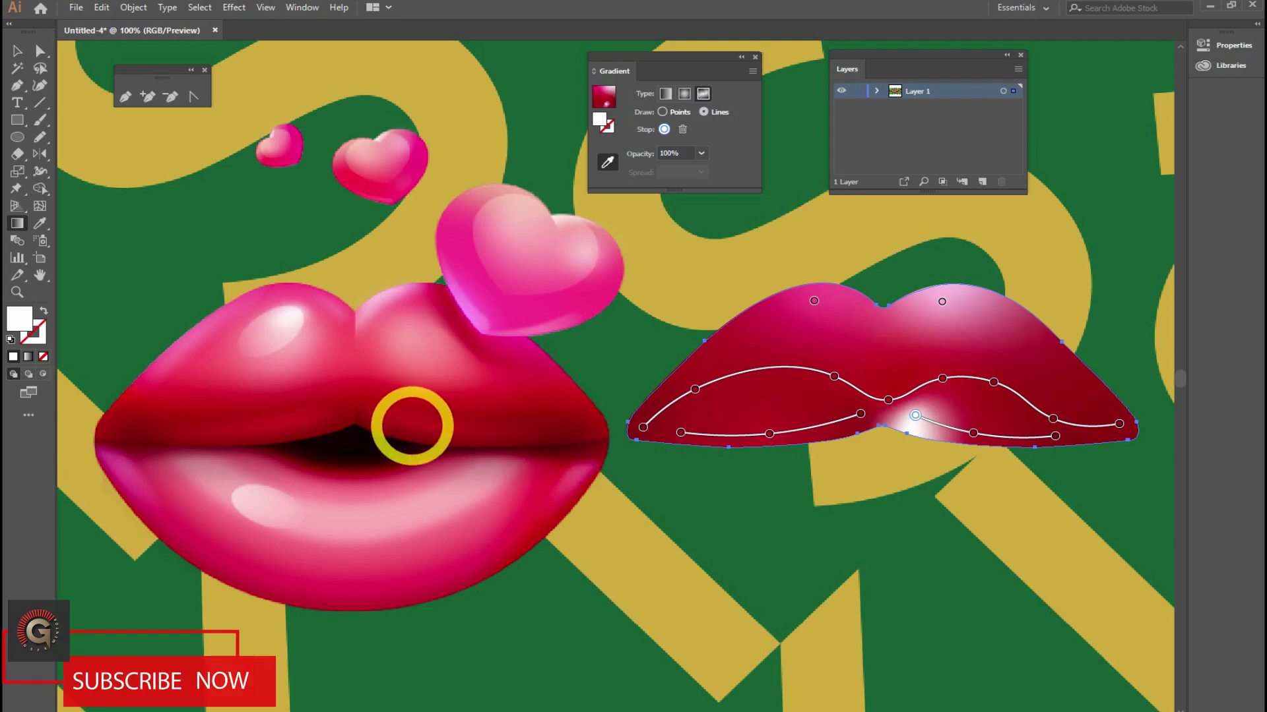
left_click(414, 425)
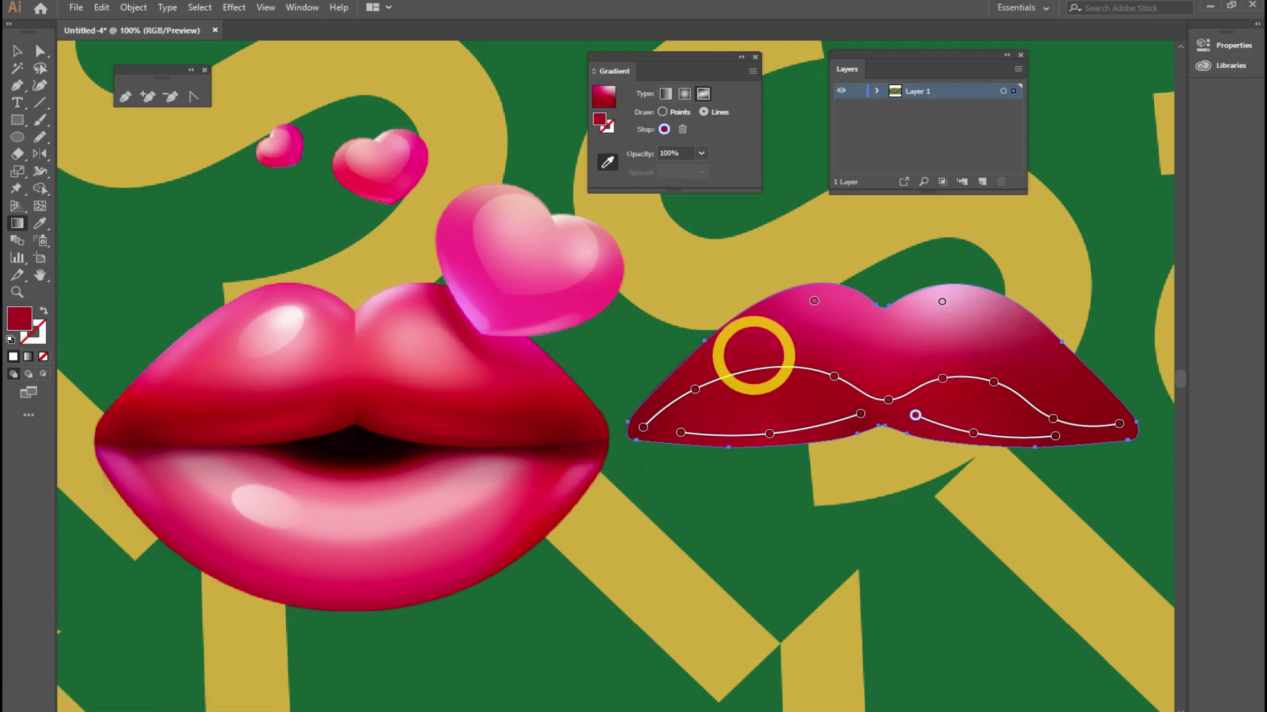
left_click(607, 162)
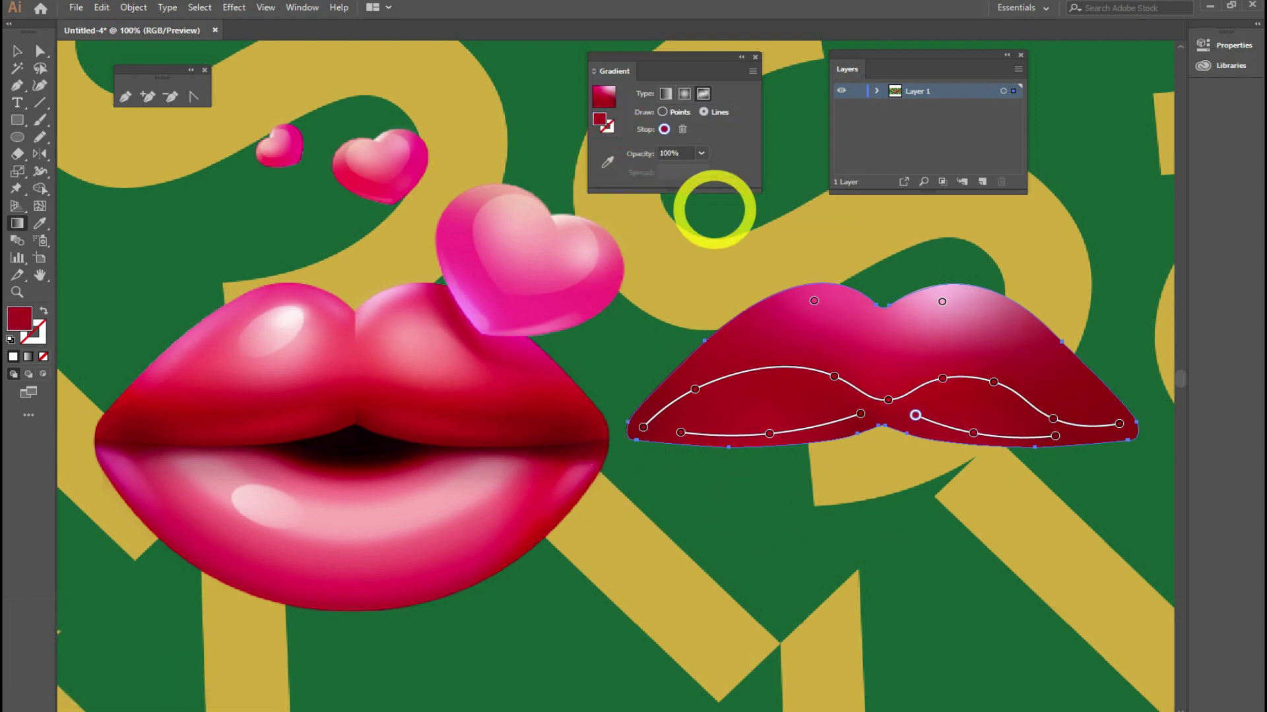
key("Escape")
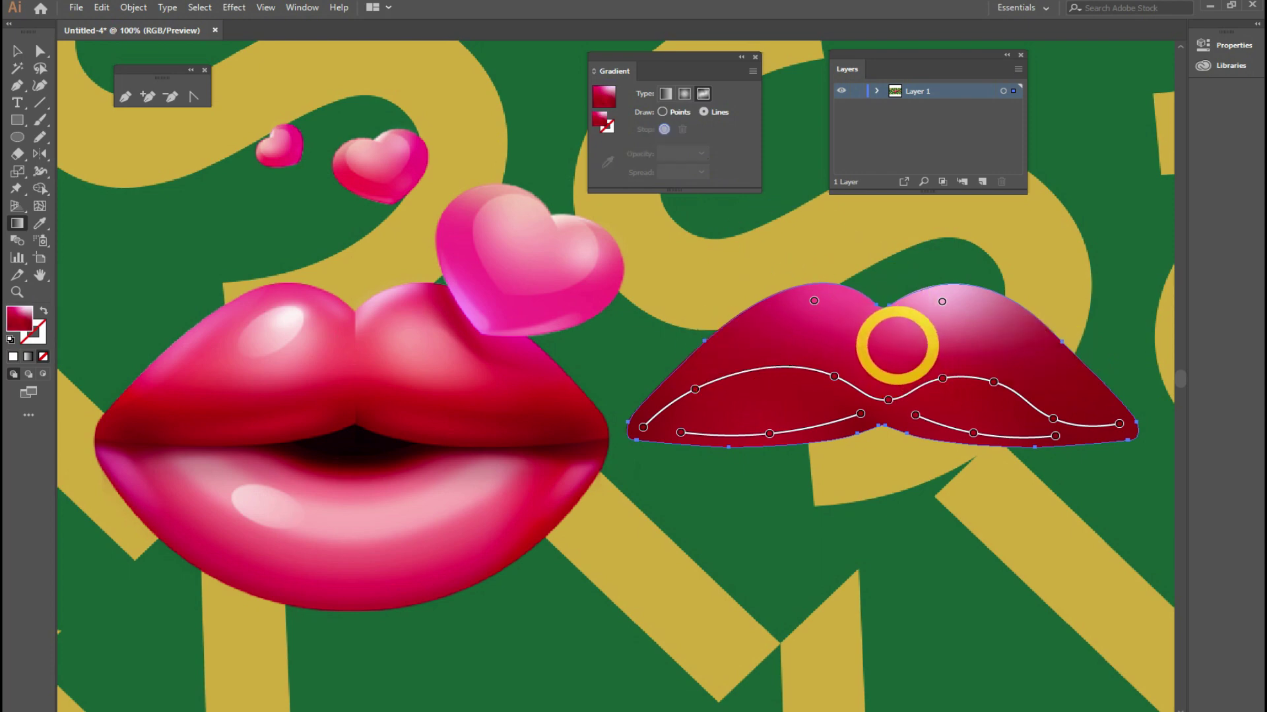
Step: Draw a shallow gradient line of three white stops across the right half, between its peak and the wavy line
left_click(895, 352)
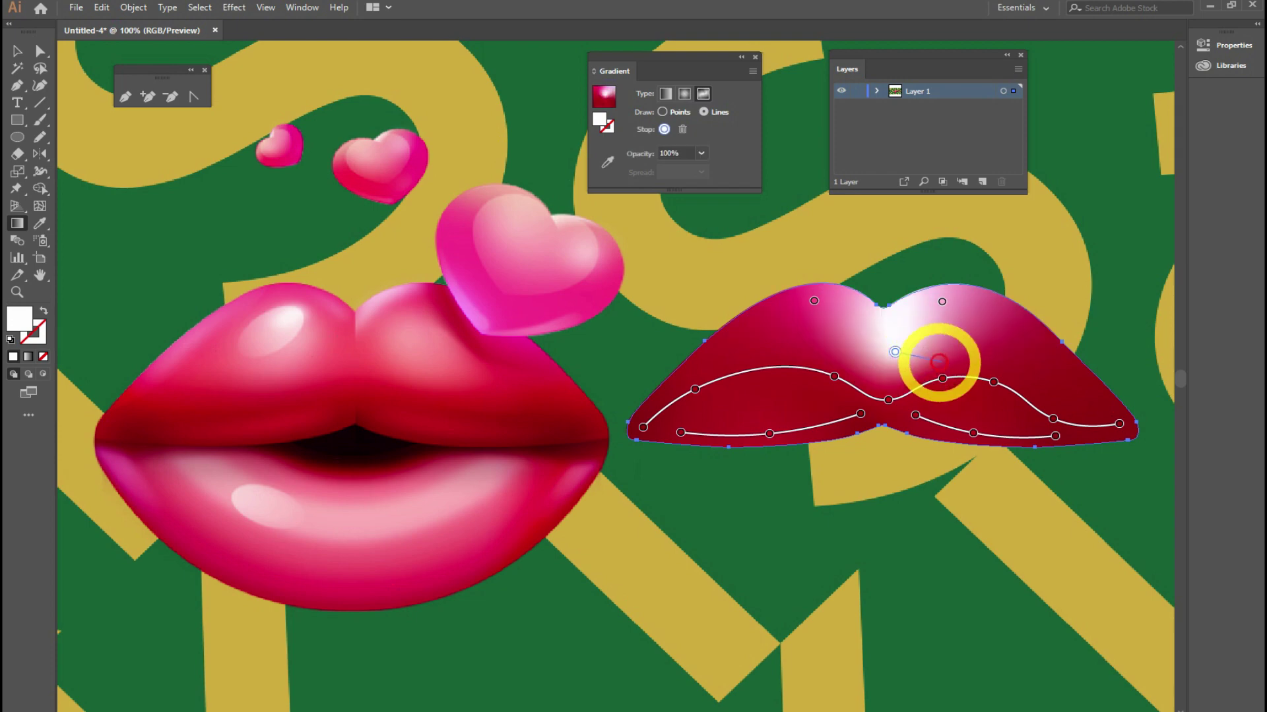
left_click_drag(960, 365, 981, 365)
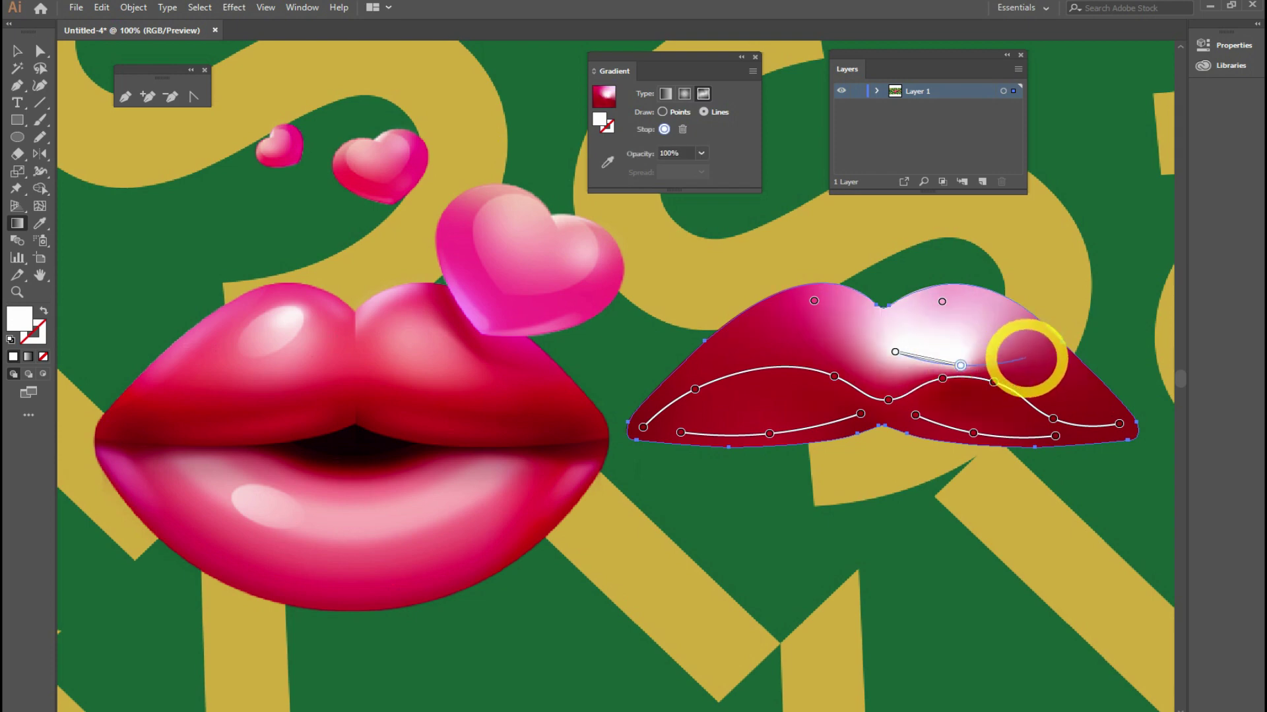
left_click_drag(1036, 354, 1031, 355)
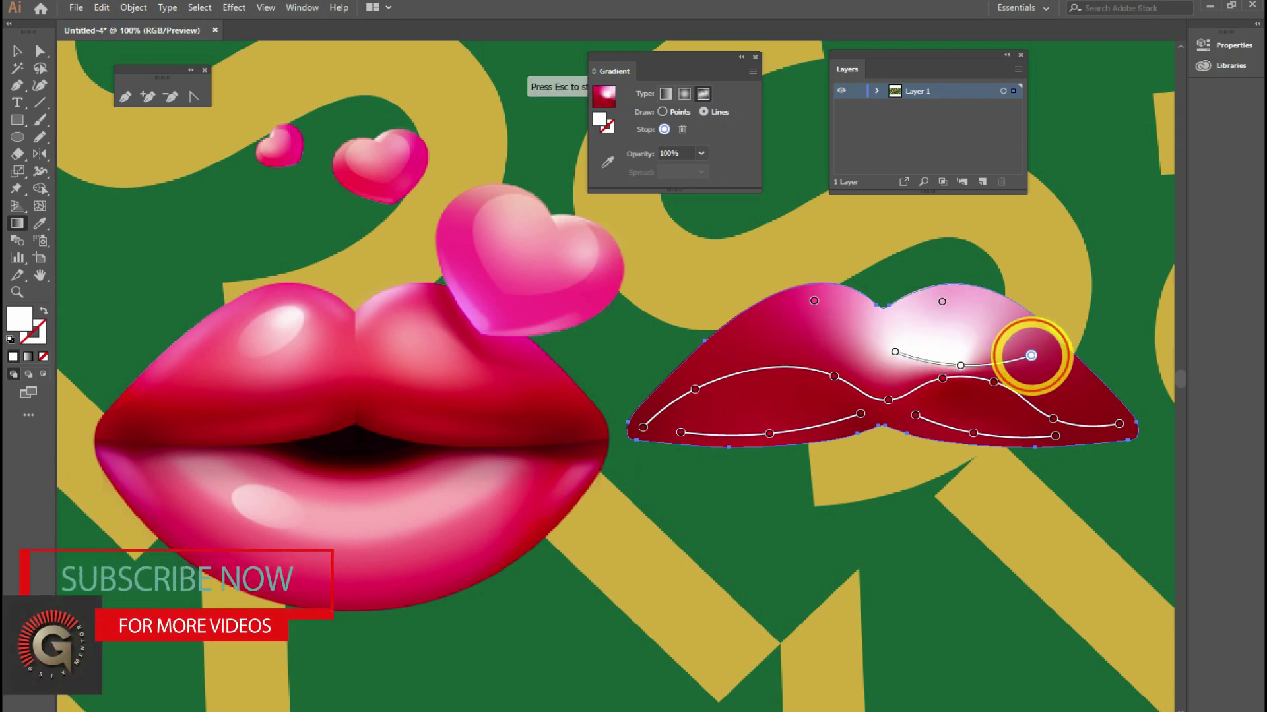
Step: Colour that line's stops dark red at the outer end, salmon pink in the middle and crimson at the inner end, sampling the reference lip
left_click(607, 162)
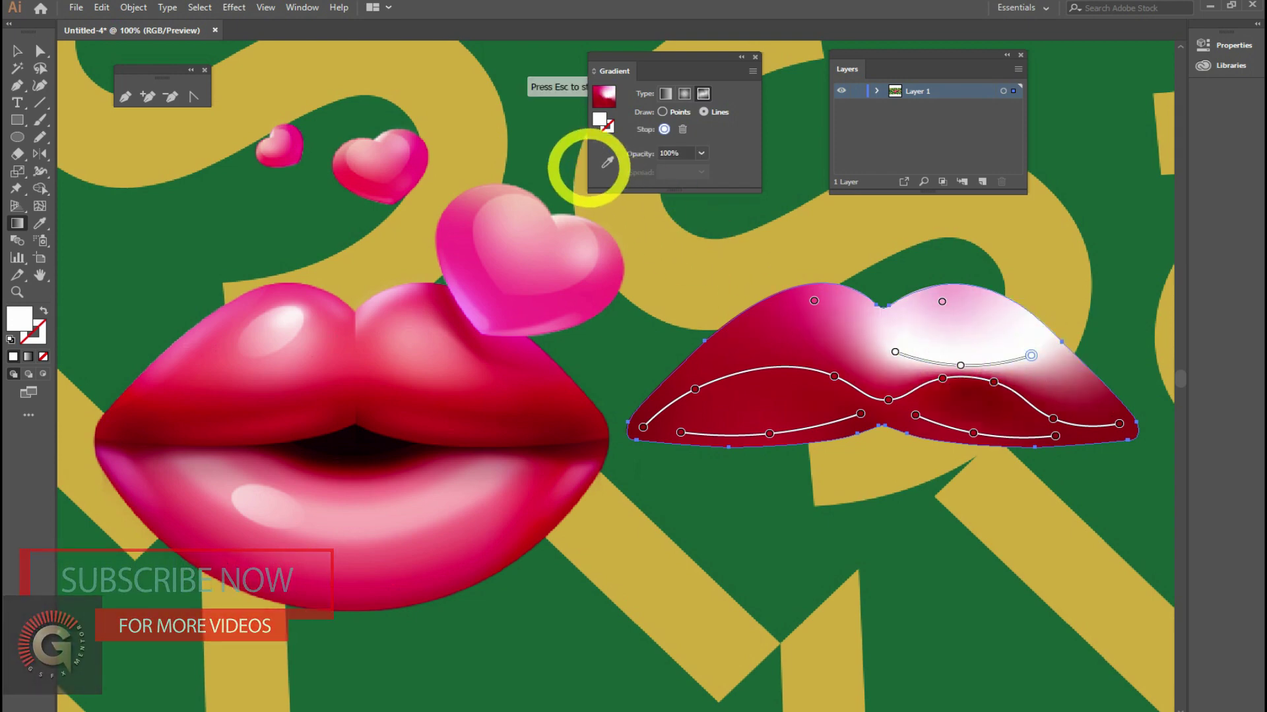
left_click(520, 387)
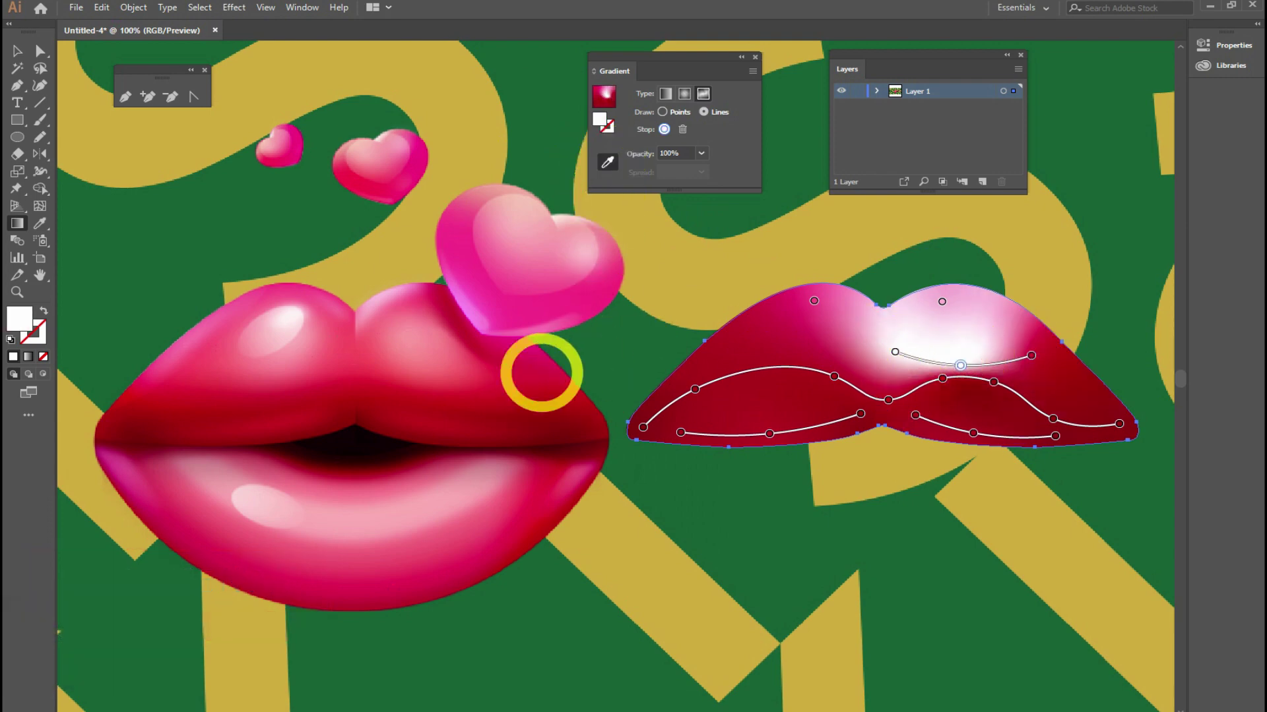
left_click(481, 373)
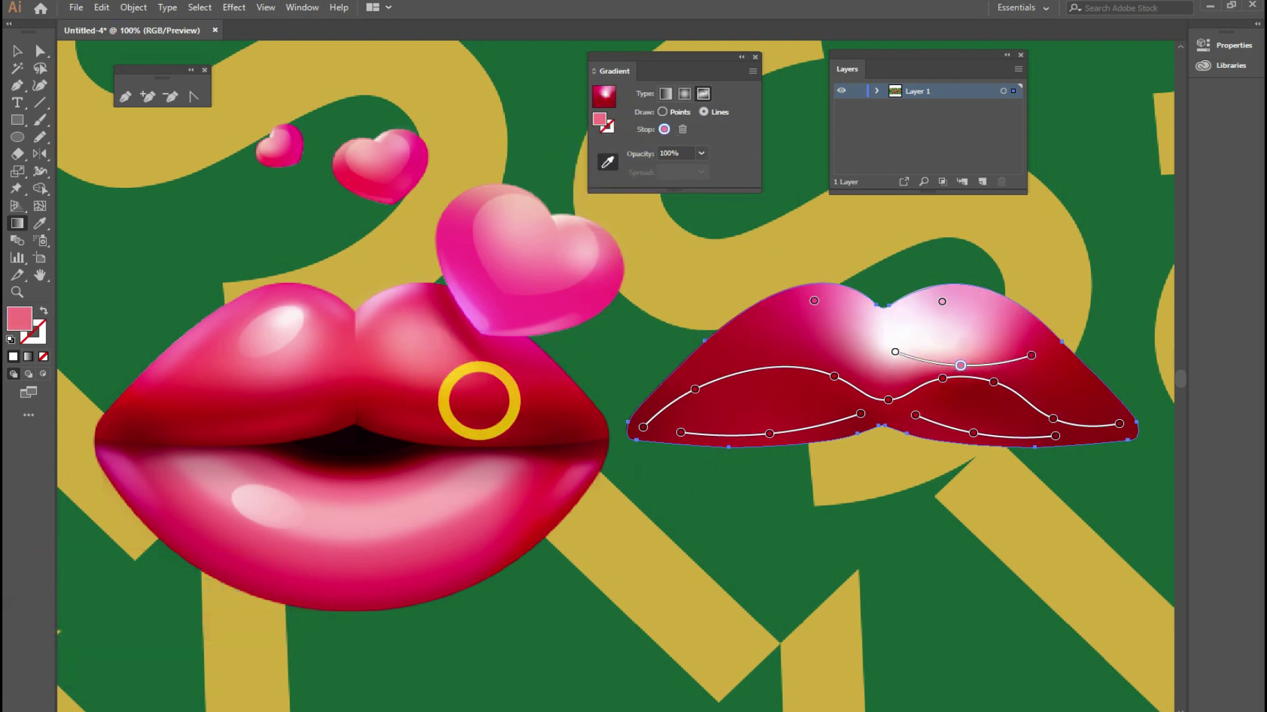
left_click(894, 352)
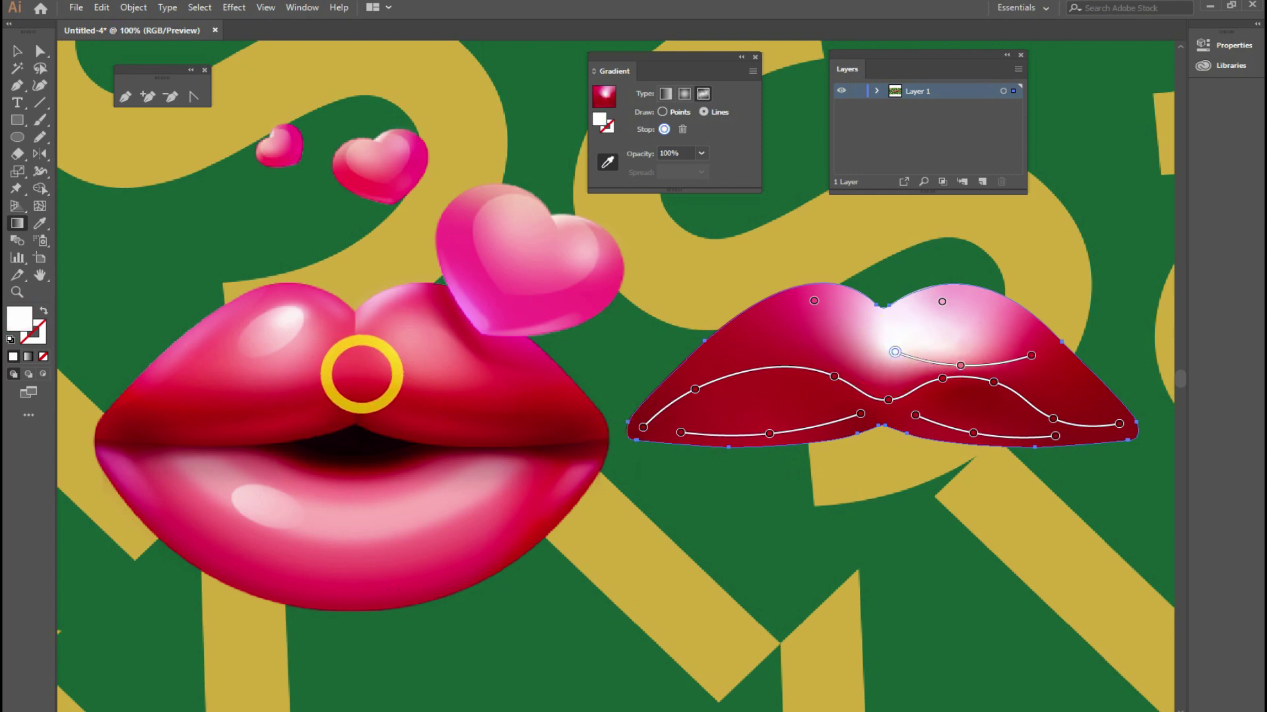
left_click(360, 370)
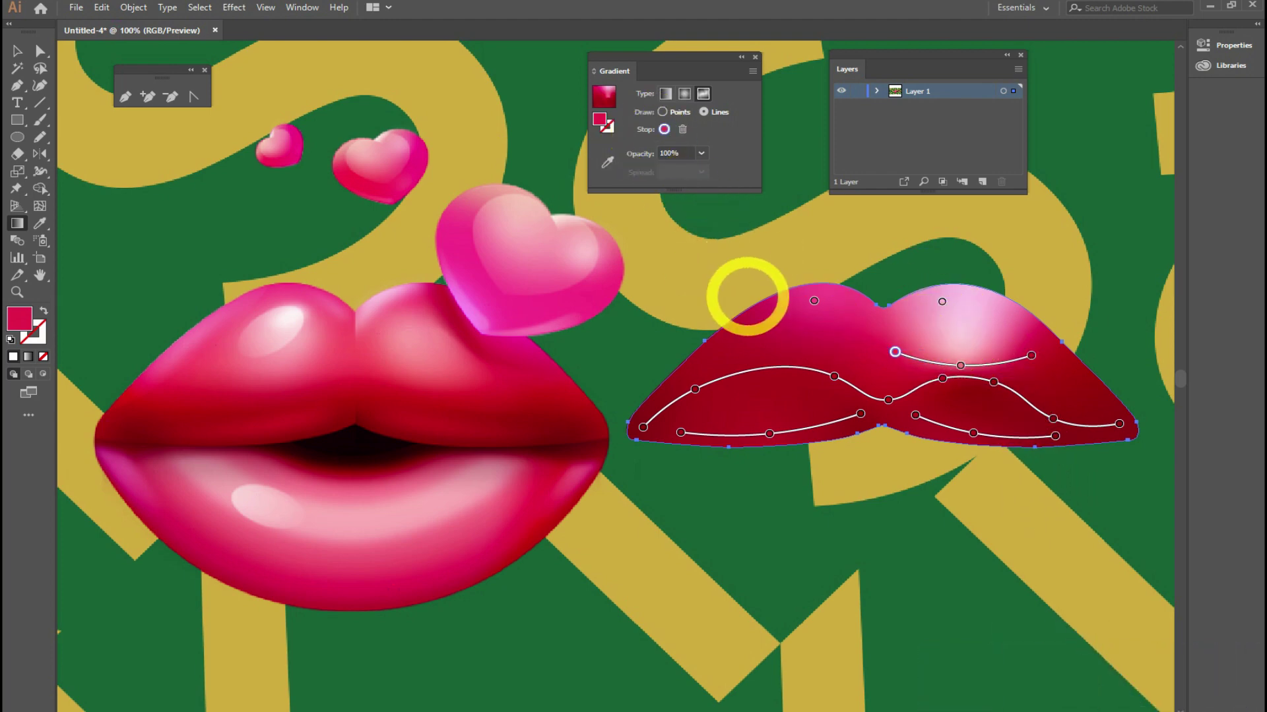
key("Escape")
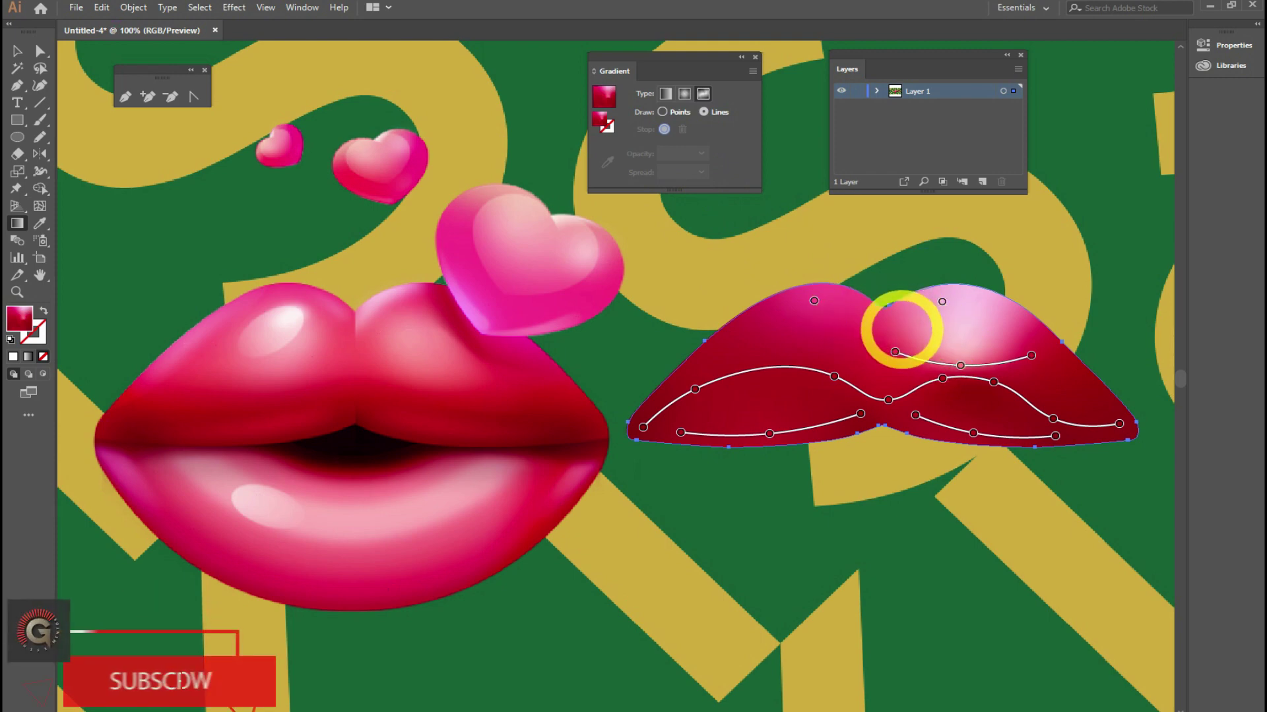
Step: Draw an arched three-stop gradient line just under the right peak and colour its stops with reds and pink sampled from the reference lip
left_click(897, 328)
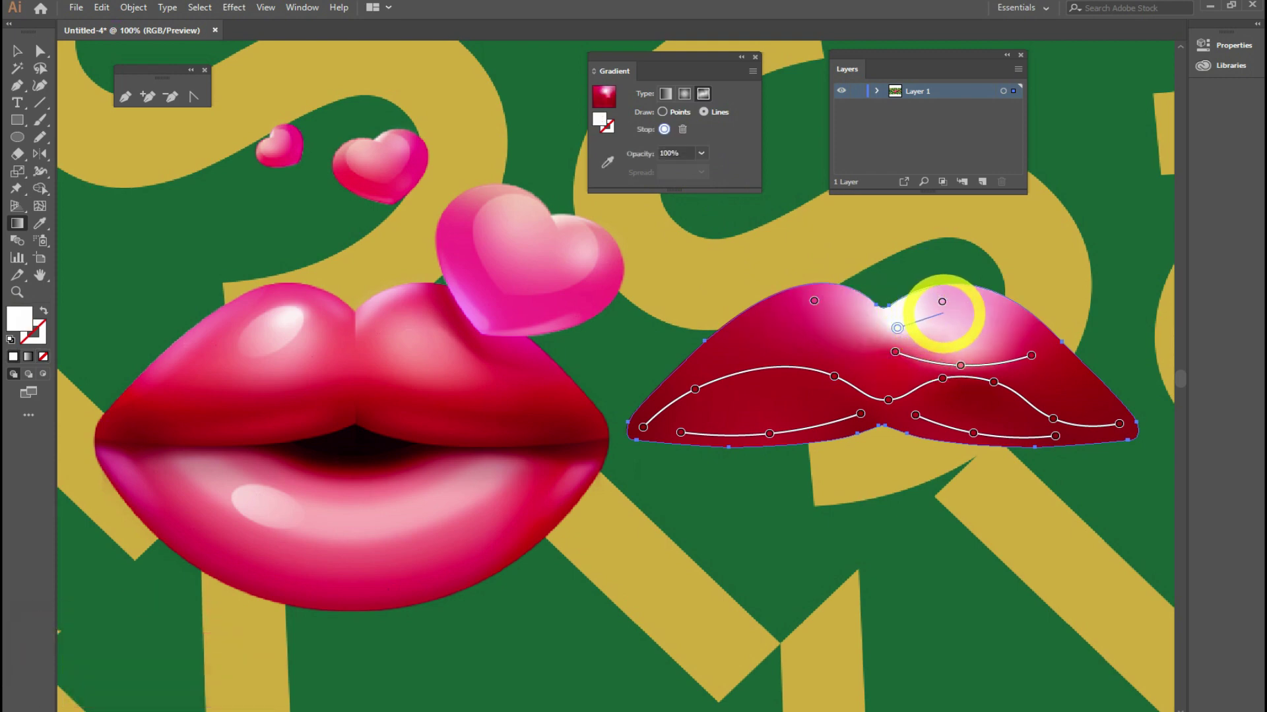
left_click(1019, 338)
left_click(607, 162)
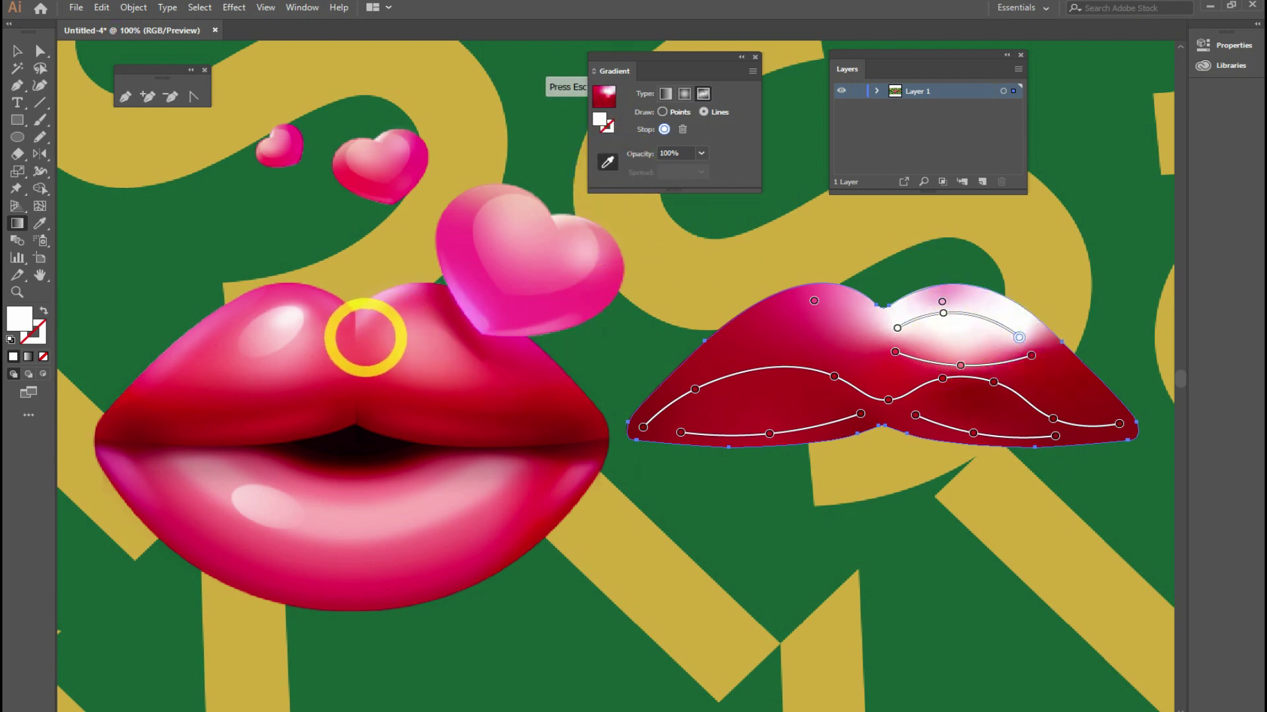
left_click(943, 313)
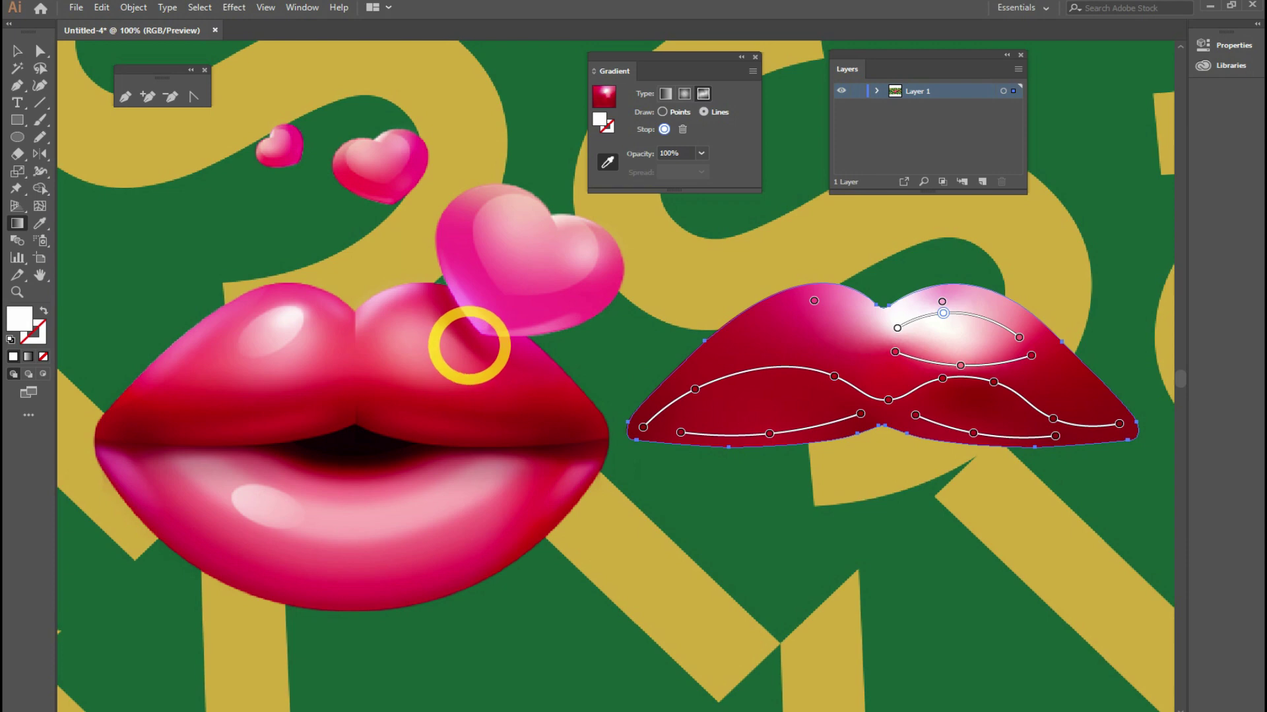
left_click(868, 403)
left_click(897, 328)
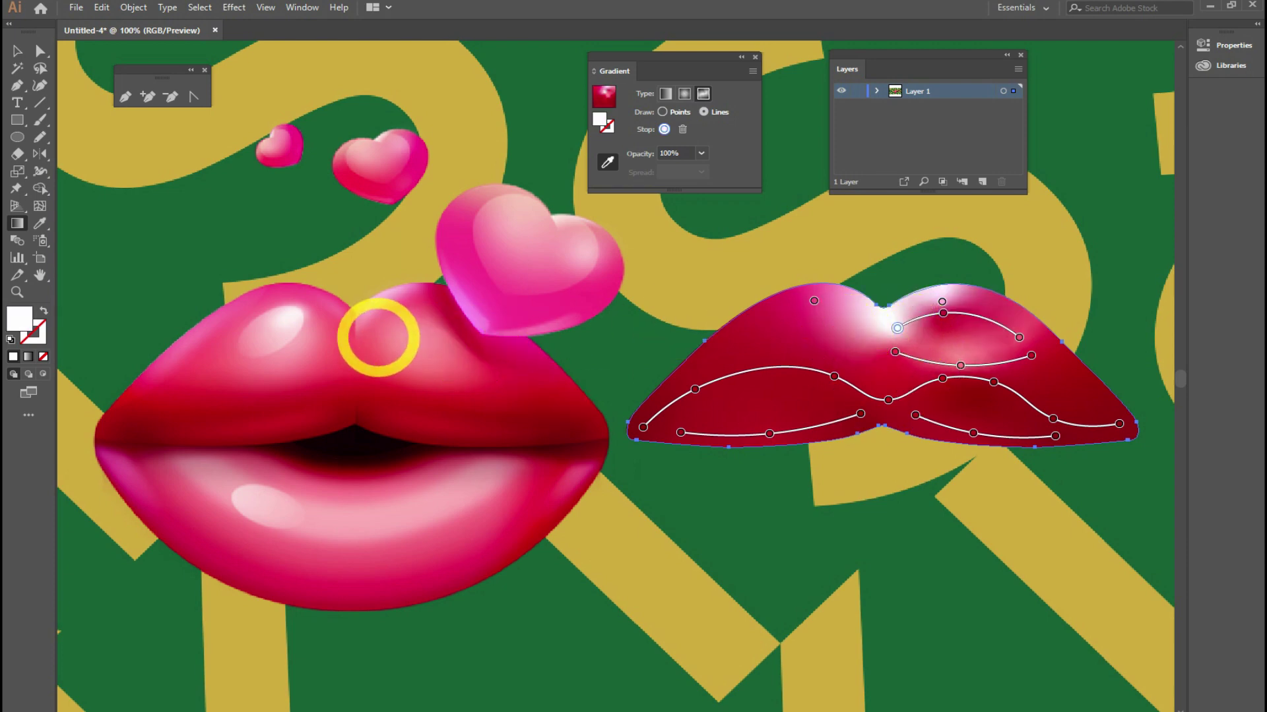
left_click(367, 343)
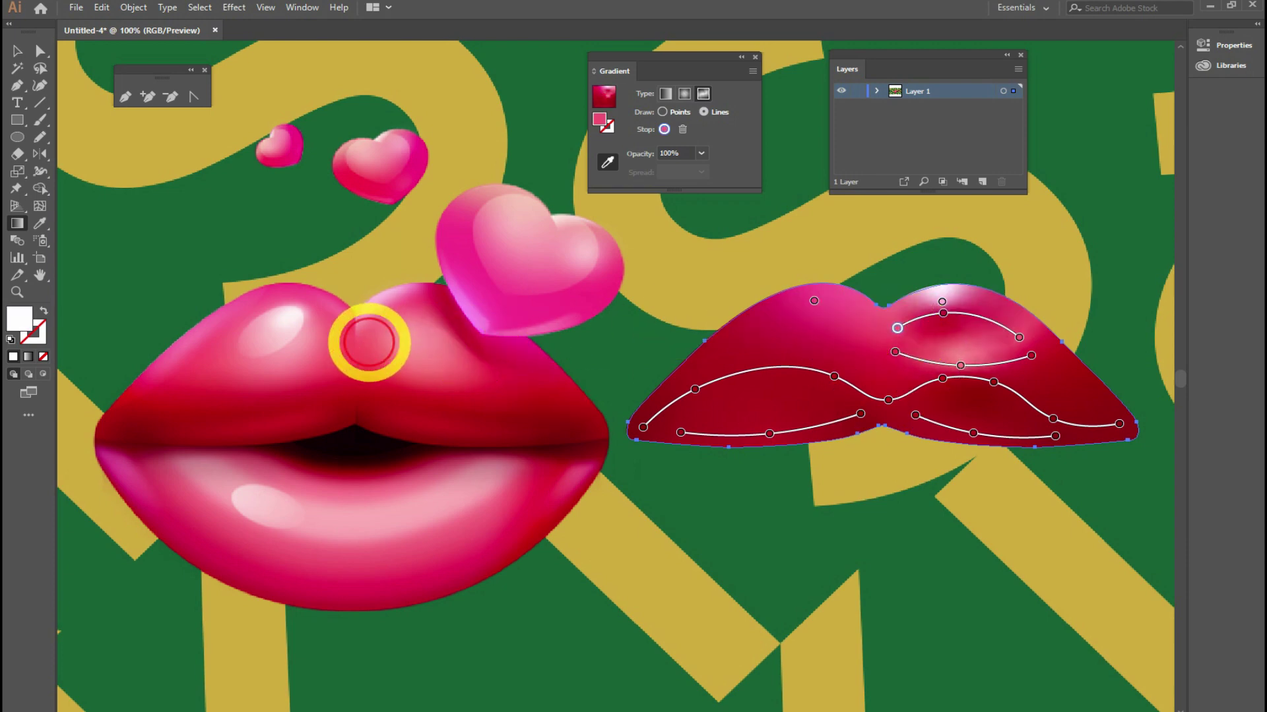
Step: Delete the single pale pink gradient stop at the right peak
left_click(942, 302)
key("Escape")
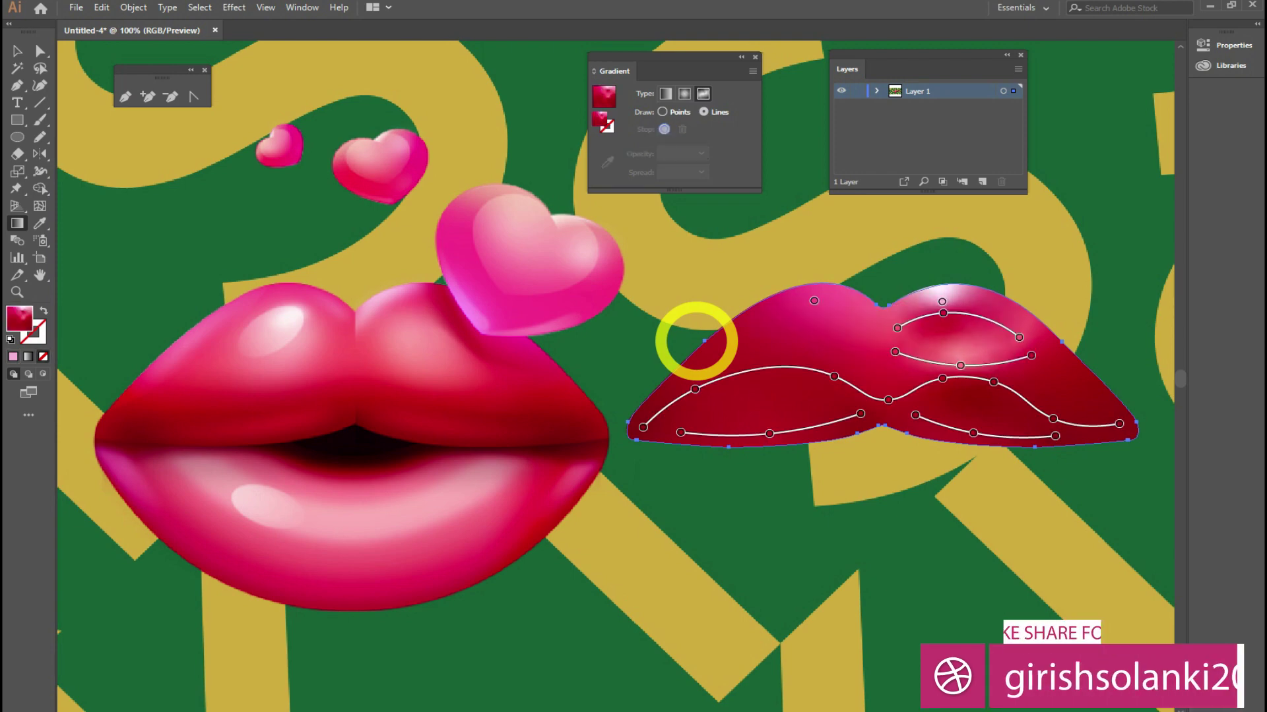
left_click(942, 302)
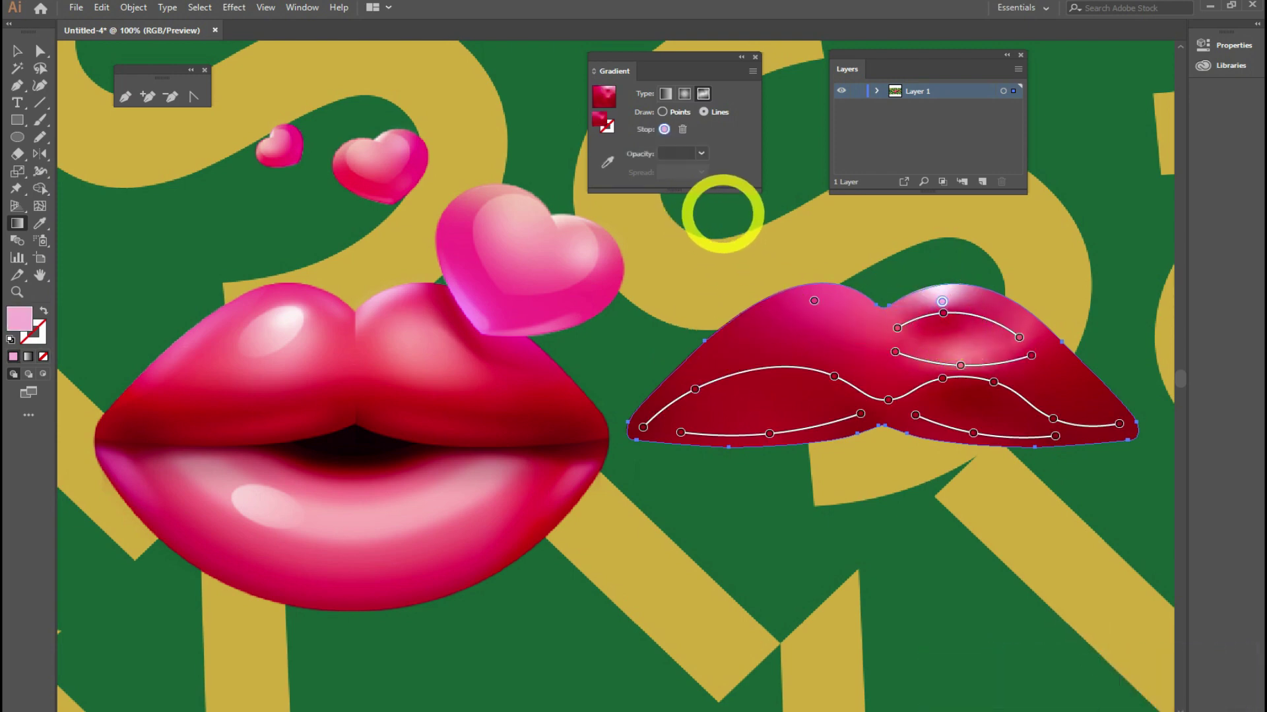
key("Delete")
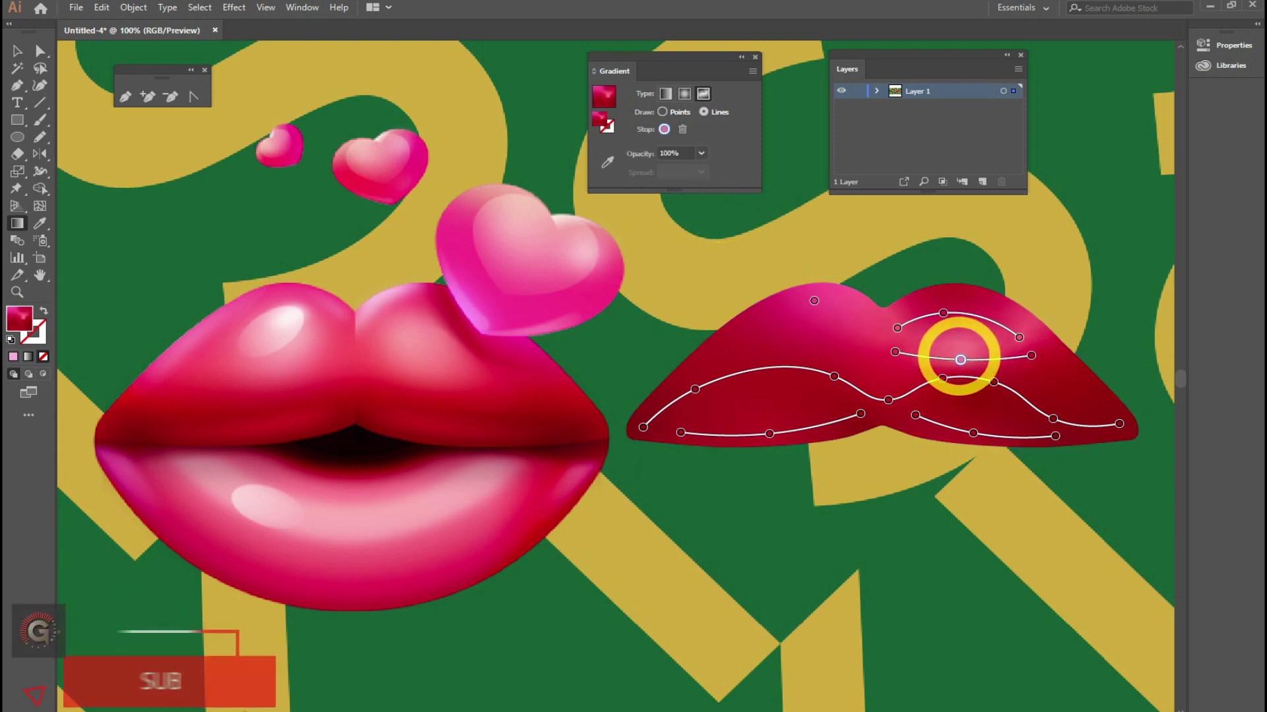
Step: Fine-tune the right half by raising the highlight line's middle stop and shifting stops on the wavy line and the lower-edge line
left_click(960, 362)
left_click(943, 378)
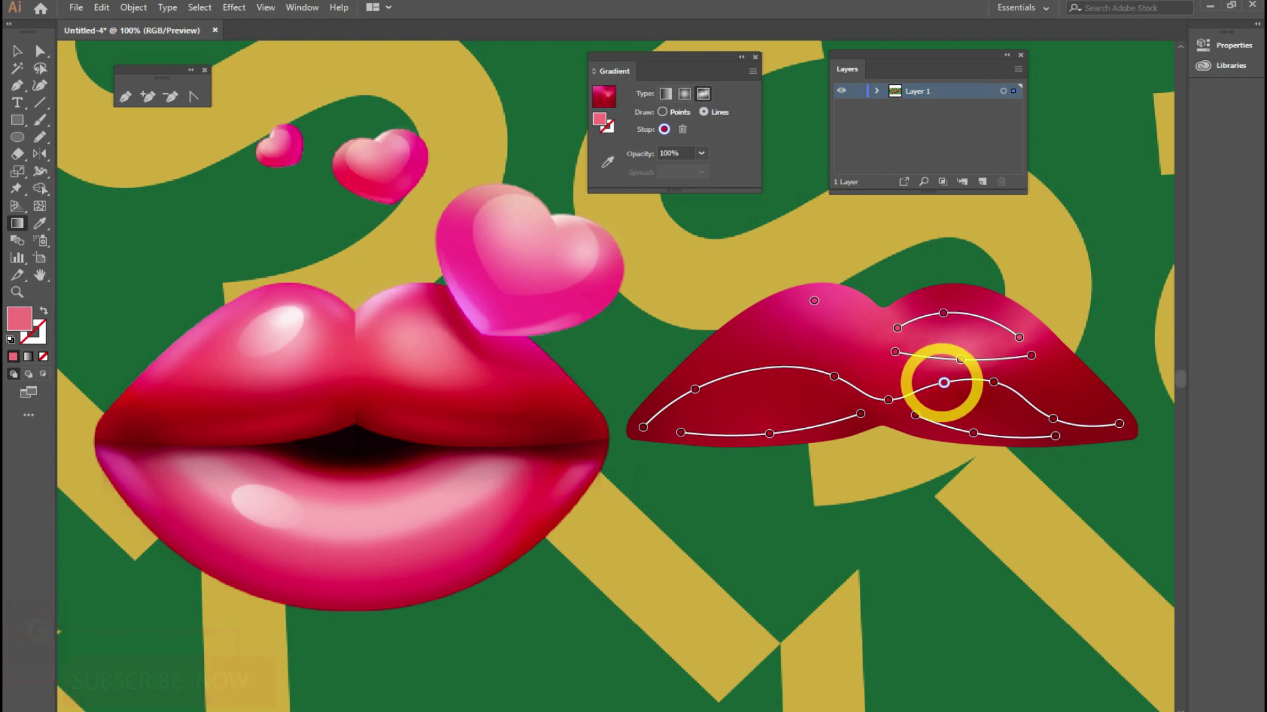
left_click_drag(994, 382, 994, 387)
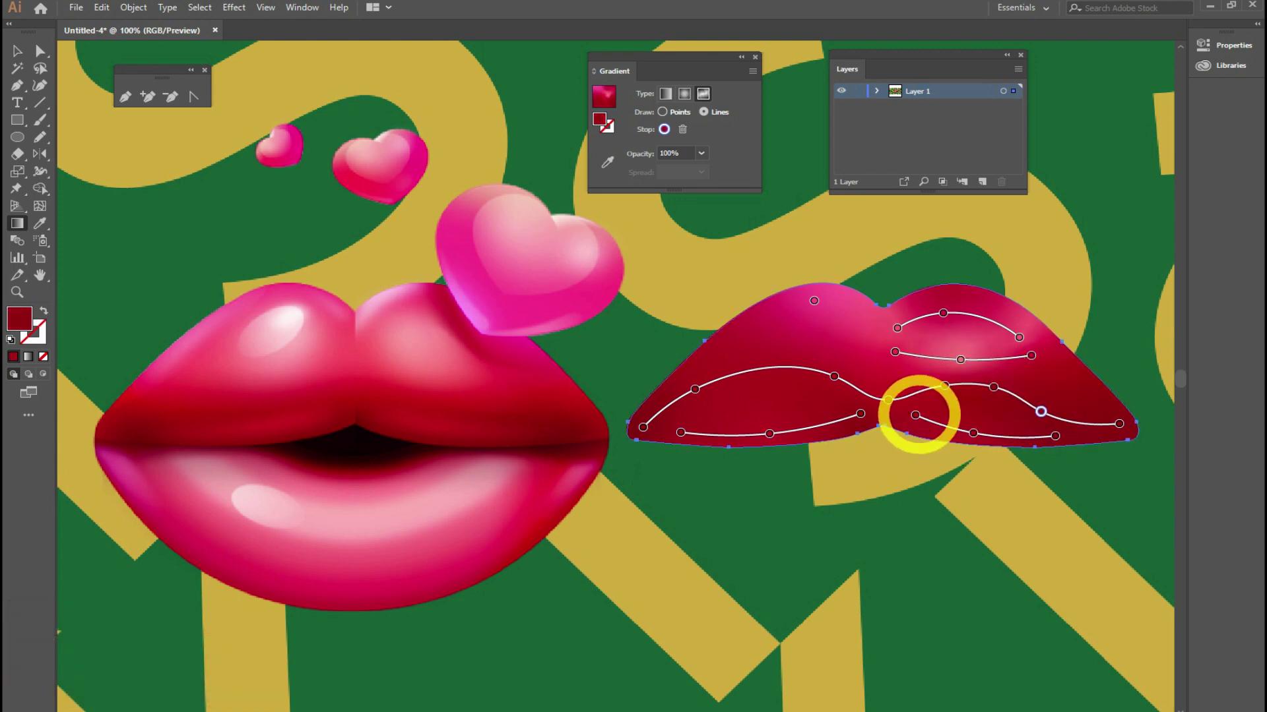
left_click_drag(915, 418, 916, 421)
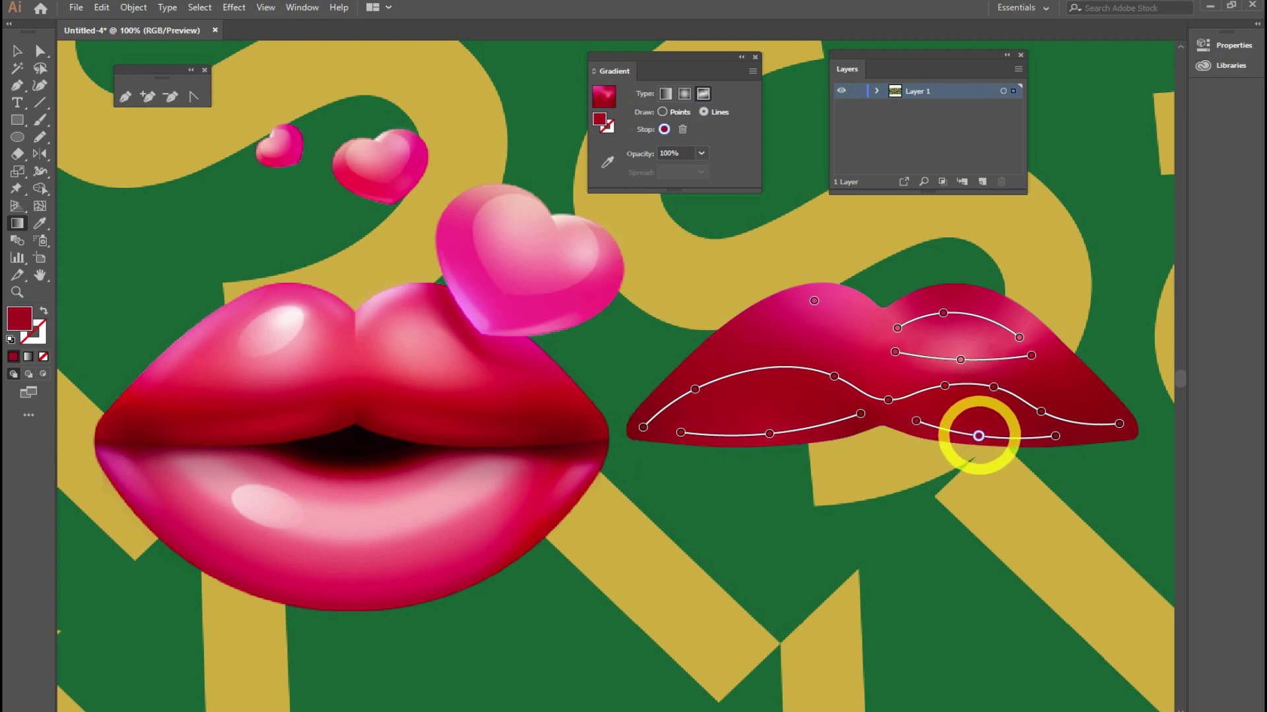
key("Escape")
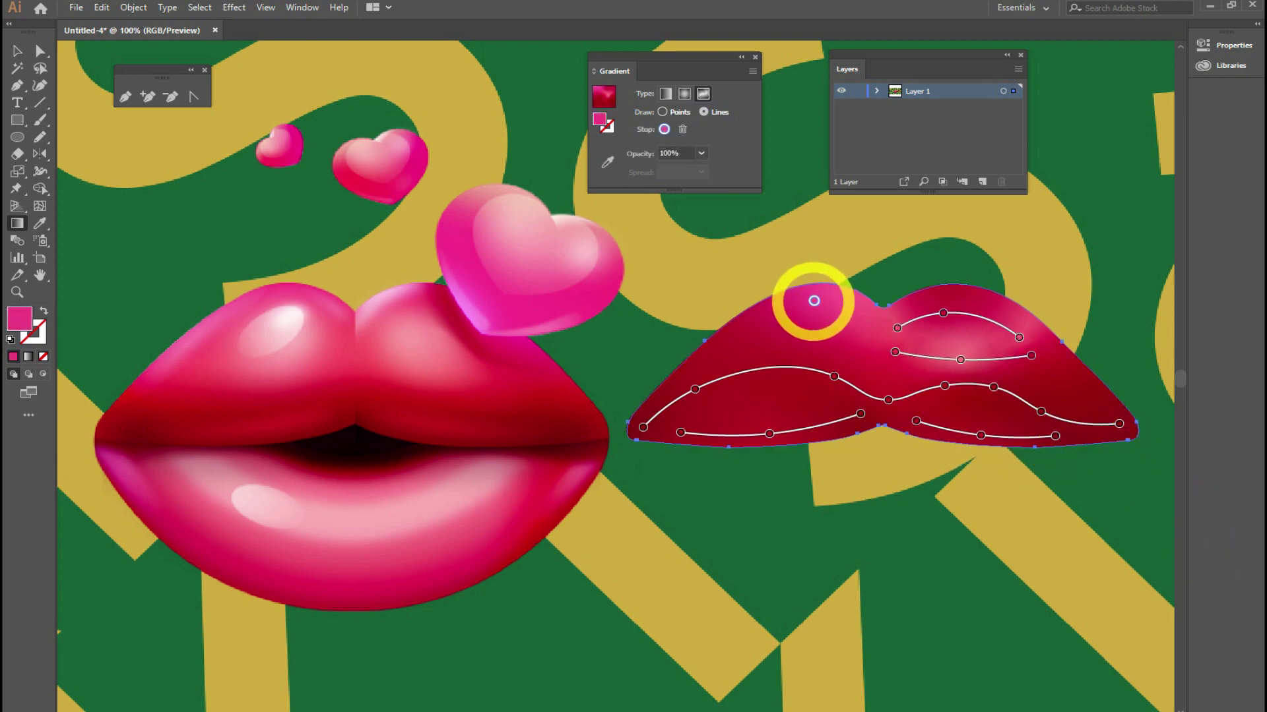
Step: Remove the deep pink stop from the left peak and reshape the wavy line's left and central part by moving its stops
left_click_drag(814, 300, 987, 584)
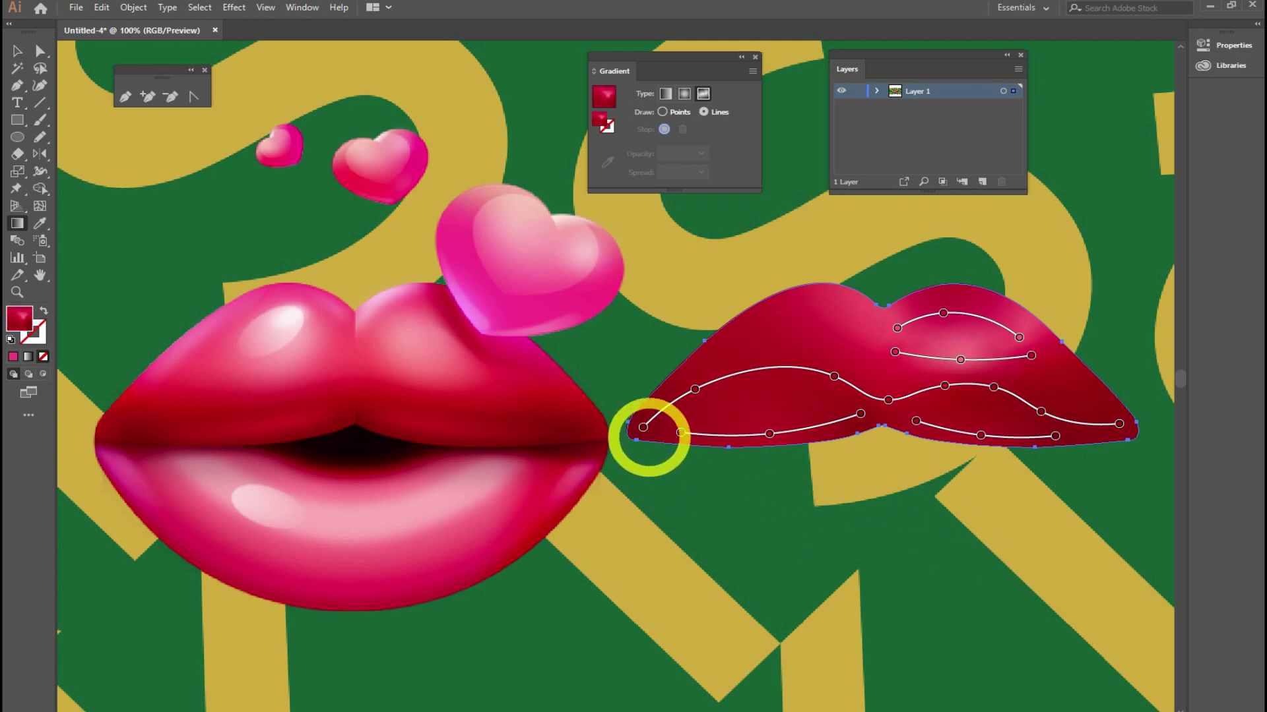
left_click(696, 389)
left_click_drag(695, 389, 703, 399)
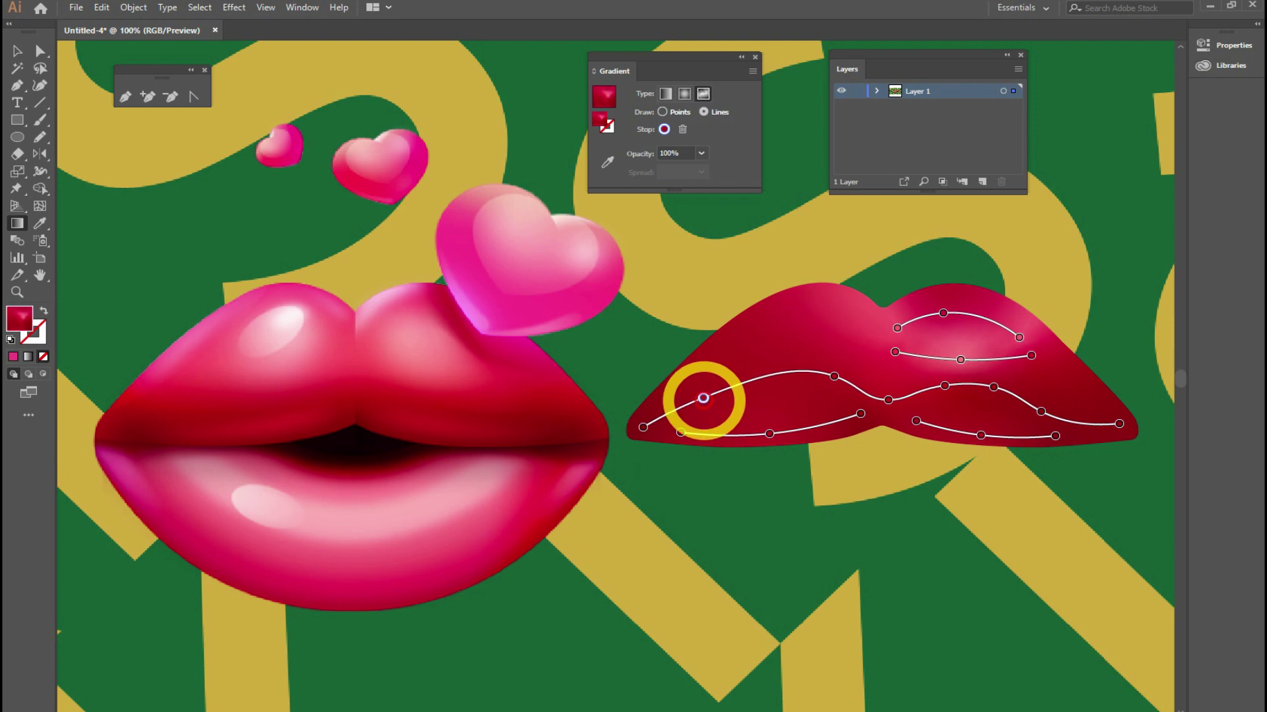
left_click_drag(834, 376, 807, 383)
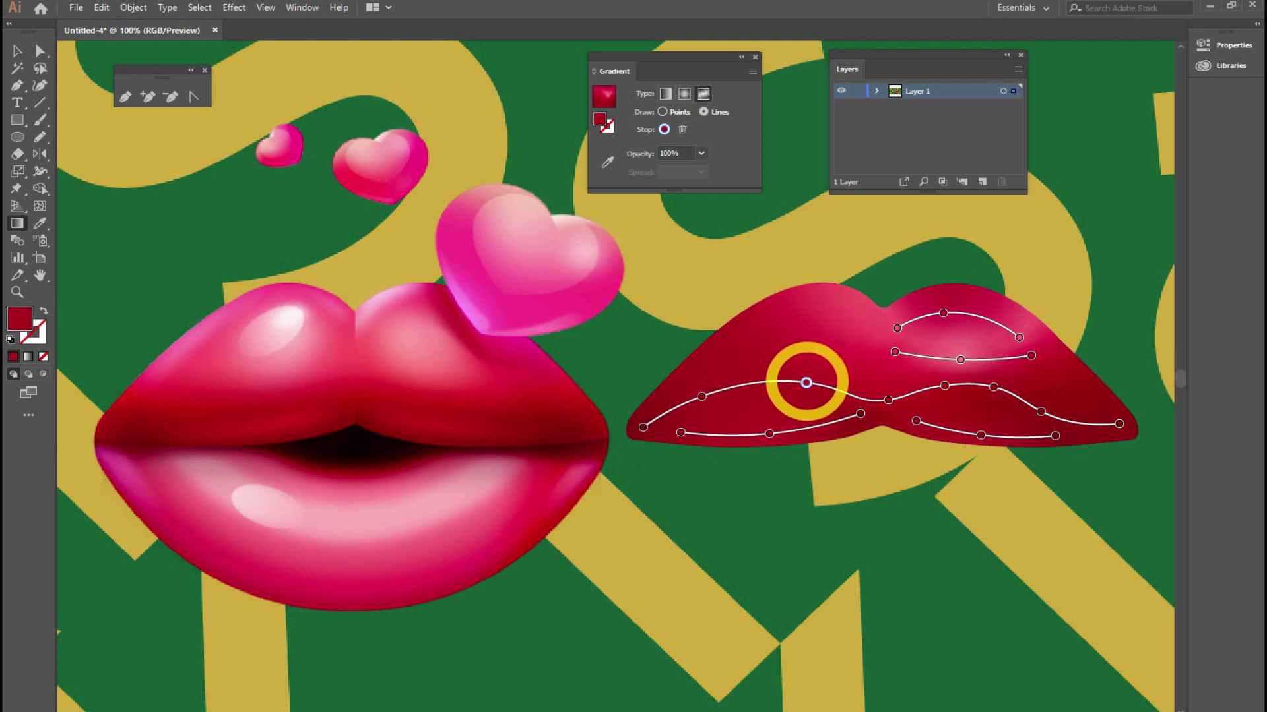
left_click_drag(888, 399, 892, 390)
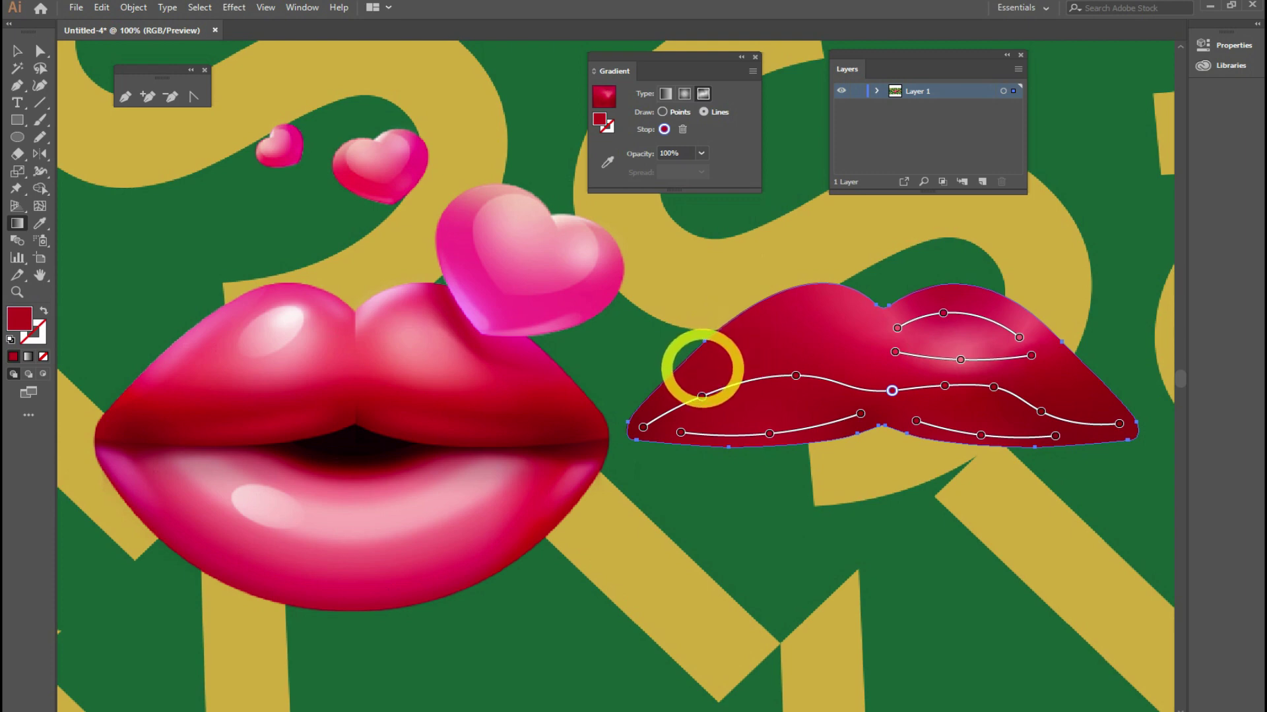
Step: Draw a gradient line of four red stops along the left half's upper edge, ending at the central dip
left_click(688, 376)
left_click(765, 319)
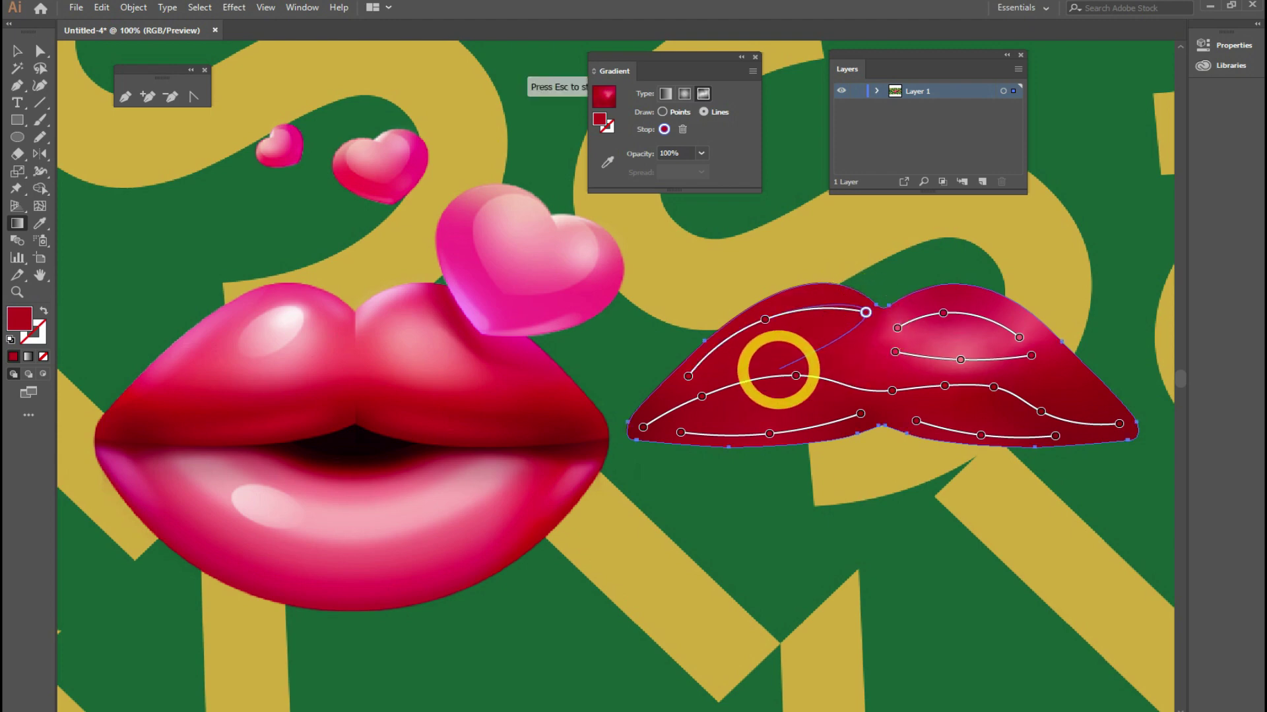
left_click(882, 327)
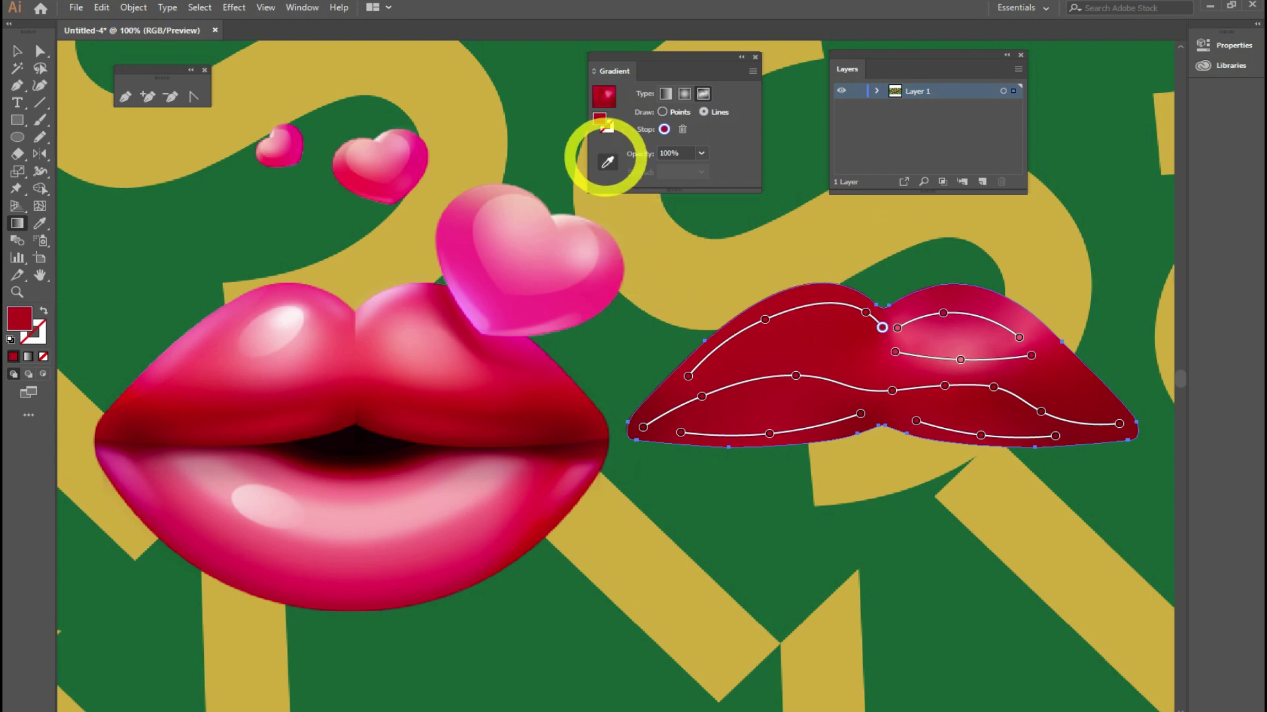
Step: Recolour the four stops of the upper-edge line on the left half with pinks sampled from the reference upper lip
left_click(608, 162)
left_click(399, 326)
left_click(866, 313)
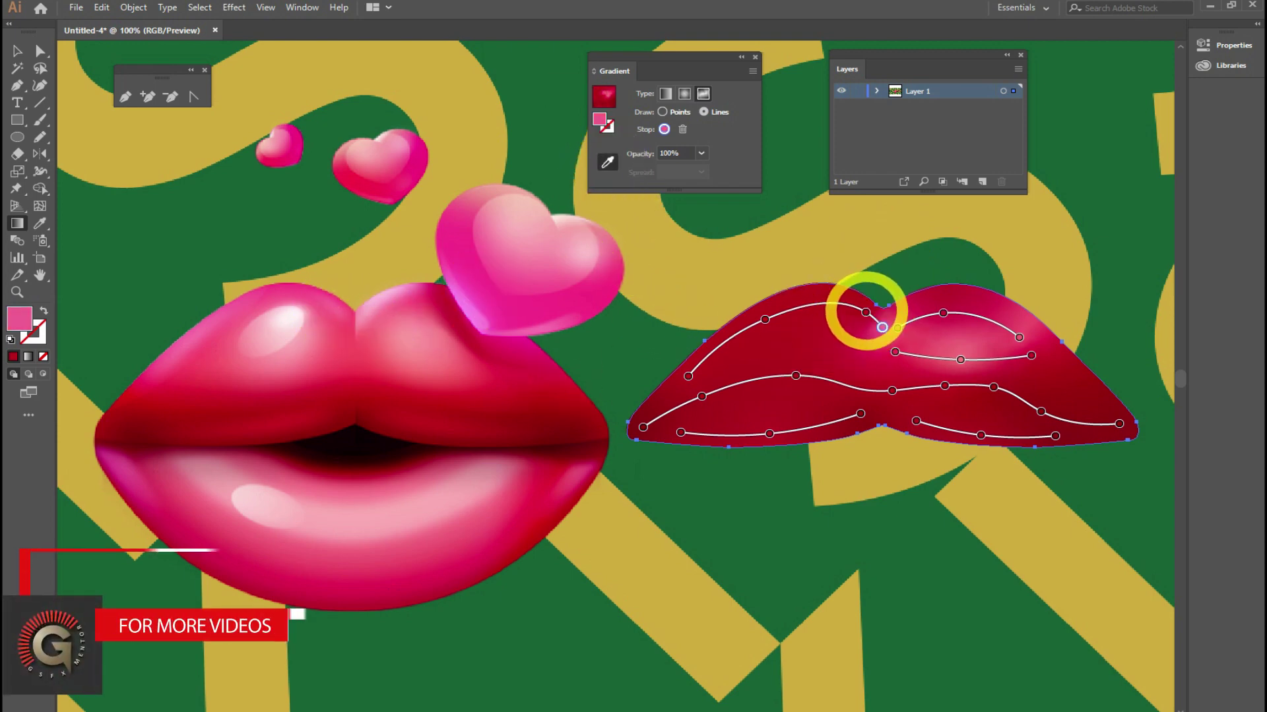
left_click(765, 319)
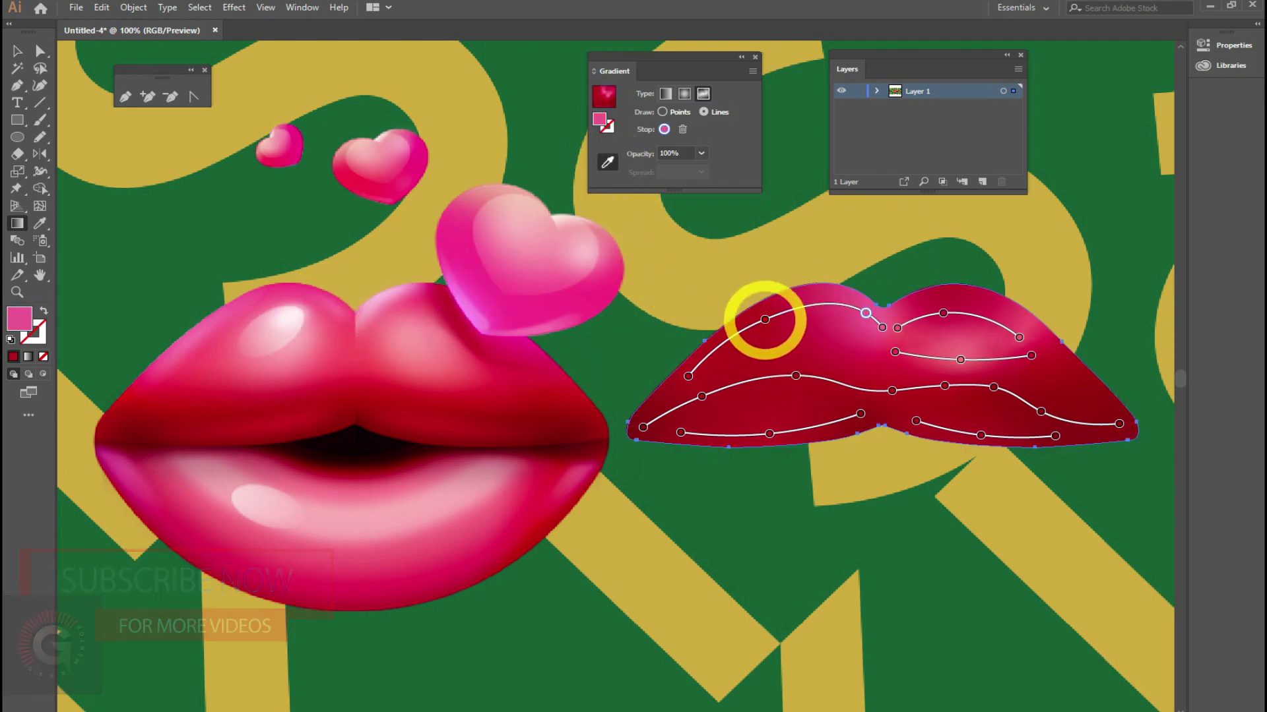
left_click(243, 303)
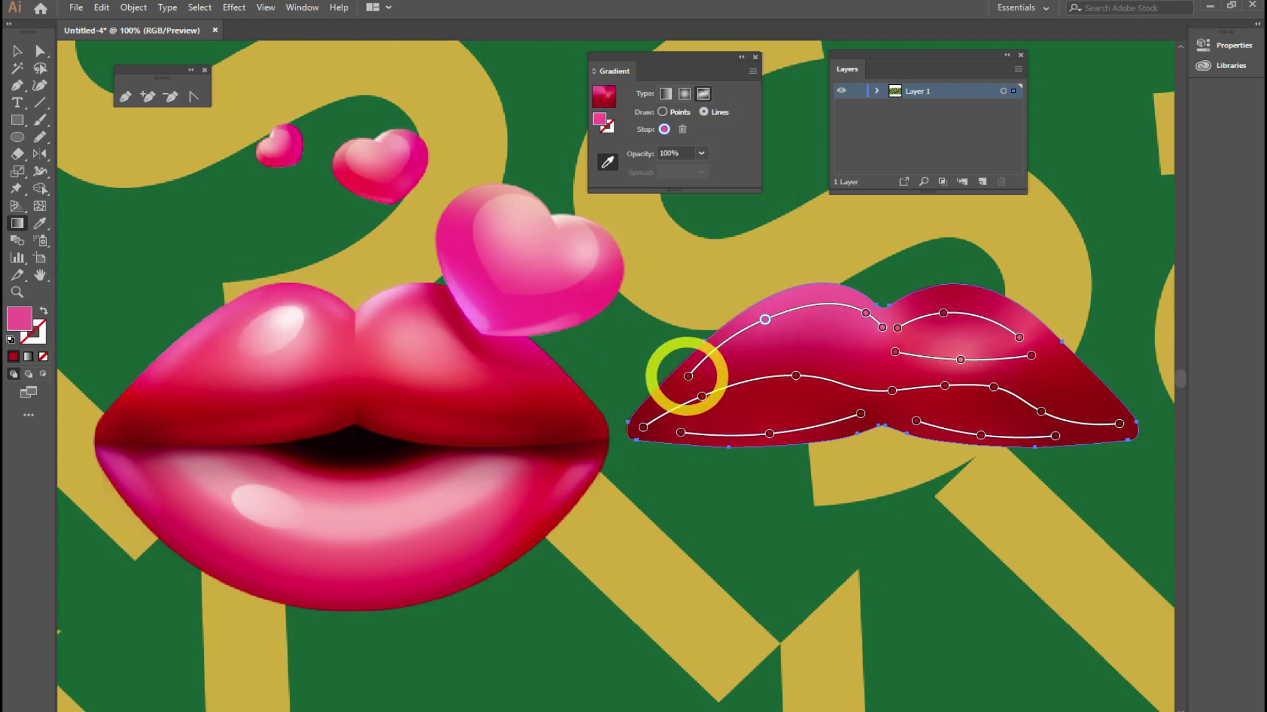
left_click(688, 375)
left_click(151, 373)
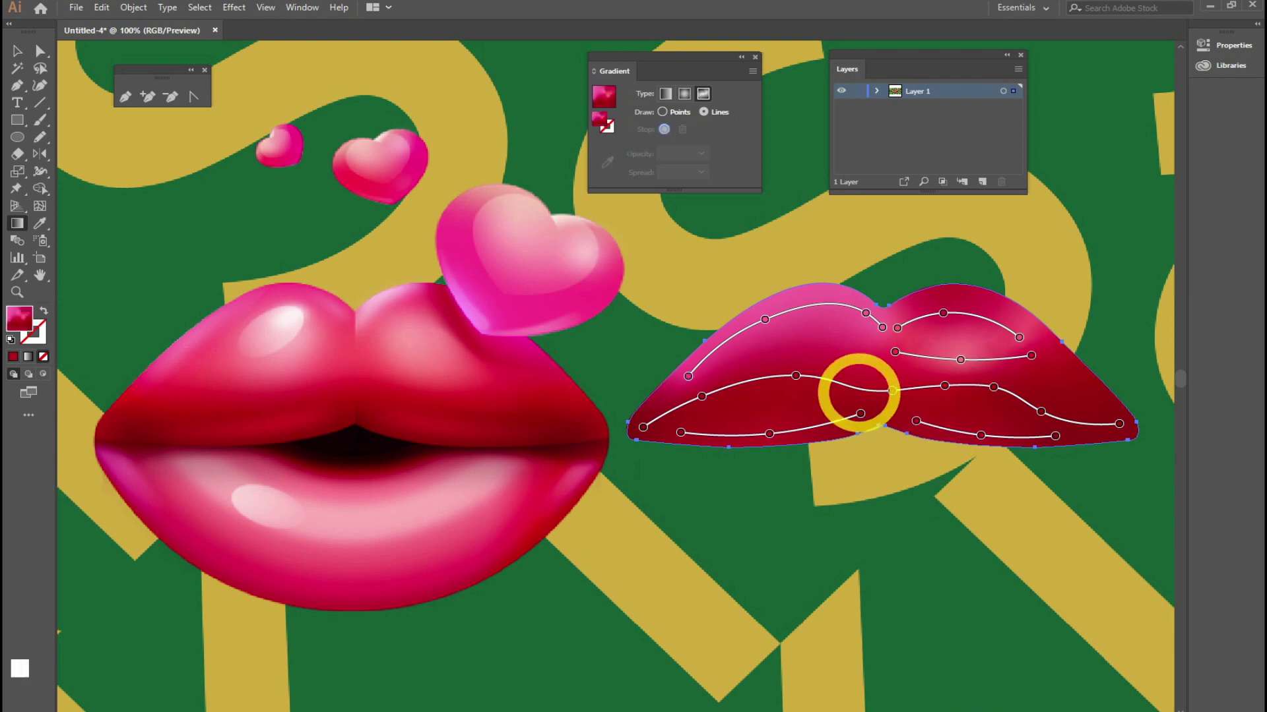
Step: Draw a white gradient line of five stops along the right half's upper edge, from the central dip to the right corner
left_click(897, 315)
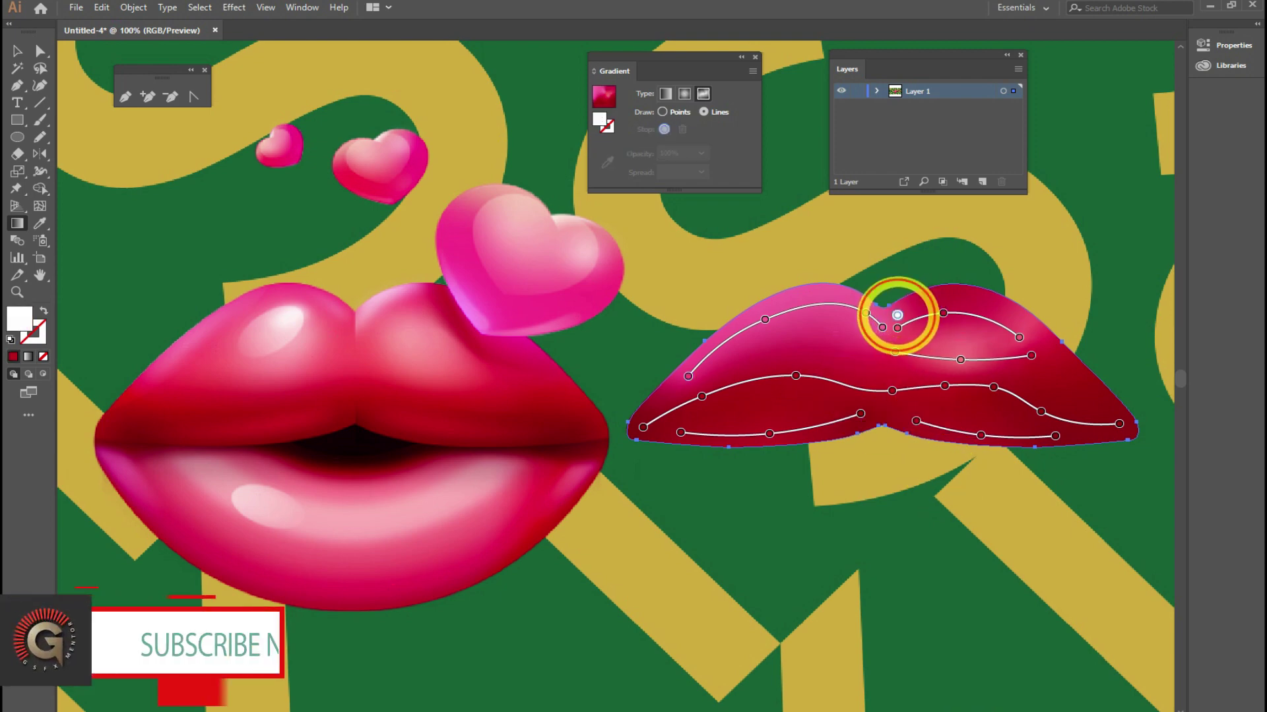
left_click(943, 290)
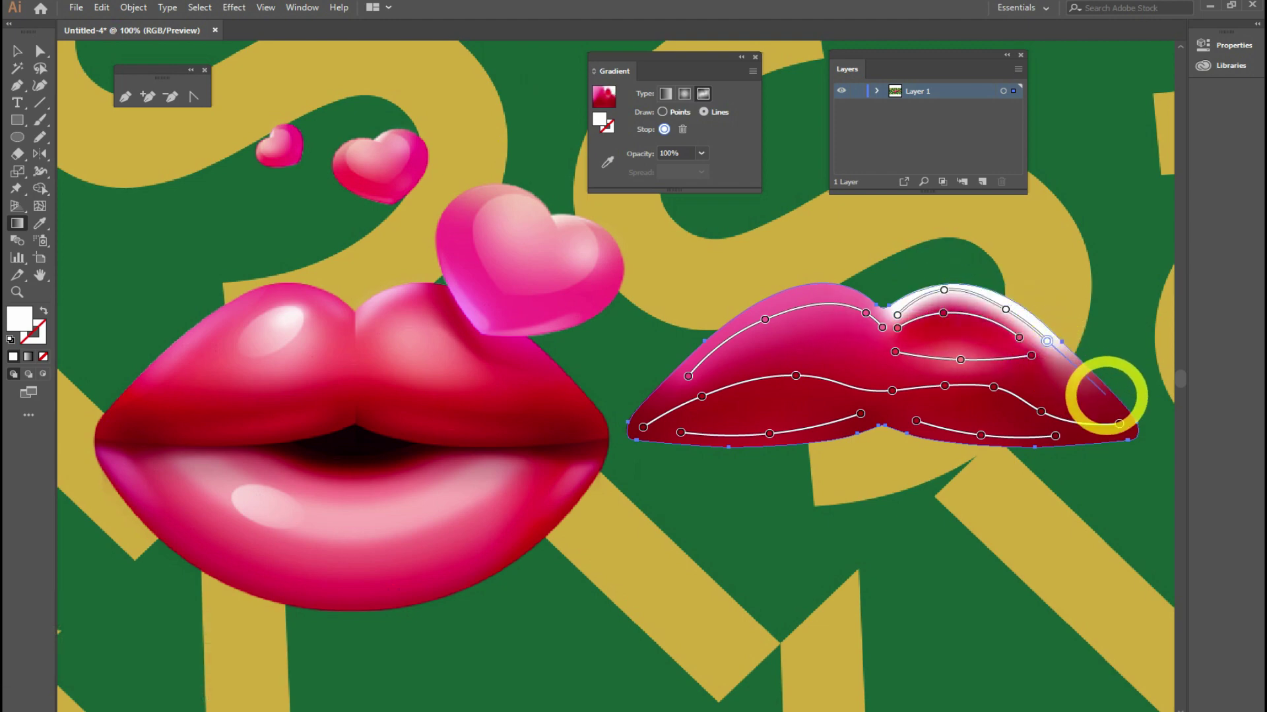
left_click(1106, 399)
key("Escape")
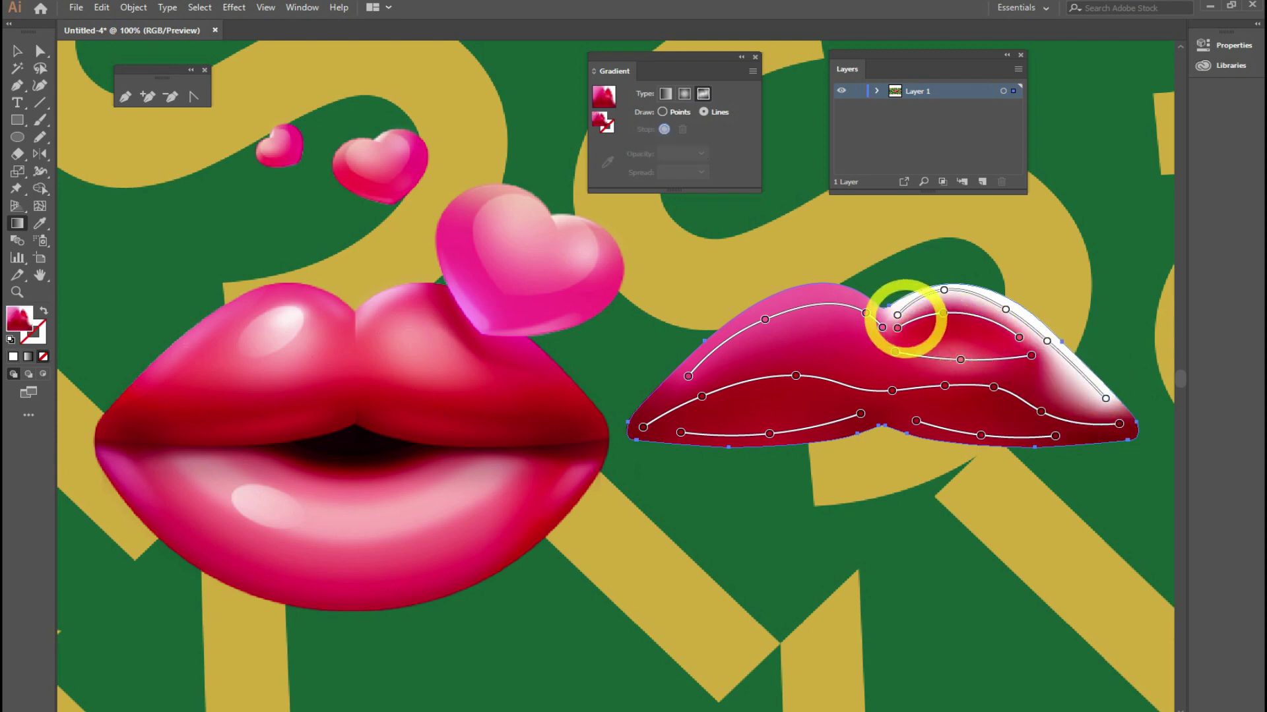
Step: Recolour the five white stops along the right half's upper edge with pinks and reds sampled from the reference upper lip
left_click(897, 315)
left_click(607, 162)
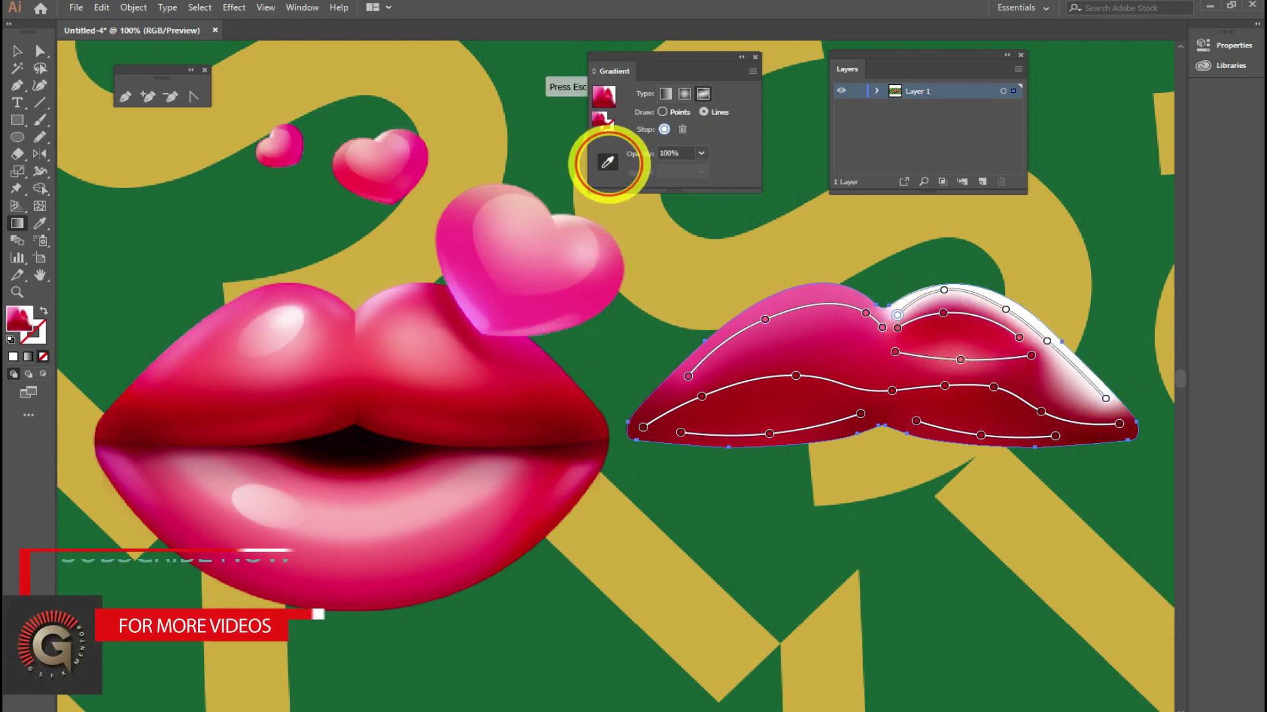
key("Escape")
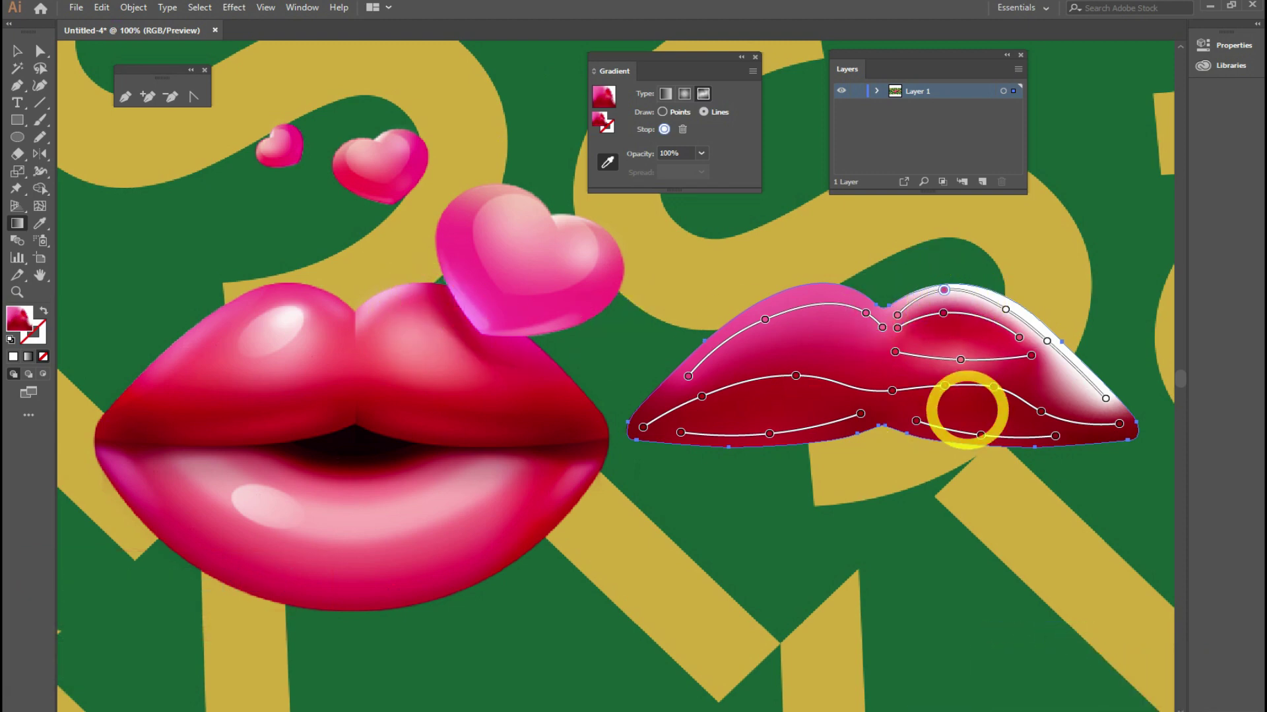
left_click(1006, 310)
left_click(454, 308)
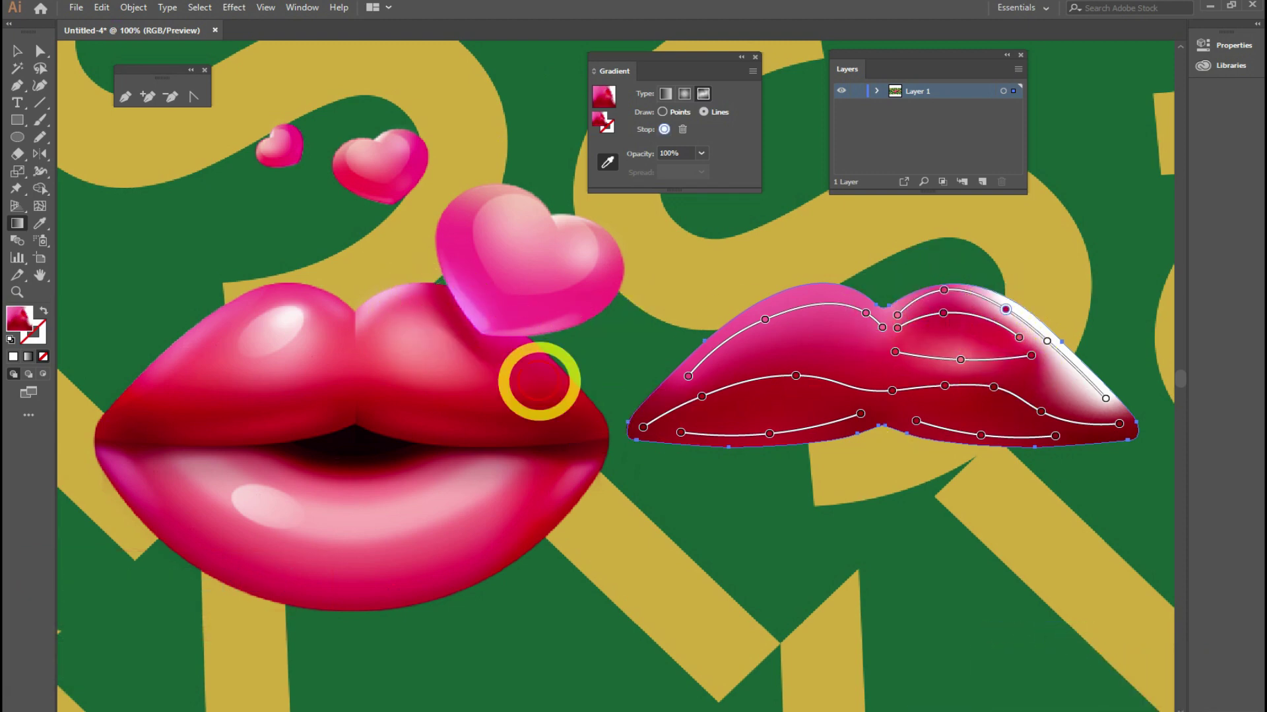
left_click(1047, 341)
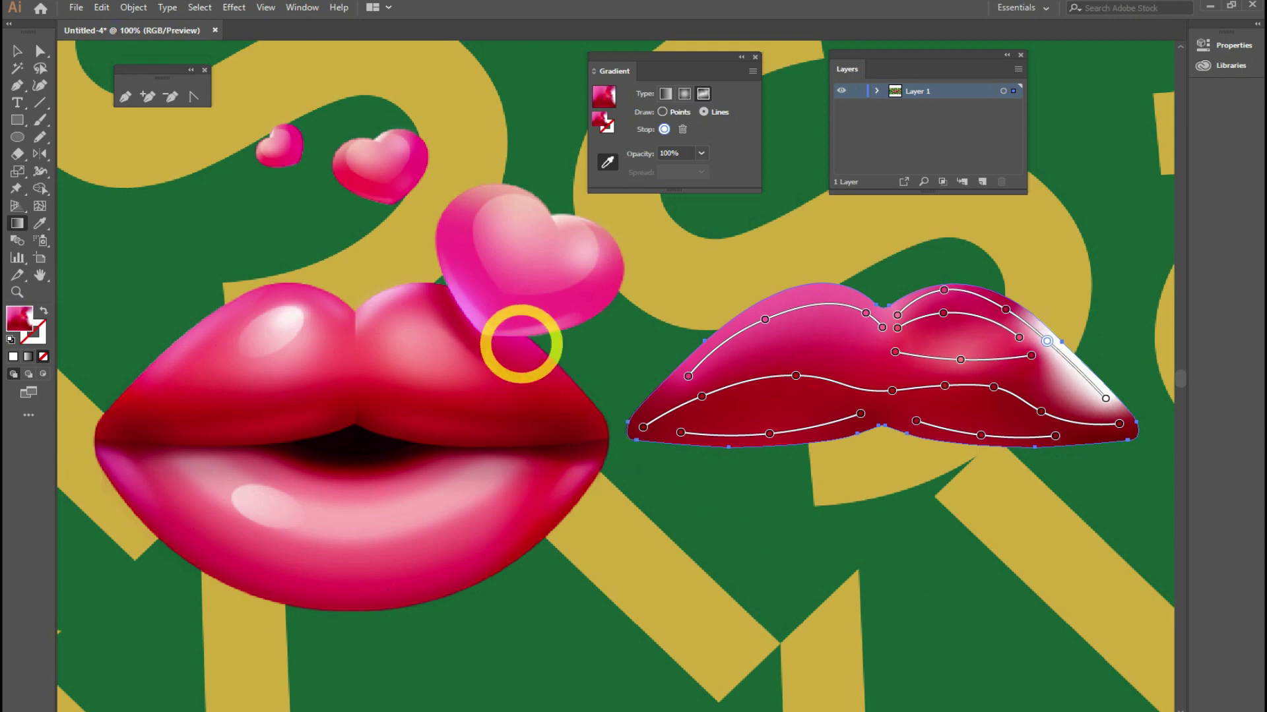
left_click(525, 352)
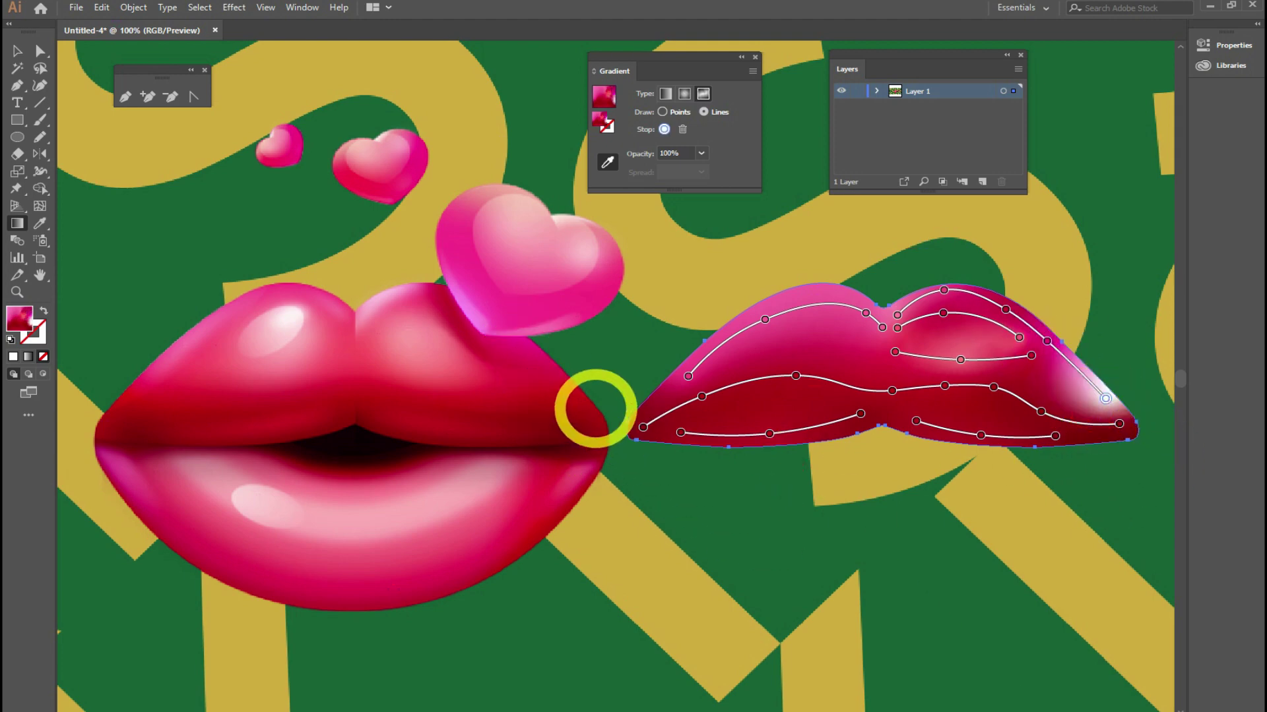
left_click(575, 394)
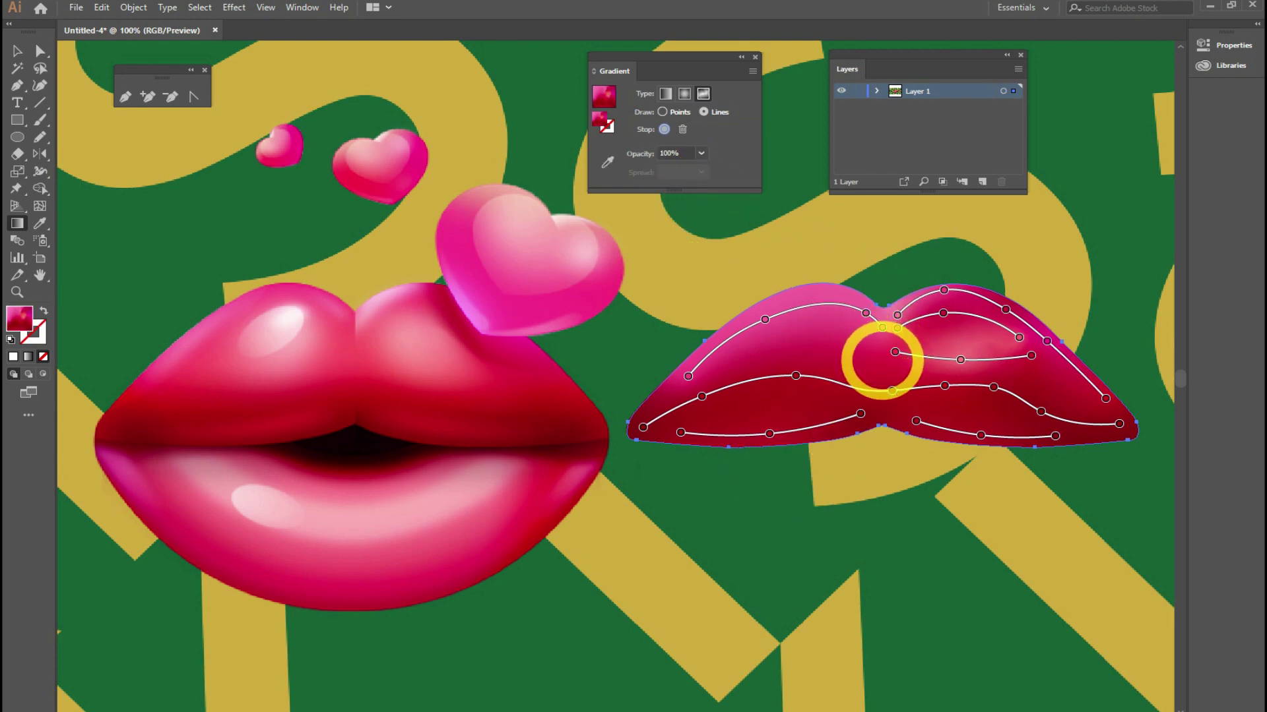
Step: Draw an arched white gradient line of three stops across the left half, between the upper-edge line and the wavy line
left_click(882, 363)
left_click(826, 322)
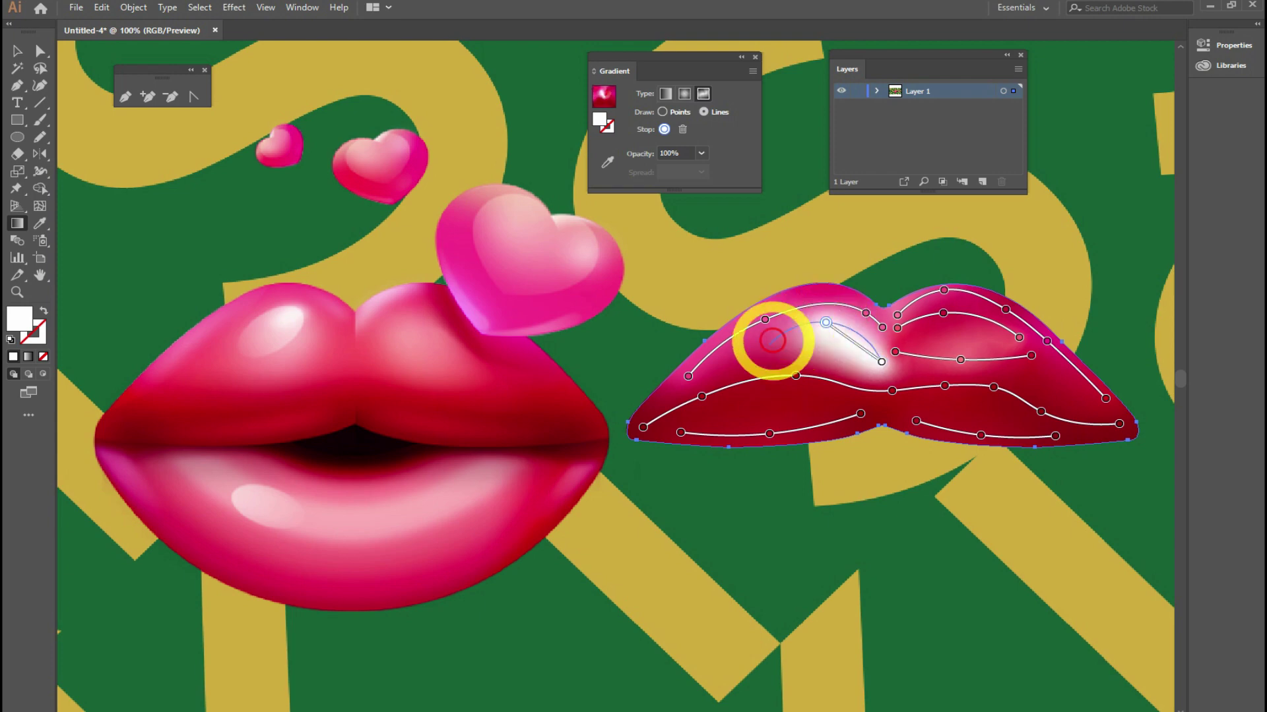
key("Escape")
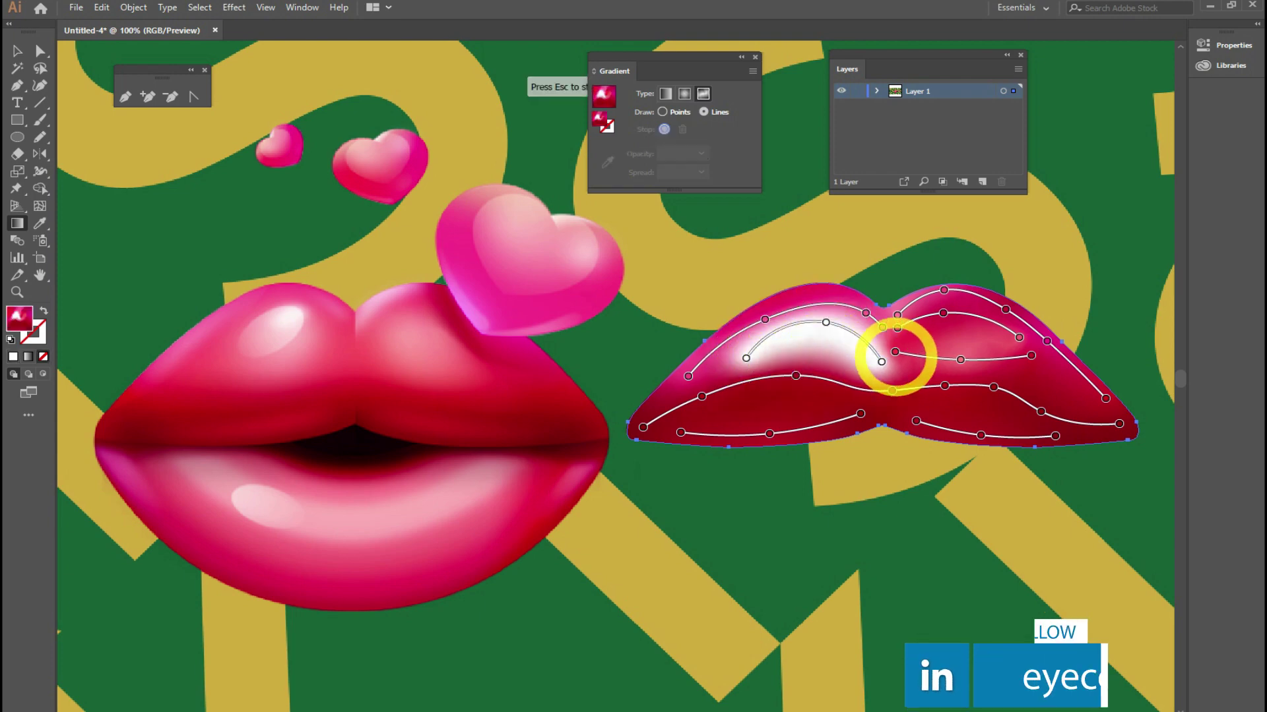
Step: Recolour the left half's three white arched-line stops with red and pink tones sampled from the reference upper lip
left_click(881, 362)
left_click(606, 162)
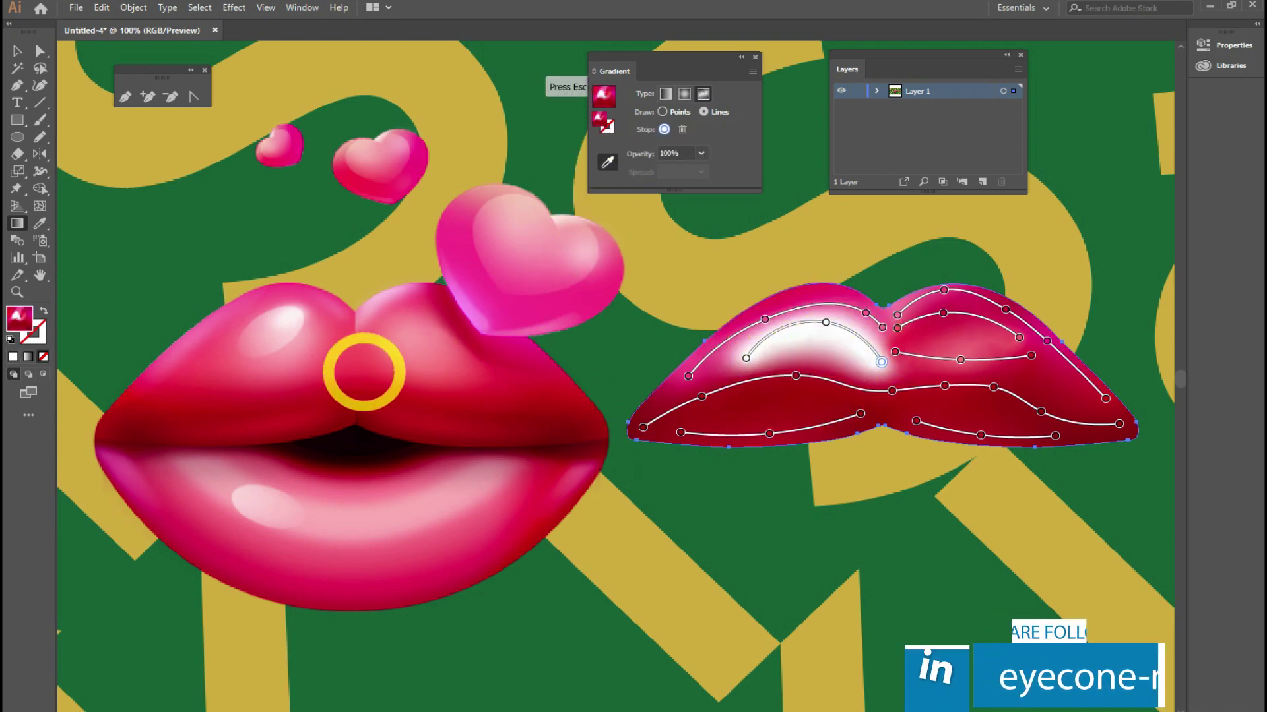
left_click(347, 348)
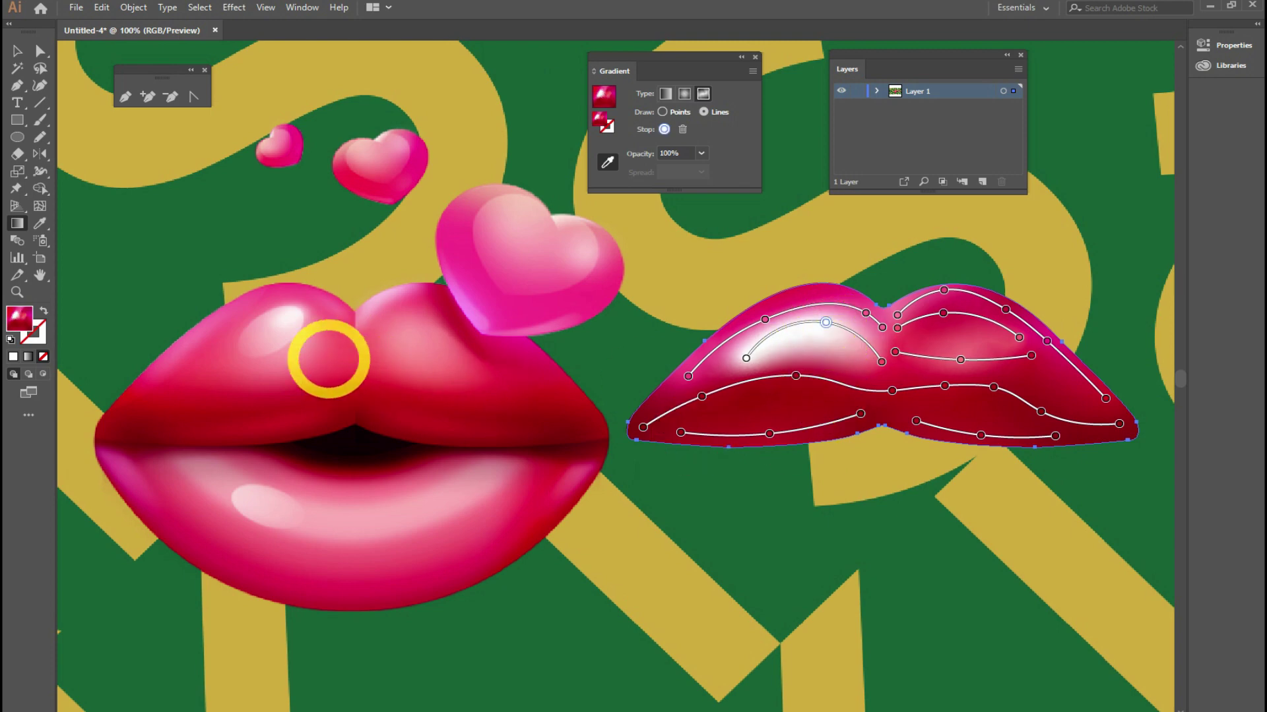
left_click(413, 370)
left_click(746, 357)
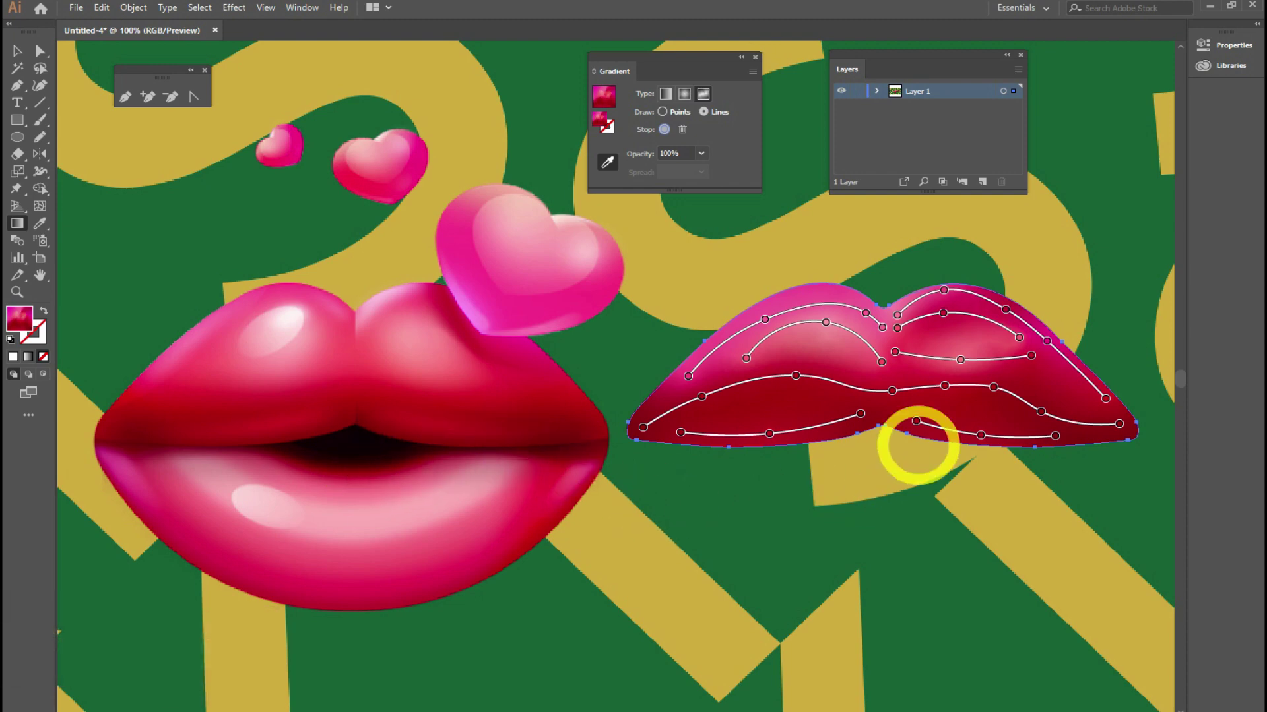
left_click(608, 161)
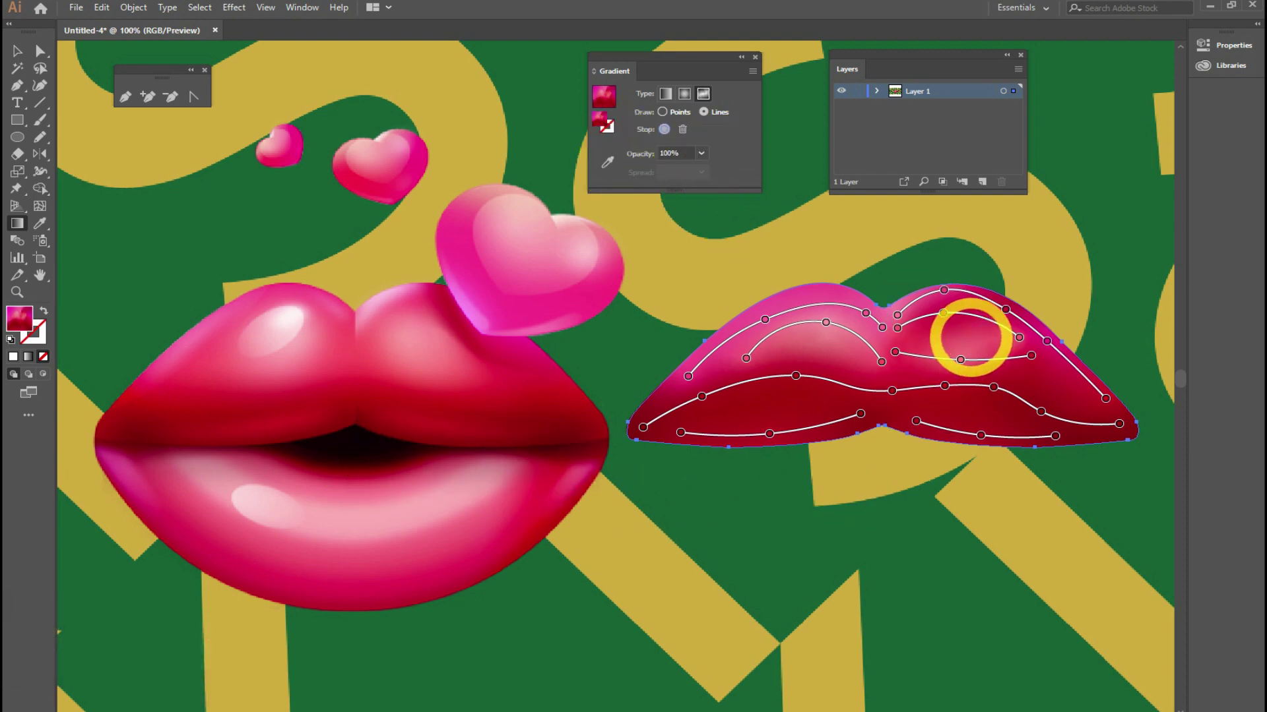
Step: Add a single gradient stop inside the right half's highlight and colour it light pink sampled from the reference
left_click(970, 337)
left_click(607, 161)
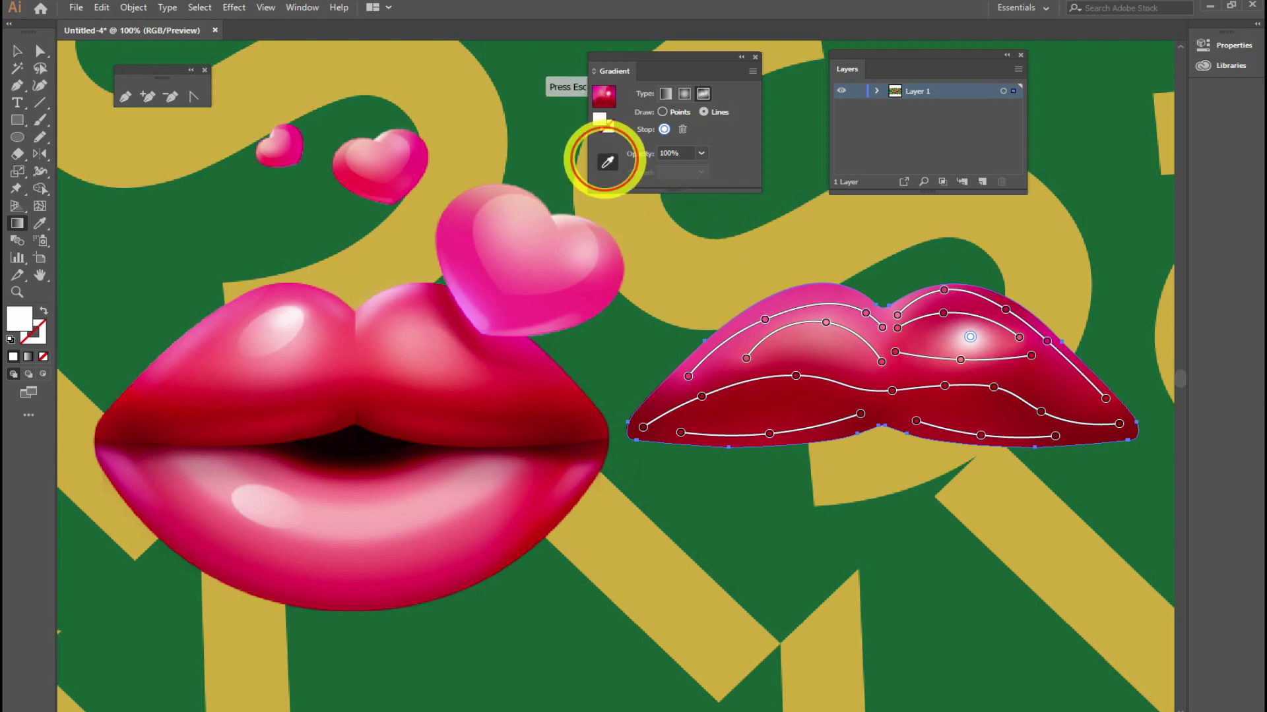
left_click(412, 367)
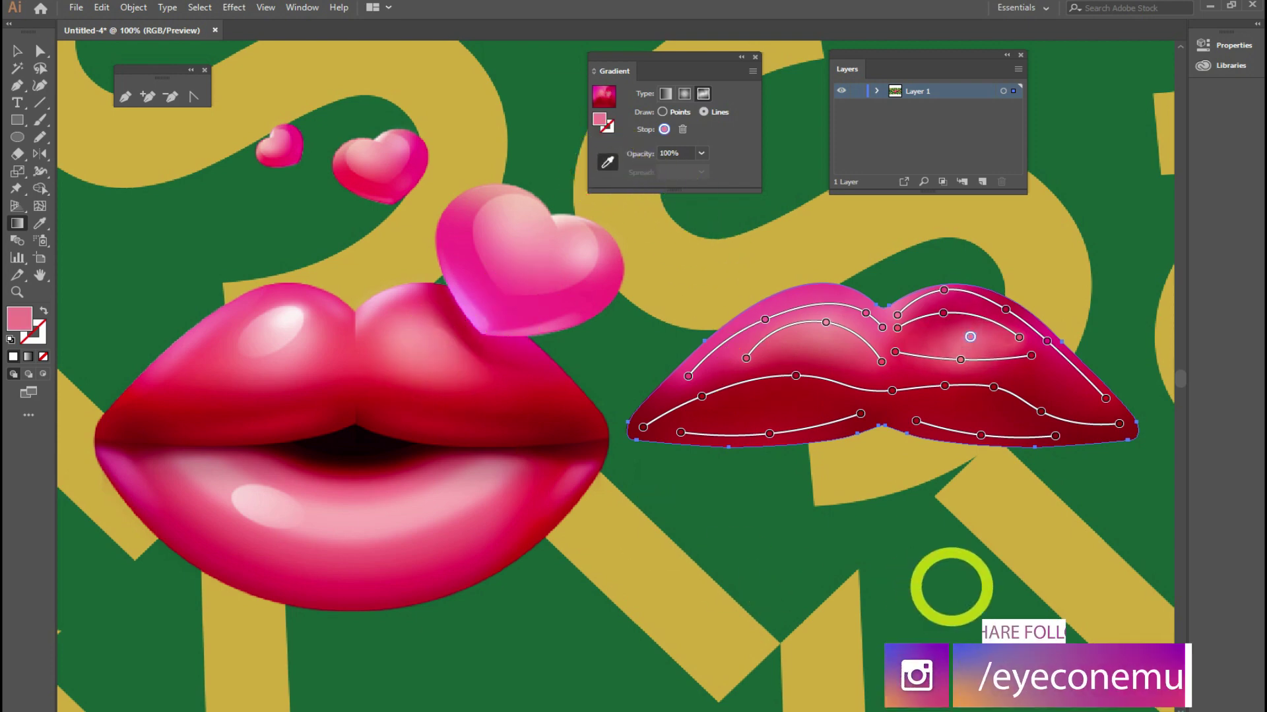
key("Escape")
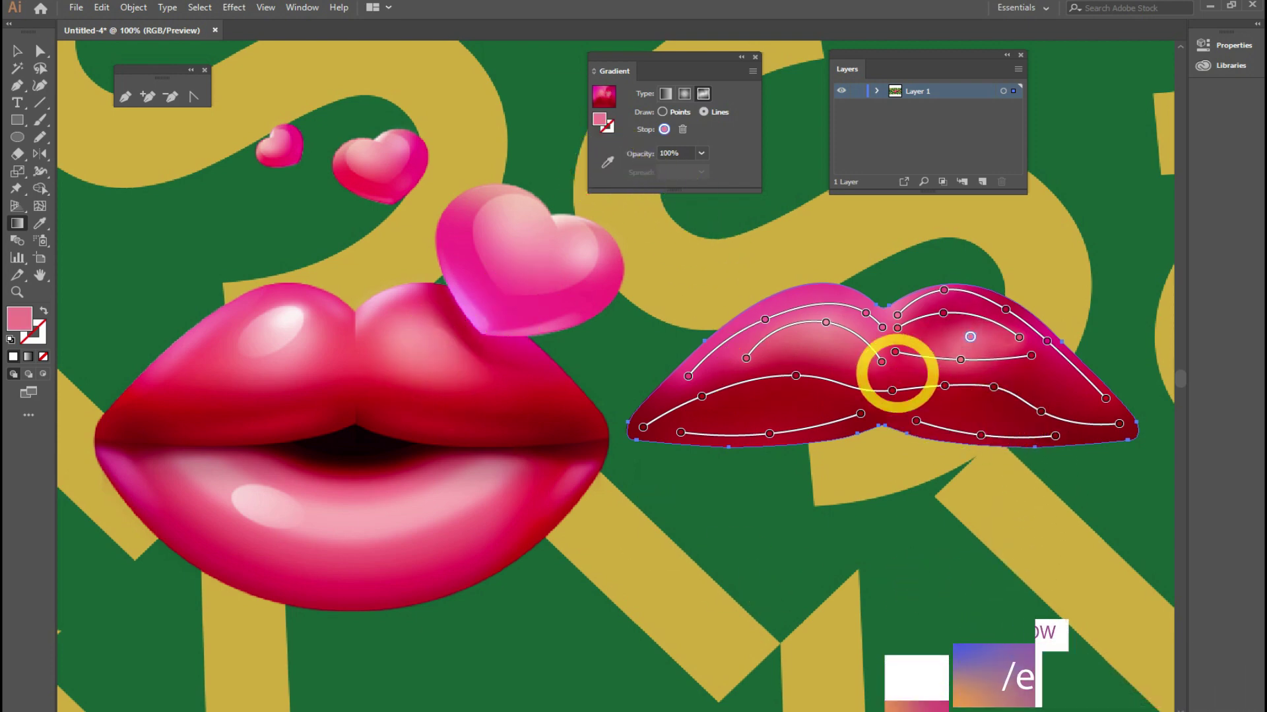
Step: Add a dark stop sampled from the reference above the central notch of the lower edge and shift it slightly down
left_click(899, 414)
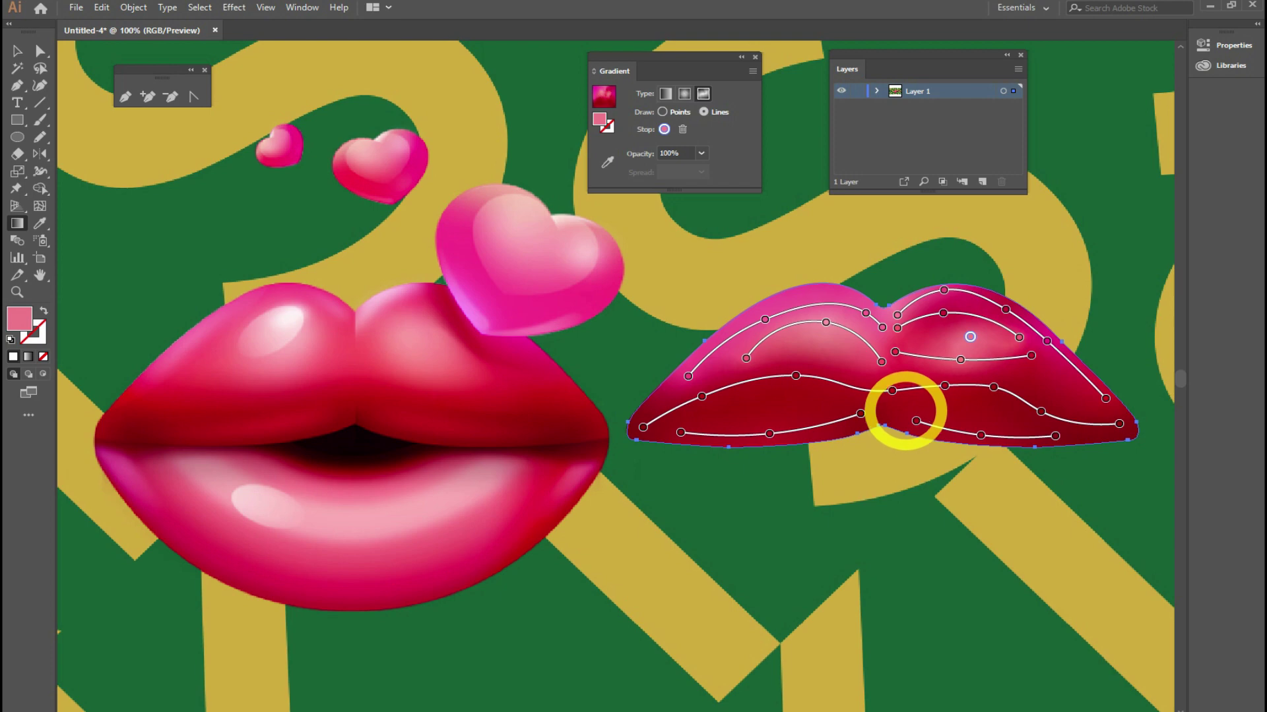
left_click(883, 407)
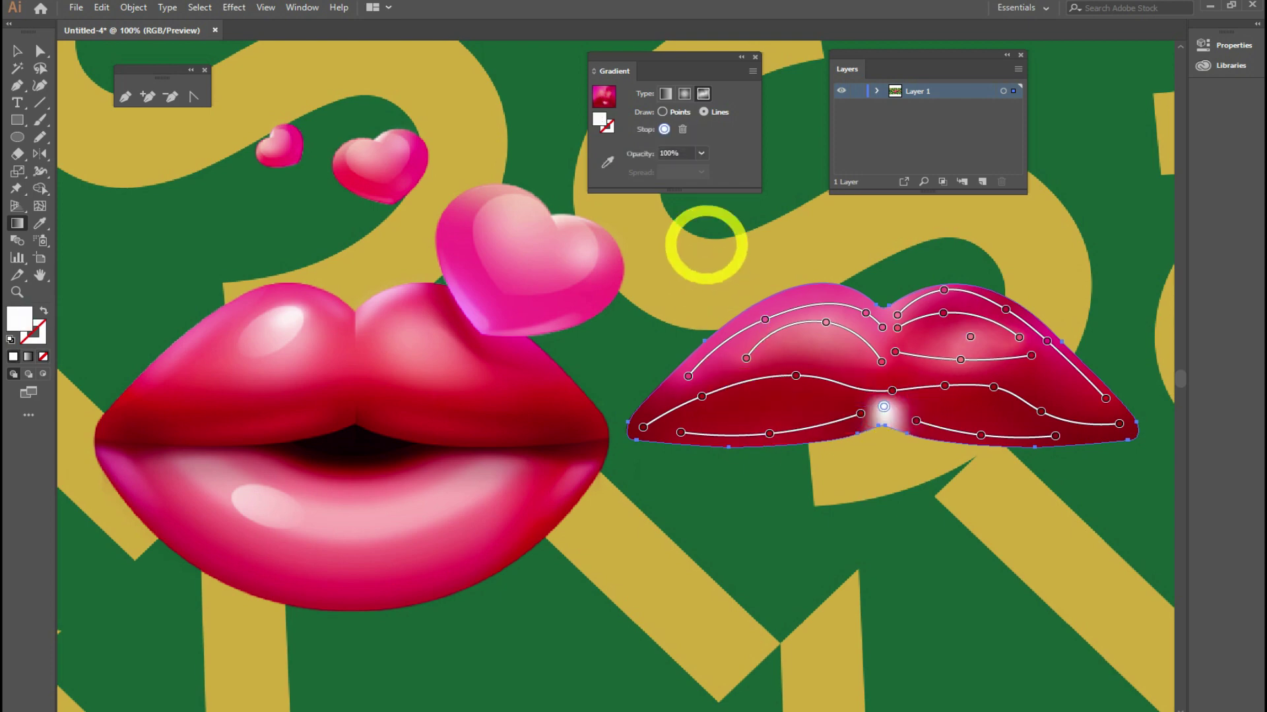
left_click(607, 161)
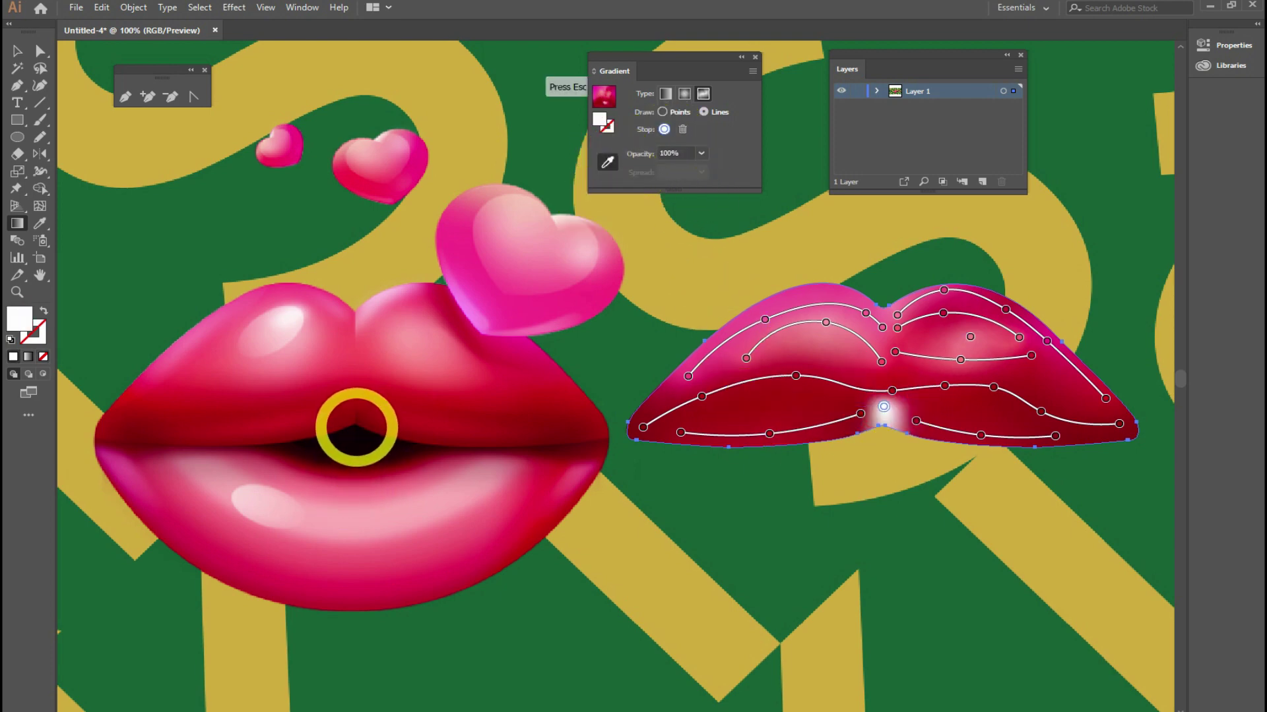
left_click_drag(884, 407, 884, 416)
left_click(847, 576)
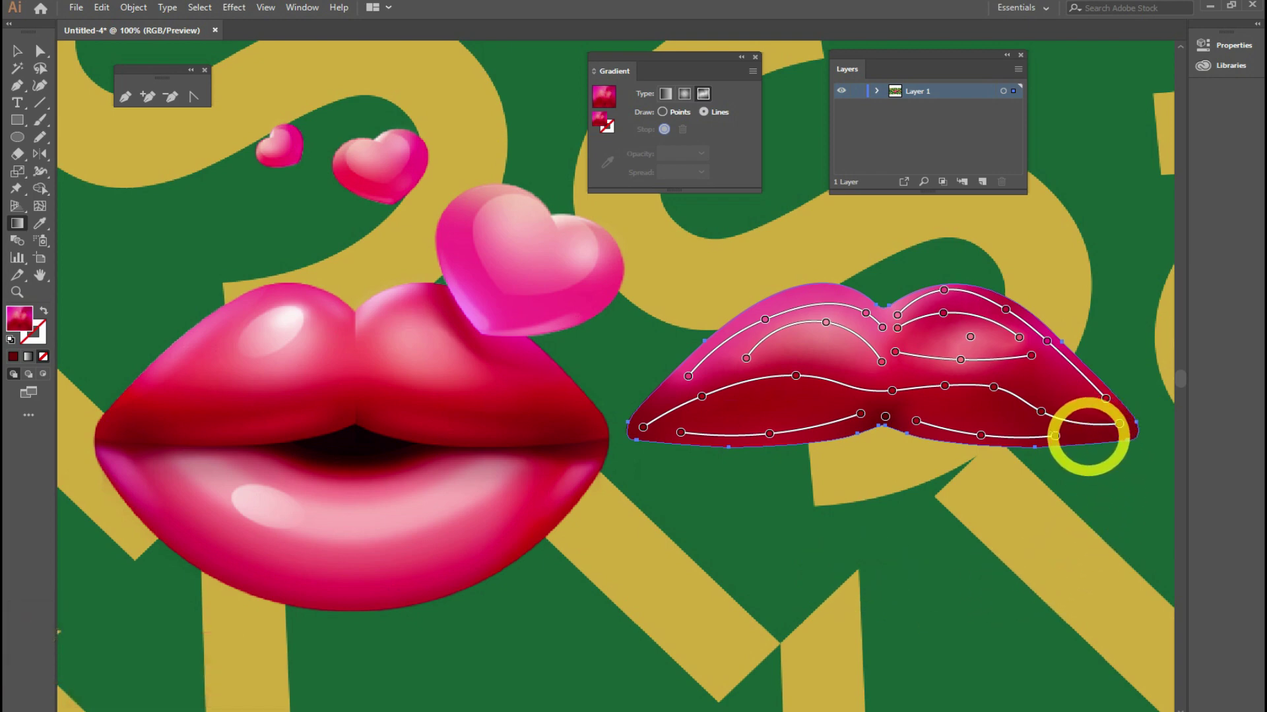
Step: Add a gradient stop near the right corner's lower edge, colour it dark red from the reference, and deselect the lip
left_click(1080, 433)
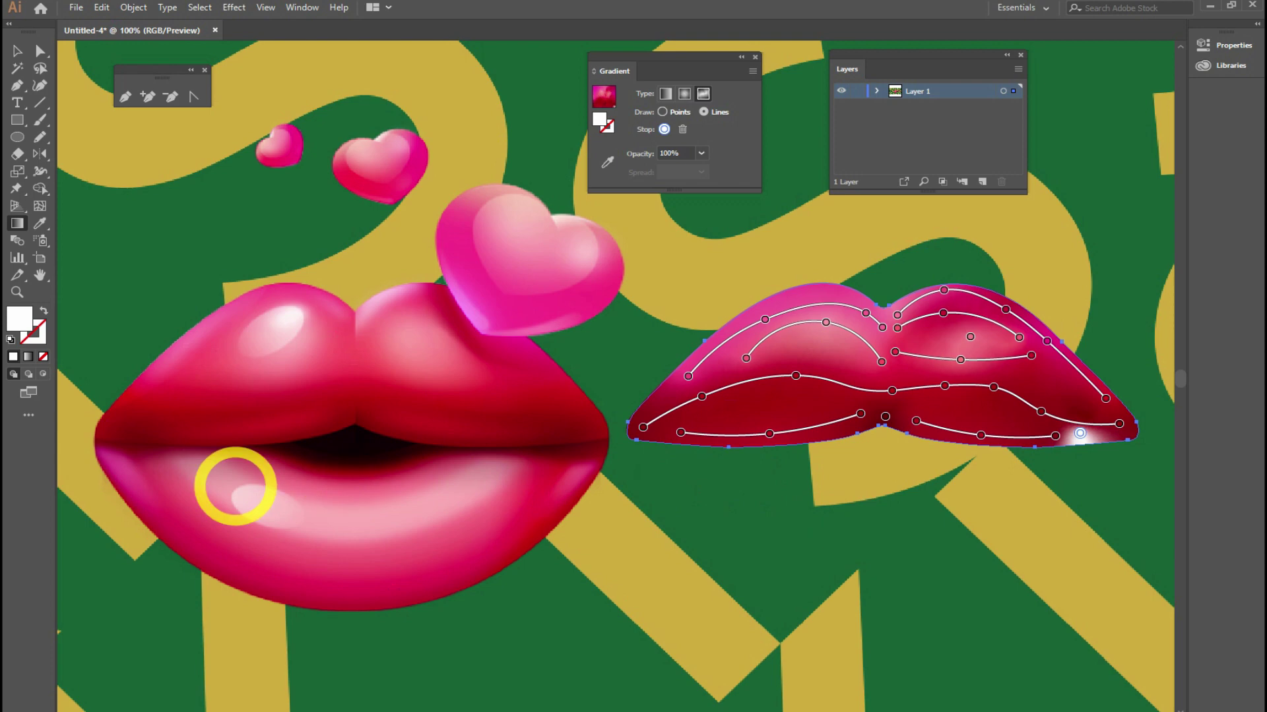
left_click(607, 161)
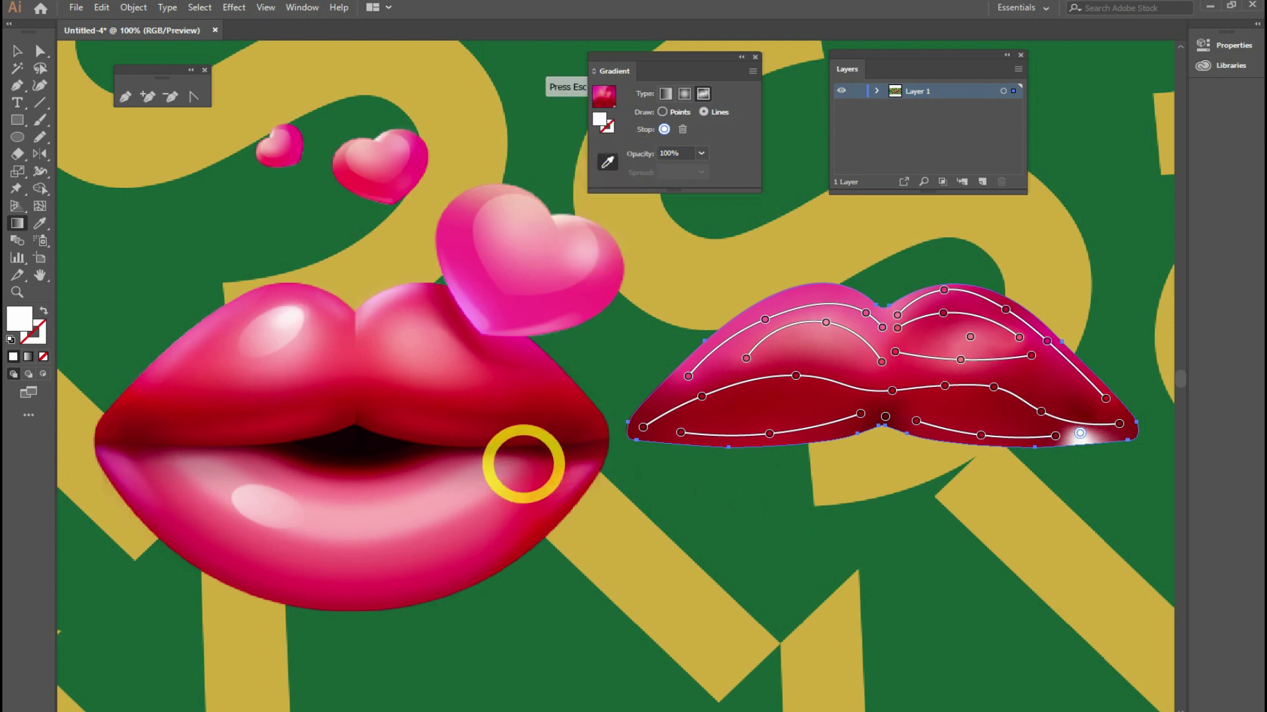
left_click(505, 424)
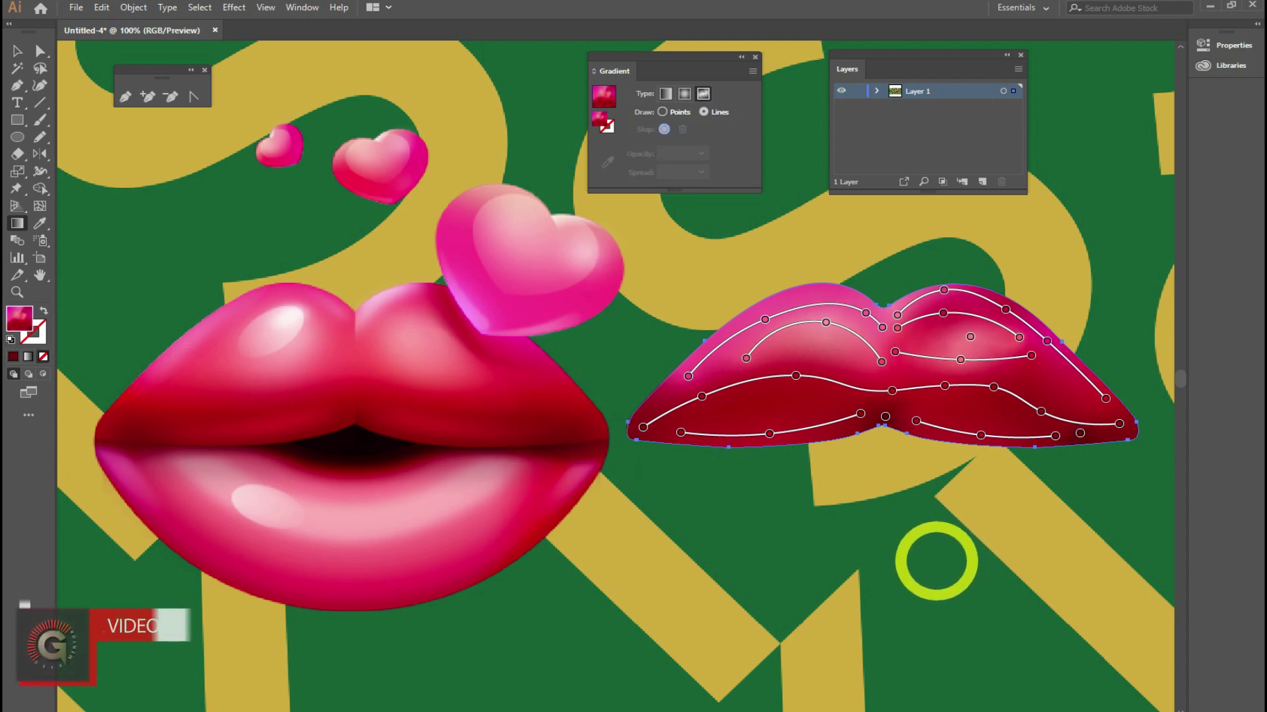
left_click(17, 50)
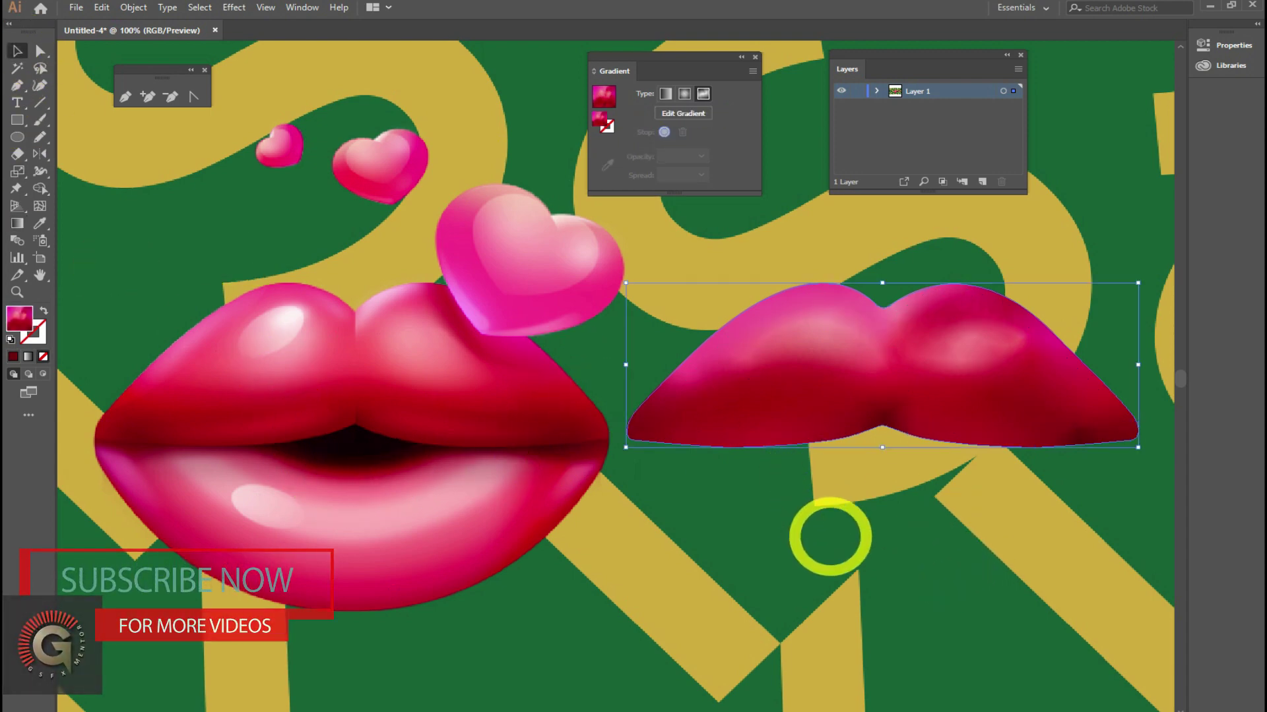
left_click(728, 538)
left_click_drag(716, 511, 710, 506)
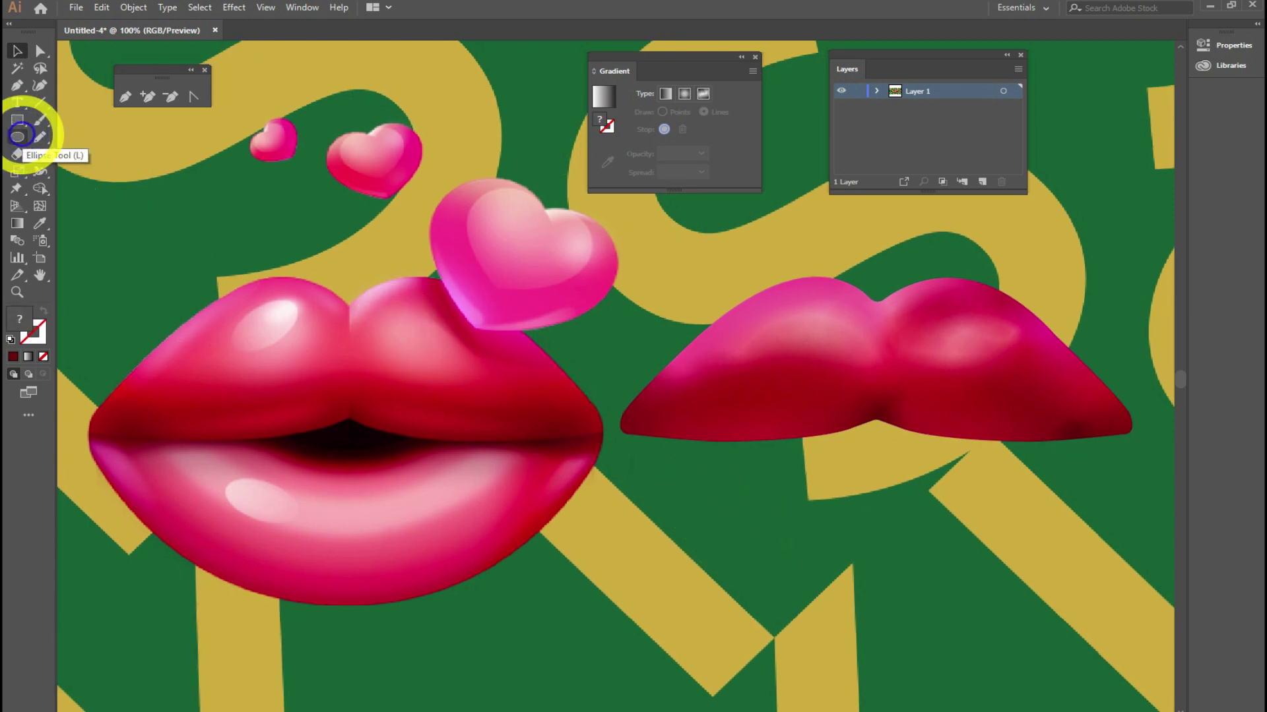
Step: Draw a small white ellipse on the lip's left peak and rotate it so it slants up to the right
left_click_drag(753, 326, 774, 334)
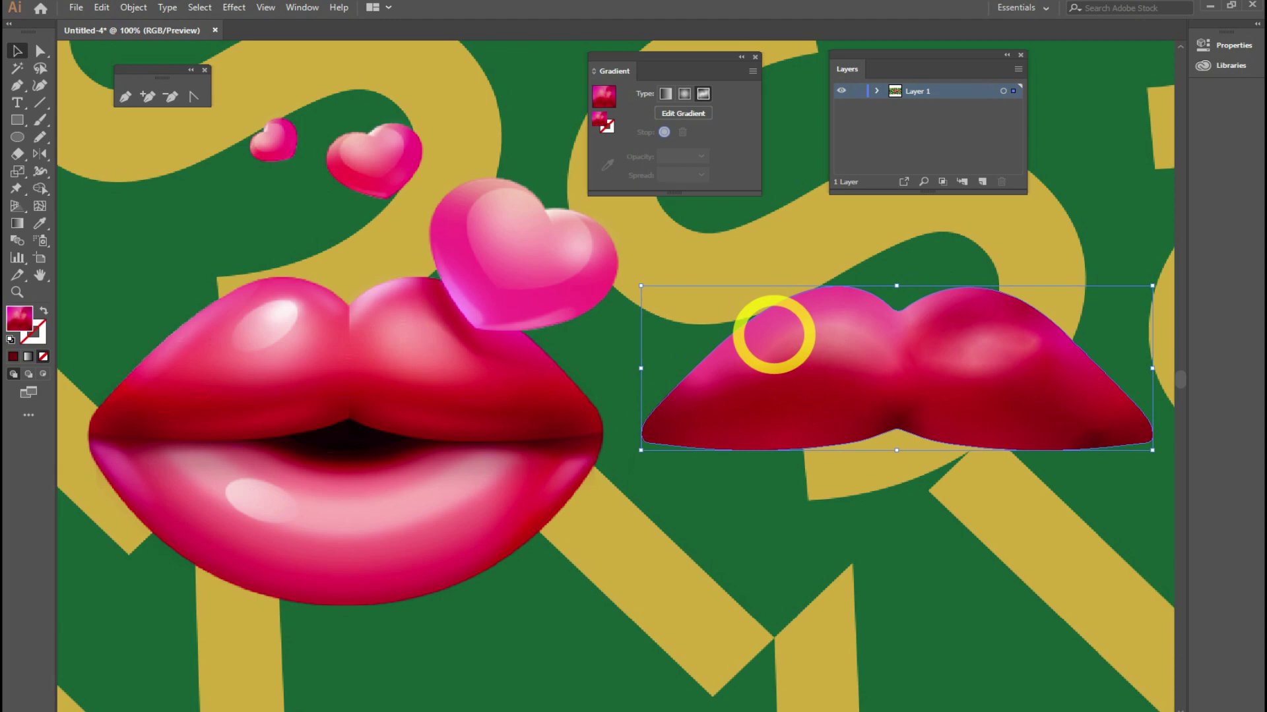
key("ctrl+z")
left_click(17, 136)
left_click_drag(755, 316, 799, 335)
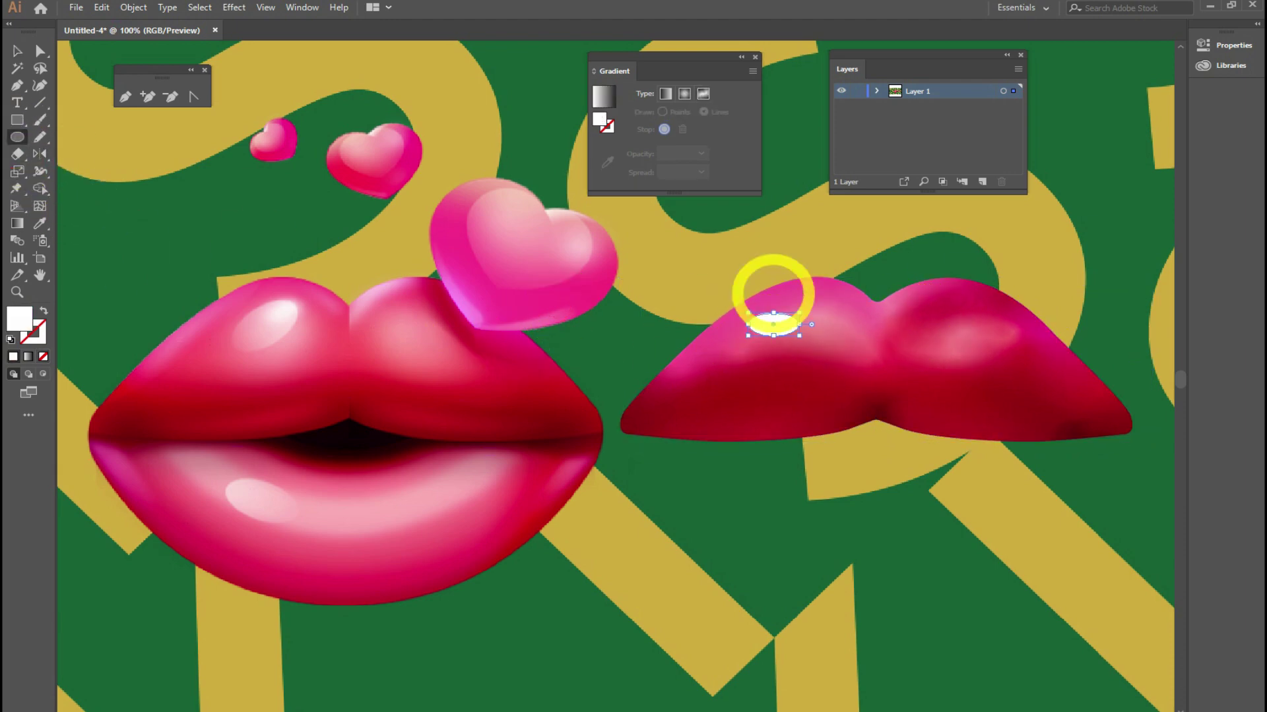
left_click(17, 50)
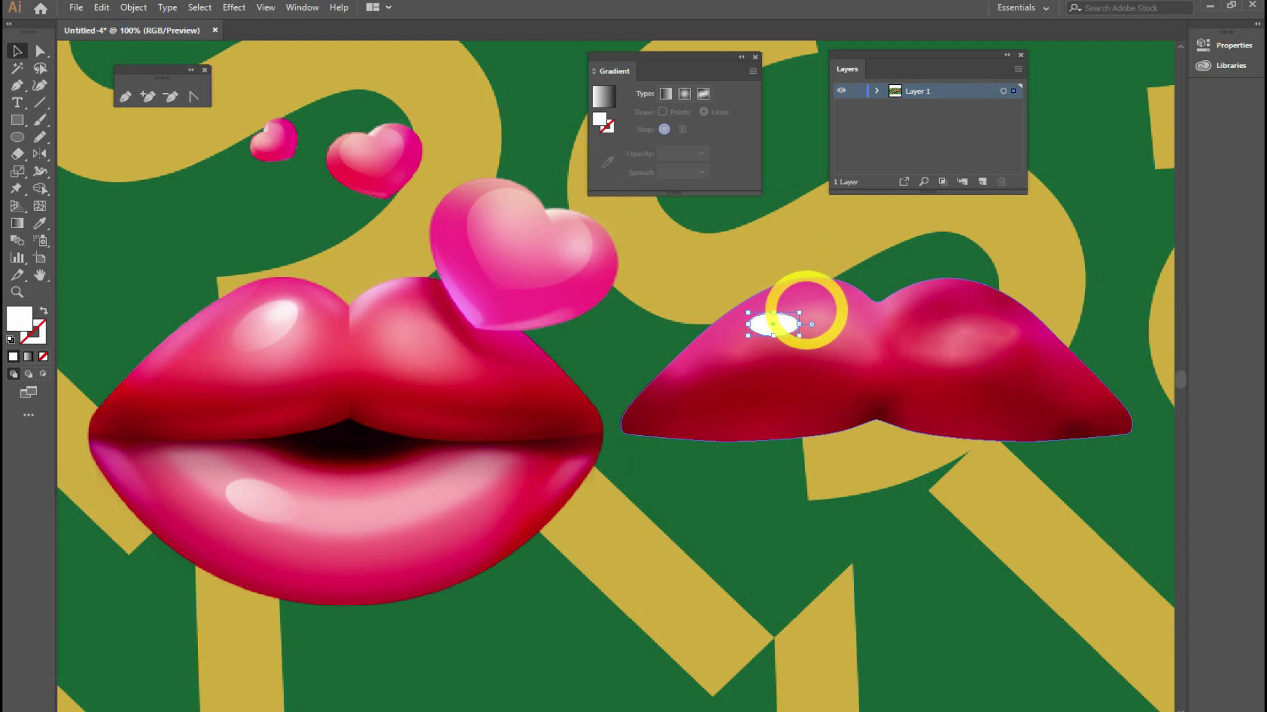
left_click_drag(796, 296, 798, 298)
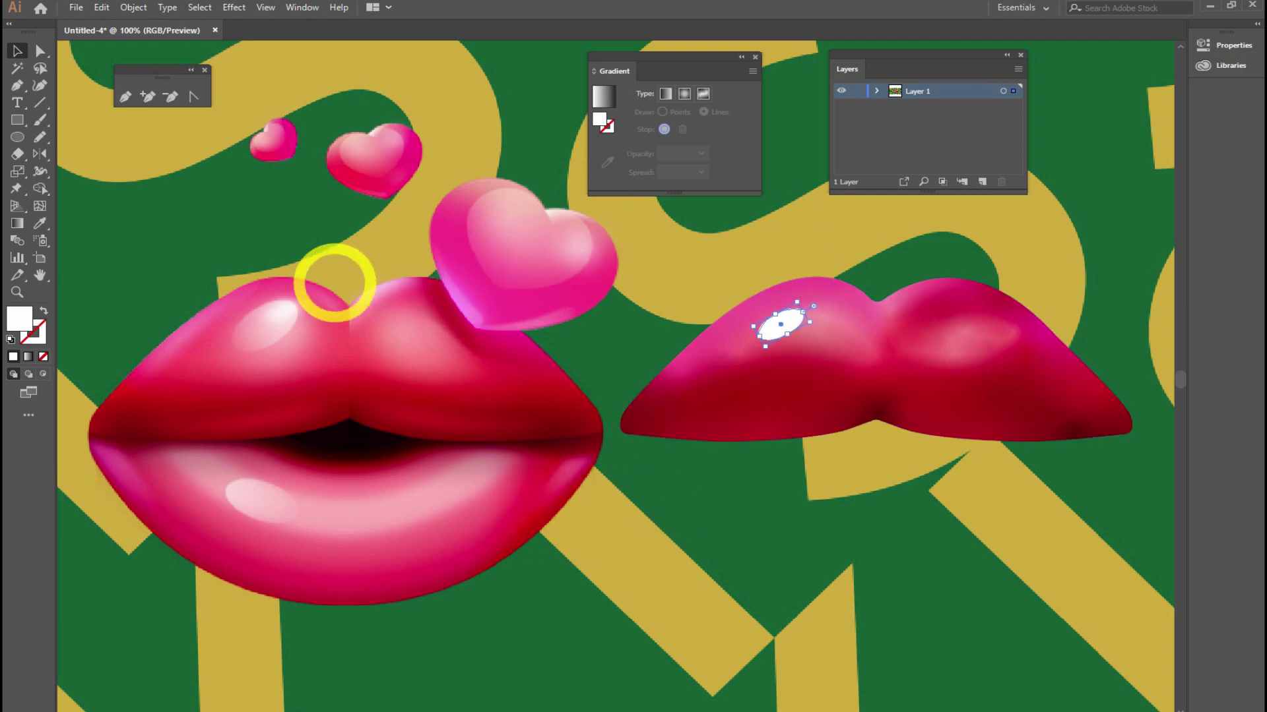
Step: Apply a linear gradient to the highlight ellipse and make its end stop white at 0% opacity
left_click(663, 95)
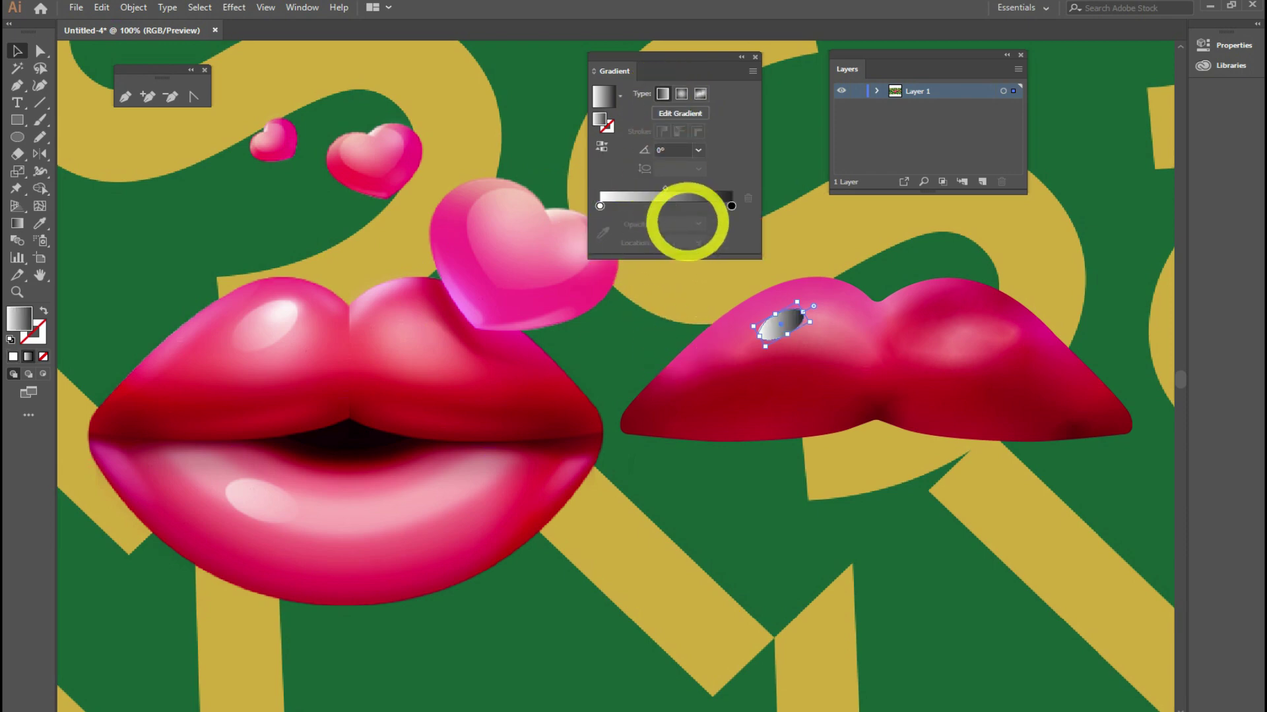
left_click(731, 207)
left_click(698, 224)
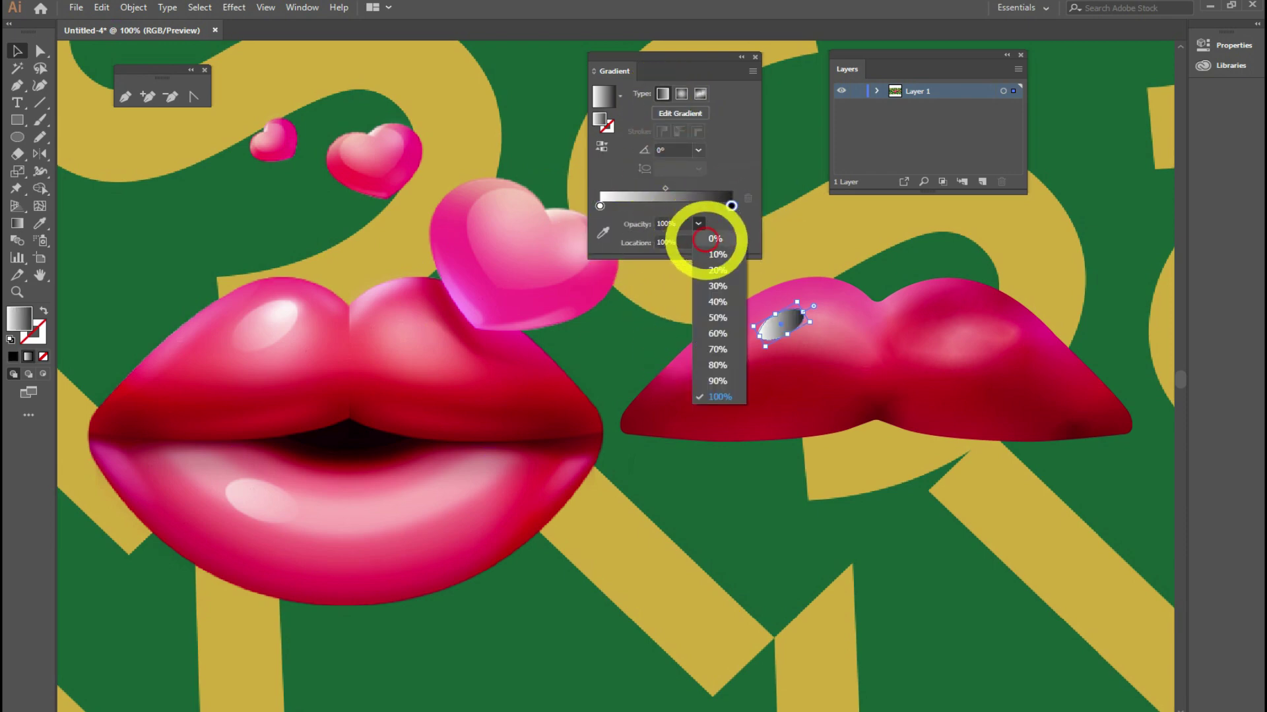
left_click(709, 238)
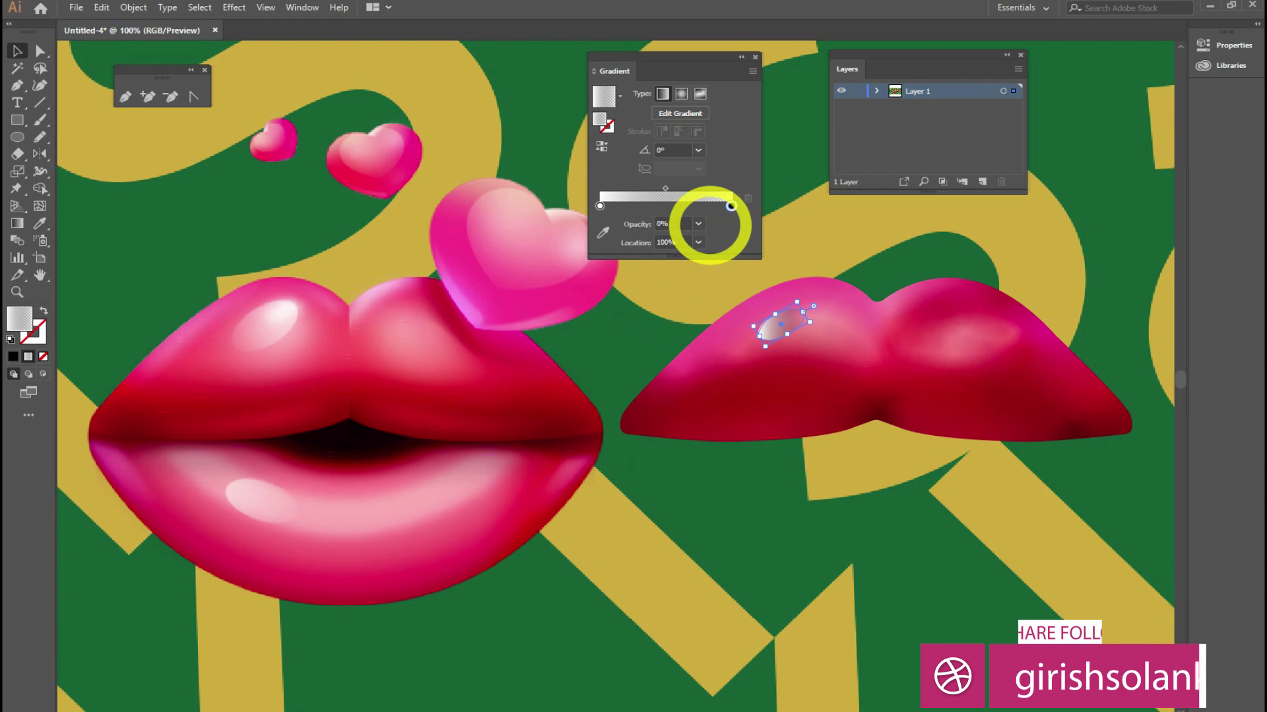
double_click(731, 207)
left_click(559, 251)
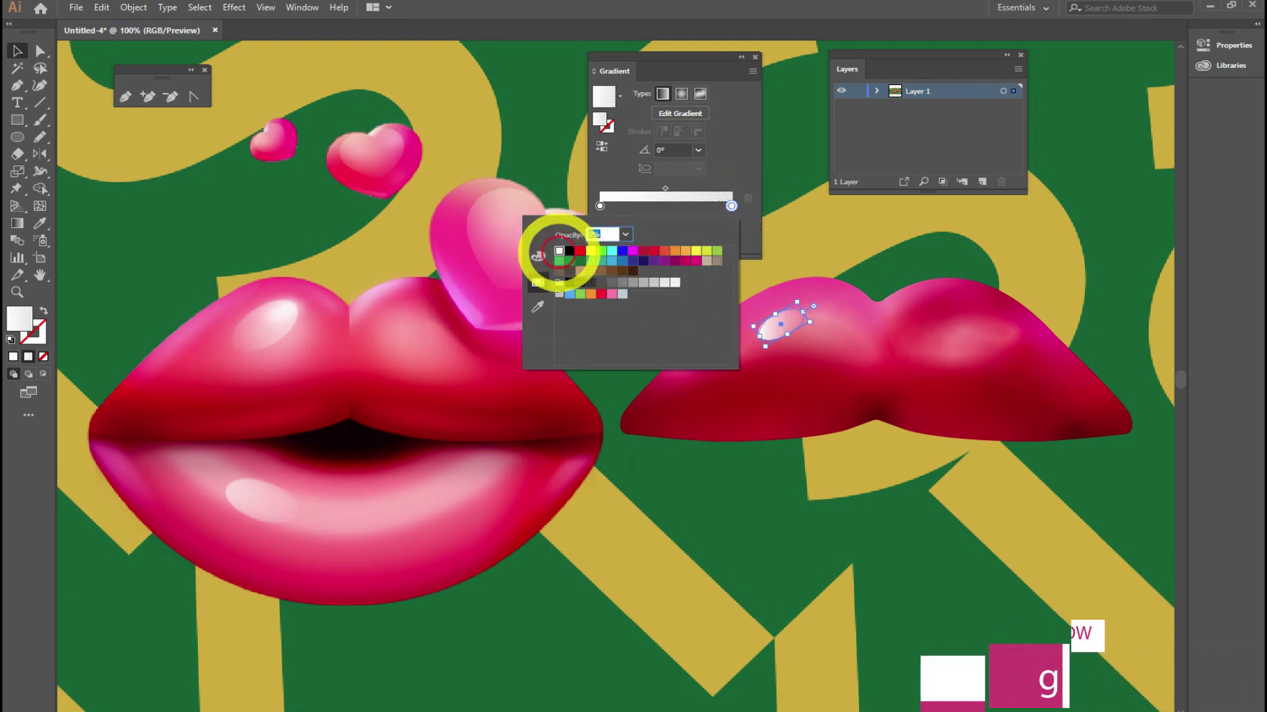
Step: Set the highlight gradient's start stop to 0% opacity and its end stop to 50%, and deselect the ellipse
left_click(599, 206)
double_click(599, 206)
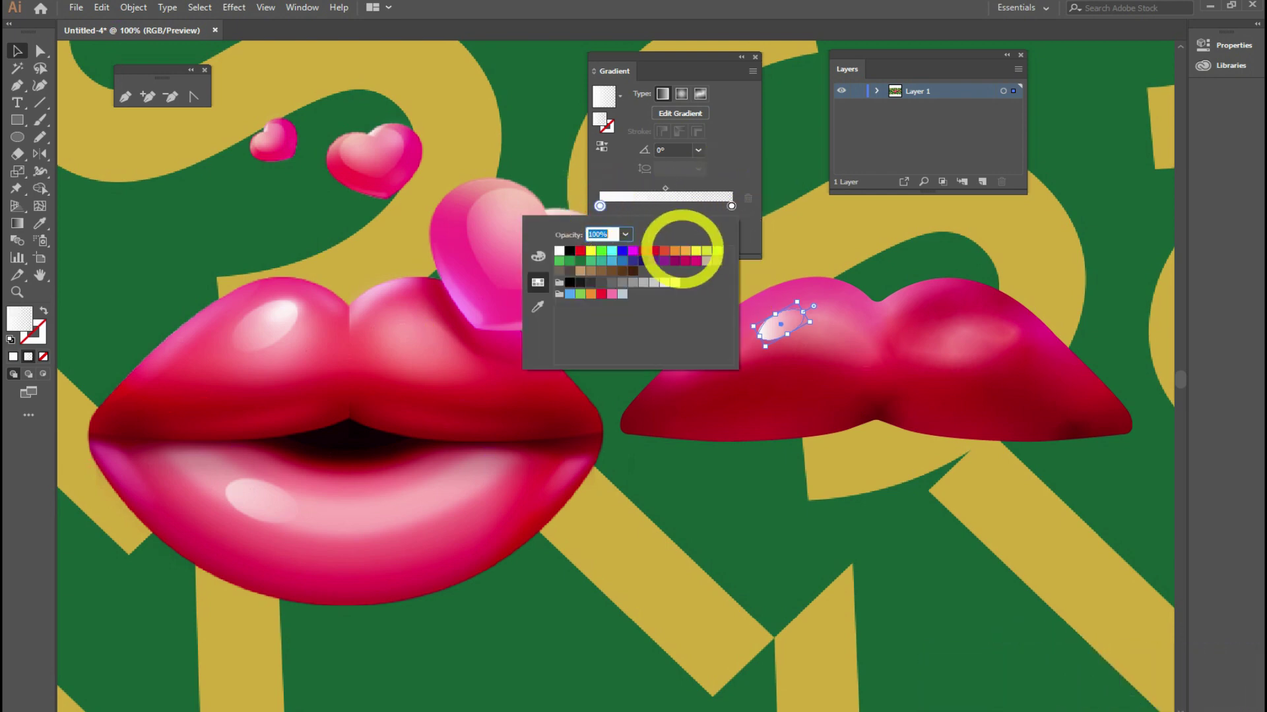
left_click(753, 241)
type("0")
left_click(708, 238)
left_click(731, 206)
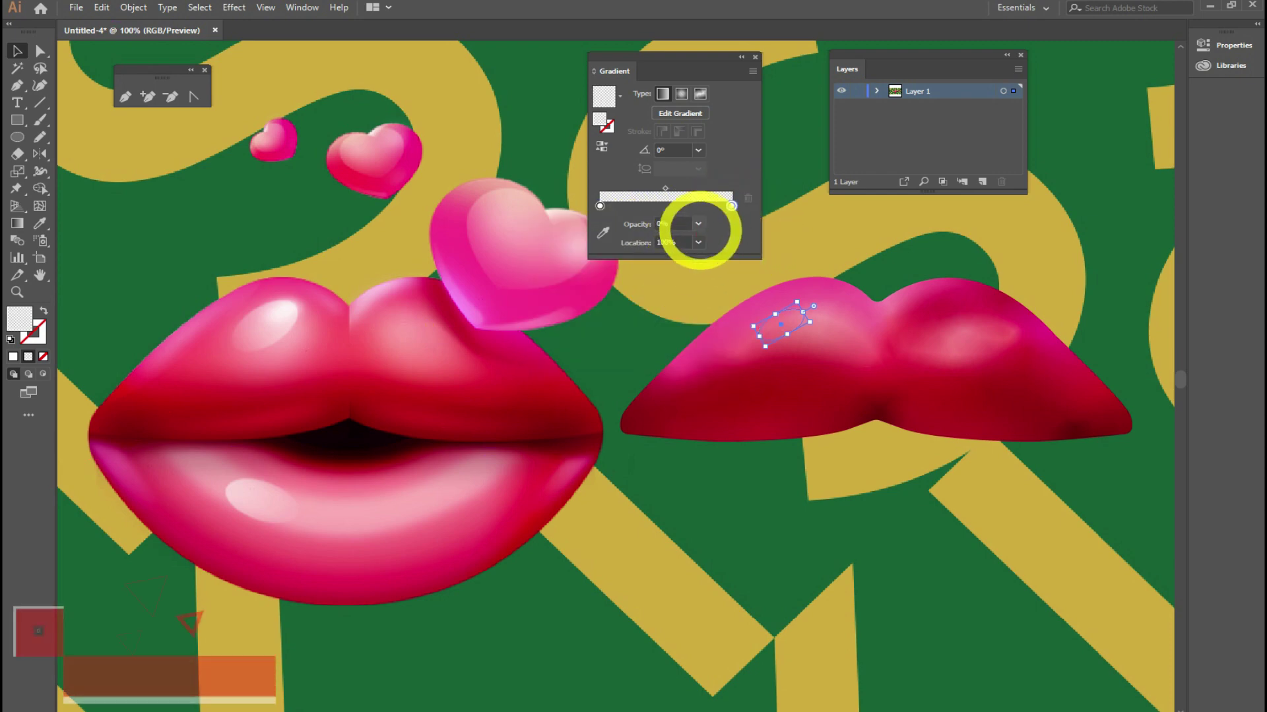
left_click(698, 224)
left_click(709, 284)
left_click(698, 223)
left_click(706, 314)
left_click(690, 507)
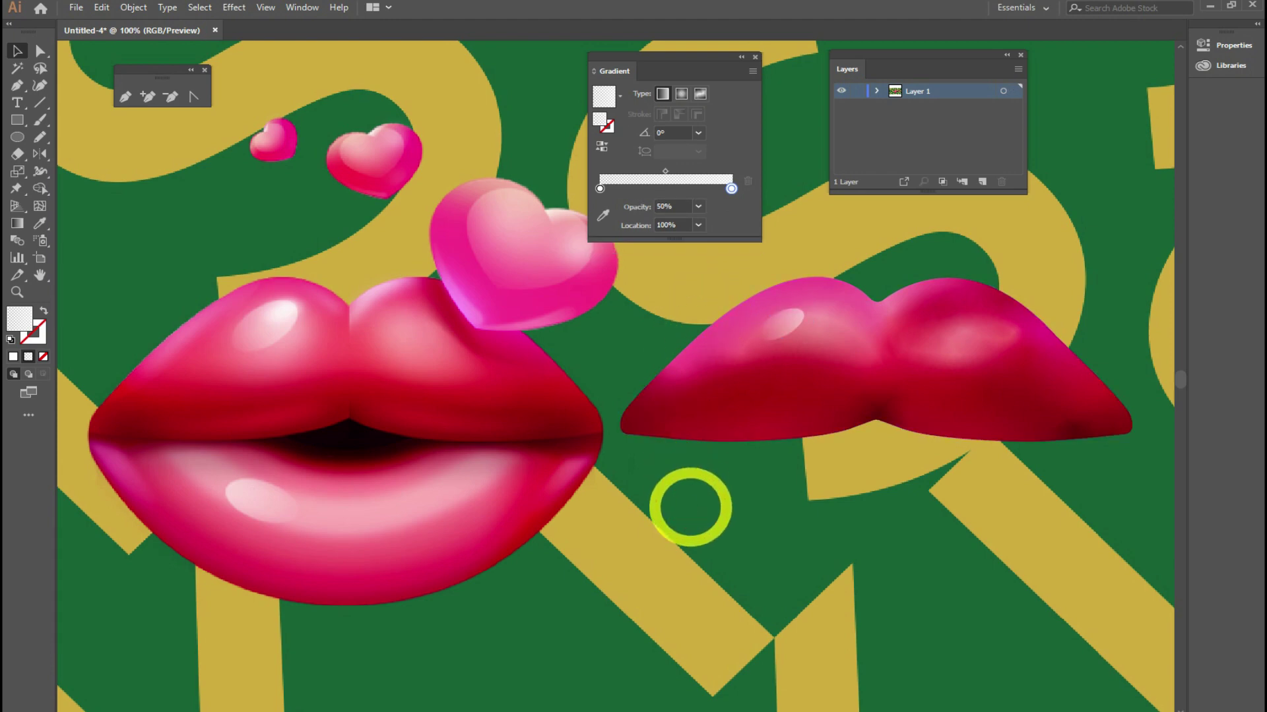
Step: Enlarge the highlight ellipse on the lip's left peak and deselect it
left_click(796, 324)
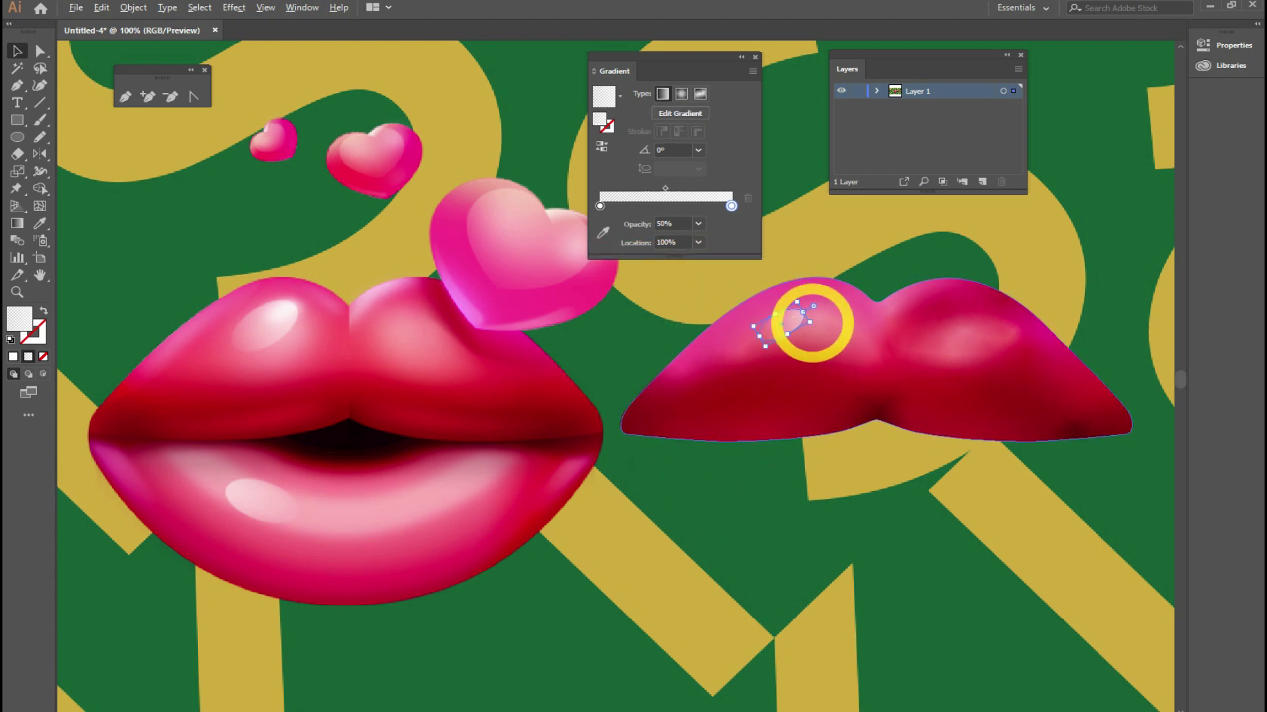
left_click_drag(826, 325, 806, 318)
left_click(690, 520)
Step: Draw a thin curved sliver with the Pen tool, rising from the central notch of the upper lip's lower edge
left_click_drag(785, 513, 762, 508)
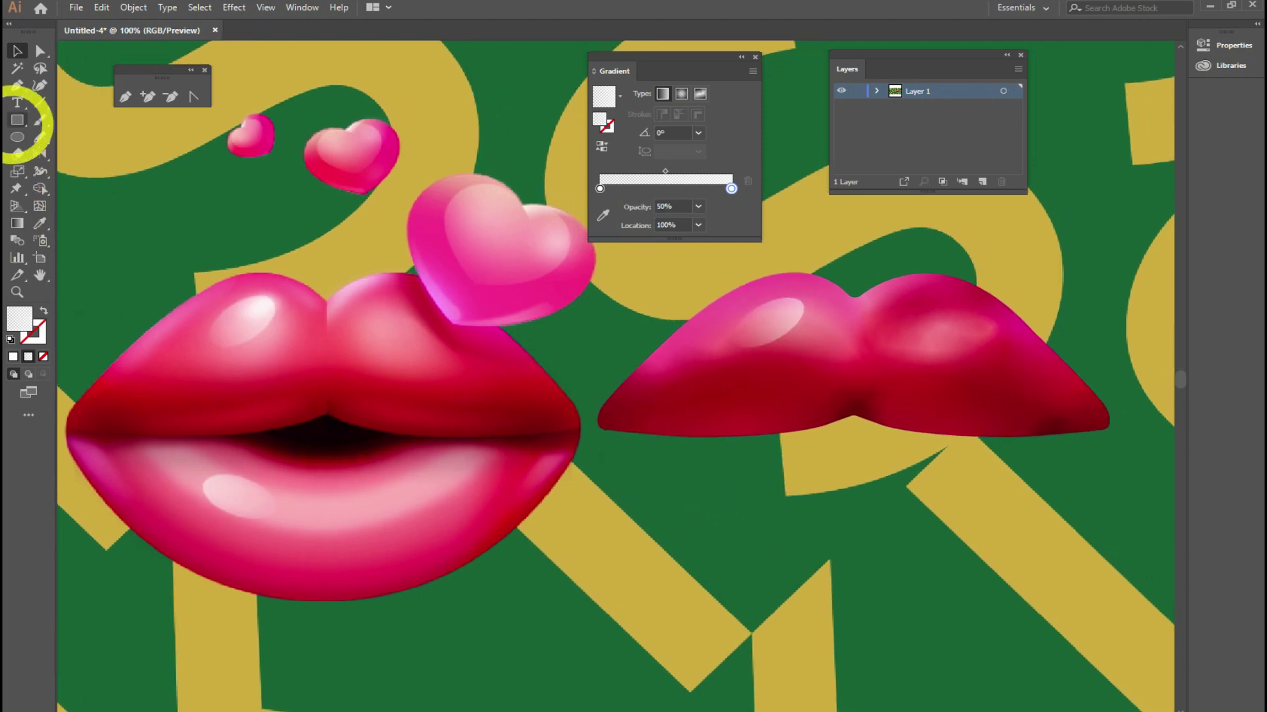
left_click(17, 85)
left_click(855, 356)
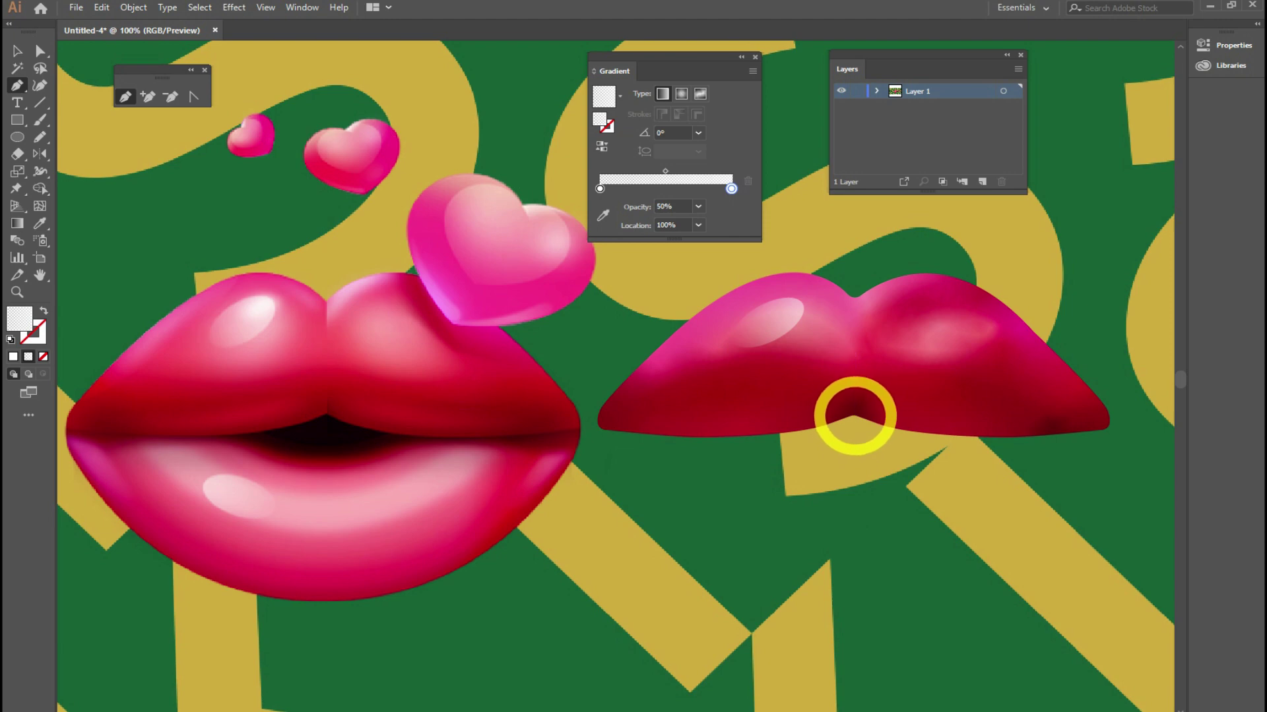
left_click(854, 415)
left_click_drag(864, 400, 933, 544)
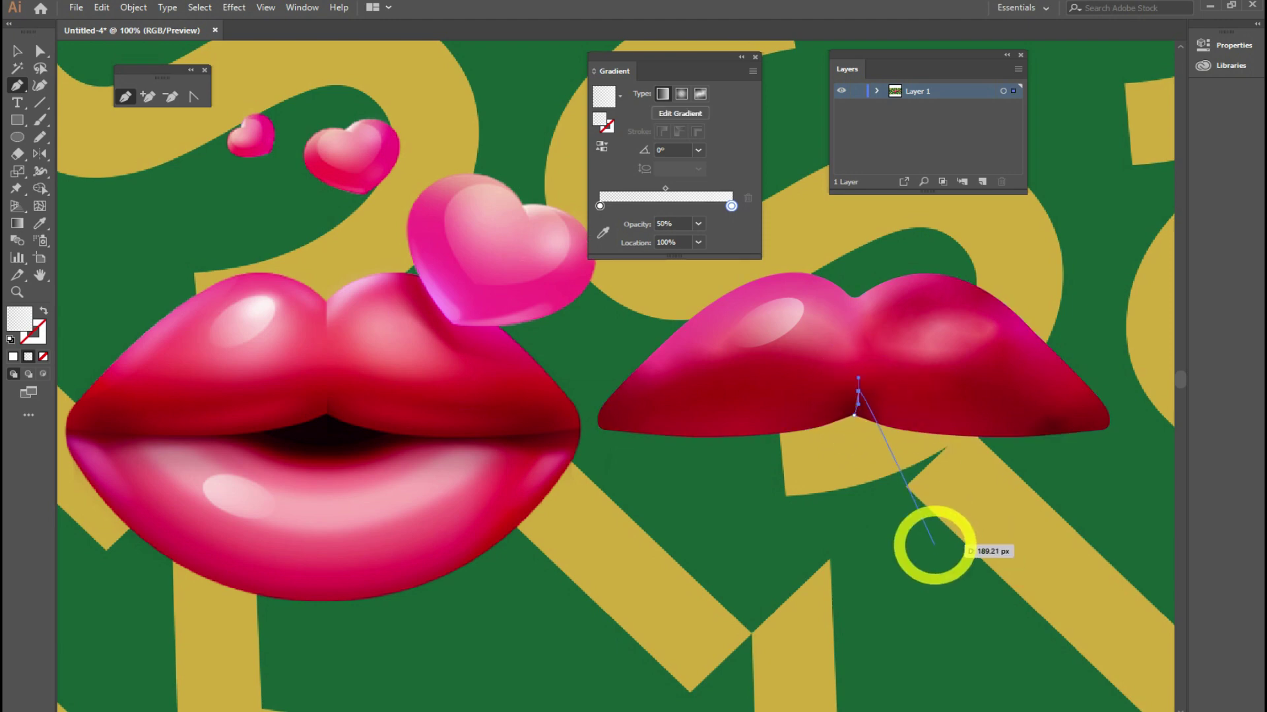
key("ctrl+plus")
key("ctrl+plus")
key("ctrl+plus")
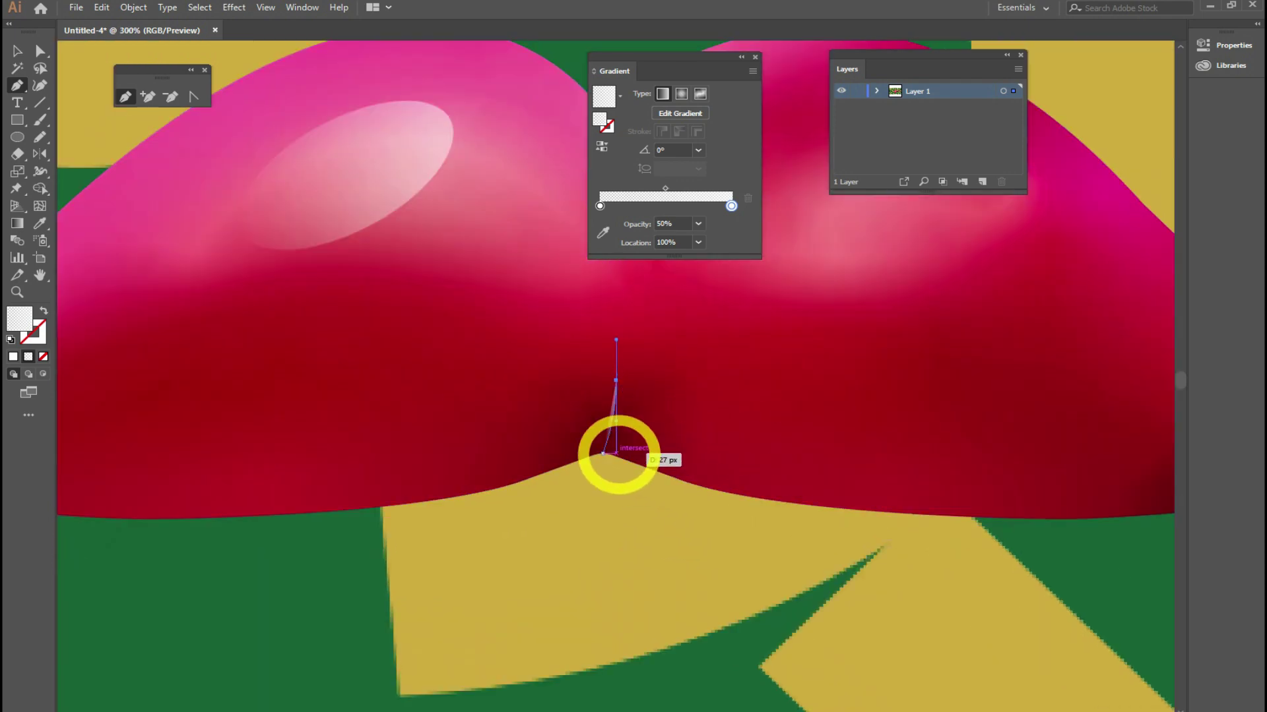
left_click(594, 455)
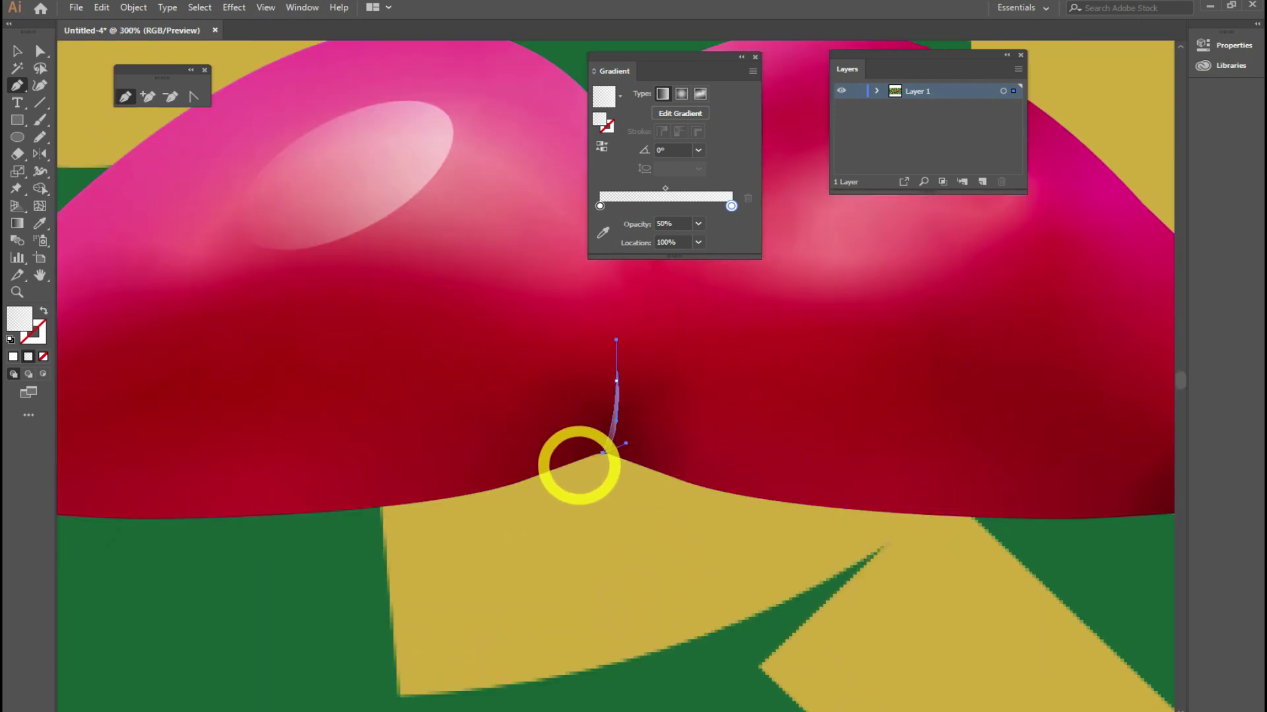
Step: Fill the thin sliver above the notch with a solid near-black colour and select it
left_click(13, 357)
double_click(20, 319)
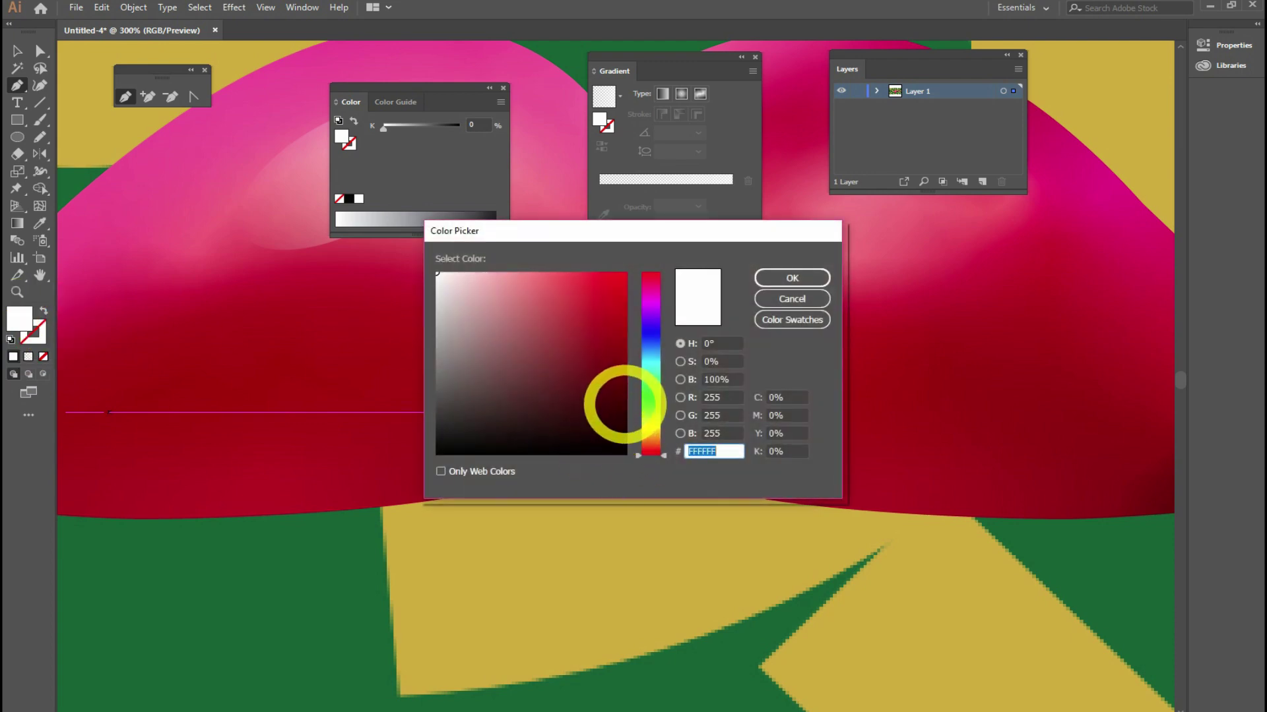
left_click(623, 404)
left_click(767, 277)
left_click(18, 50)
left_click(698, 600)
left_click(616, 432)
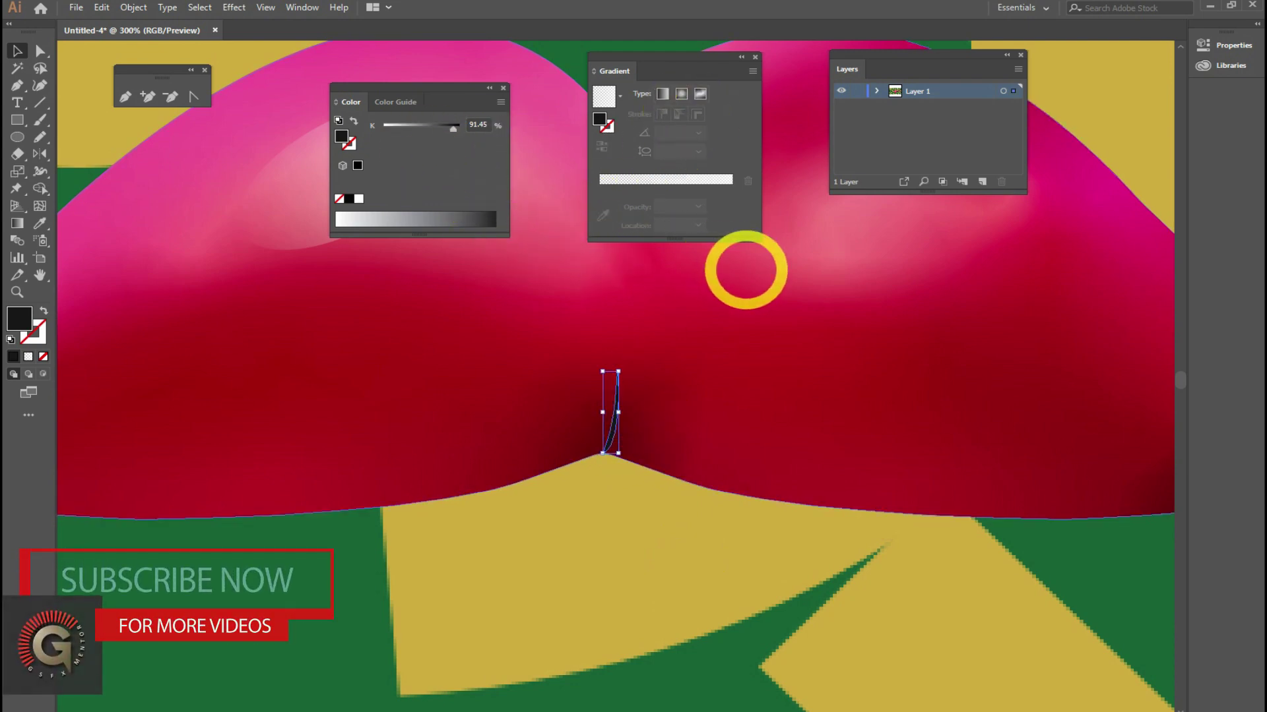
Step: Lower the dark sliver's opacity to 28% and deselect it
left_click(1225, 43)
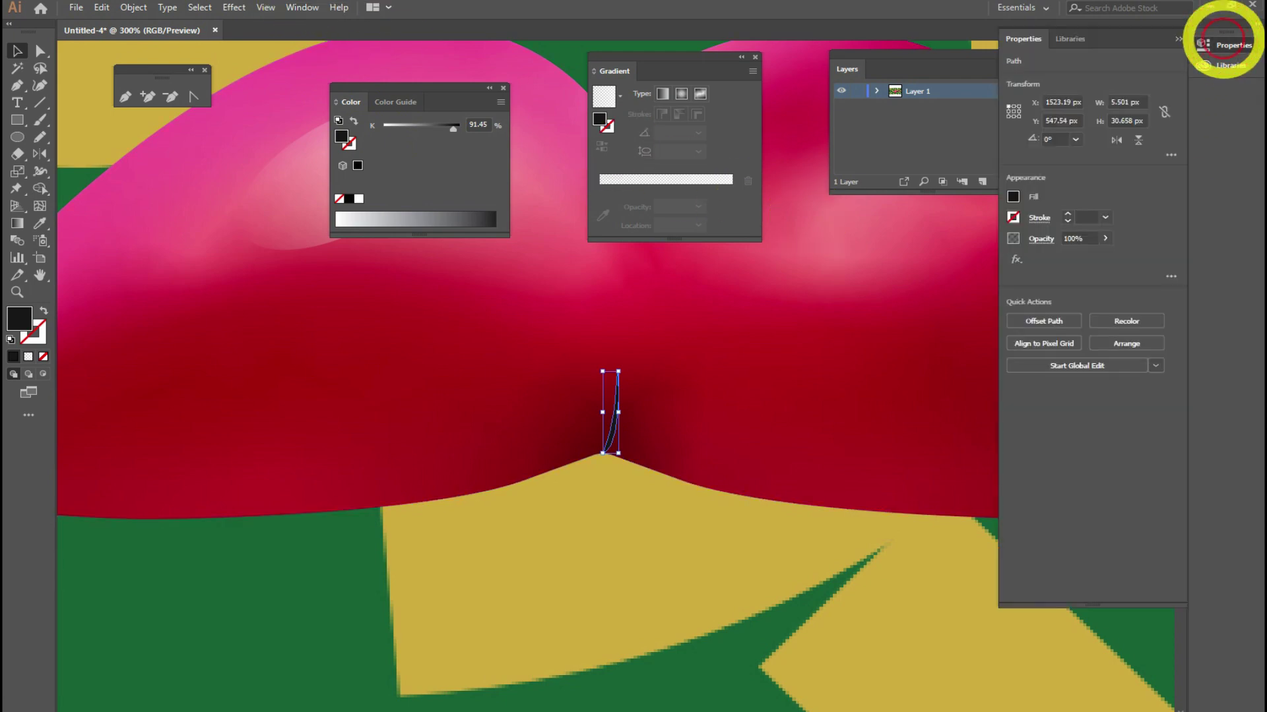
left_click(1105, 238)
left_click_drag(1103, 254, 1059, 261)
left_click(538, 586)
Step: Draw a closed, unfilled triangle with the Pen tool through the reference lower lip's two corners and lowest point
key("ctrl+minus")
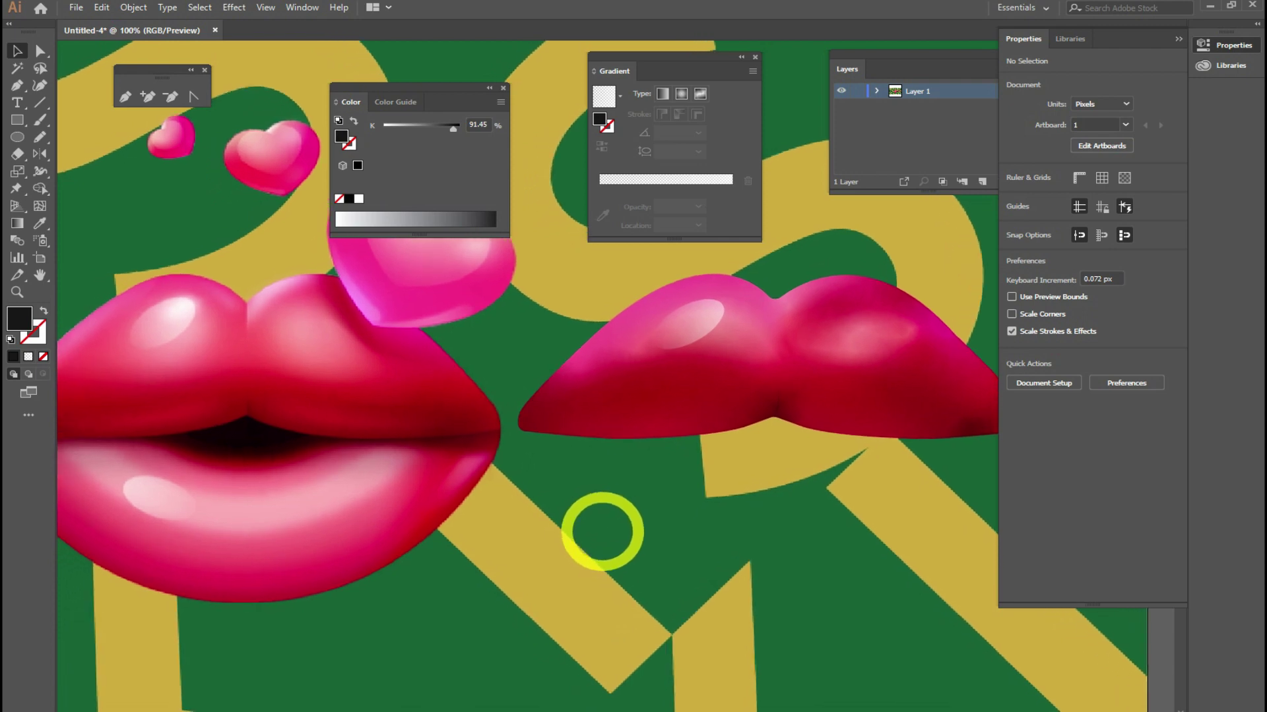
key("ctrl+minus")
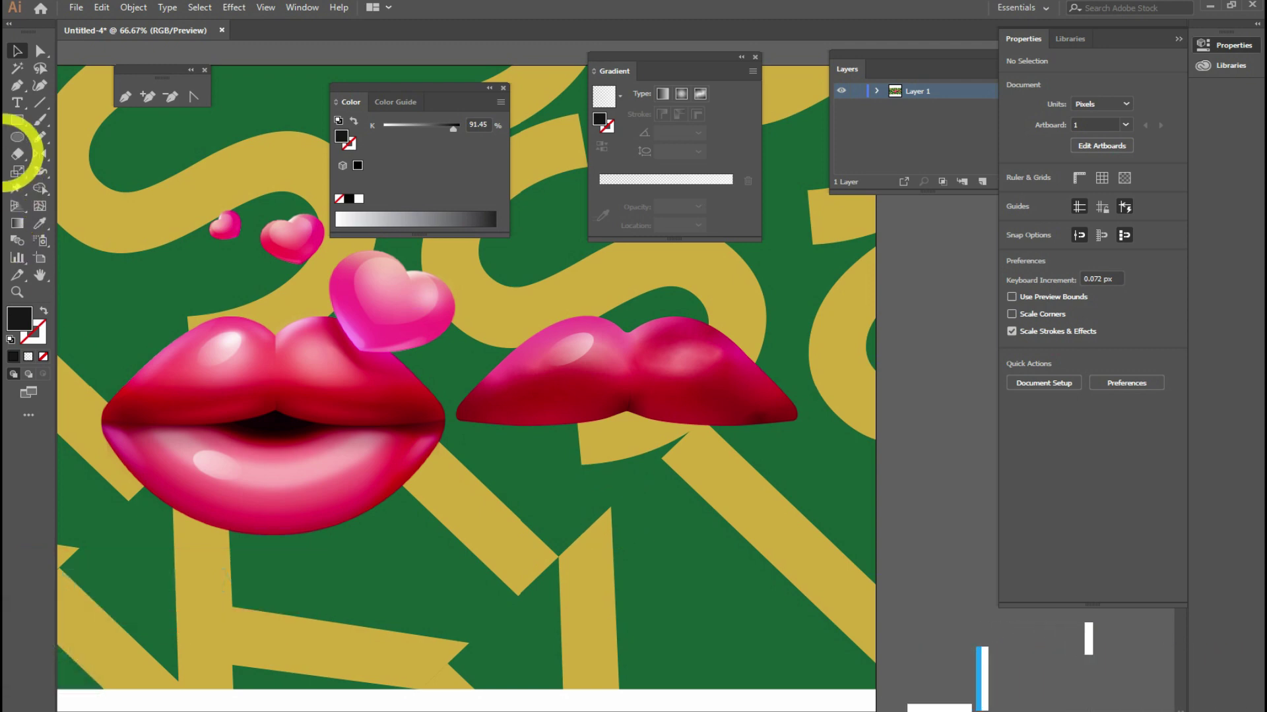
left_click(18, 86)
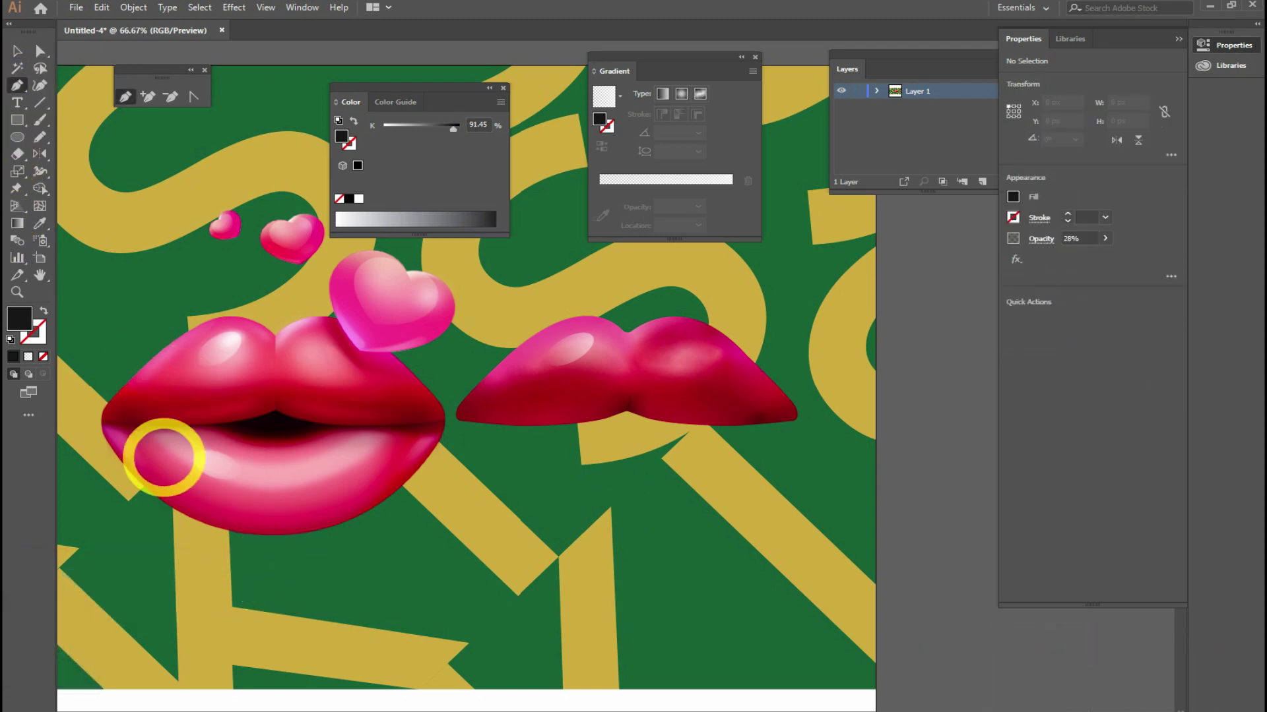
left_click(100, 421)
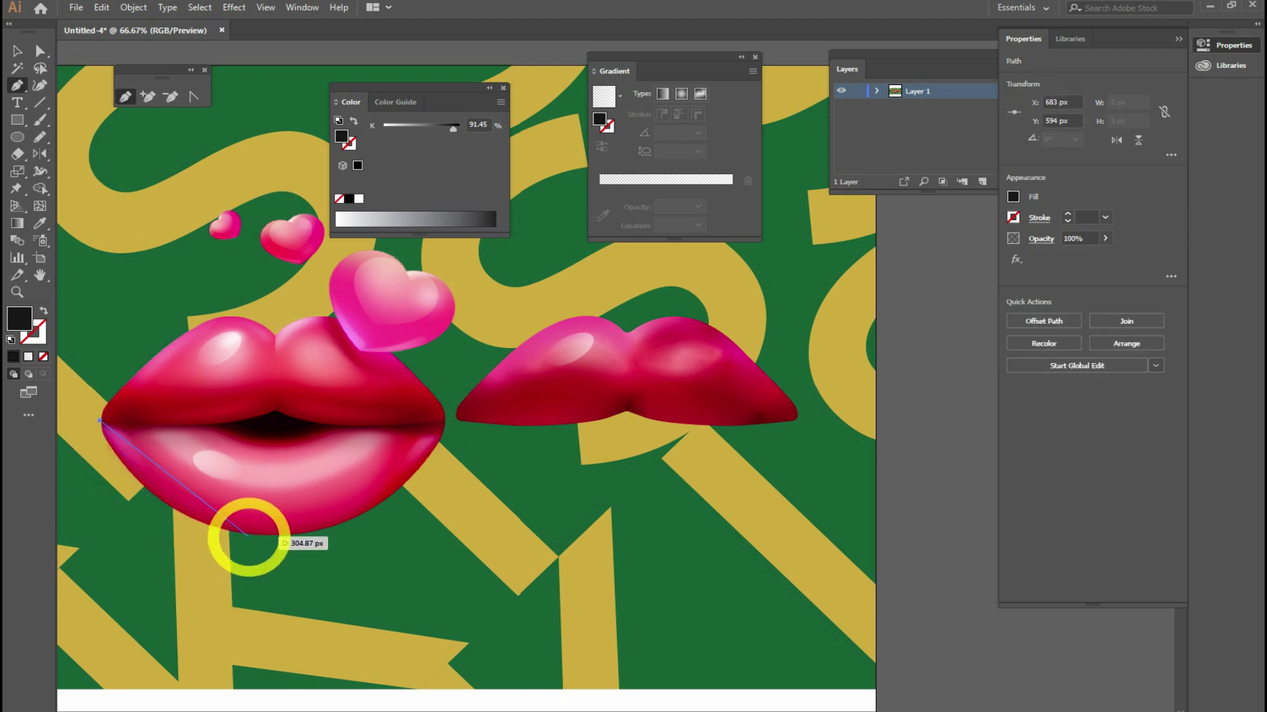
left_click(256, 533)
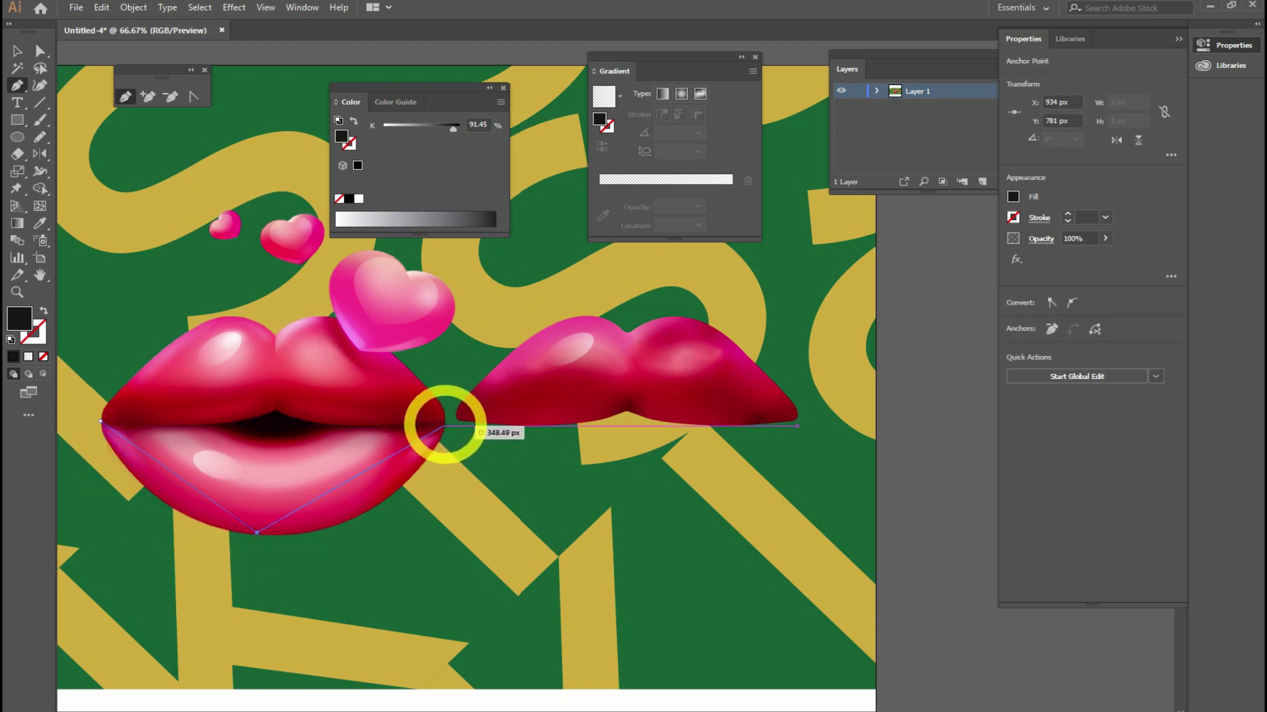
left_click(444, 426)
left_click(43, 356)
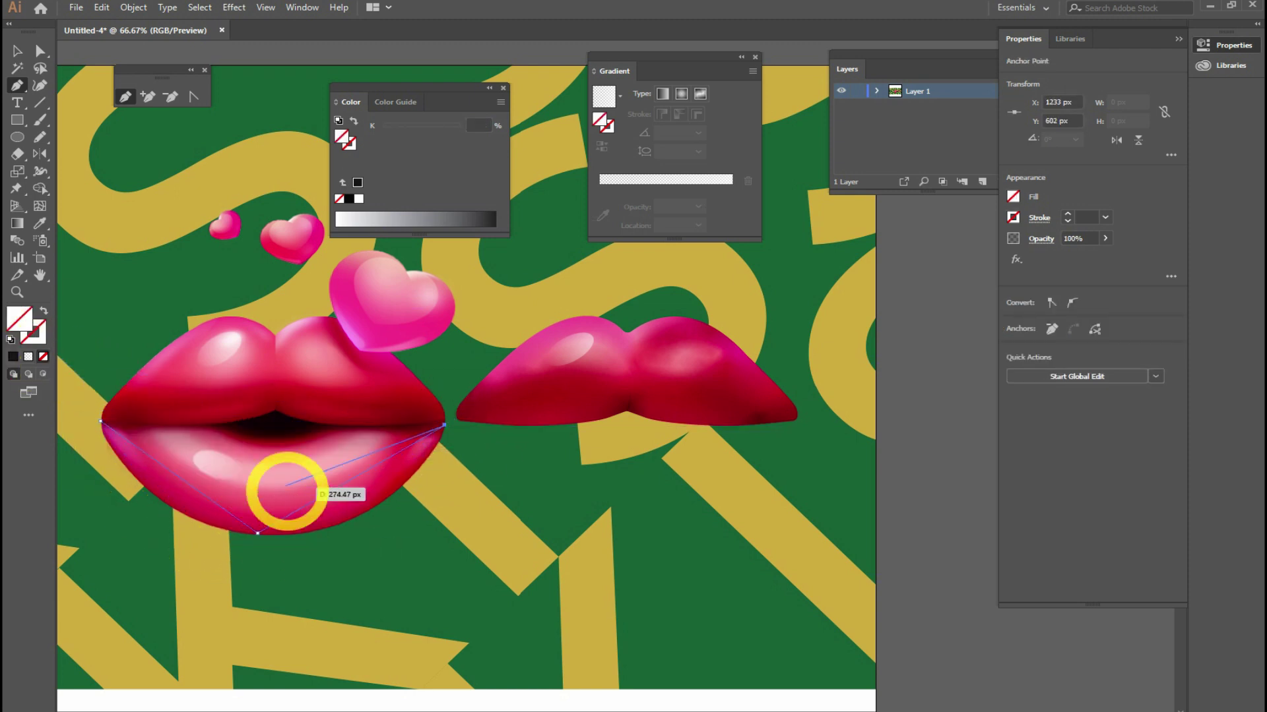
left_click(100, 421)
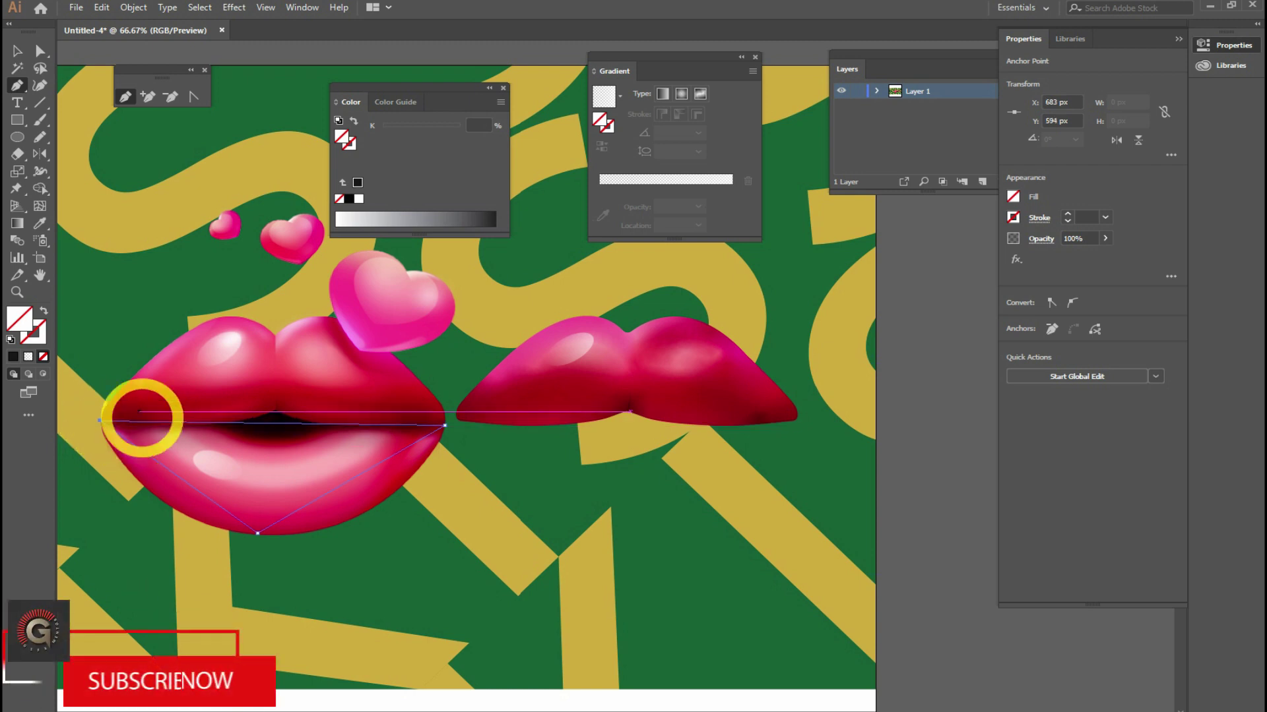
Step: Bend the triangle's two lower edges along the reference lower lip's outline and arch its upper edge slightly upward
left_click(193, 96)
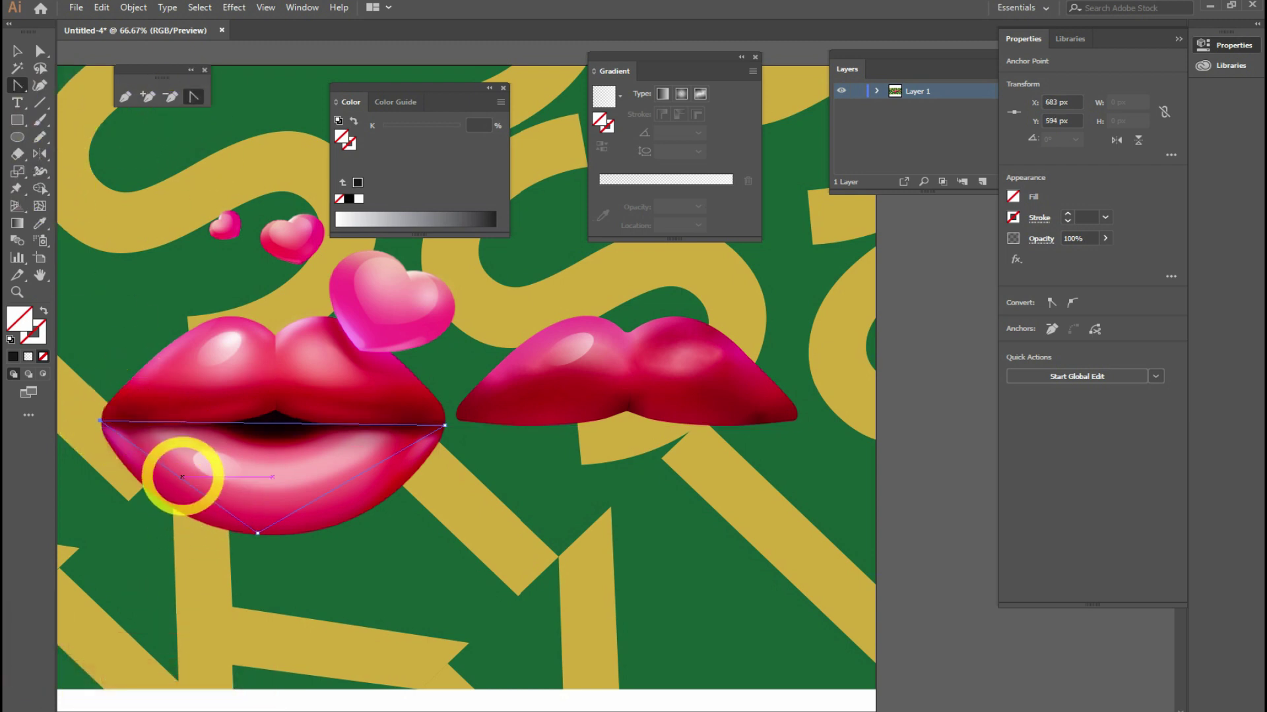
left_click_drag(170, 481, 156, 496)
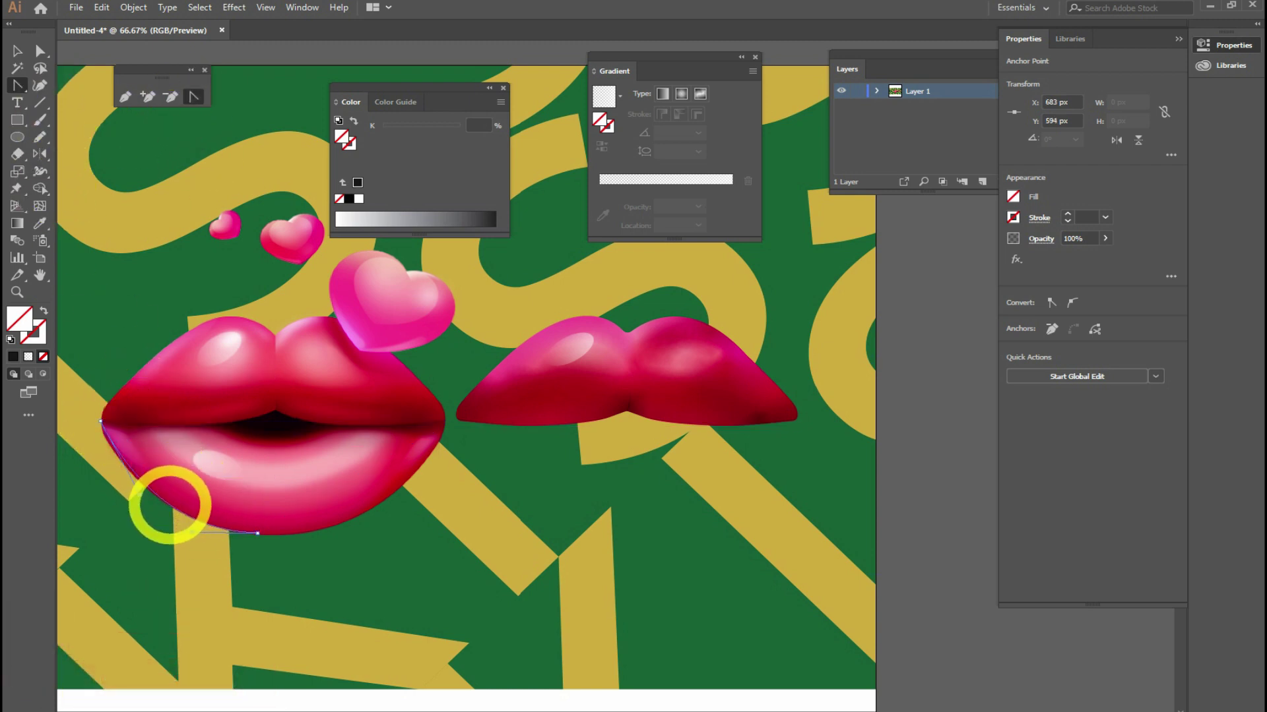
left_click(374, 474)
left_click_drag(369, 469, 373, 508)
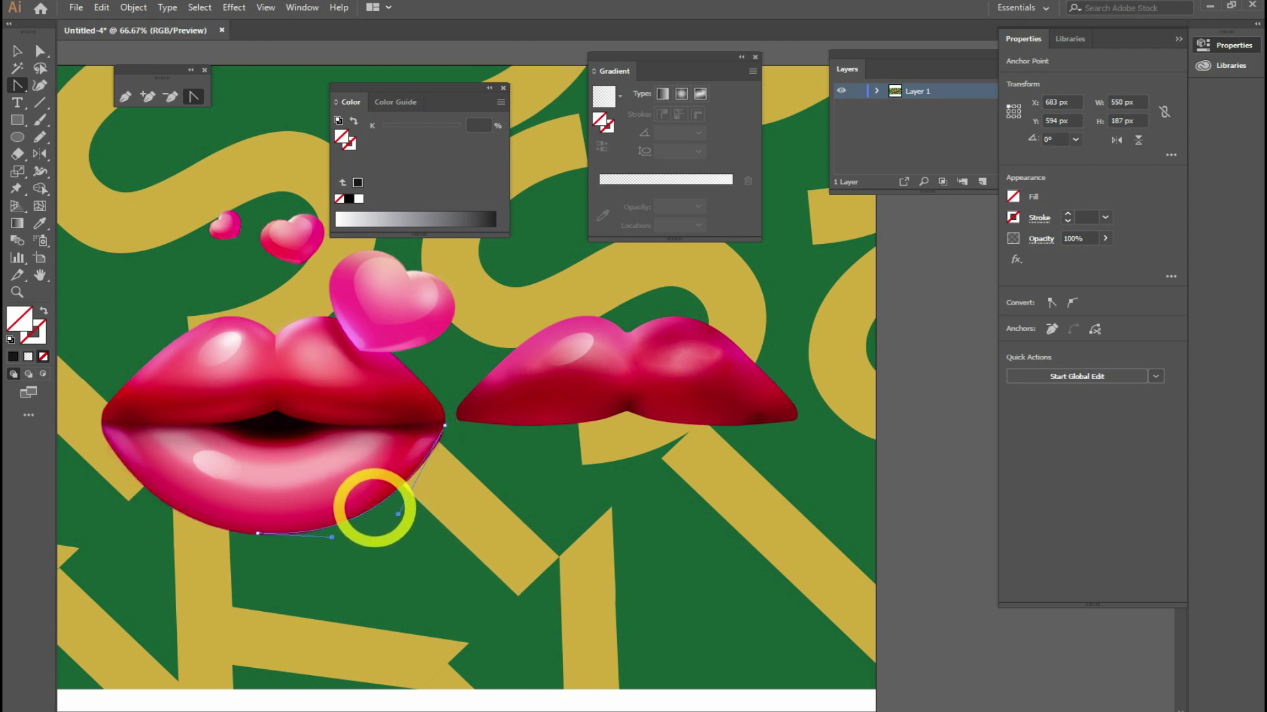
mouse_move(274, 424)
left_mouse_down()
mouse_move(268, 438)
mouse_move(272, 405)
left_mouse_up()
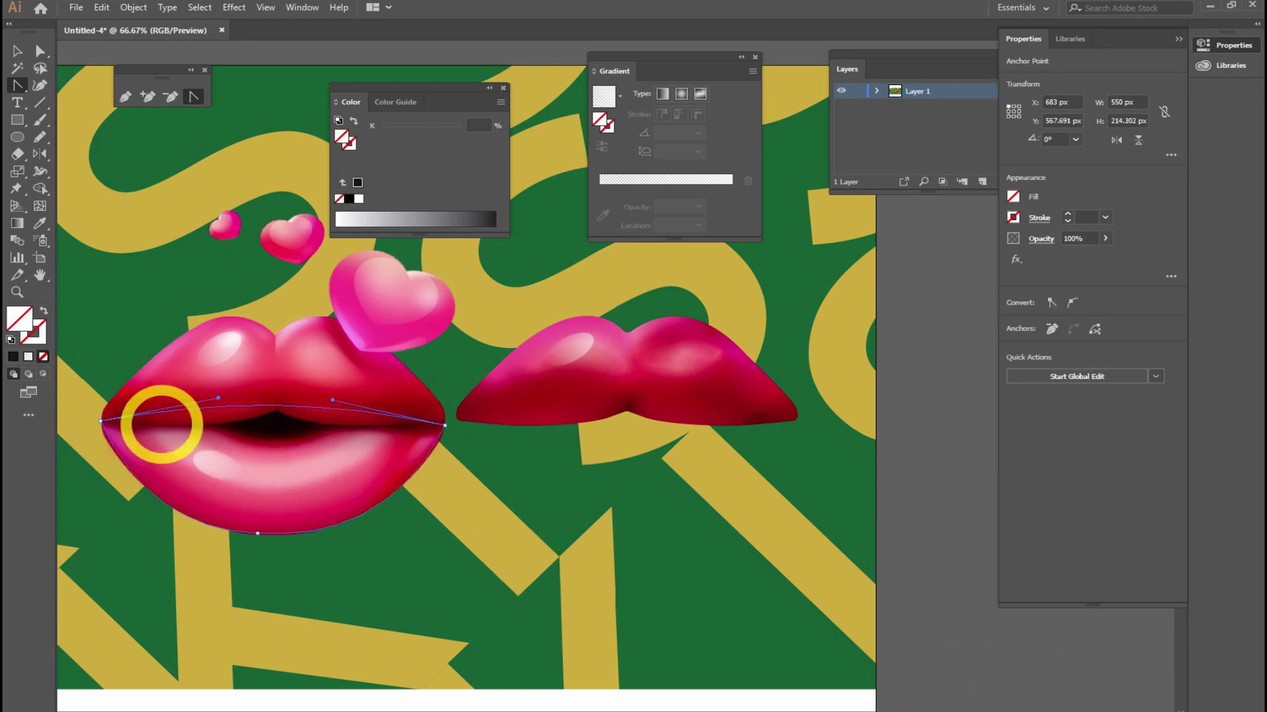
Step: Round the lower-lip path's left and right corners with a radius of about 11 px
key("ctrl+a")
left_click(40, 51)
left_click_drag(83, 399, 449, 566)
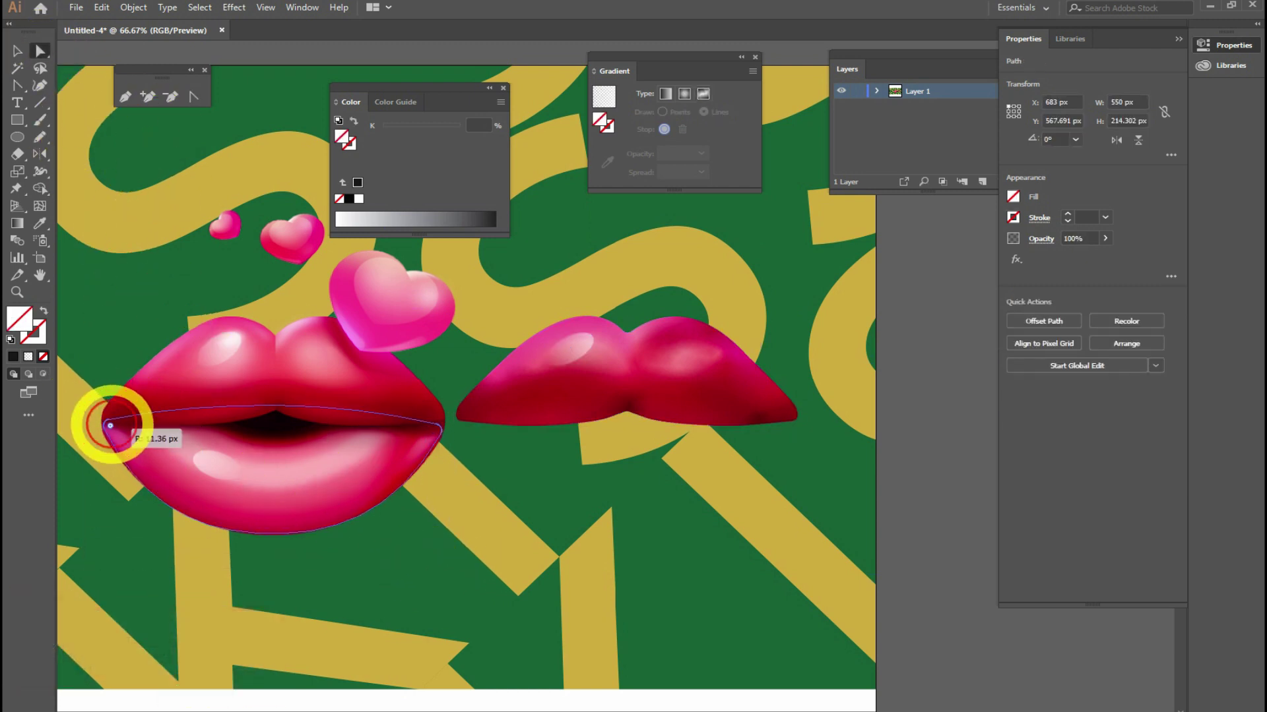
left_click_drag(109, 425, 109, 426)
Step: Fine-tune the lower-lip path's size and move it under the painted upper lip, level with the reference
left_click(17, 51)
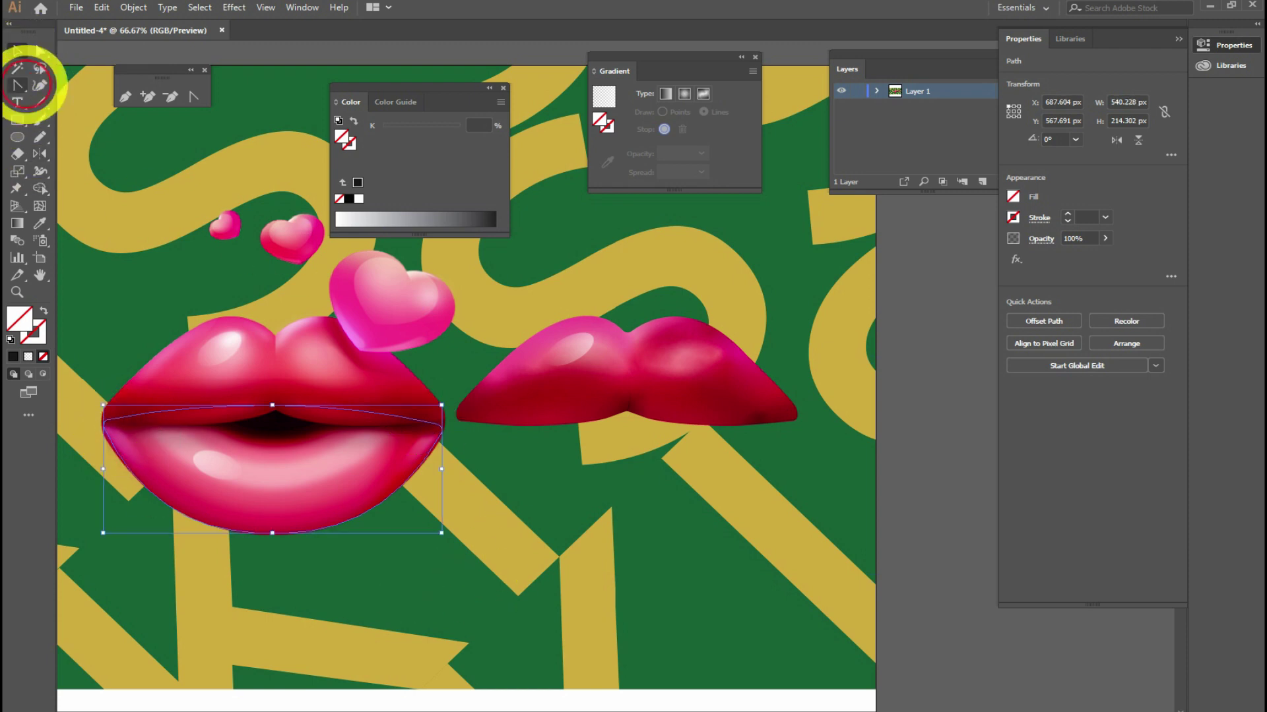
left_click_drag(448, 405, 454, 405)
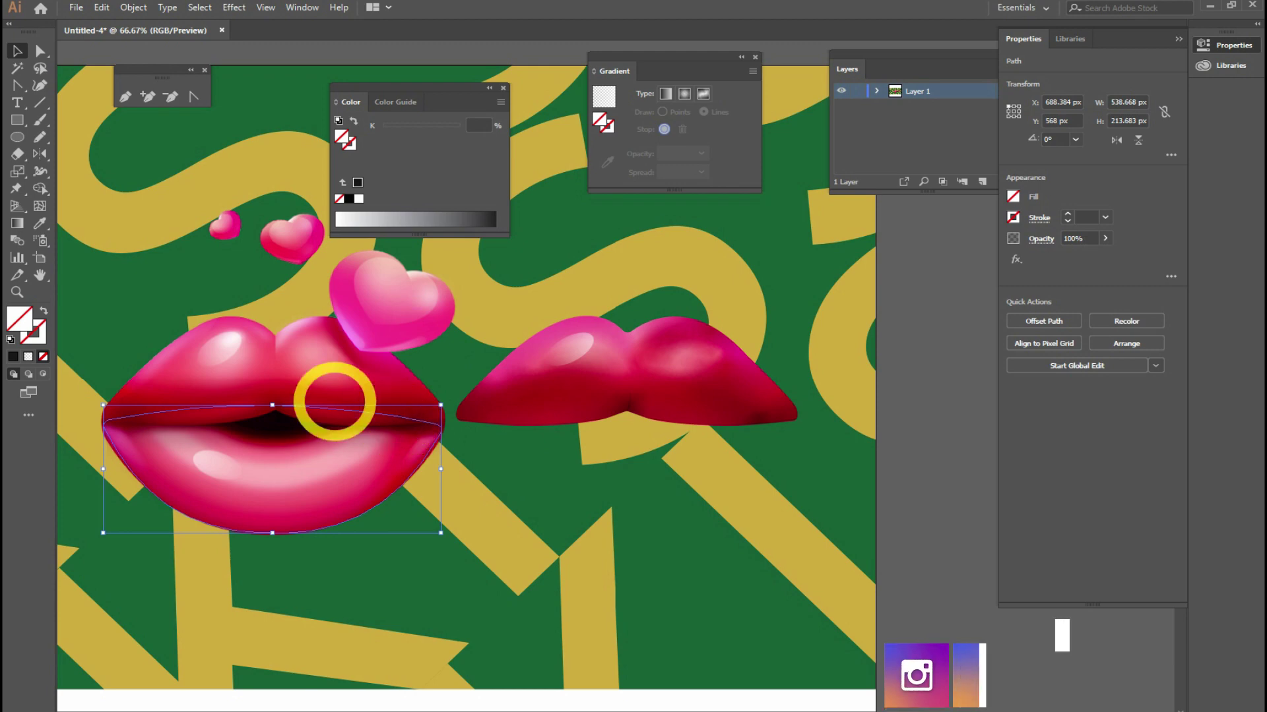
left_click_drag(361, 416, 731, 415)
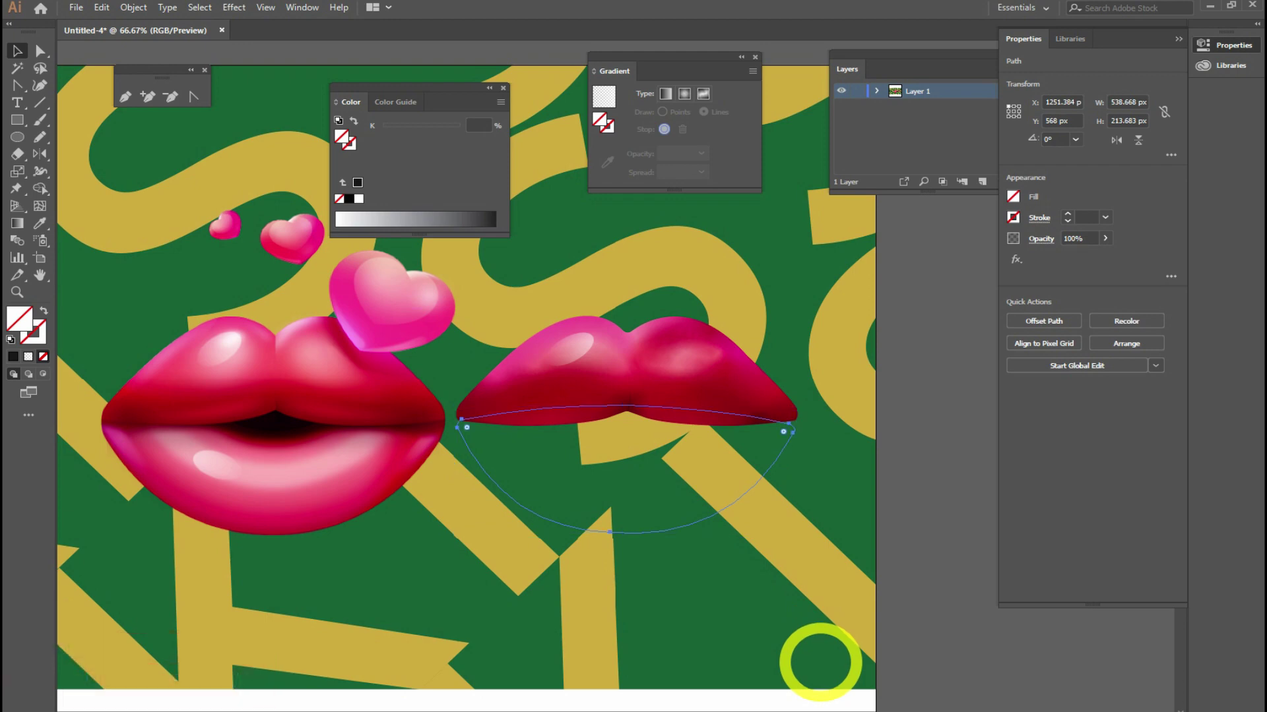
Step: Fill the lower-lip shape with pink sampled from the reference's lower lip and send it to the back
left_click(40, 223)
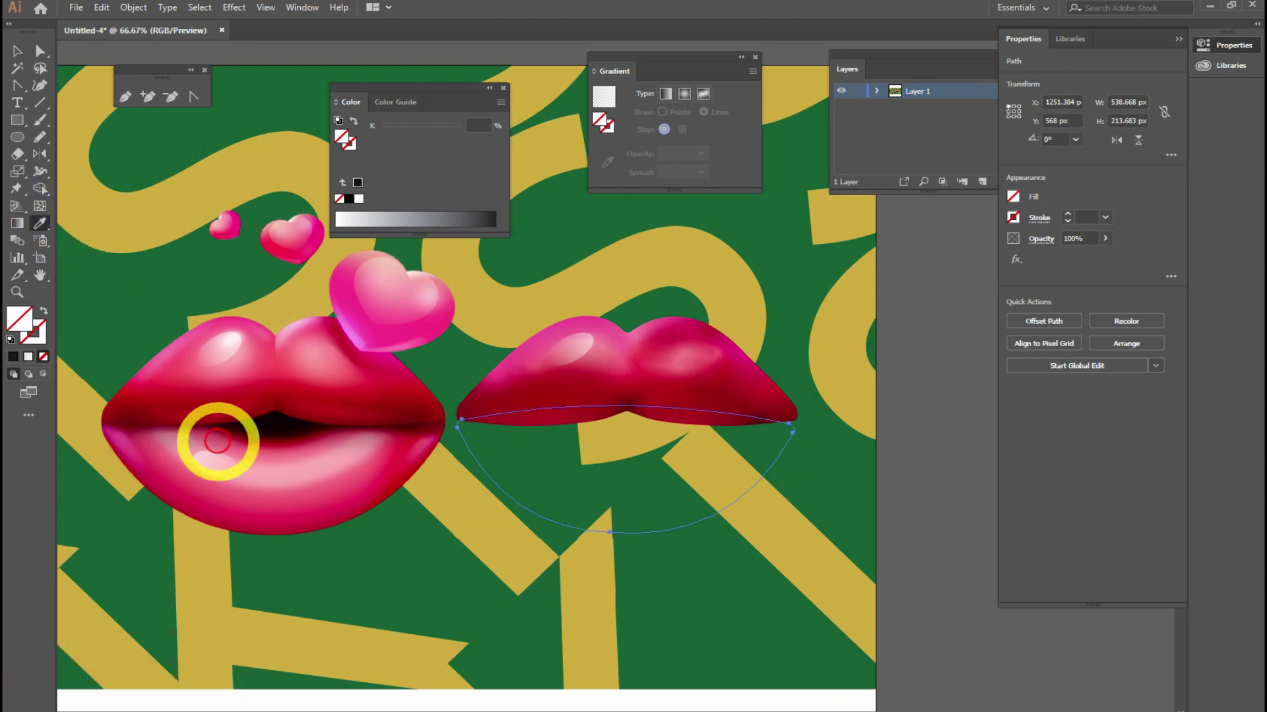
left_click(261, 499)
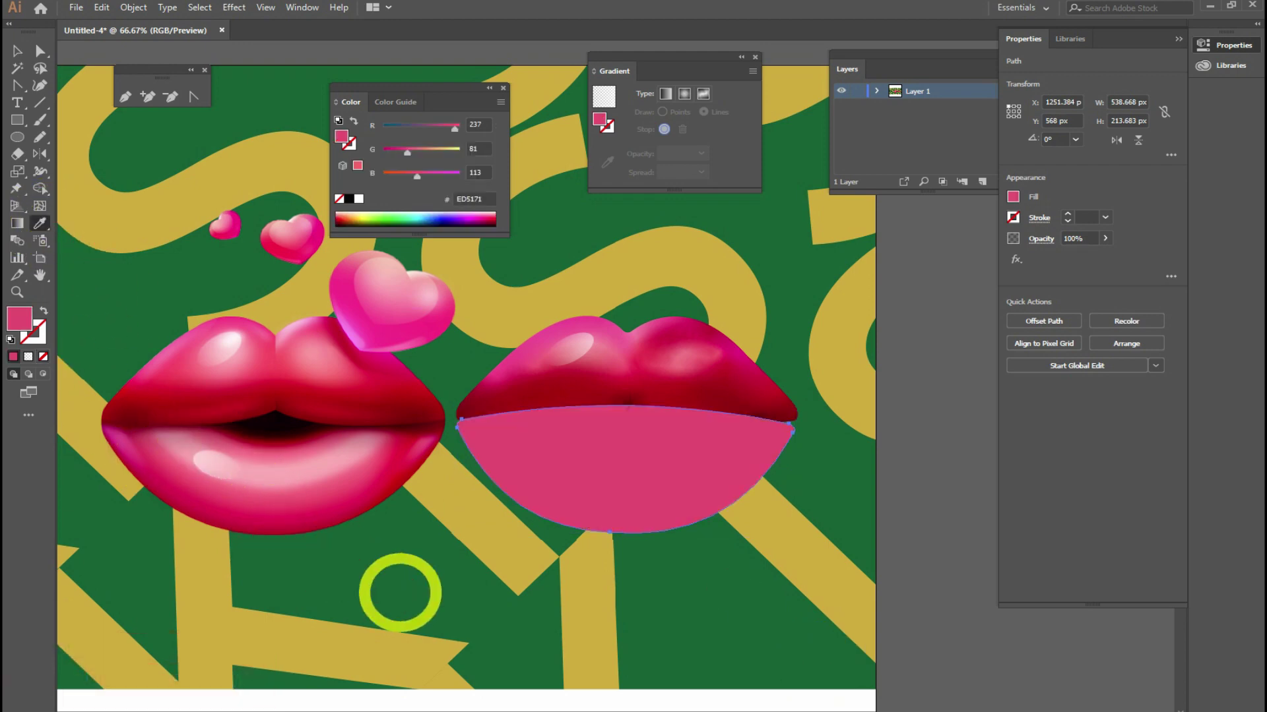
left_click(39, 78)
right_click(645, 469)
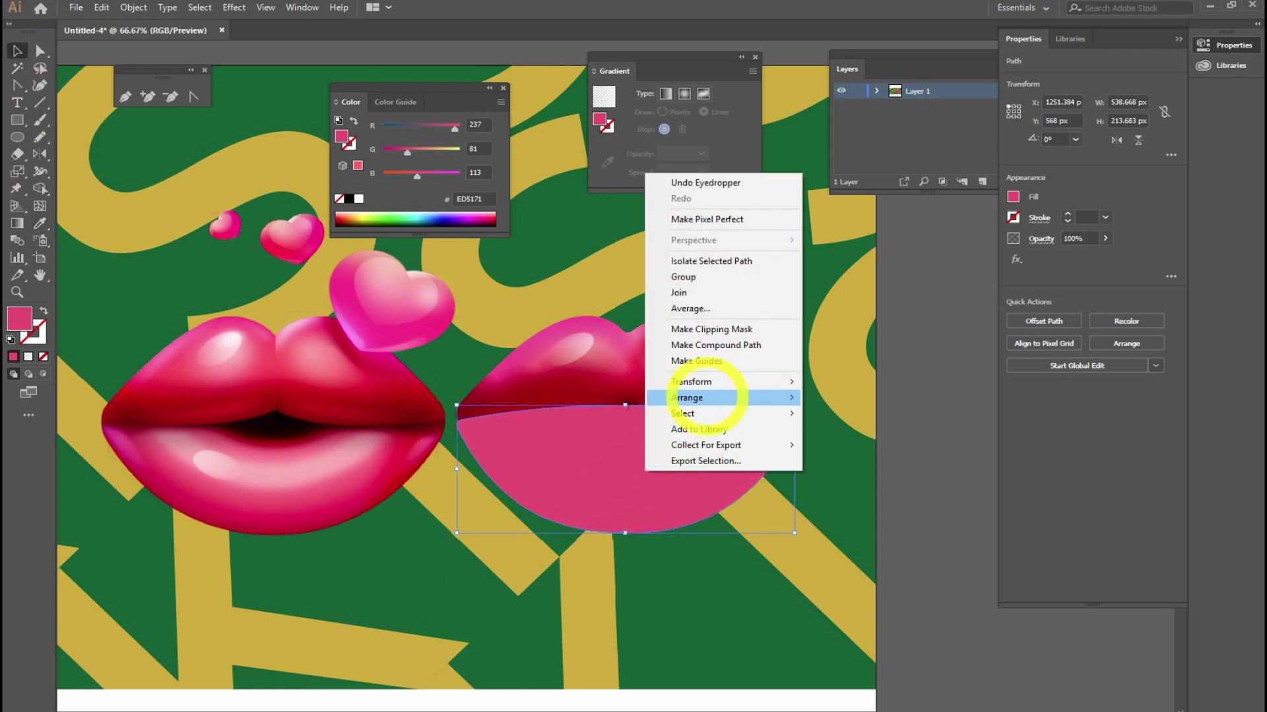
mouse_move(715, 399)
left_click(857, 445)
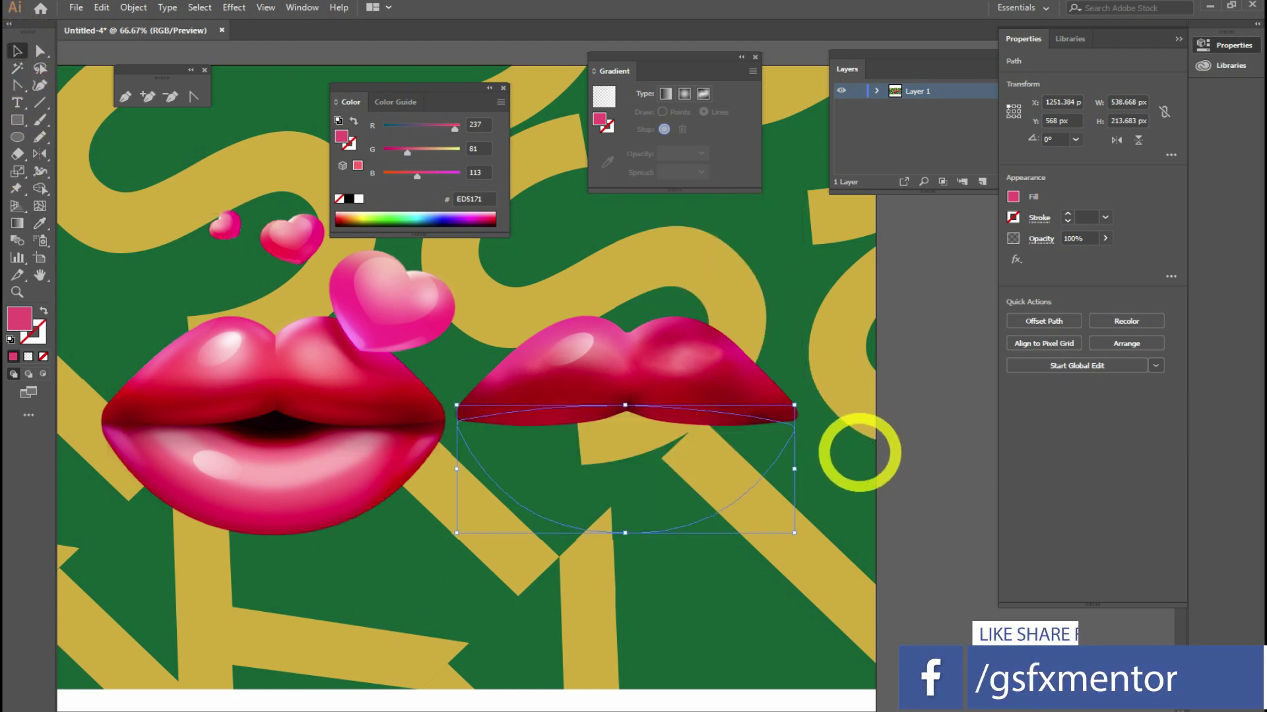
Step: Undo sending the lower-lip shape to the back and nudge it up under the upper lip to Y 557 px
key("ctrl+z")
key("Up")
key("Up")
key("Up")
key("Up")
key("Up")
key("Up")
key("Up")
key("Up")
key("Up")
key("Up")
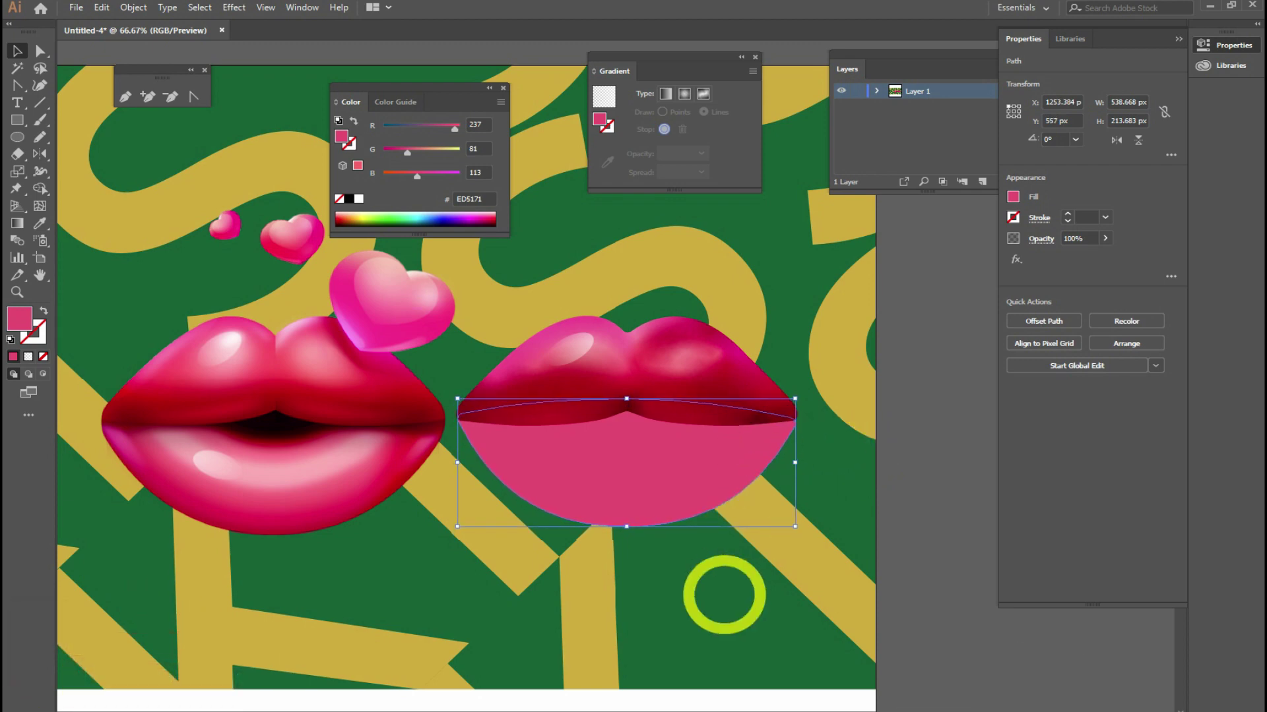
Step: Apply a freeform gradient in Lines mode to the lower-lip shape and delete its default colour stop near the left corner
left_click(719, 600)
left_click(660, 509)
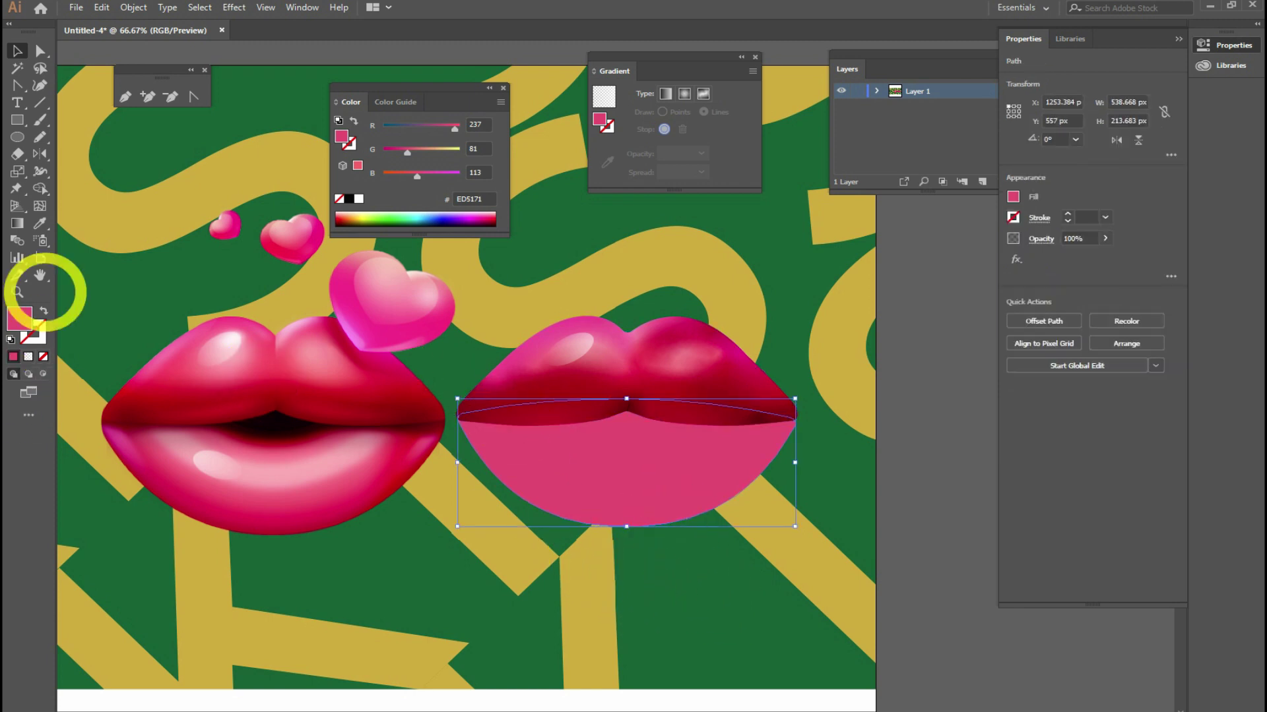
left_click(17, 223)
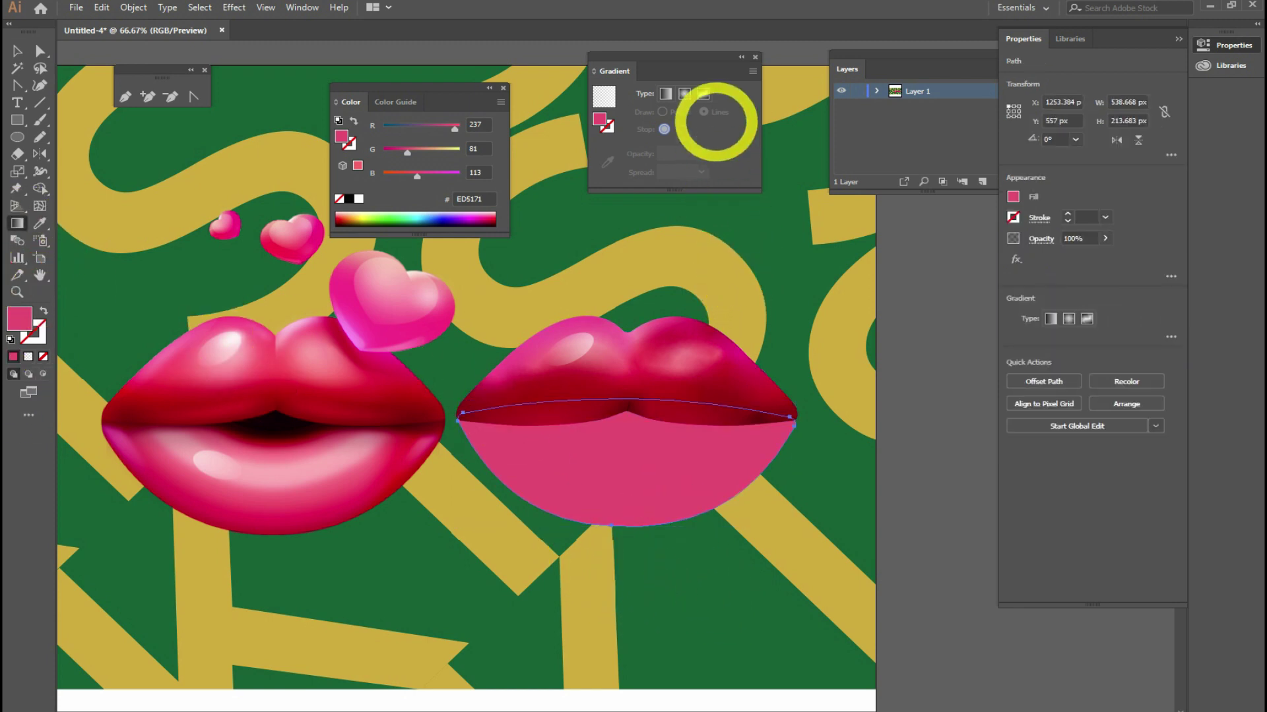
left_click(703, 92)
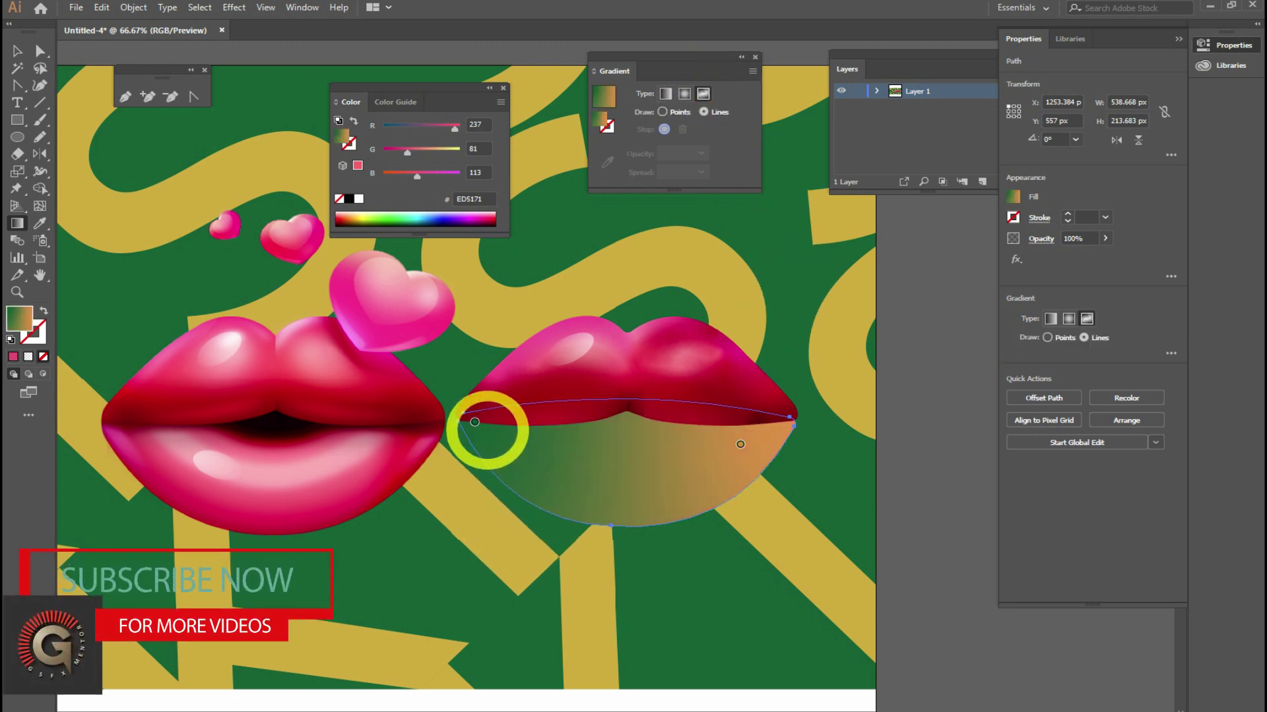
left_click(475, 422)
key("Delete")
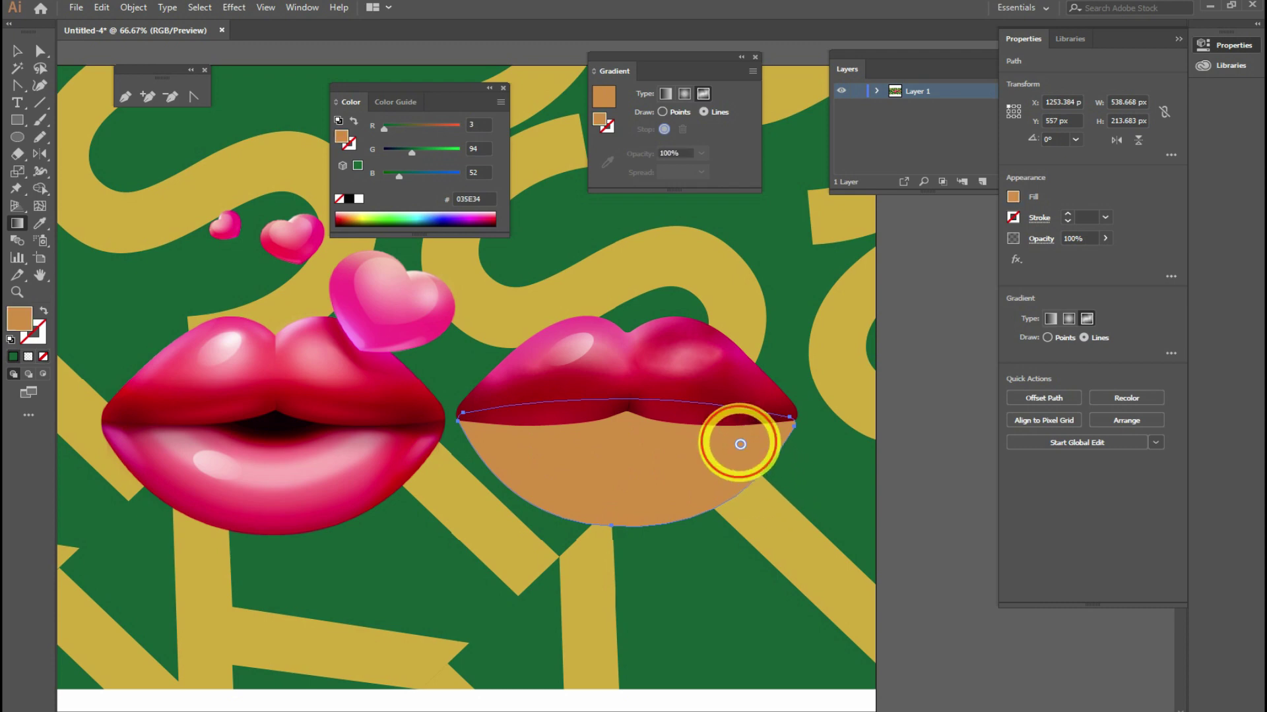
left_click(740, 444)
key("Delete")
left_click(704, 93)
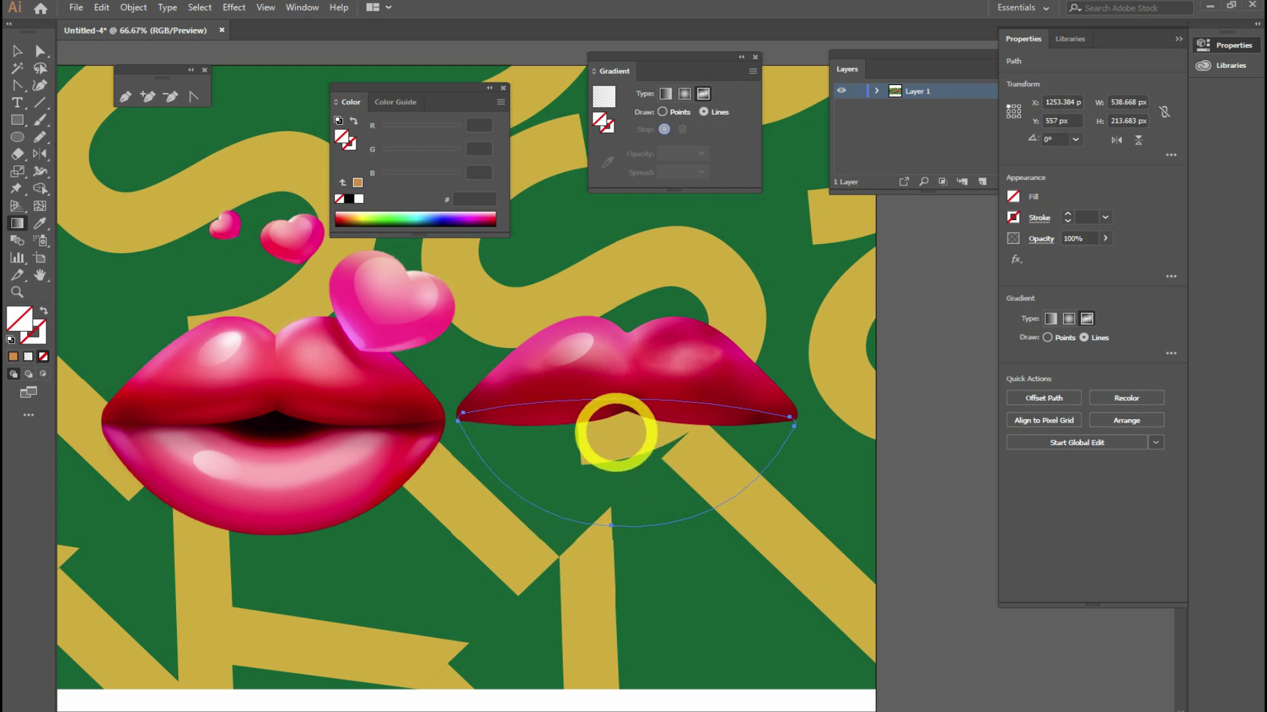
left_click(668, 455)
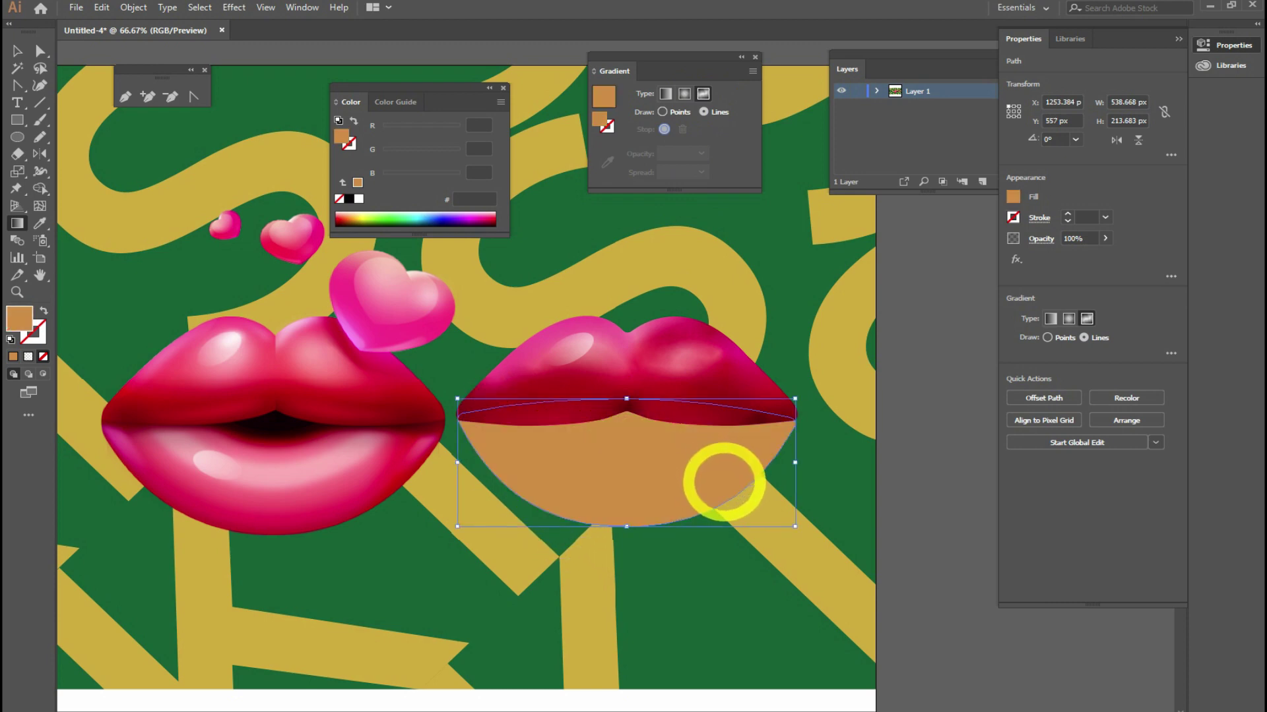
Step: Draw a curved gradient line across the lower lip from the existing right stop through the lower centre to the left corner
left_click(740, 444)
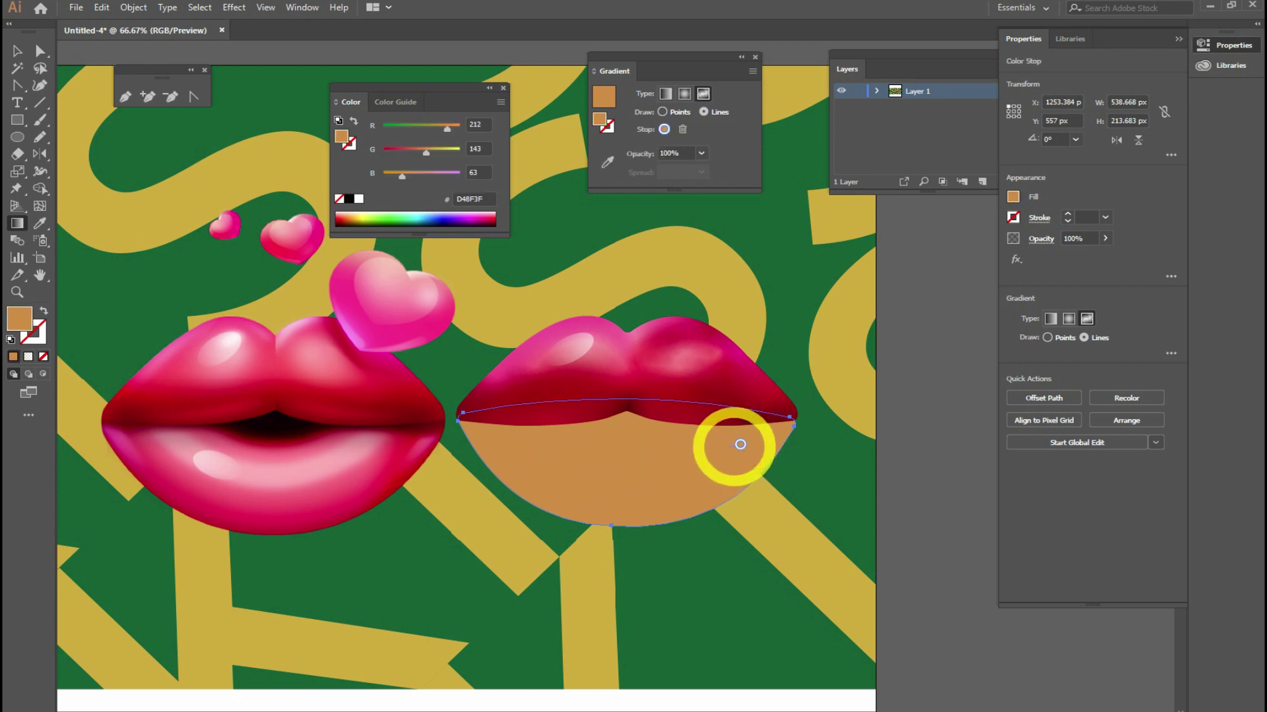
left_click(629, 491)
left_click(492, 433)
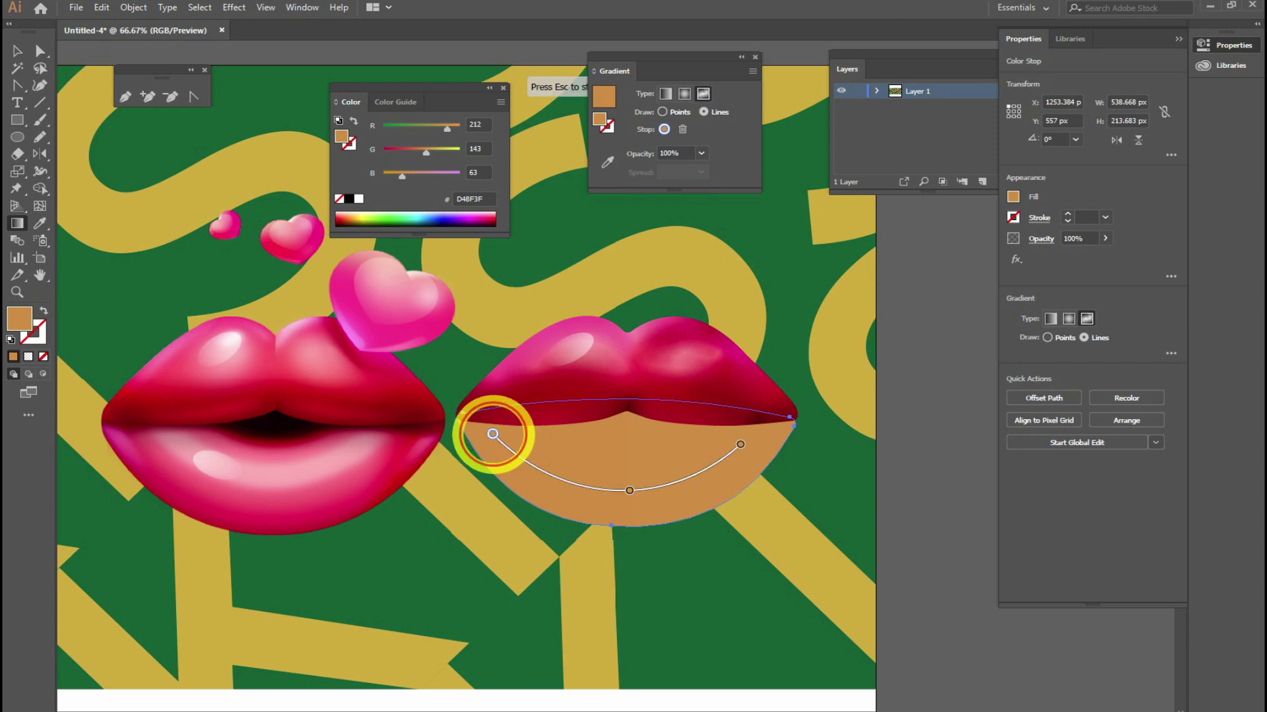
left_click(740, 444)
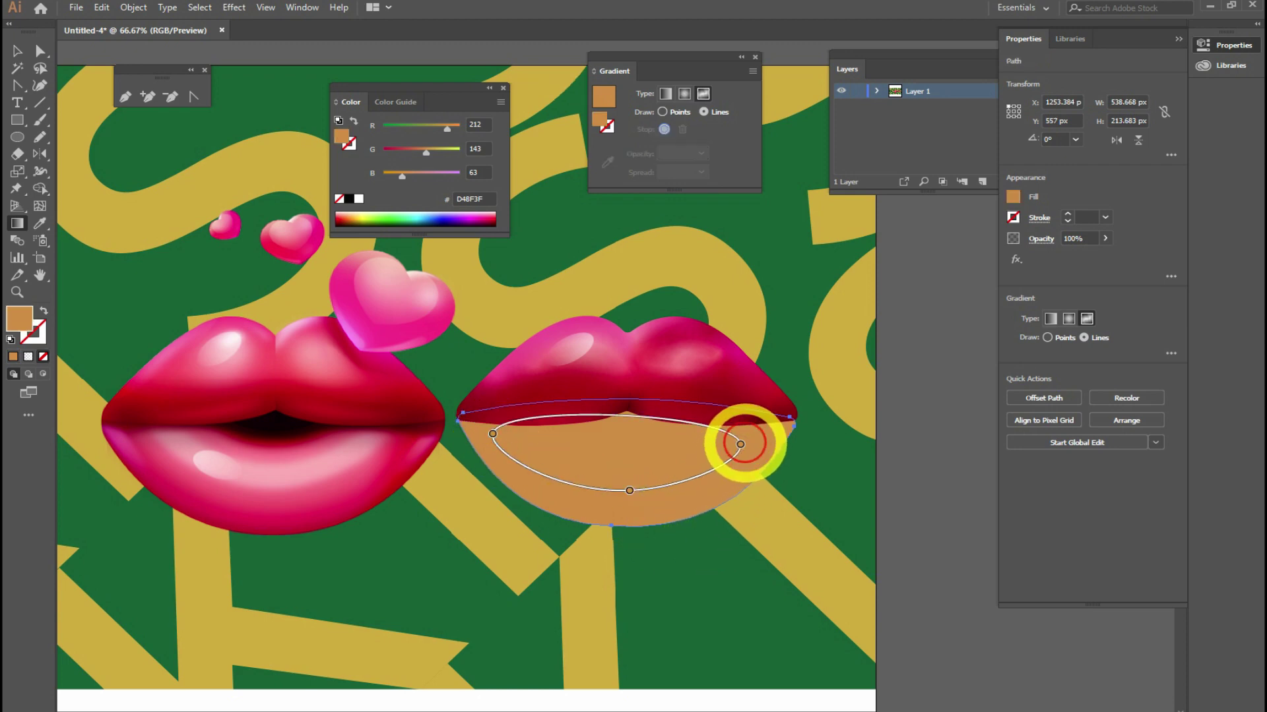
key("Escape")
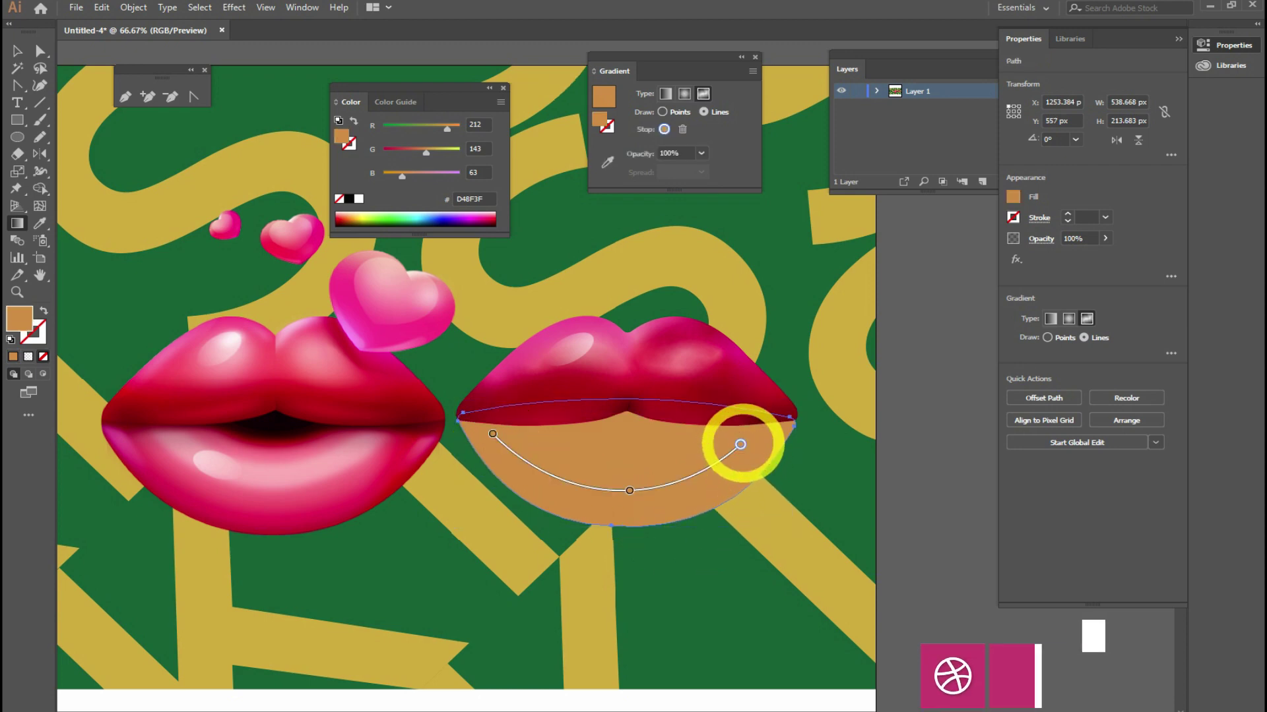
key("ctrl+z")
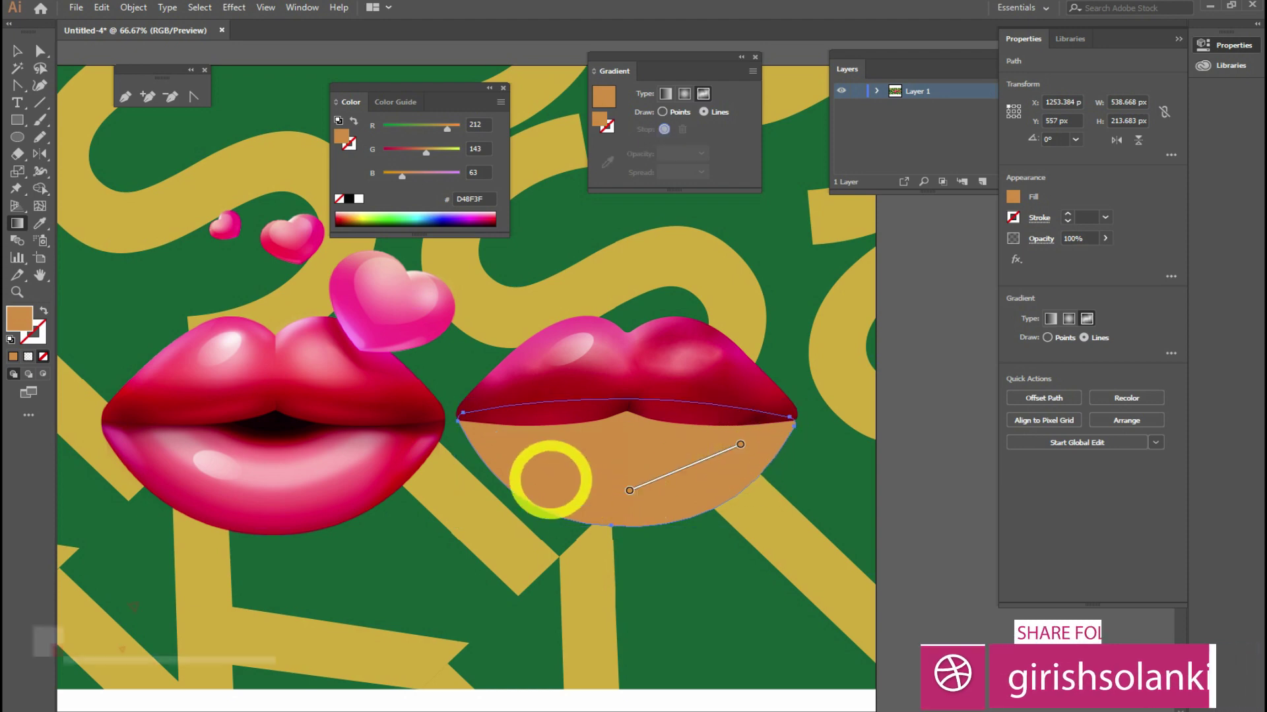
left_click(503, 438)
left_click_drag(503, 438, 776, 493)
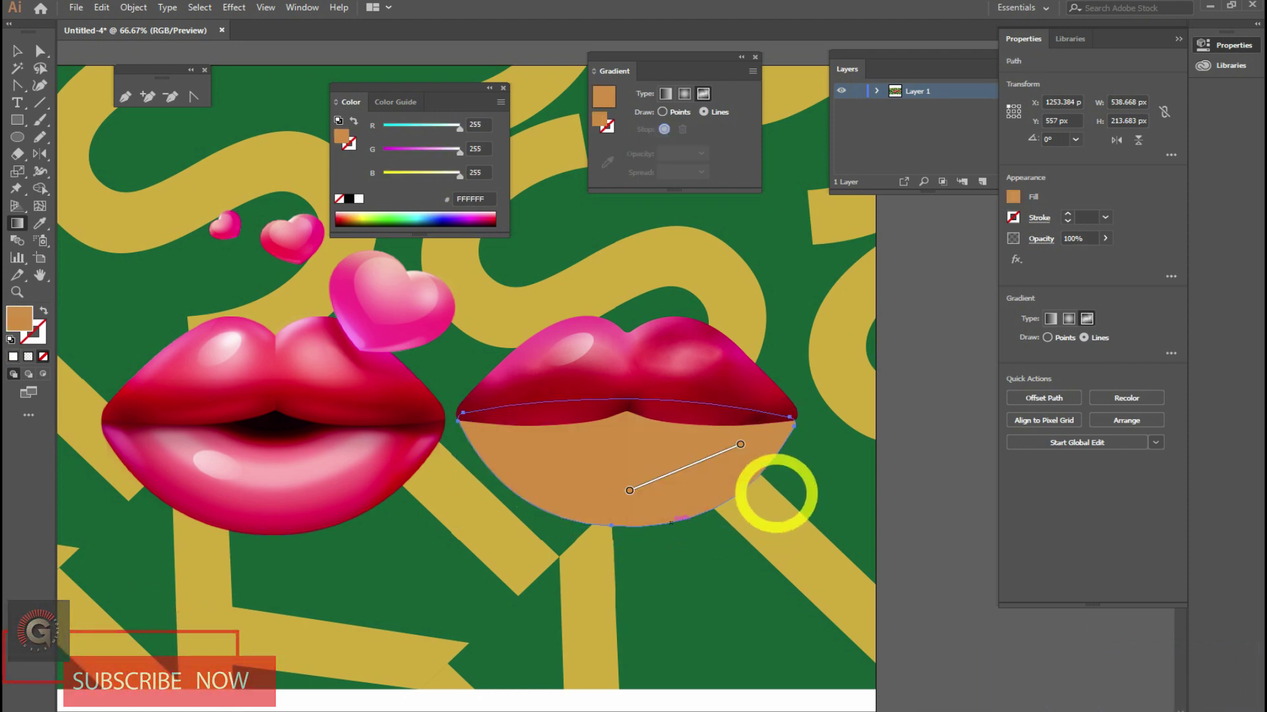
left_click(630, 490)
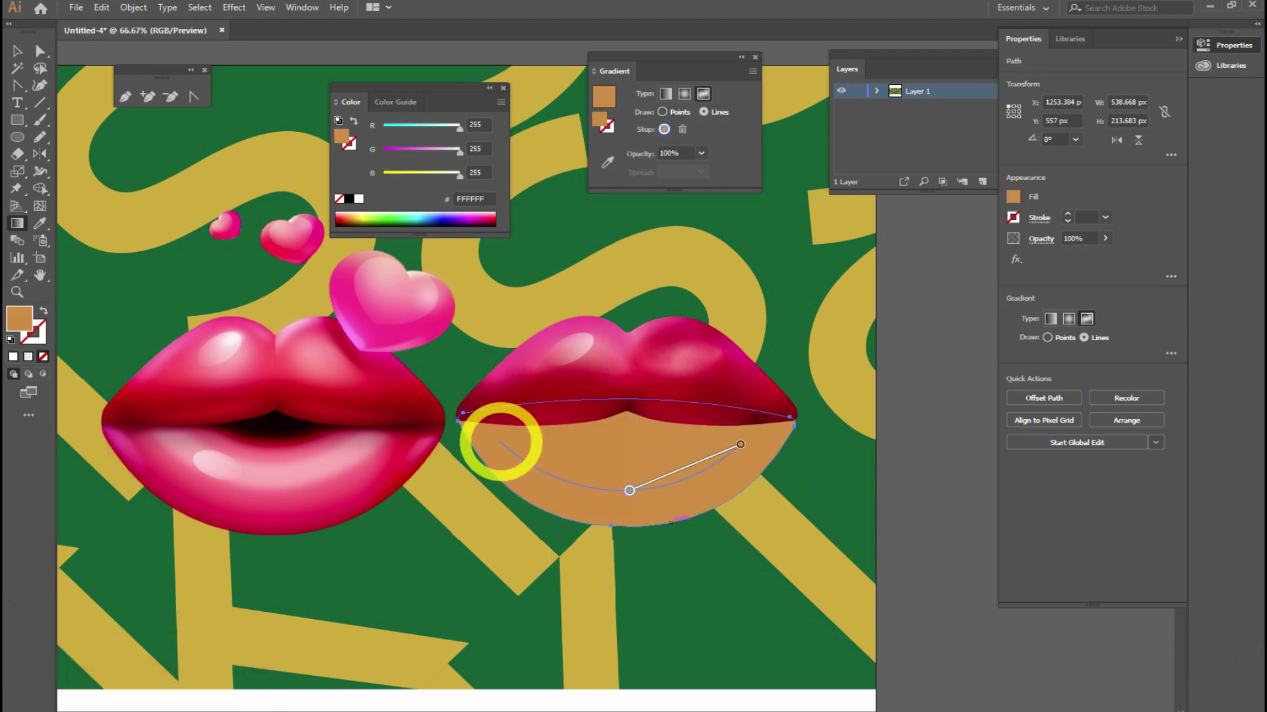
left_click(501, 444)
Step: Colour the three stops of the curved line with light pinks sampled from matching spots on the reference's lower lip
left_click(607, 162)
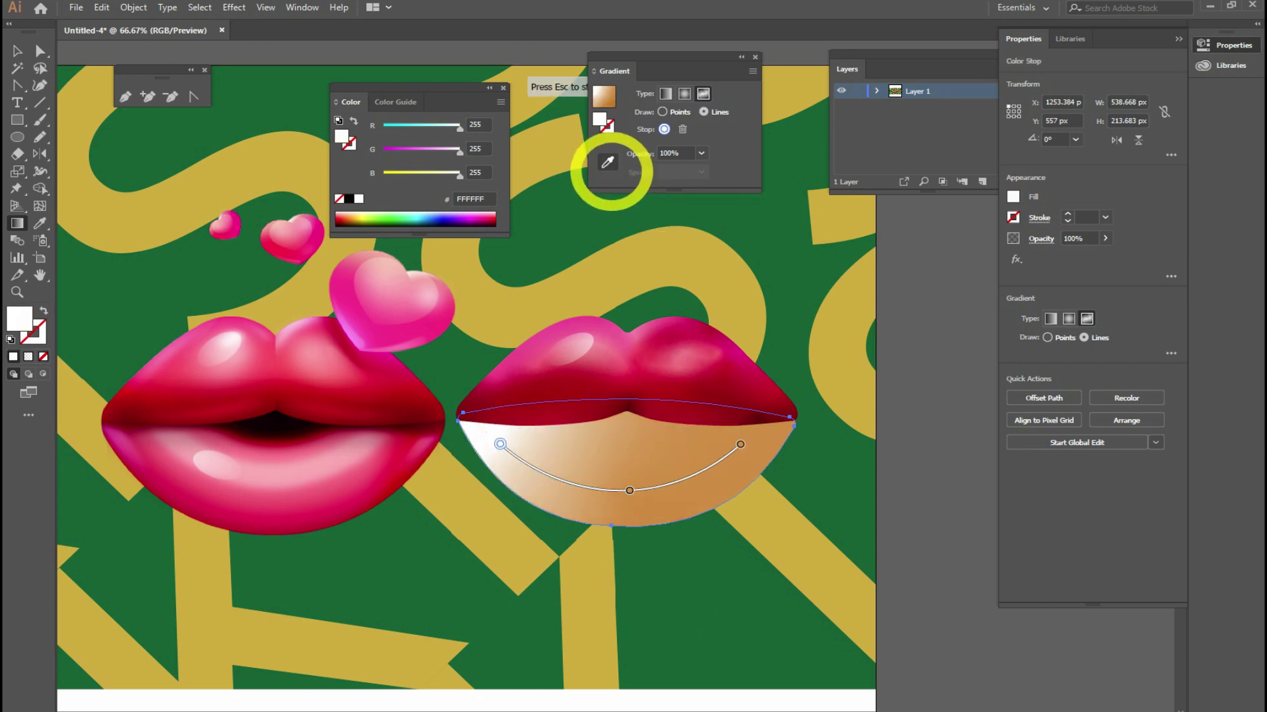
left_click(169, 439)
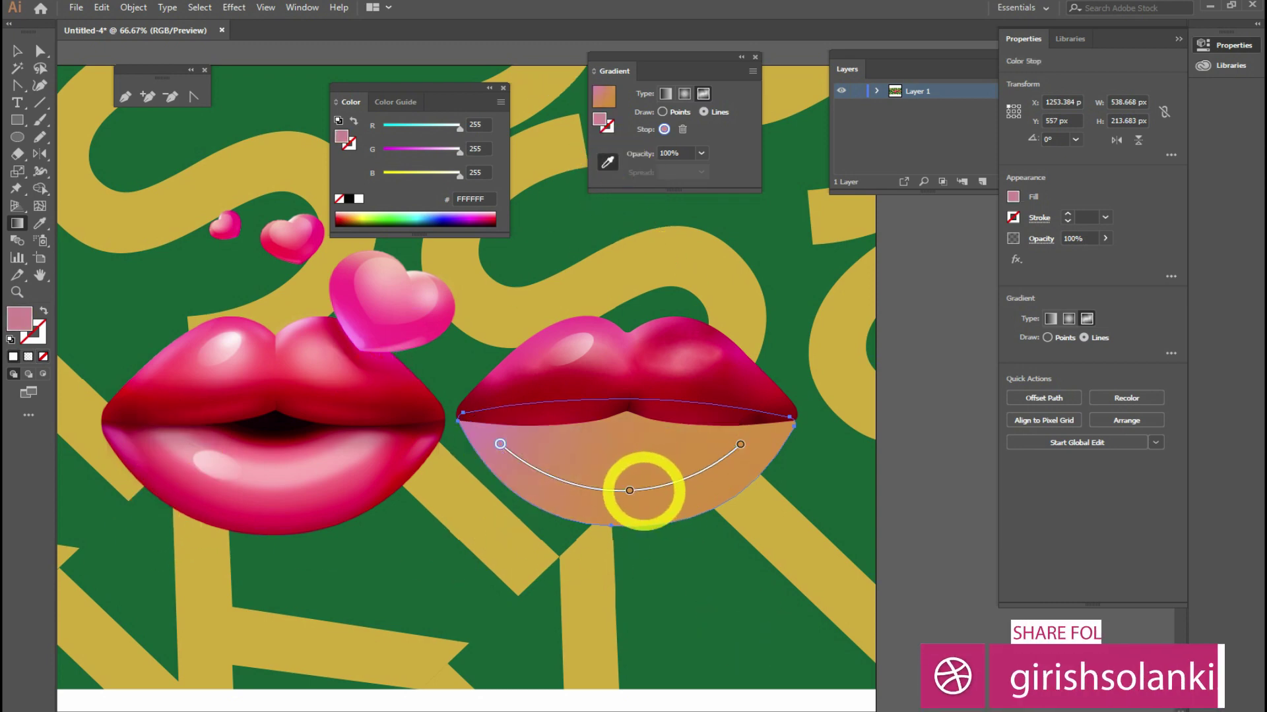
left_click(270, 466)
left_click(740, 444)
left_click(369, 446)
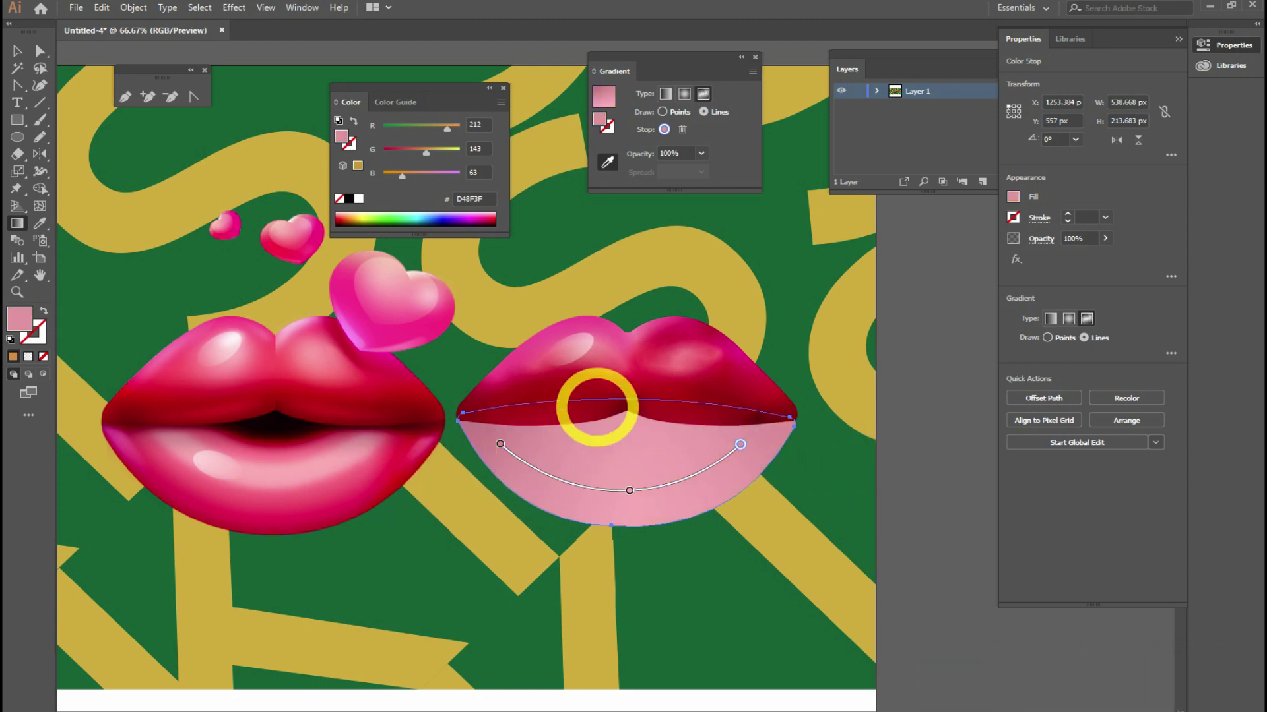
left_click(608, 161)
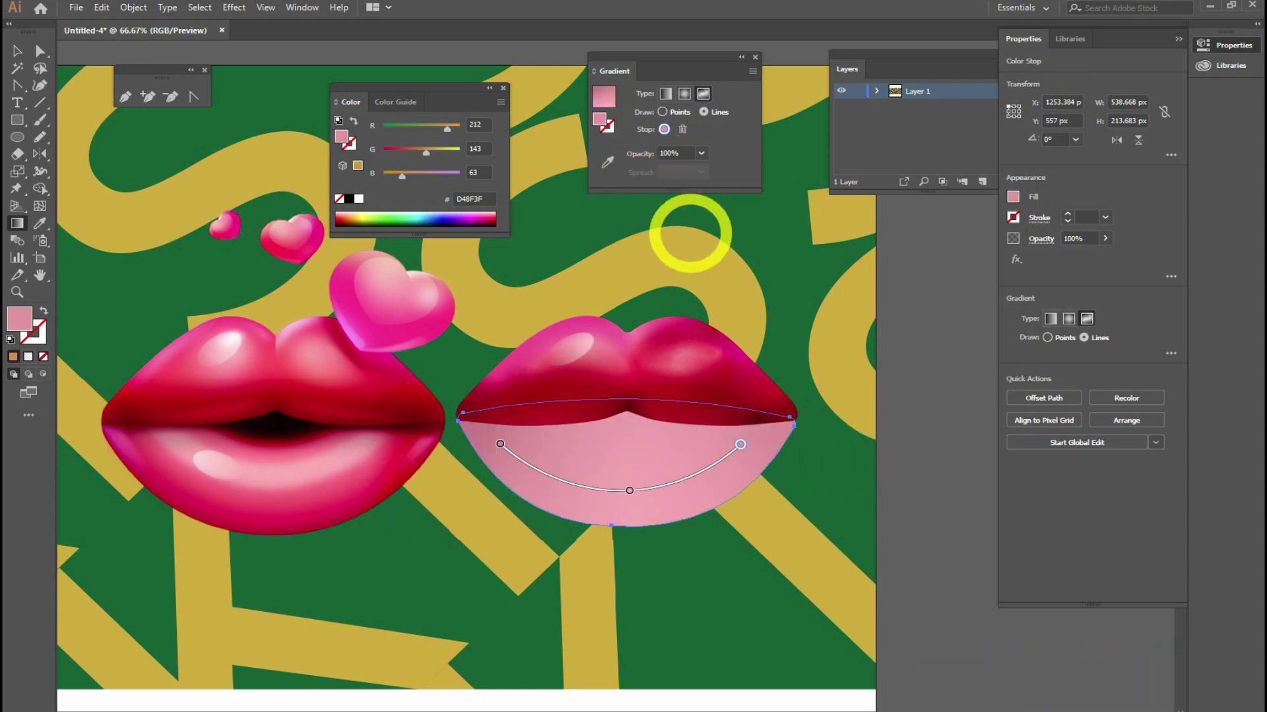
key("Escape")
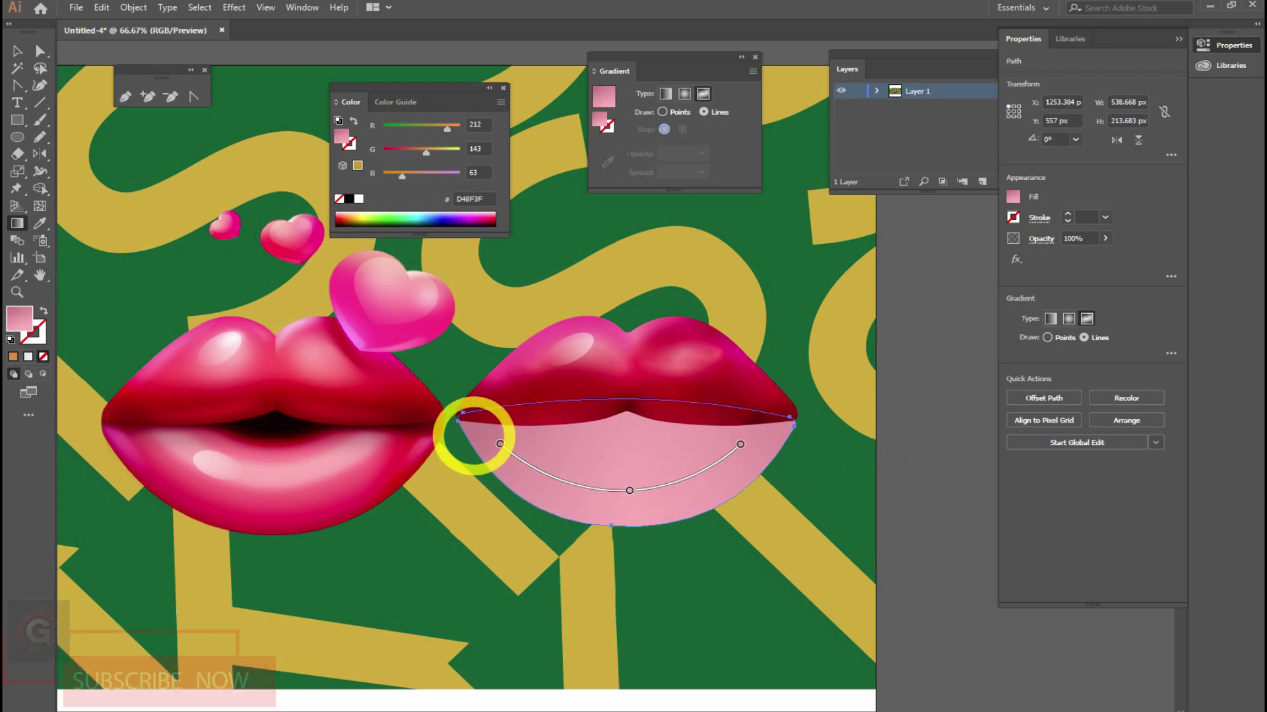
Step: Add a second three-stop gradient line following the lower lip's bottom edge from corner to corner
left_click(473, 435)
left_click(623, 518)
left_click(778, 438)
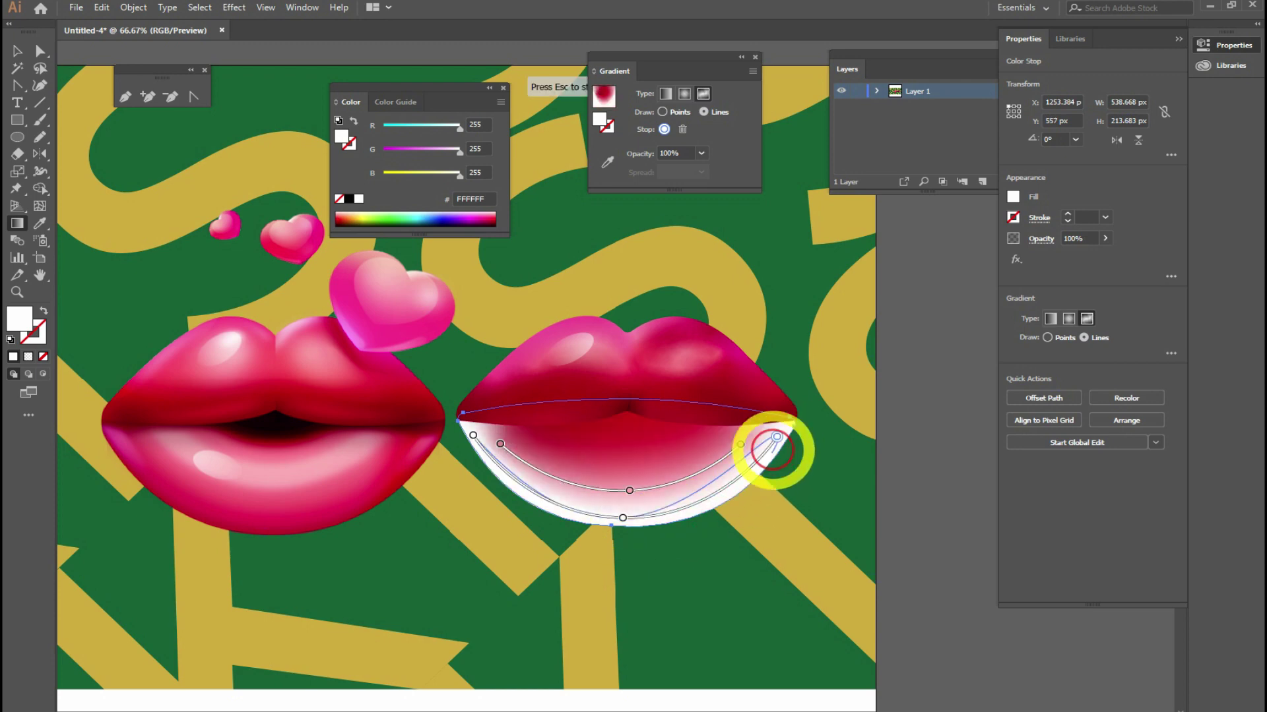
Step: Colour the bottom-edge line's three stops with deep magenta-pinks sampled from the rim of the reference's lower lip
left_click(607, 161)
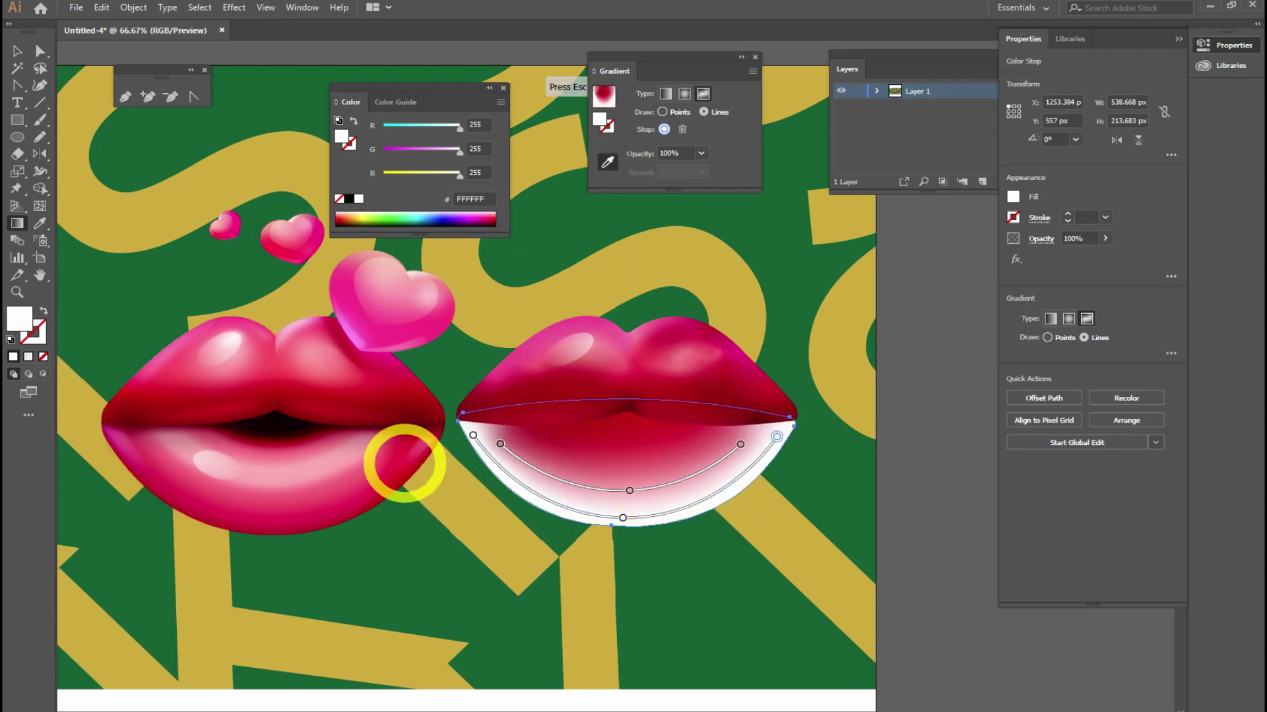
left_click(416, 486)
left_click(623, 517)
left_click(340, 517)
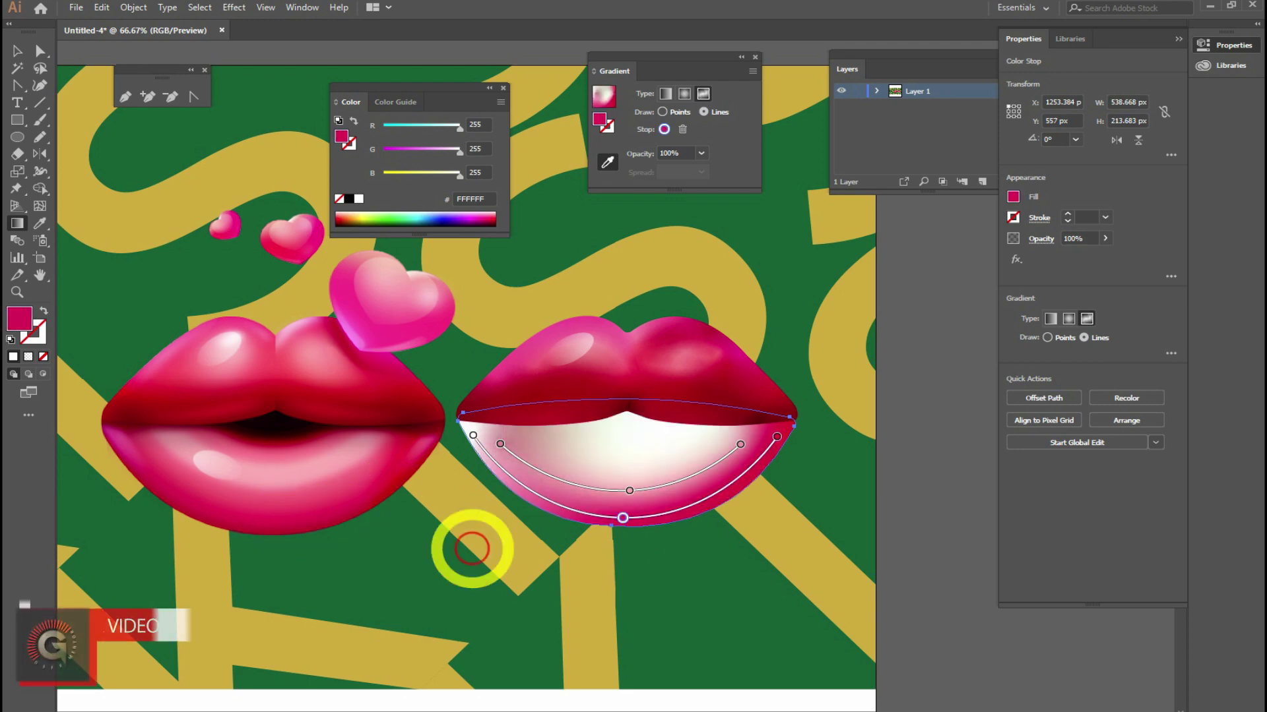
left_click(473, 435)
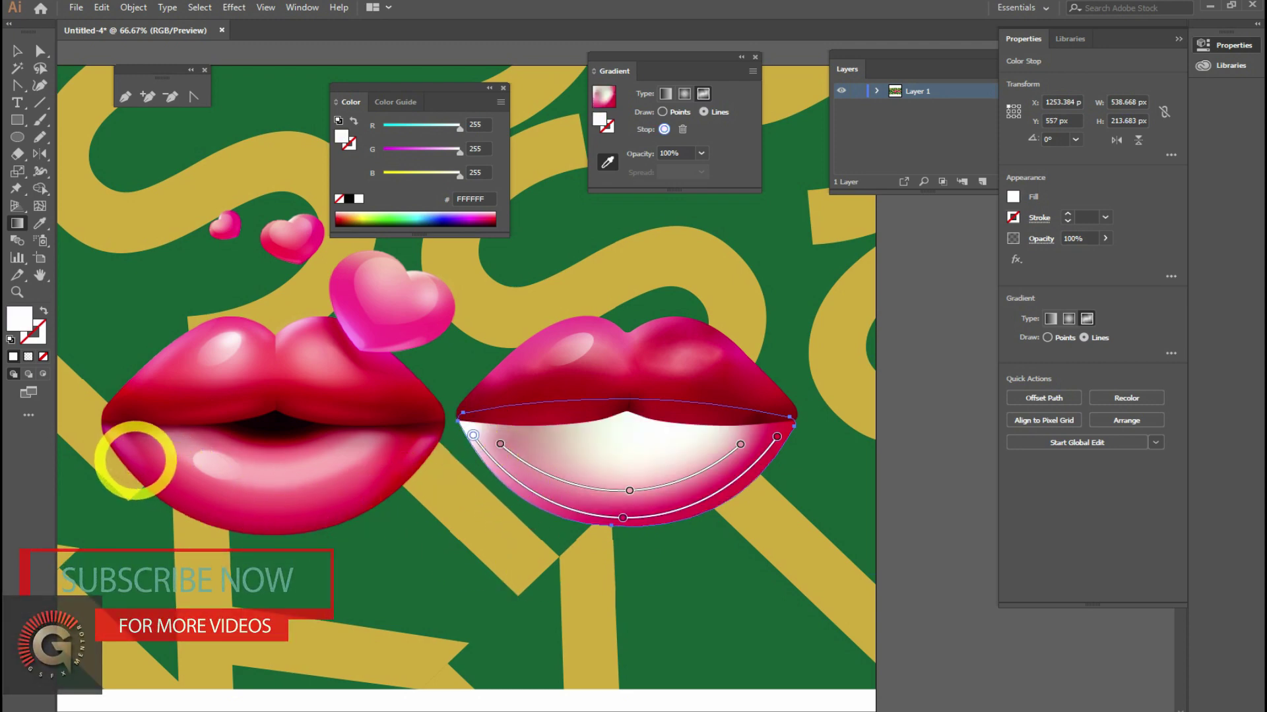
left_click(136, 453)
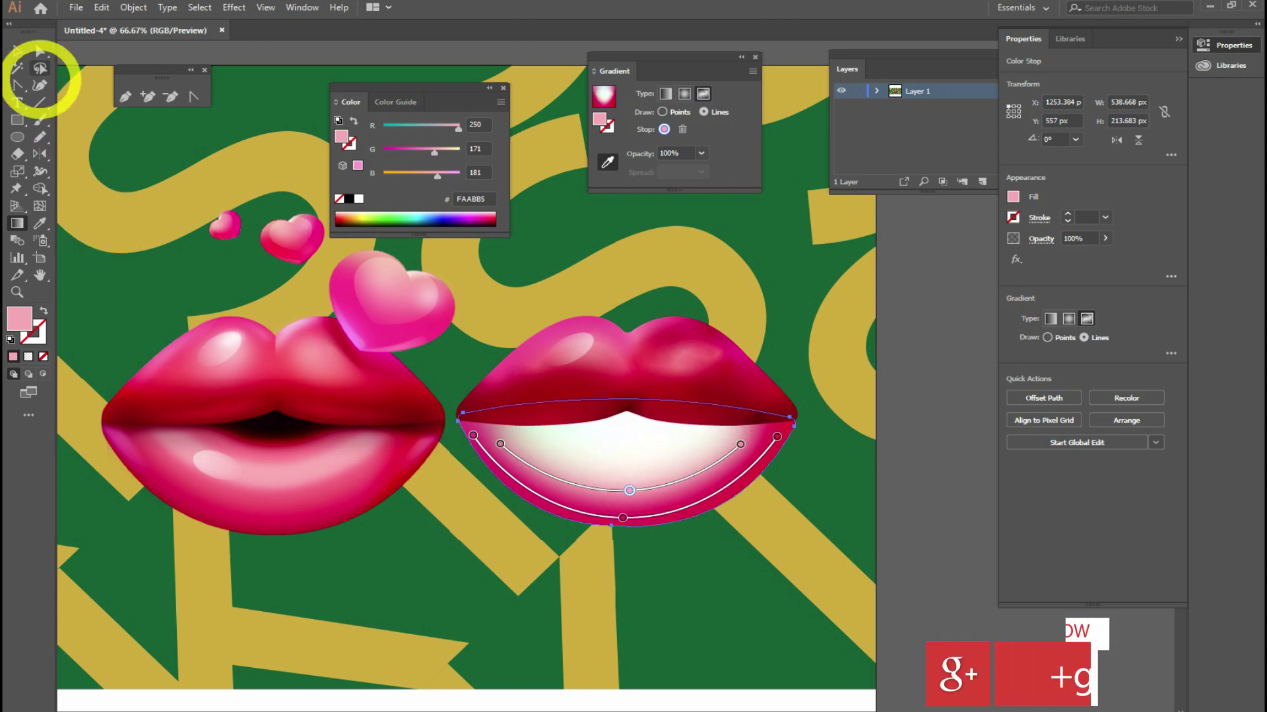
Step: Move the lower lip down to Y 641 px, clear of the upper lip, and add a short curved gradient line dipping from its upper edge
left_click(18, 51)
left_click_drag(628, 518, 638, 556)
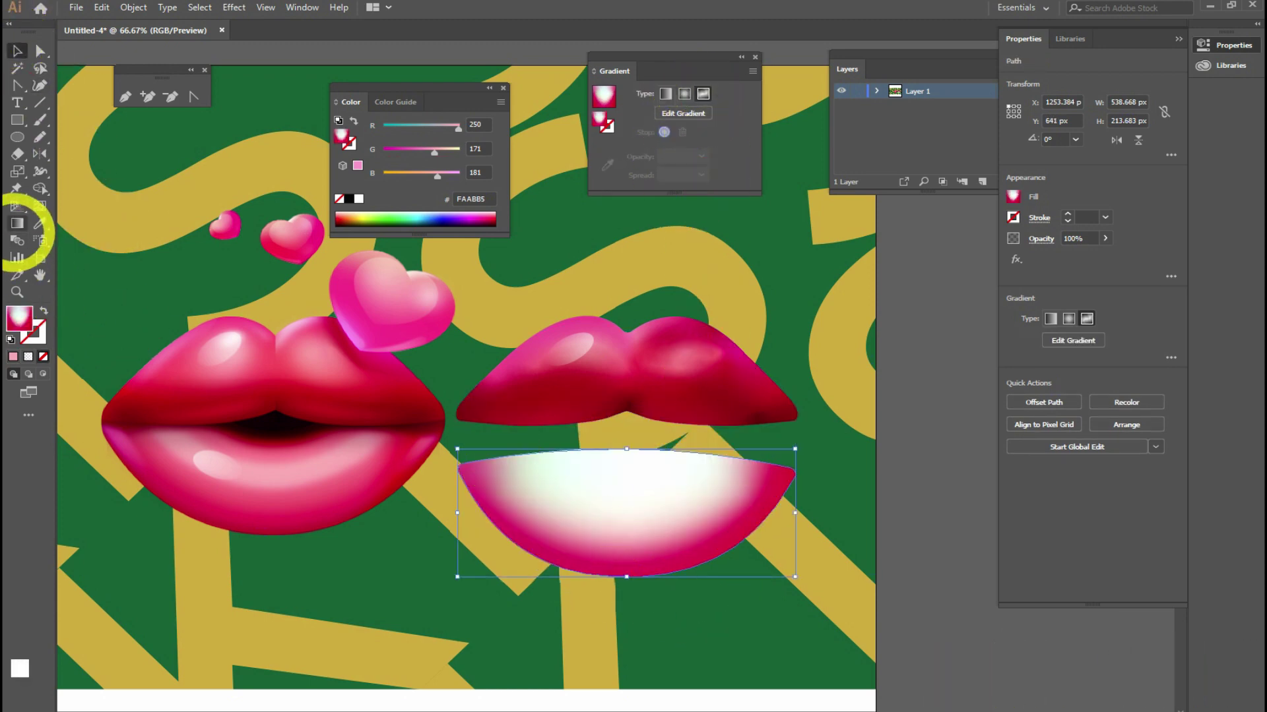
left_click(19, 223)
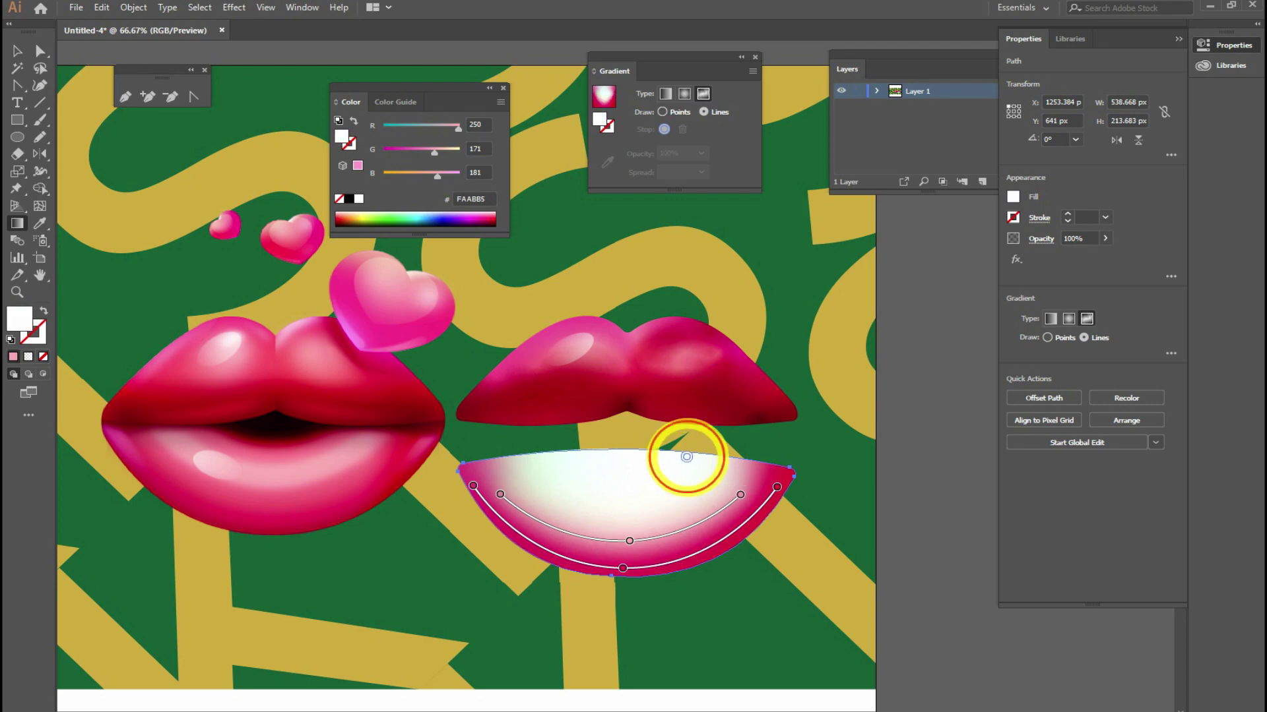
left_click(686, 456)
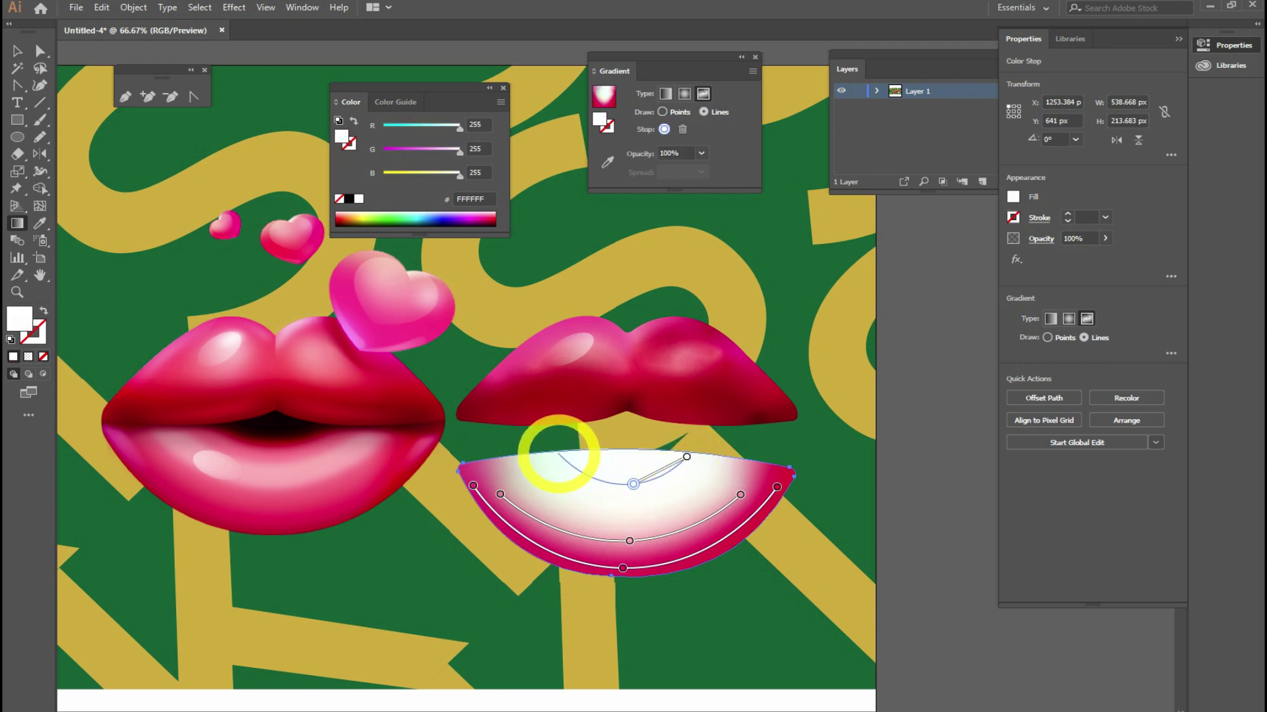
left_click(557, 454)
Step: Colour the upper-edge line's three stops with black and dark reds sampled from the reference's mouth opening
left_click(607, 161)
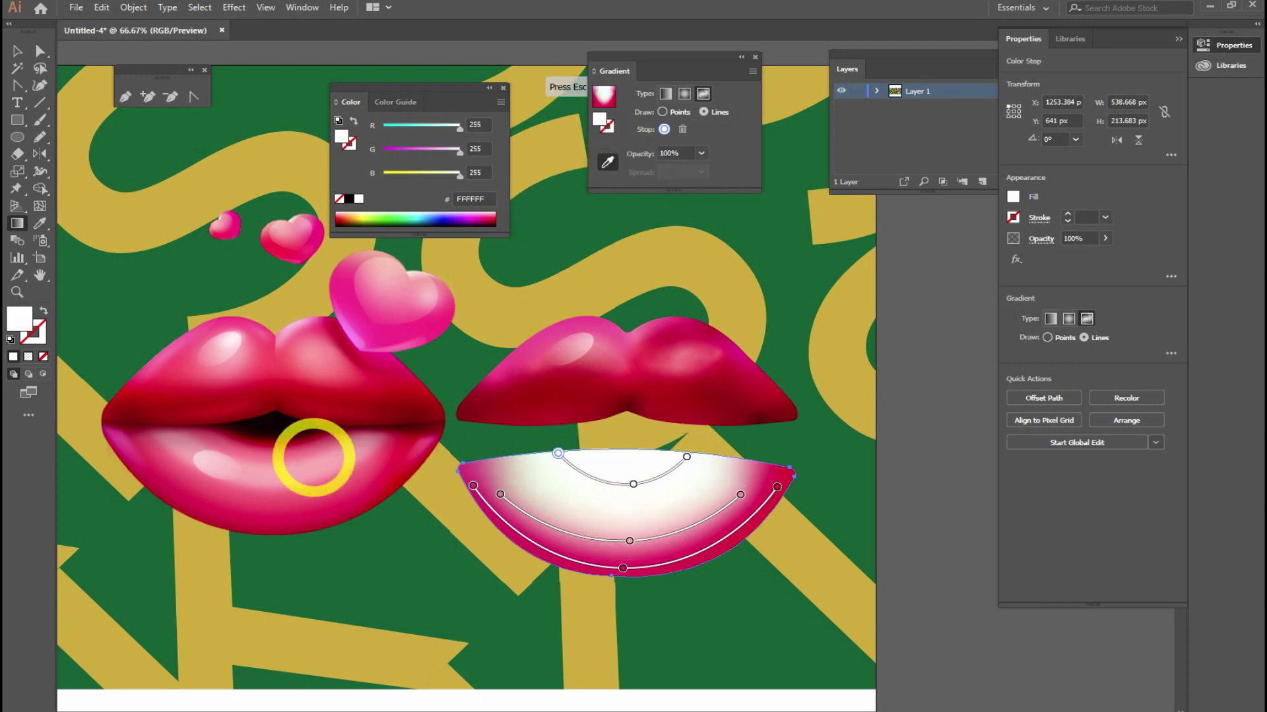
left_click(283, 430)
left_click(632, 485)
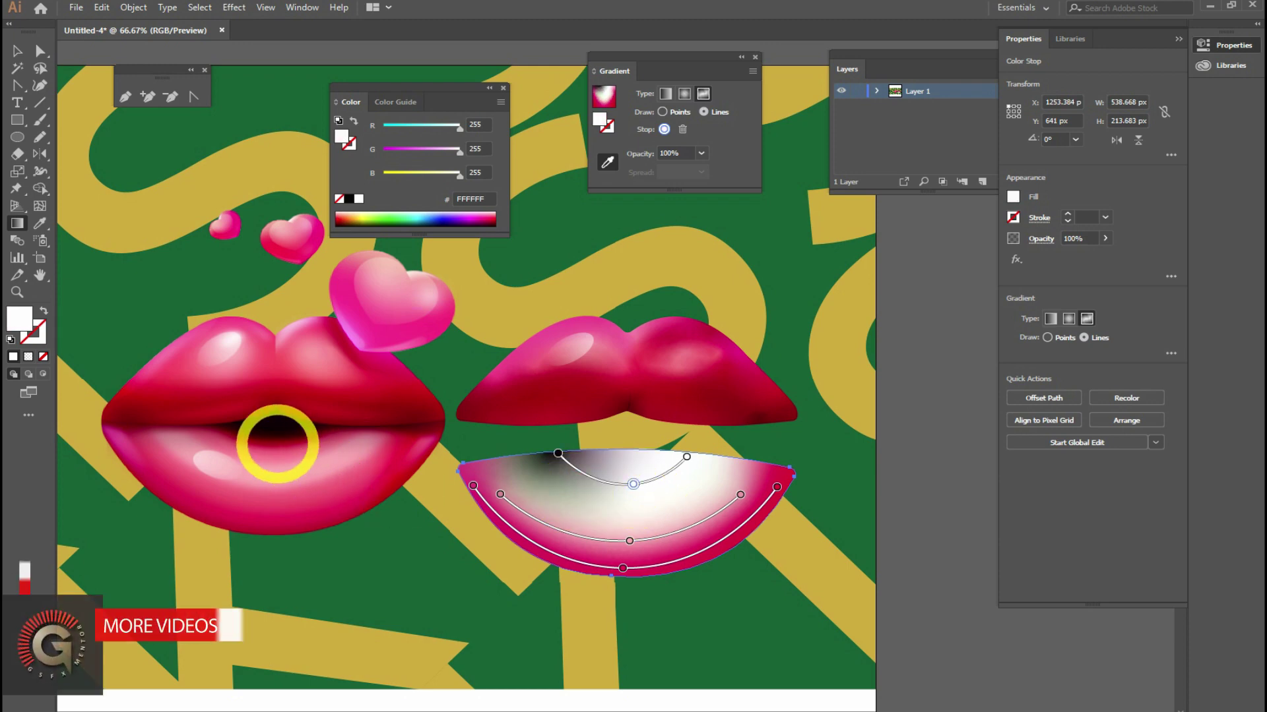
left_click(316, 443)
left_click(686, 456)
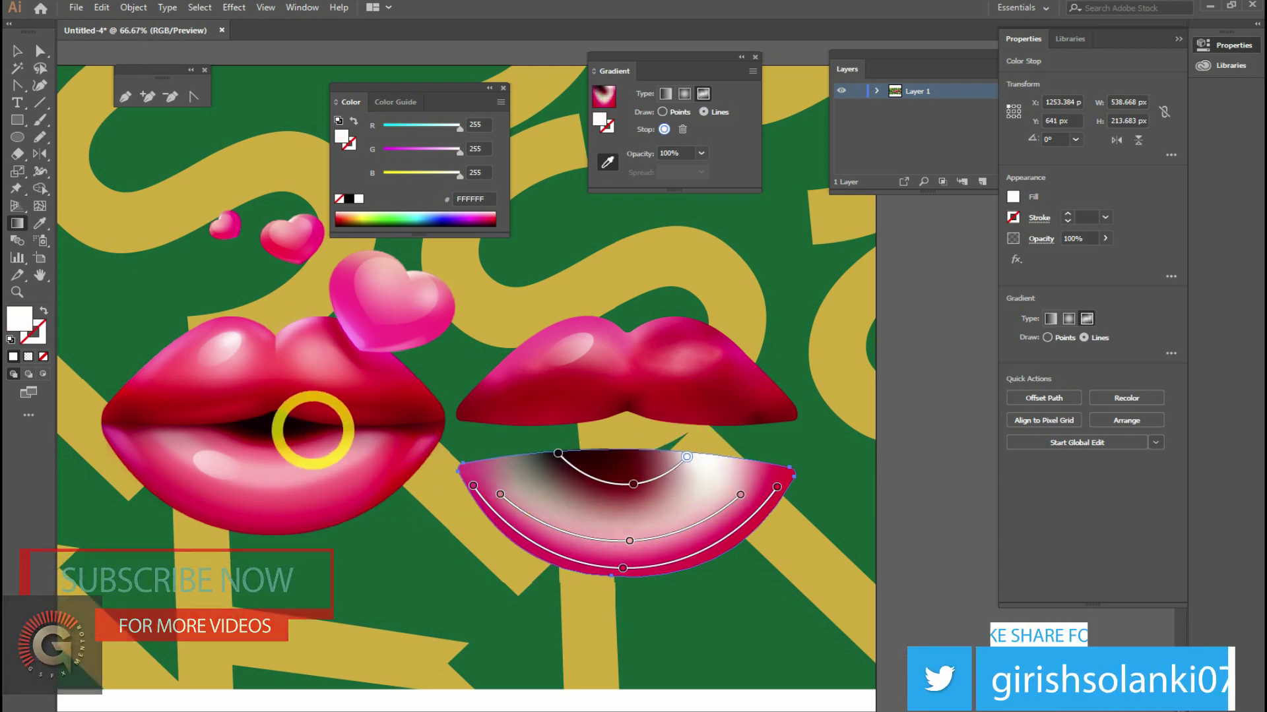
left_click(331, 426)
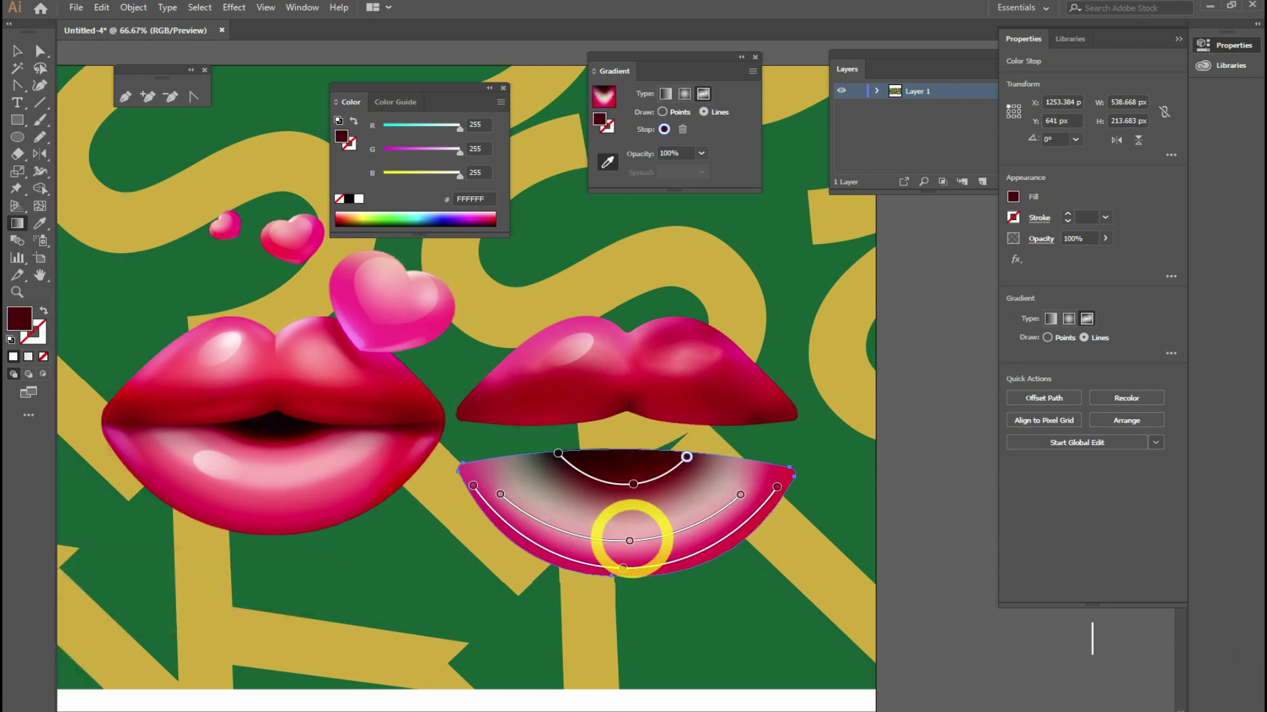
Step: Shift the middle gradient line's stops slightly upward and recolour them with pinks sampled from the reference's lower lip
left_click(629, 540)
left_click(268, 458)
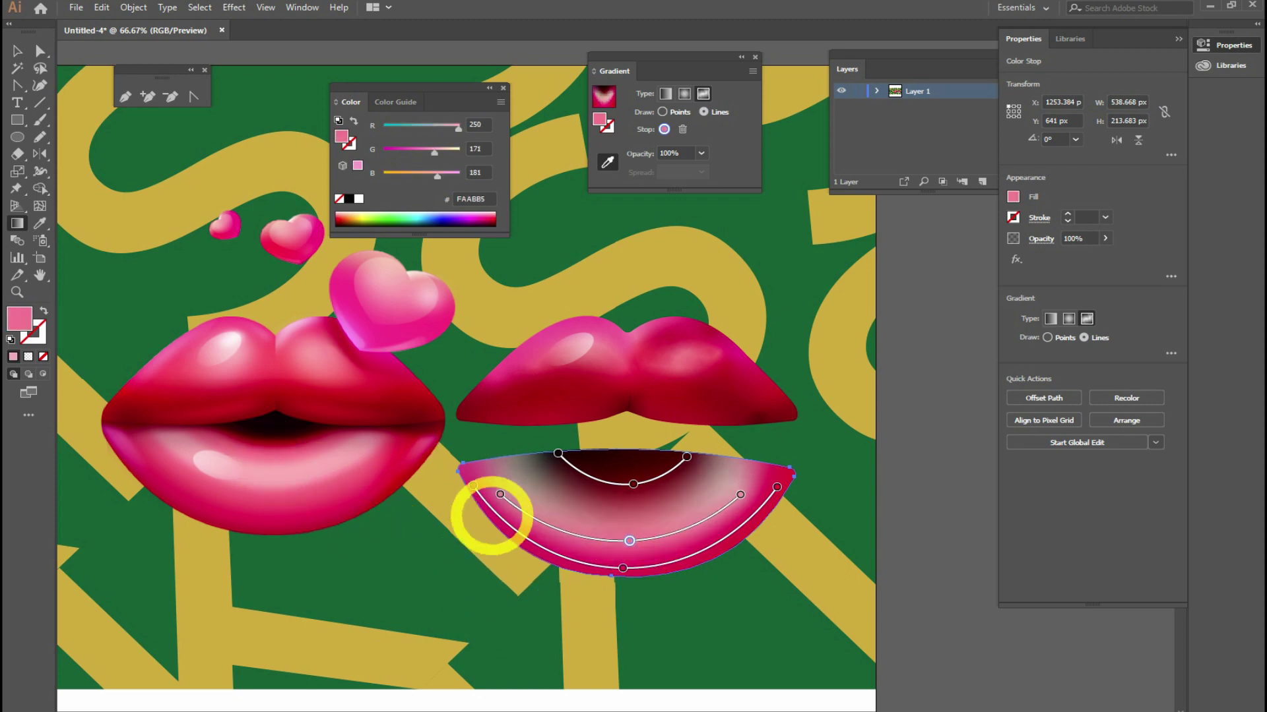
left_click(624, 538)
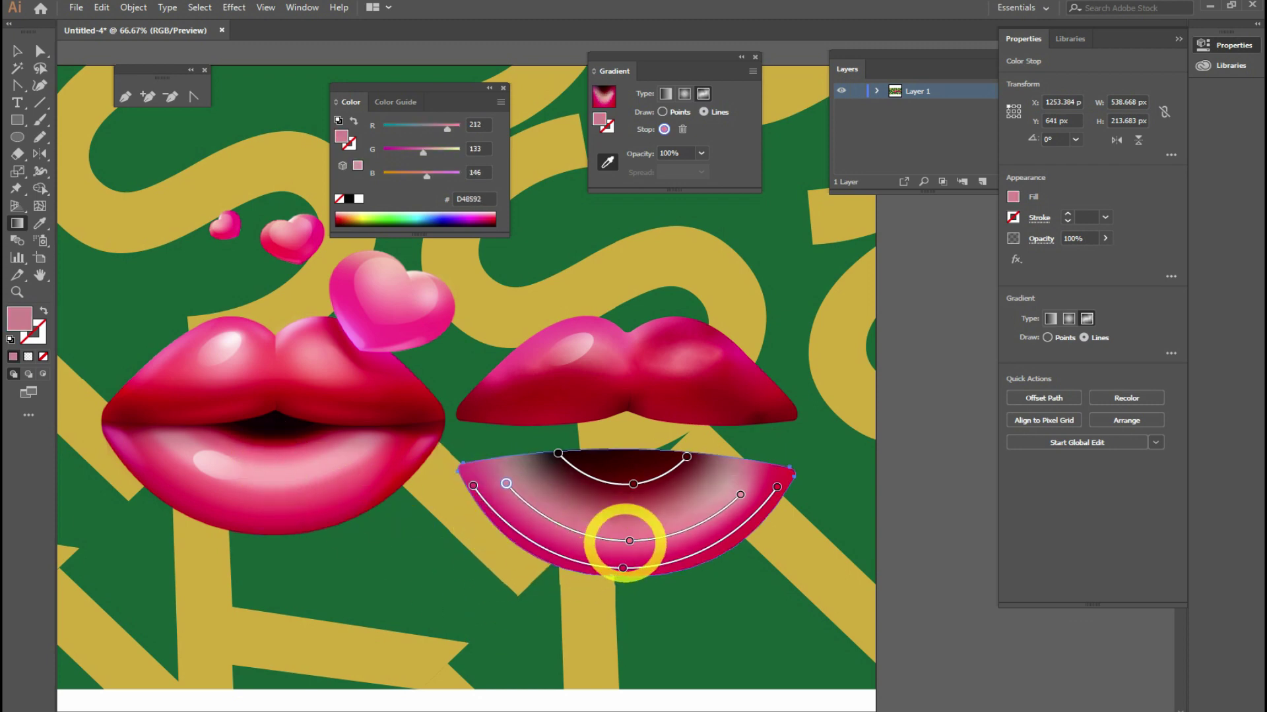
left_click_drag(740, 495, 739, 480)
left_click(713, 489)
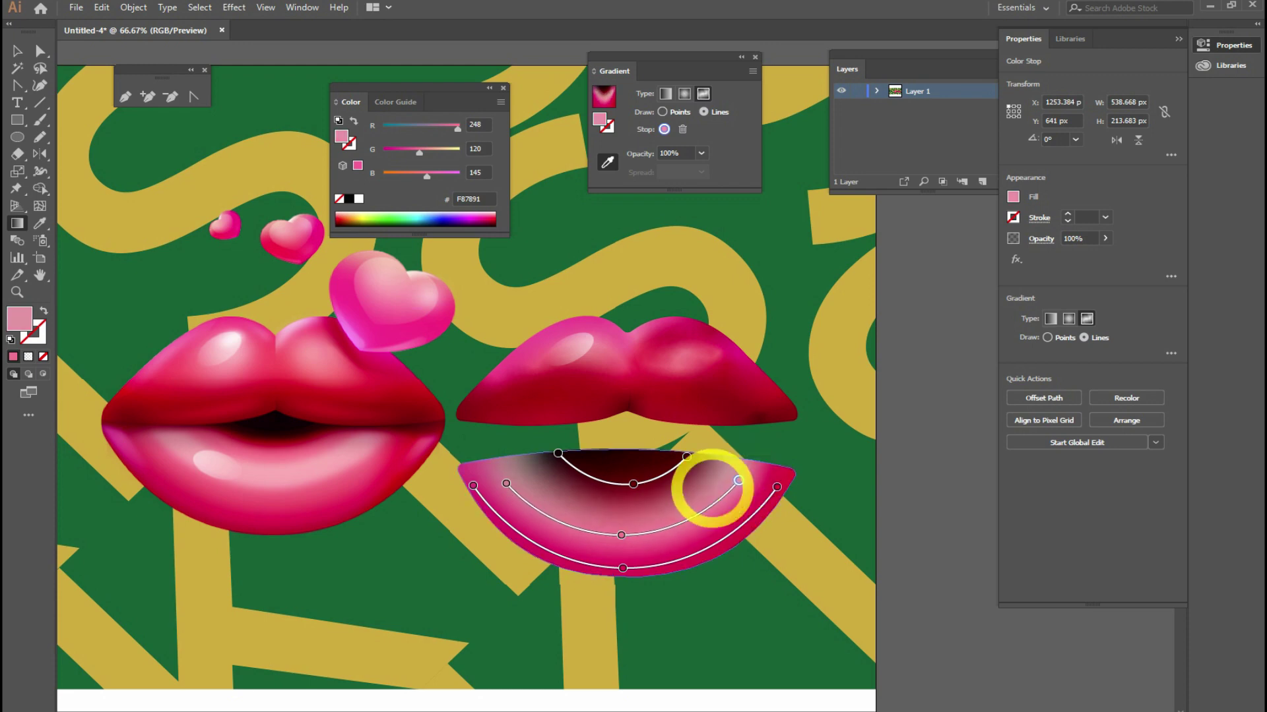
left_click(374, 443)
left_click_drag(506, 483, 506, 477)
left_click(181, 449)
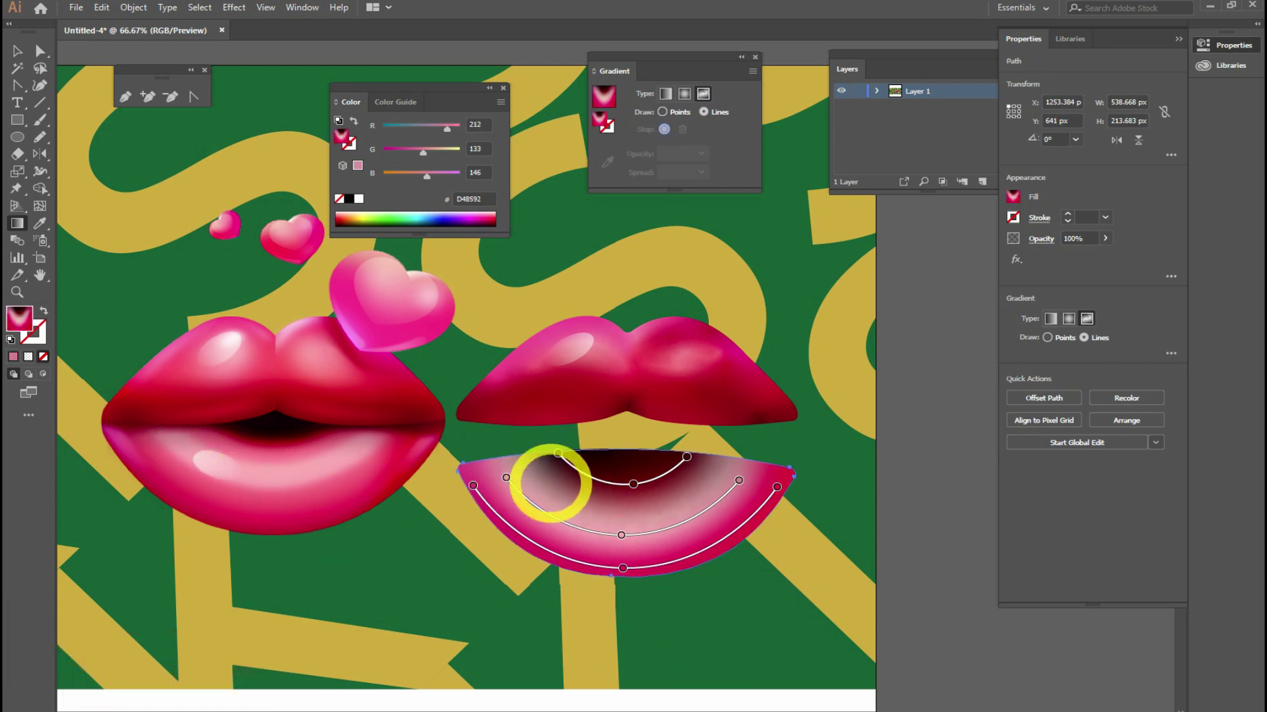
Step: Draw a curved three-stop freeform gradient line across the lower lip, between the dark upper-edge line and the pink middle line
left_click(529, 467)
left_click(621, 510)
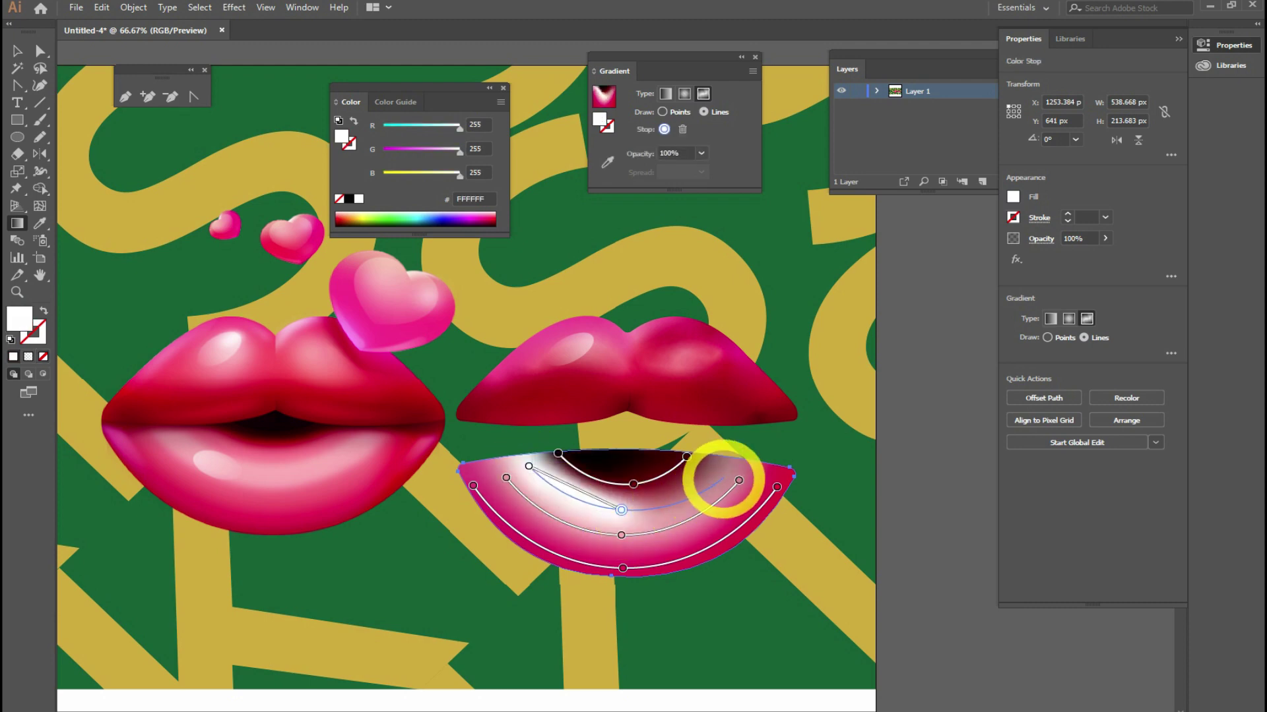
left_click(731, 468)
key("Escape")
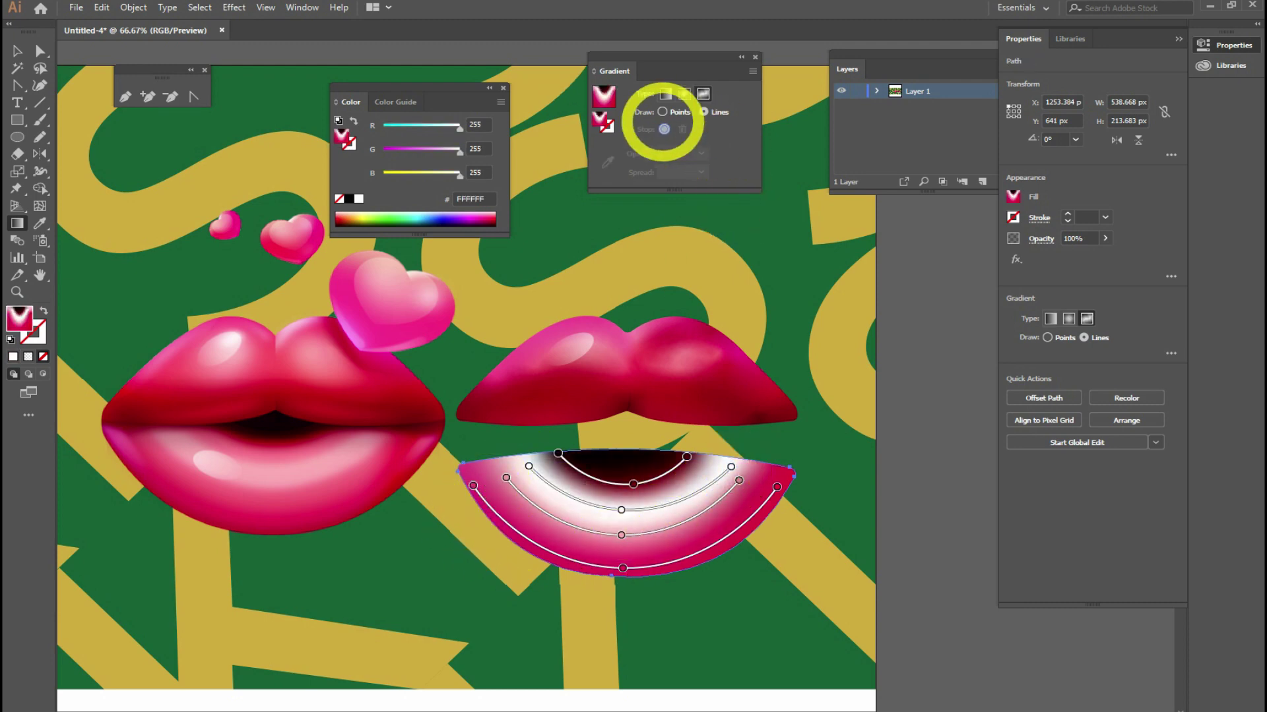
Step: Colour the new line's three stops with dark reds sampled from the shadowed mouth area of the reference lips
left_click(621, 510)
left_click(607, 161)
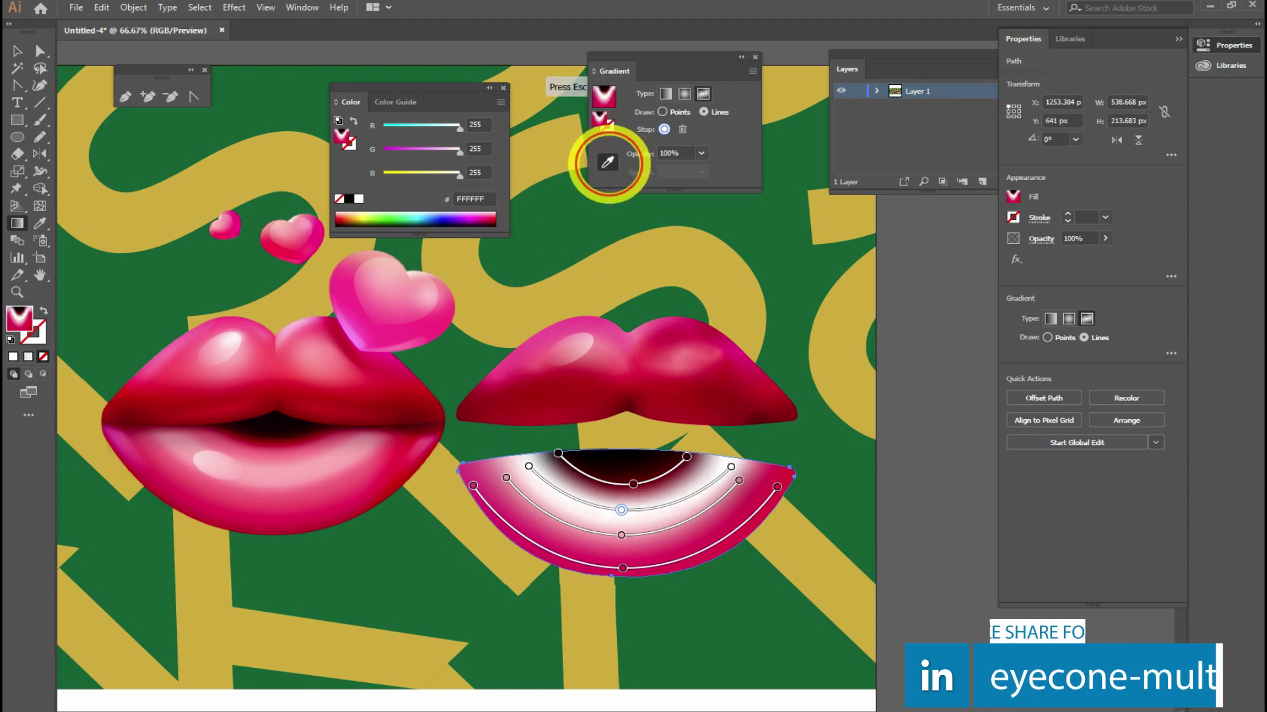
left_click(259, 459)
left_click(528, 467)
left_click(218, 438)
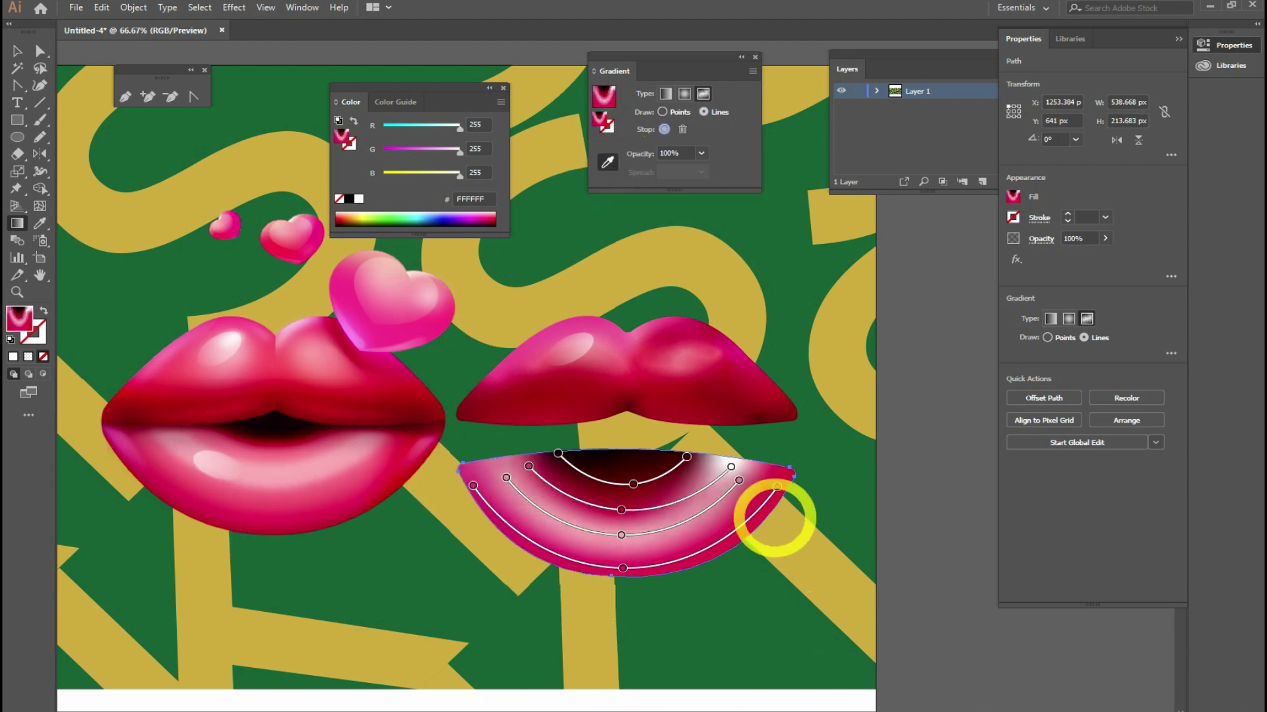
left_click(731, 466)
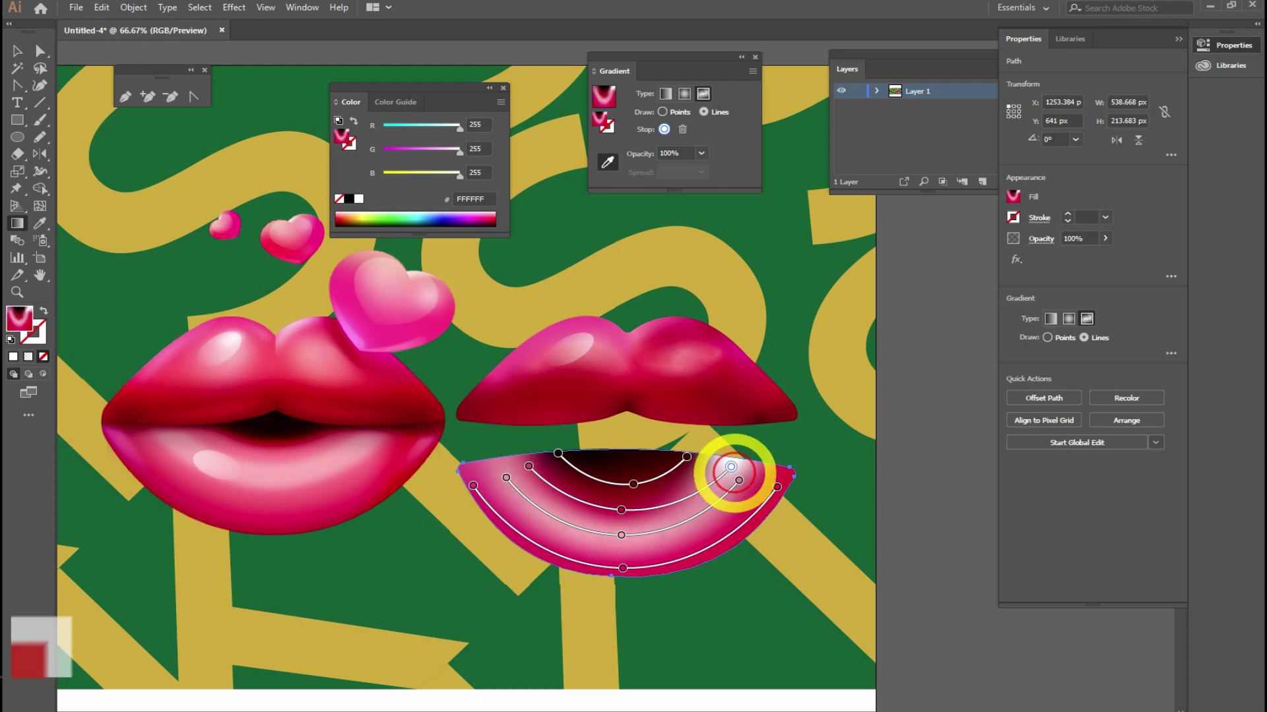
left_click(348, 433)
Step: Nudge the pink line's centre stop down and the uppermost line's centre stop sideways, and recolour the uppermost line's left stop dark red from the reference
left_click(621, 535)
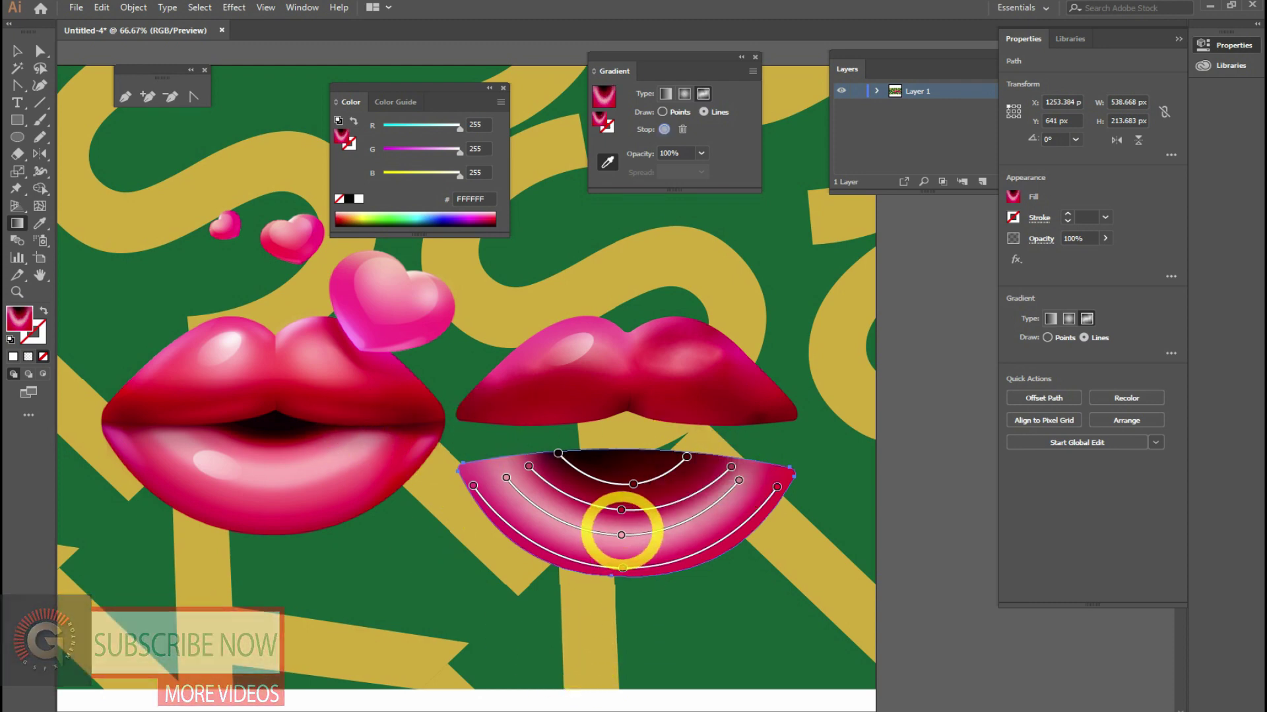
left_click_drag(621, 535, 623, 542)
left_click_drag(633, 483, 618, 484)
left_click(558, 453)
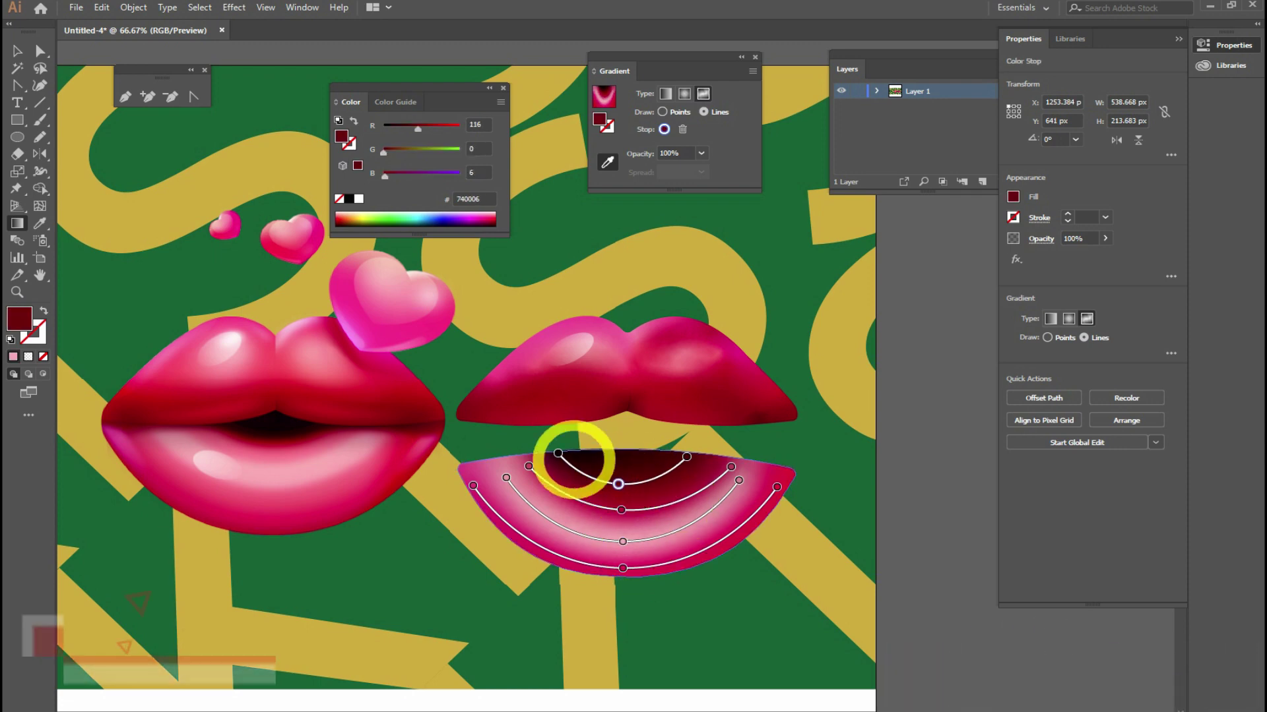
left_click(258, 438)
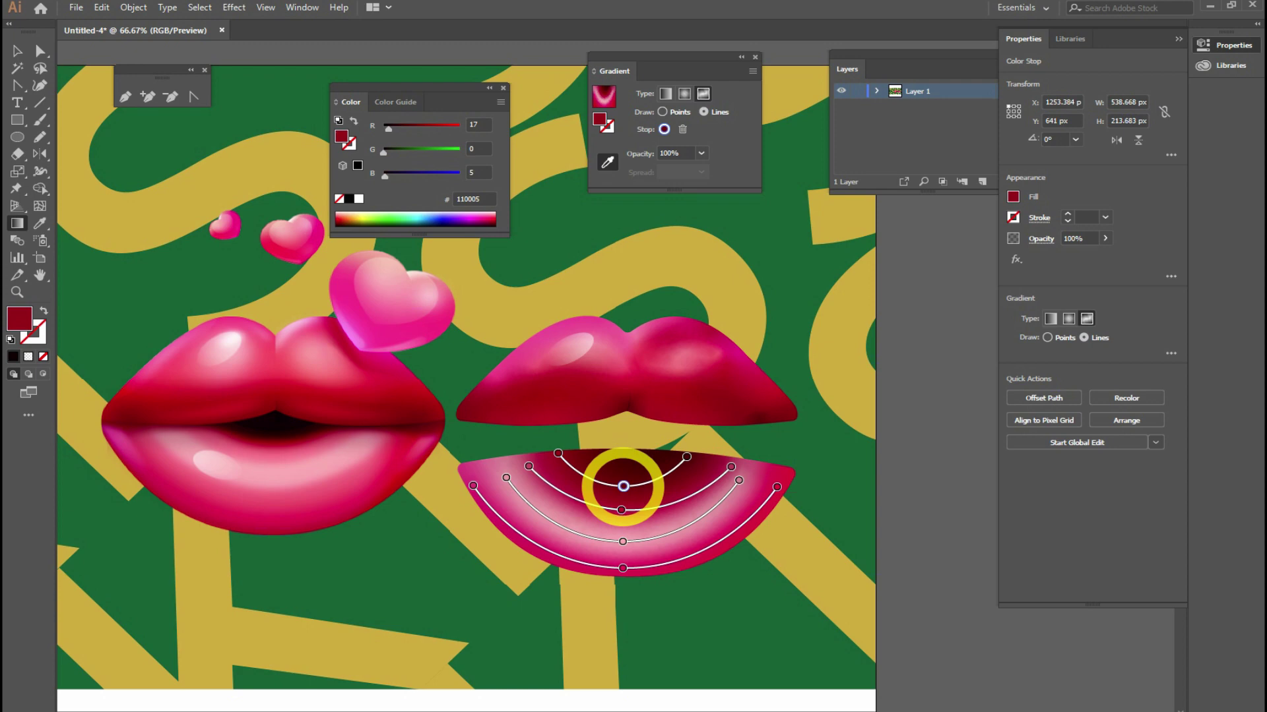
Step: Add a single colour stop at the middle of the lower lip's upper edge and colour it near-black from the reference's mouth opening
key("Escape")
left_click(778, 387)
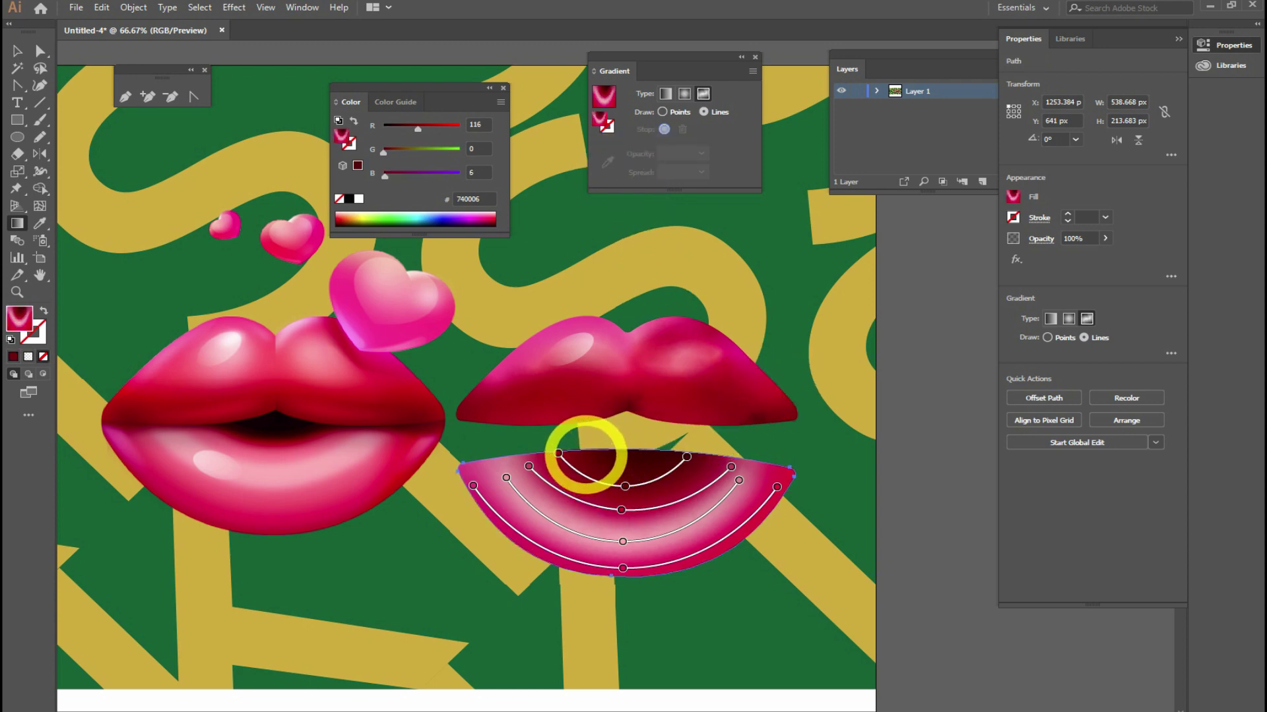
left_click(616, 453)
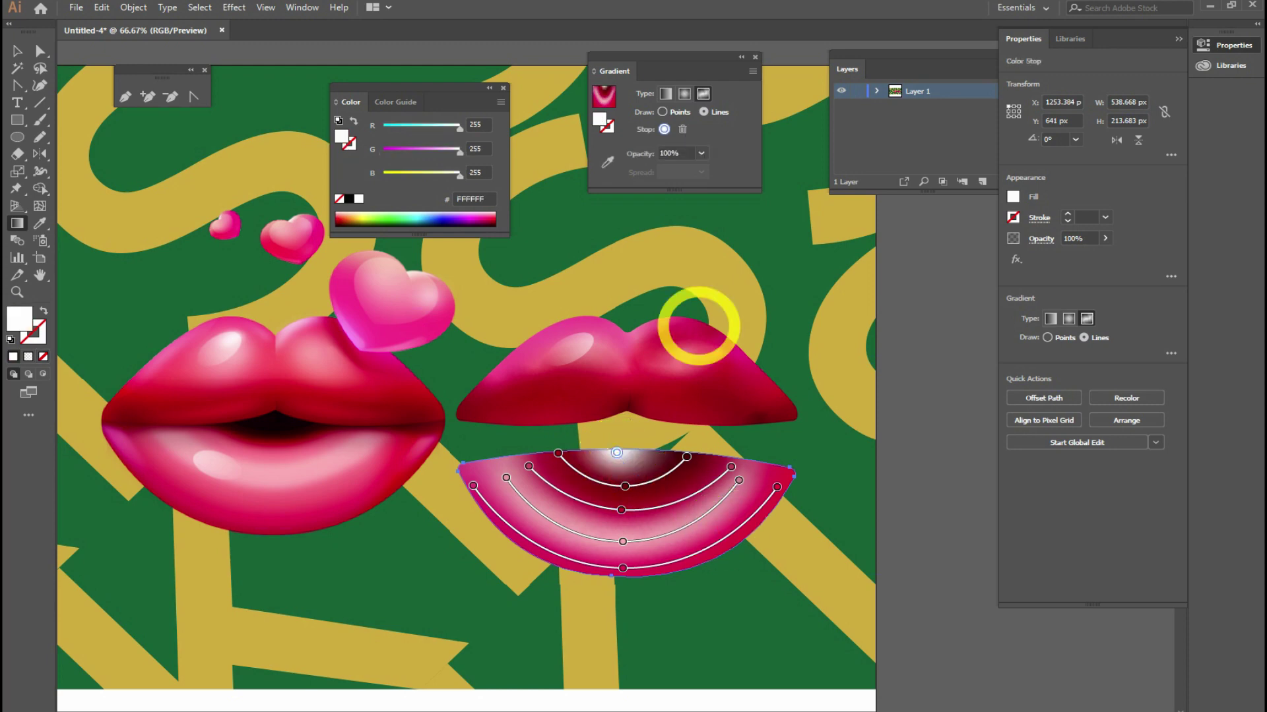
left_click(607, 163)
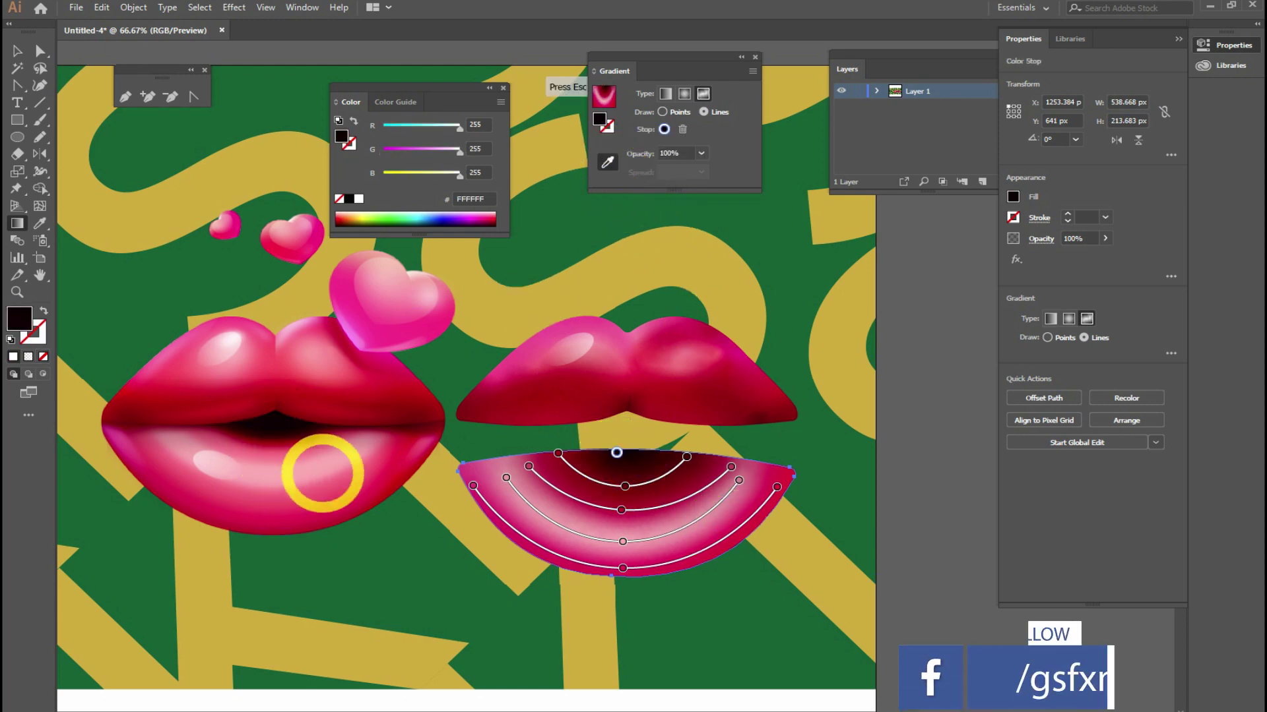
Step: Move the lower lip up to about Y 556 px so it tucks beneath the upper lip
left_click(17, 51)
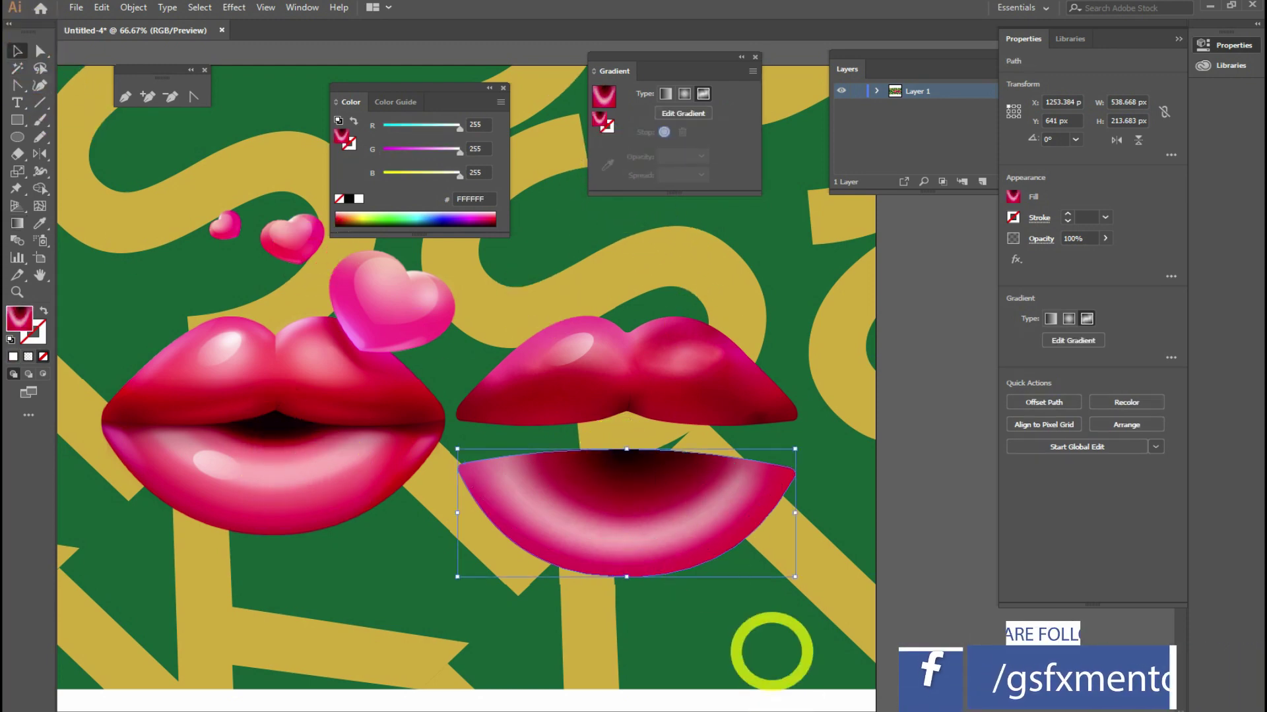
left_click_drag(730, 513, 730, 466)
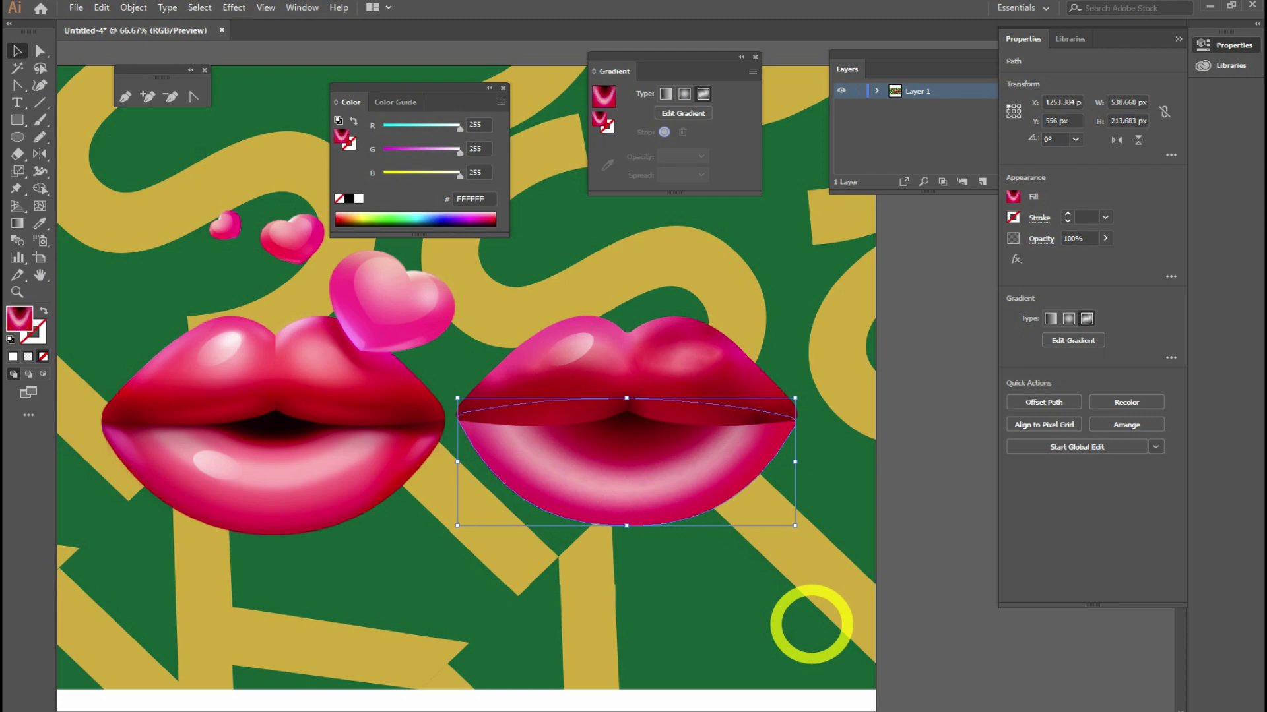
left_click(731, 604)
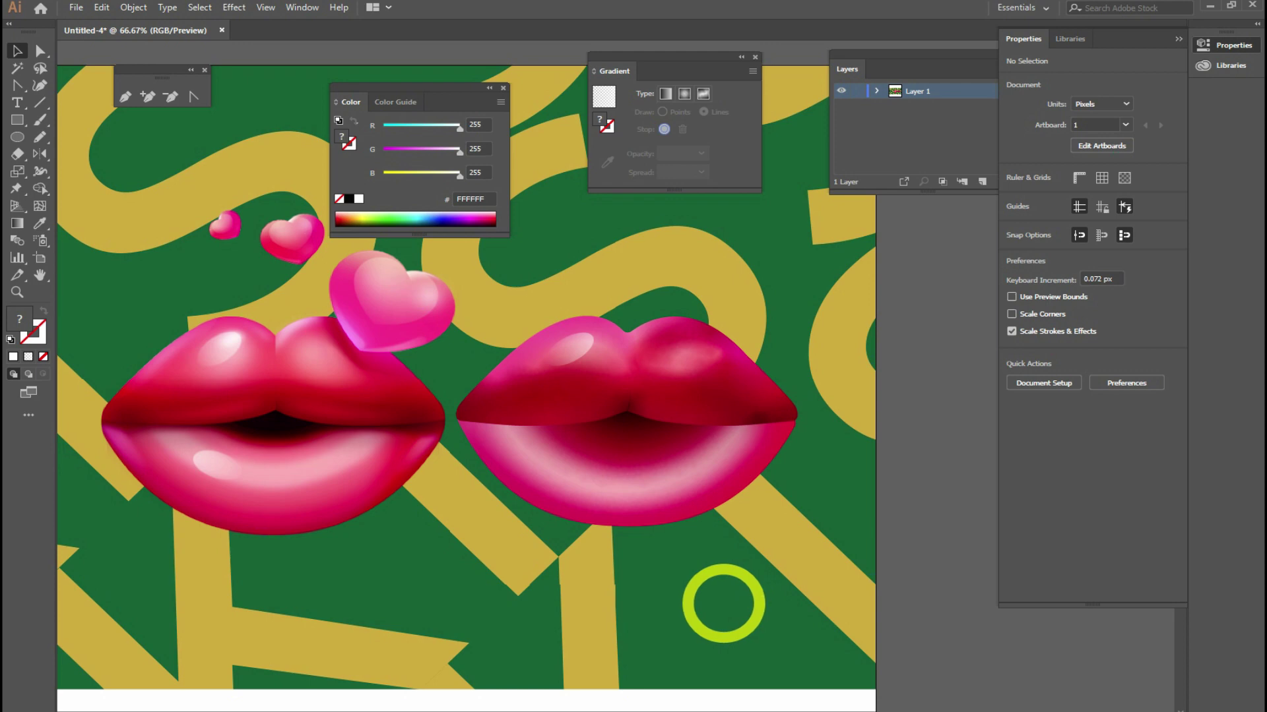
left_click(125, 97)
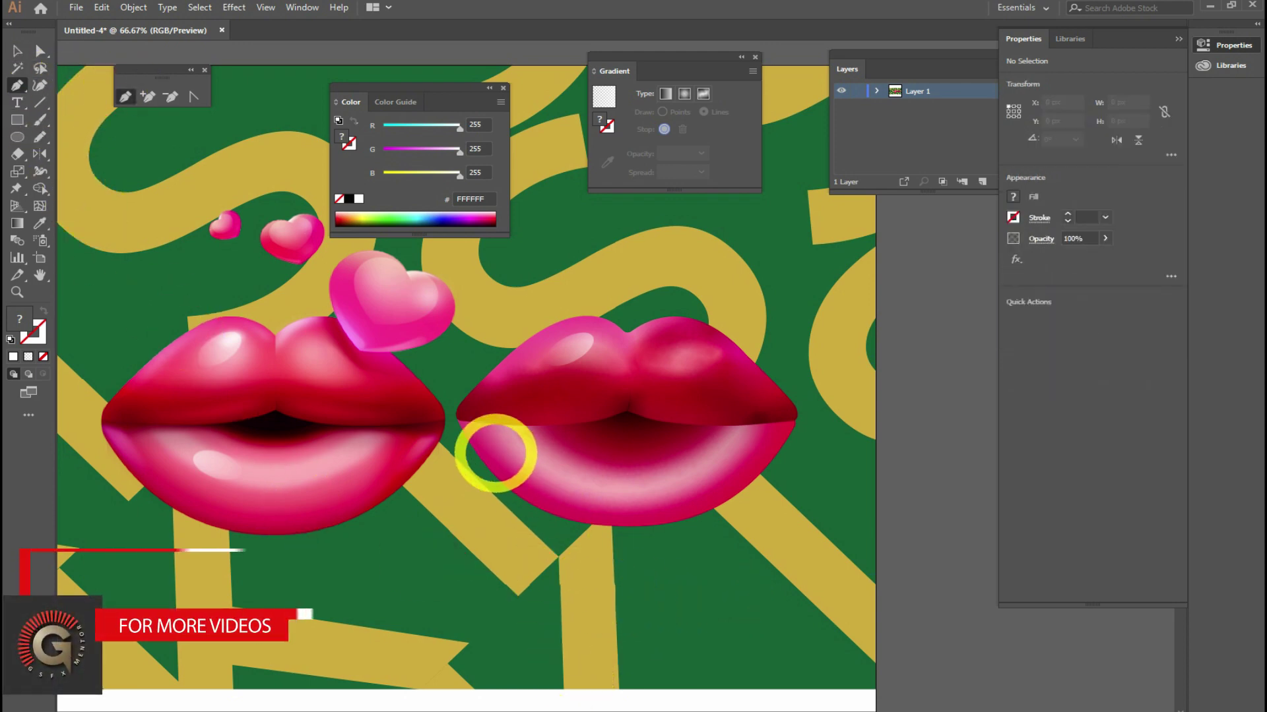
Step: Add a single gradient stop at the lower lip's left corner and colour it dark red sampled from the reference's left mouth corner
left_click(17, 51)
left_click(638, 407)
left_click(679, 113)
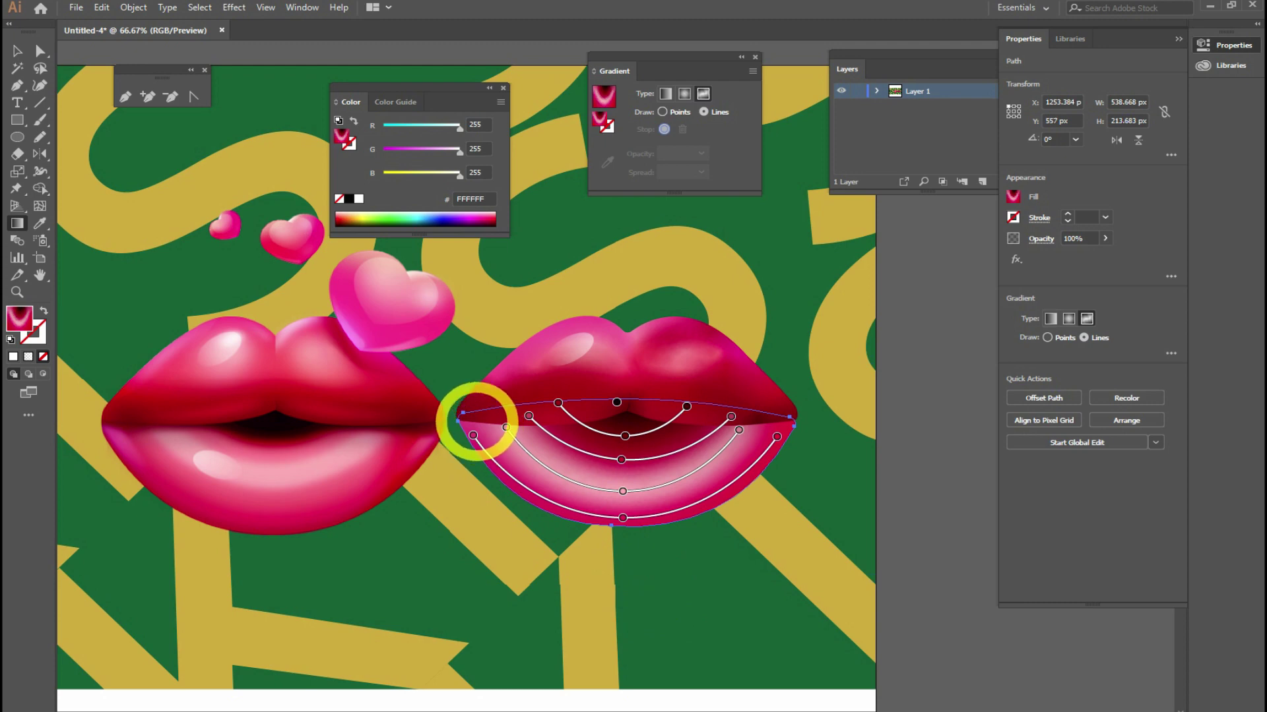
left_click(476, 416)
left_click(607, 162)
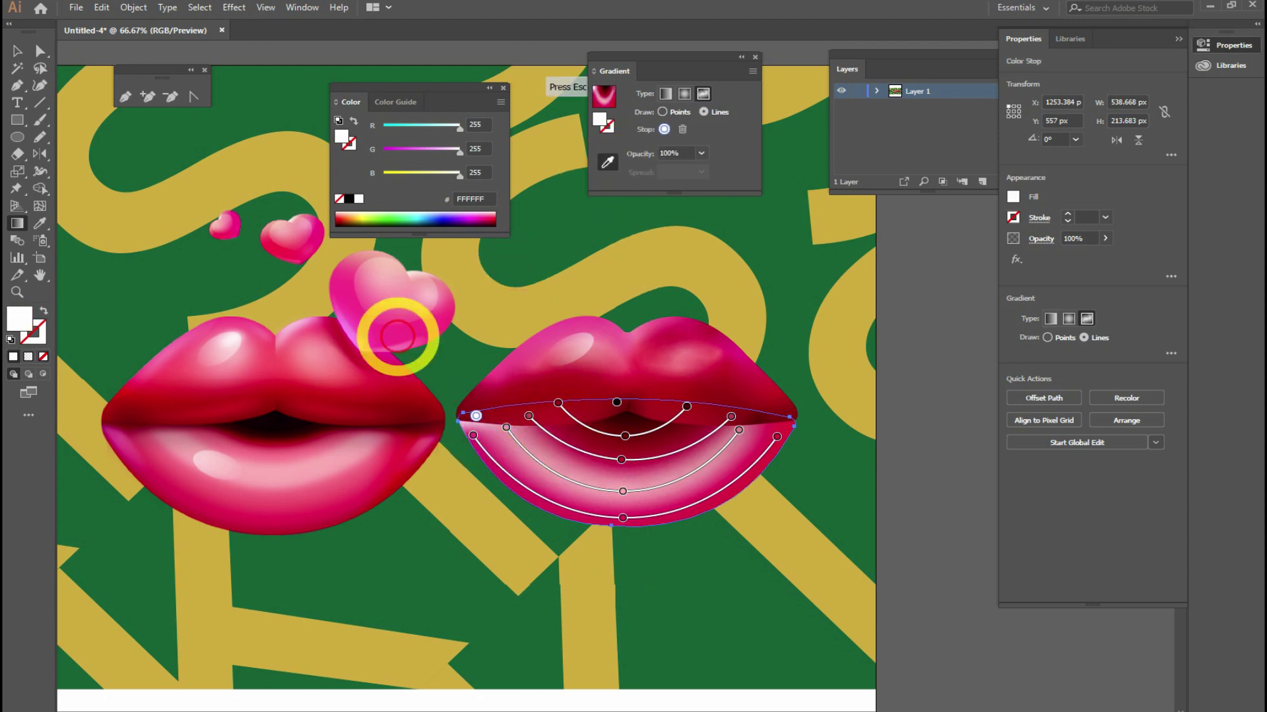
left_click(128, 425)
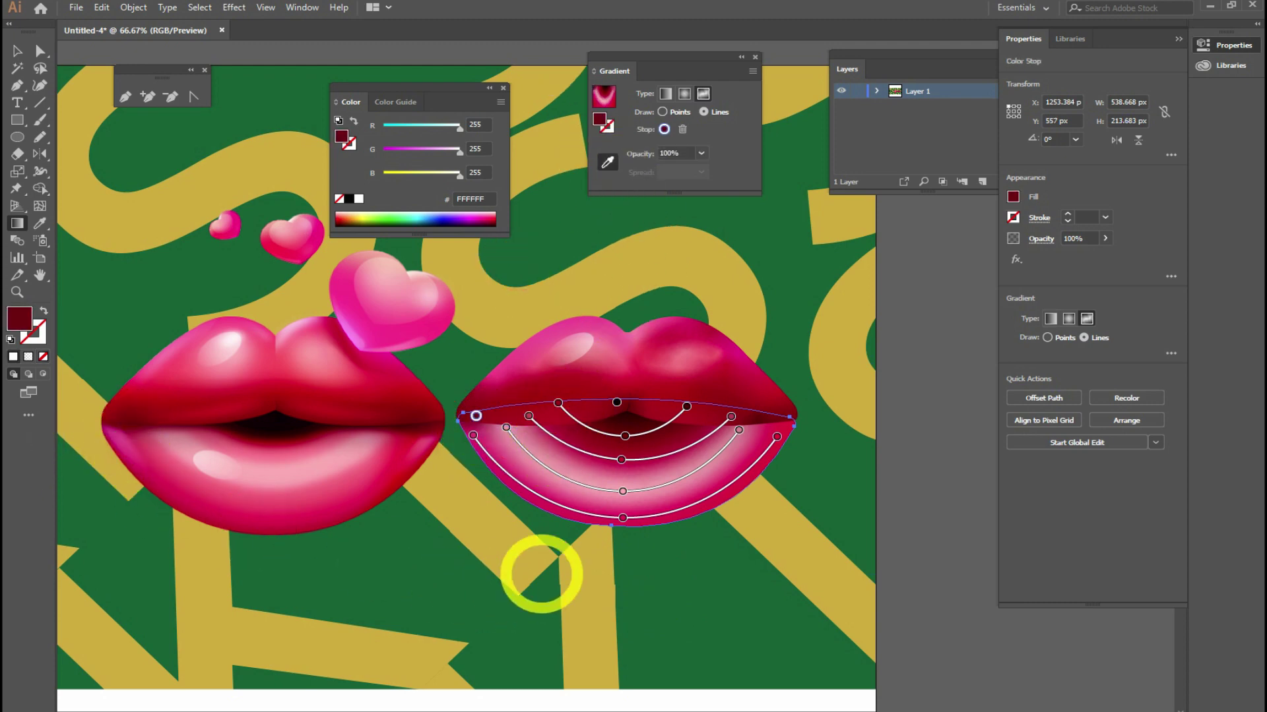
key("Escape")
key("v")
key("g")
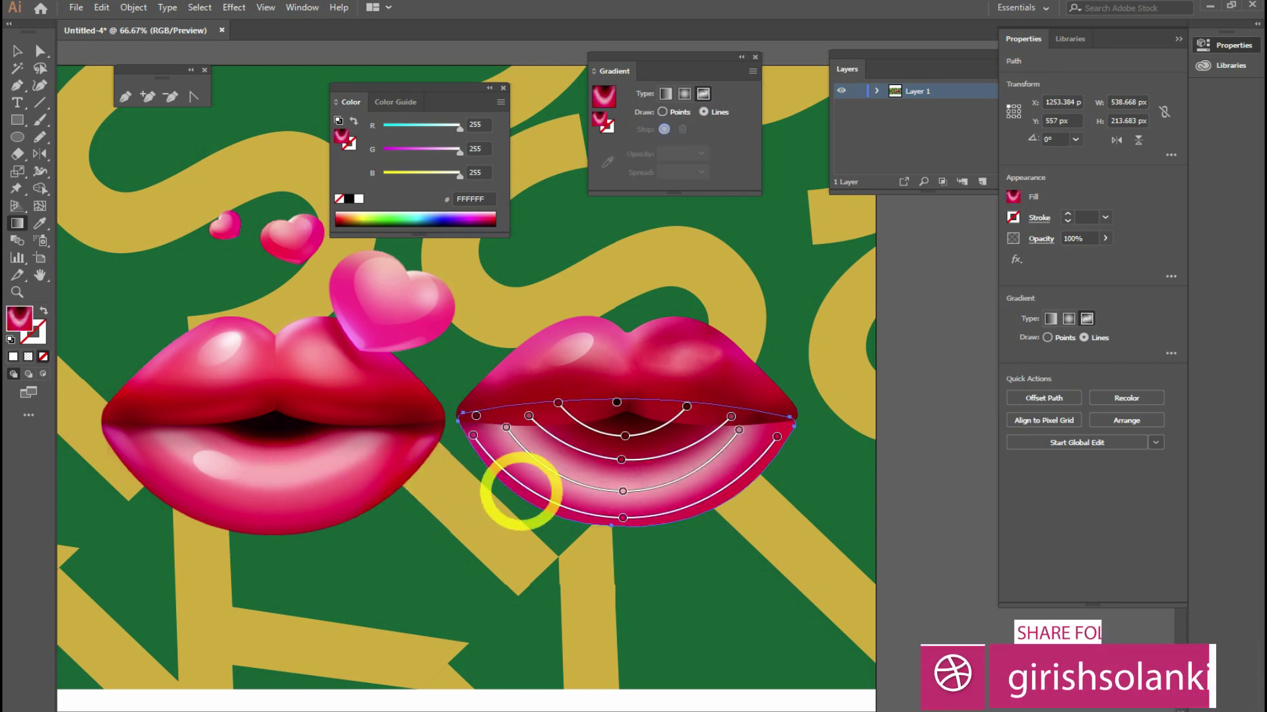
left_click(506, 428)
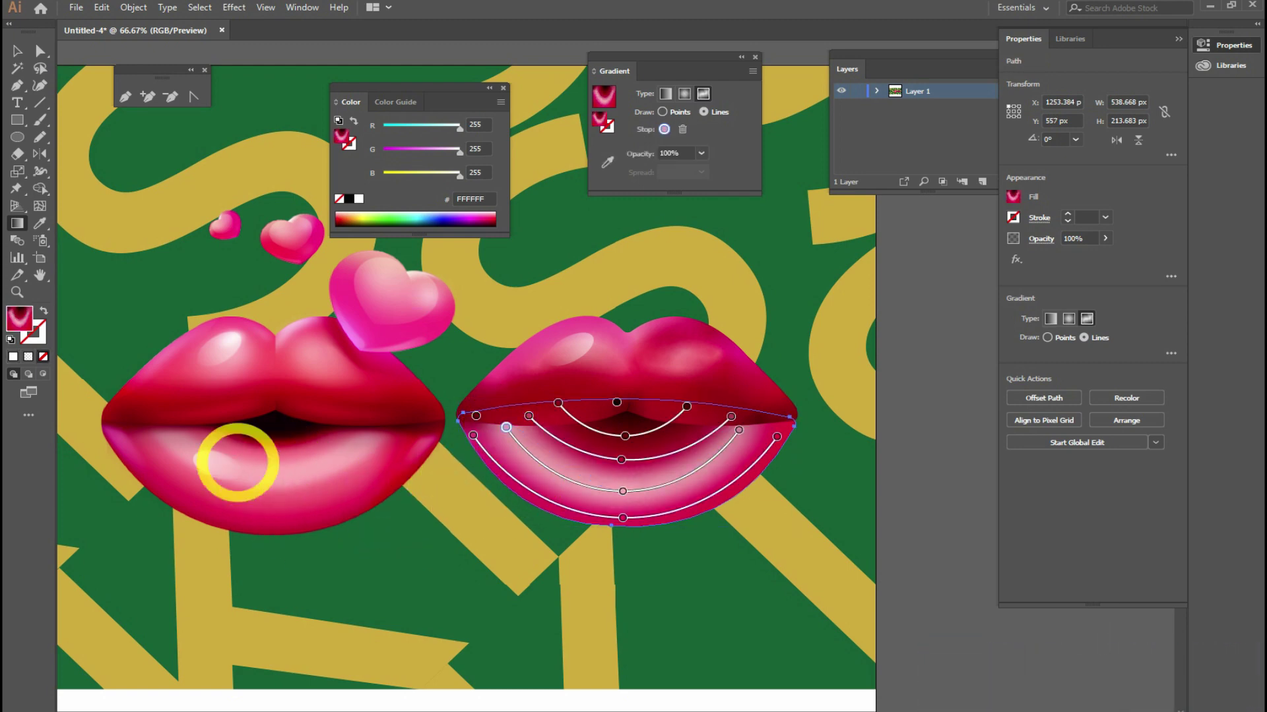
left_click(607, 163)
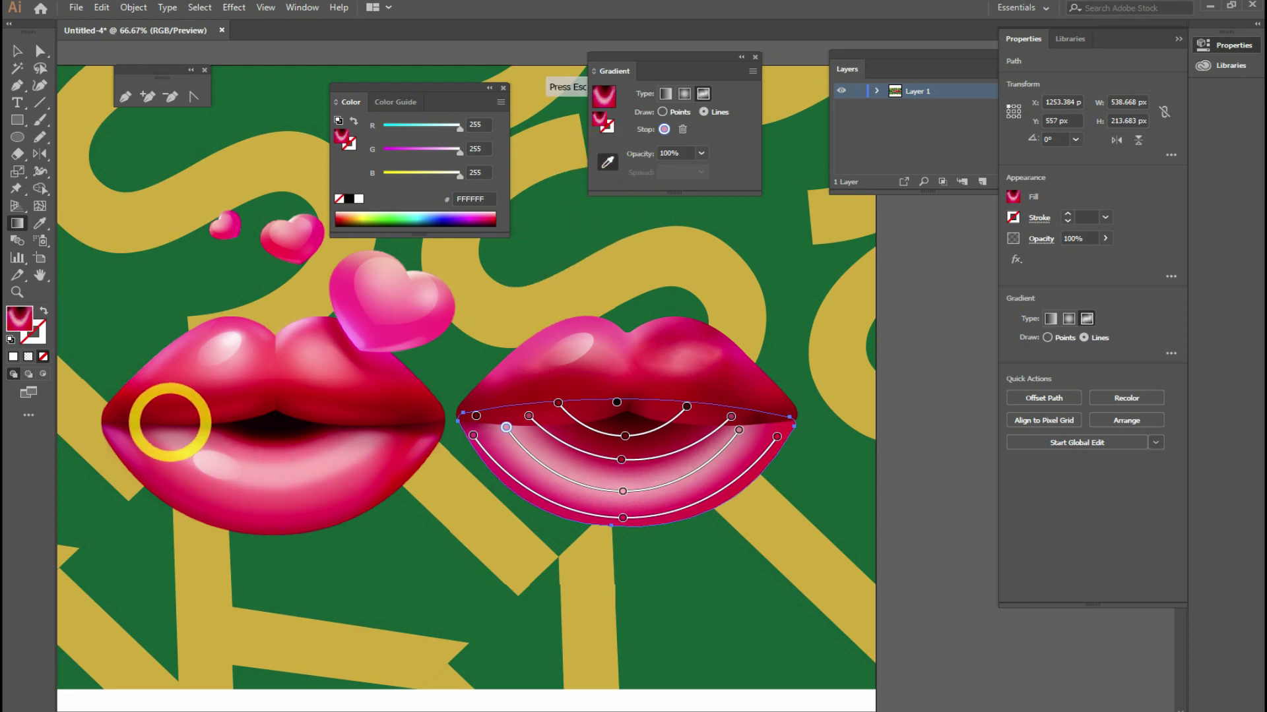
left_click(159, 427)
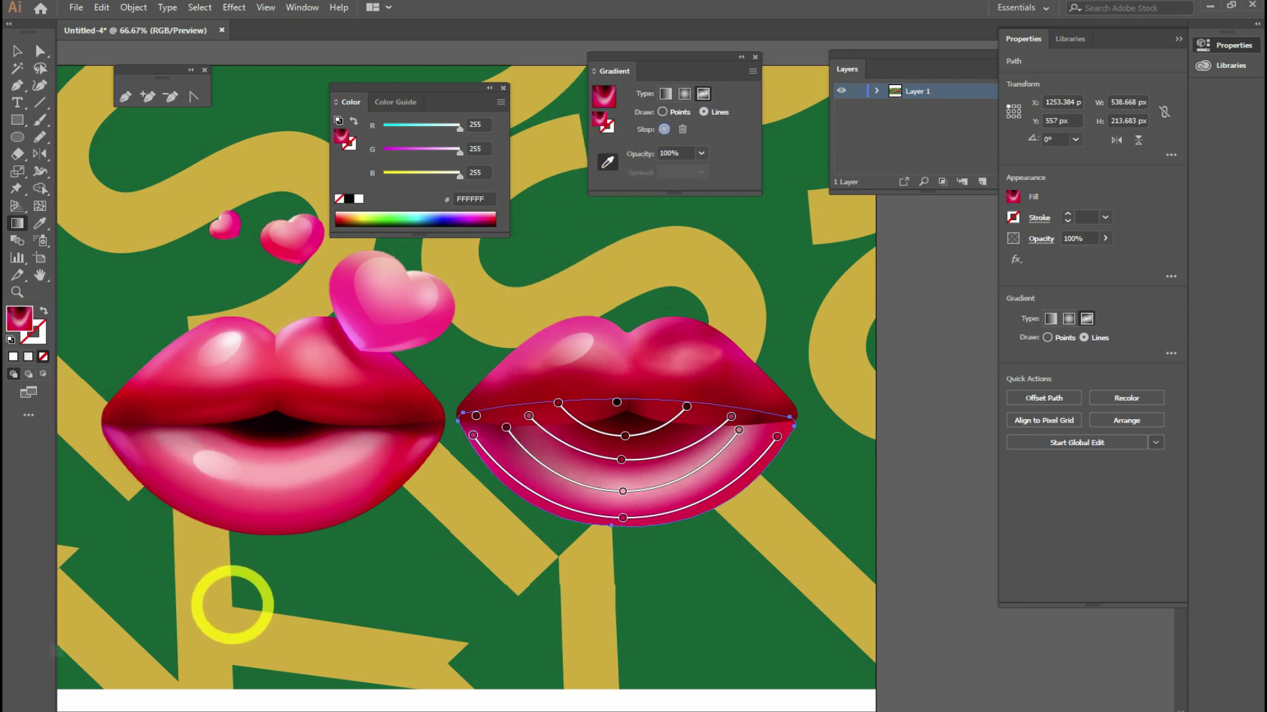
key("ctrl+z")
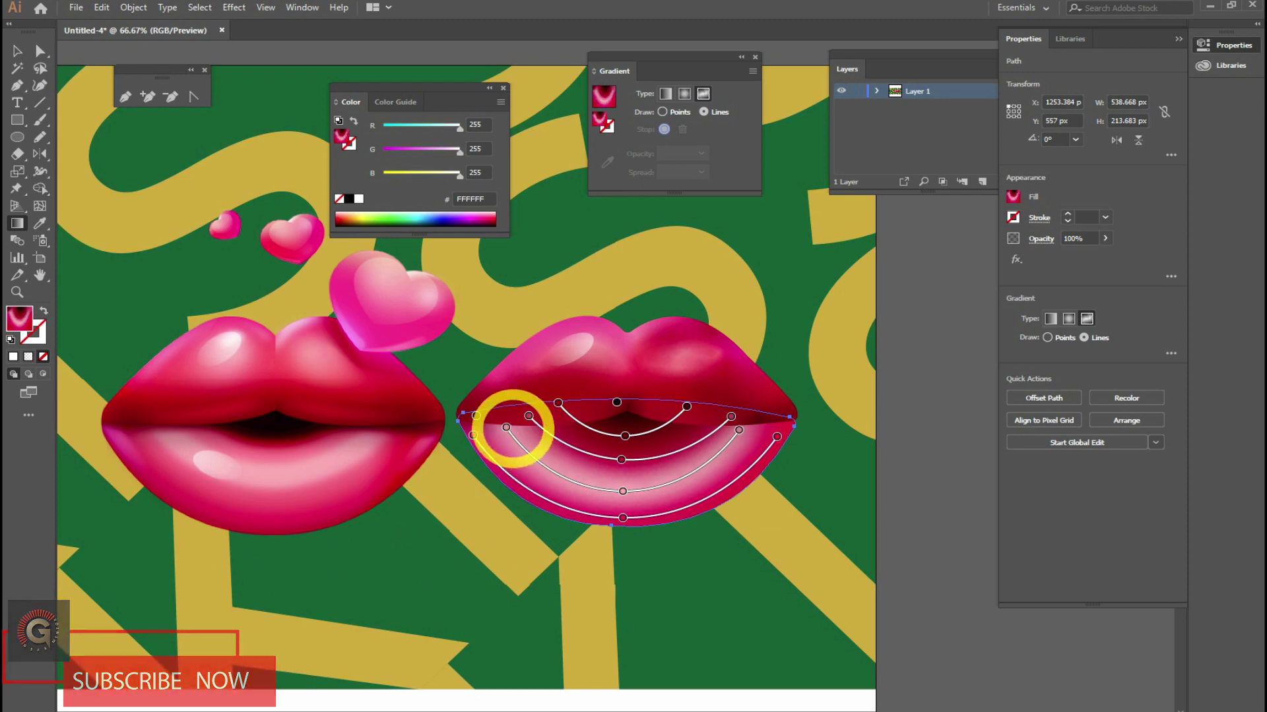
Step: Shift the pink middle line's end stops down and inward, and nudge its centre stop slightly
left_click(506, 427)
left_click_drag(506, 427, 511, 435)
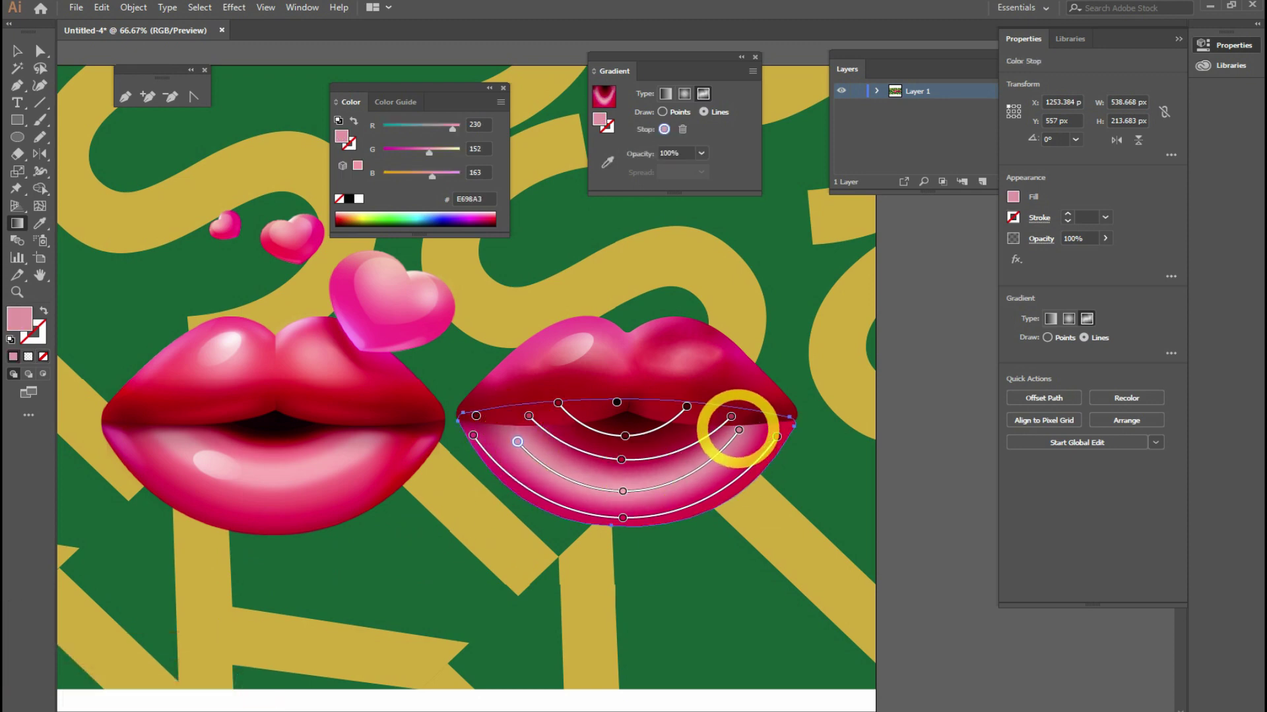
left_click(738, 429)
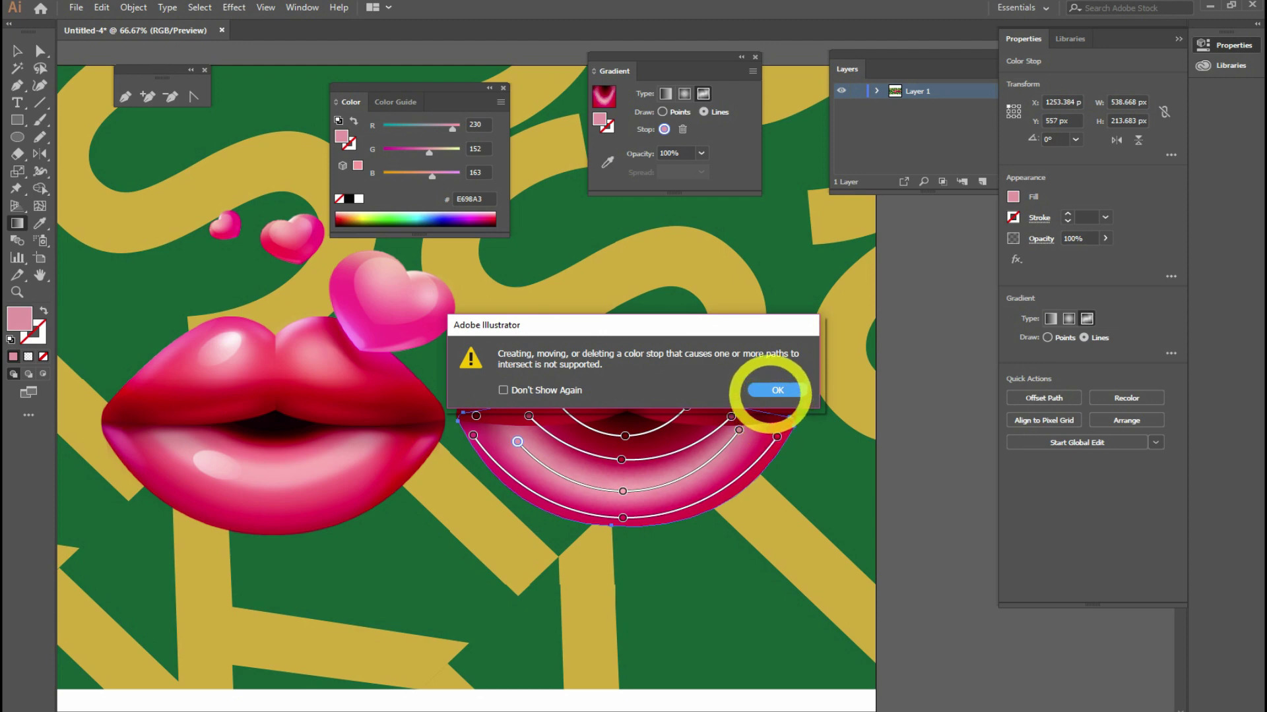
left_click(776, 390)
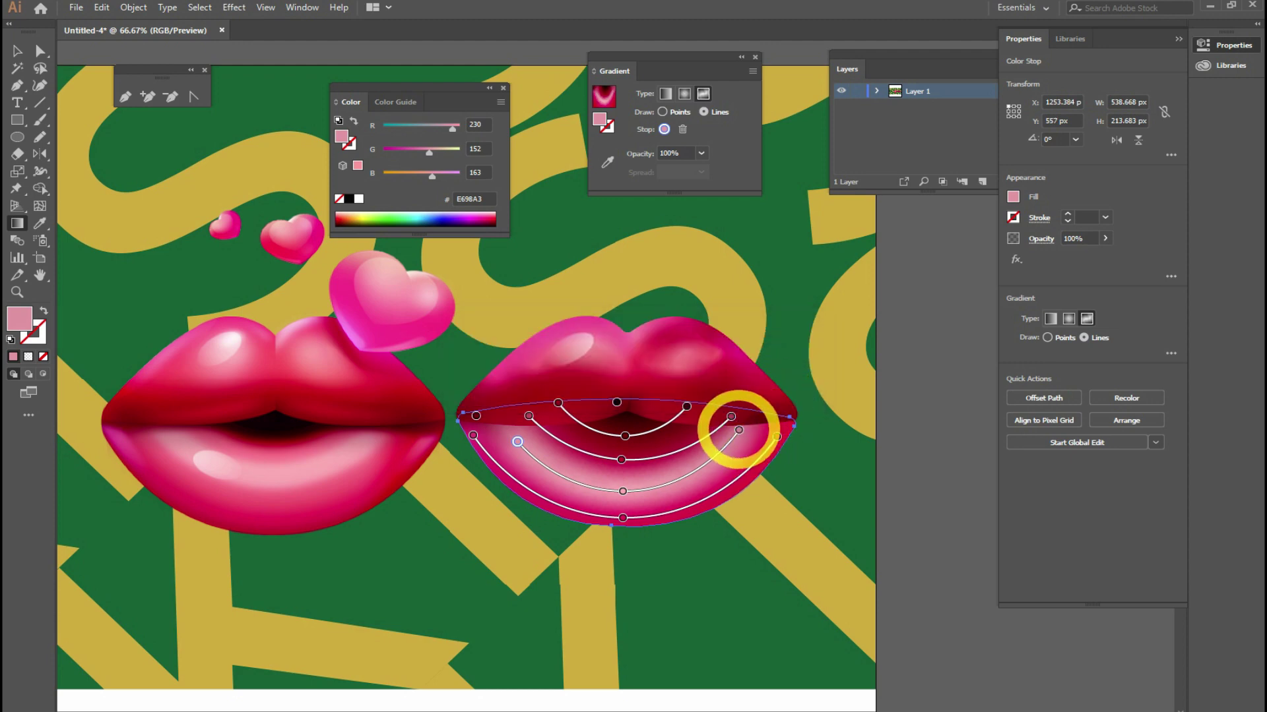
left_click(739, 430)
left_click(775, 391)
key("Escape")
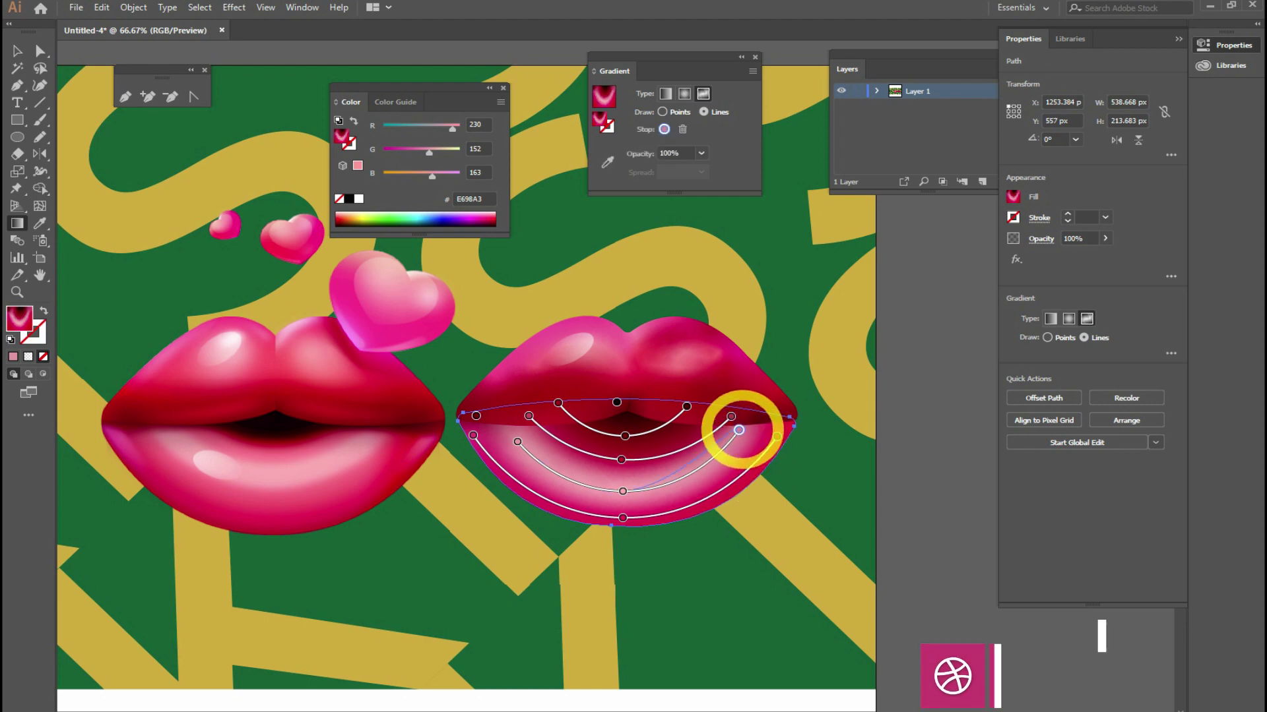
left_click_drag(739, 431, 740, 442)
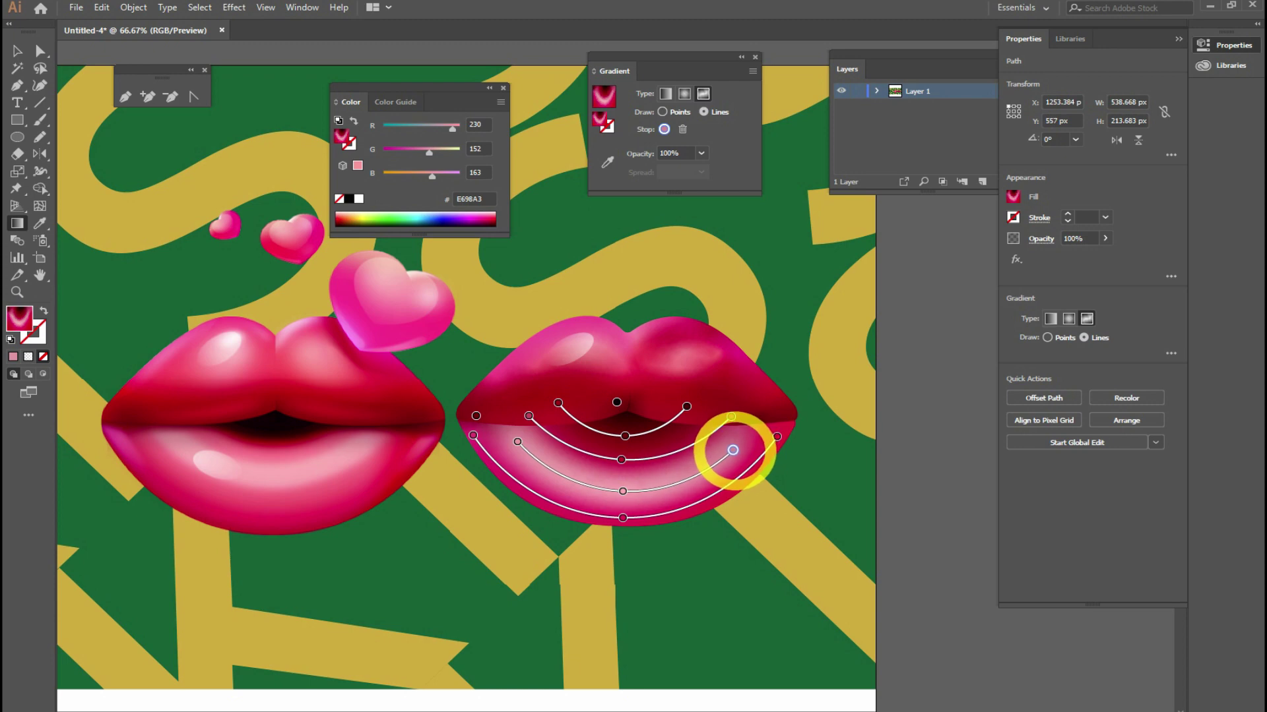
left_click_drag(622, 491, 625, 492)
left_click(520, 448)
Step: Raise the bottom-edge line's centre stop, pull its end stops inward, and lower the centre stop of the dark red line
left_click_drag(624, 518, 623, 512)
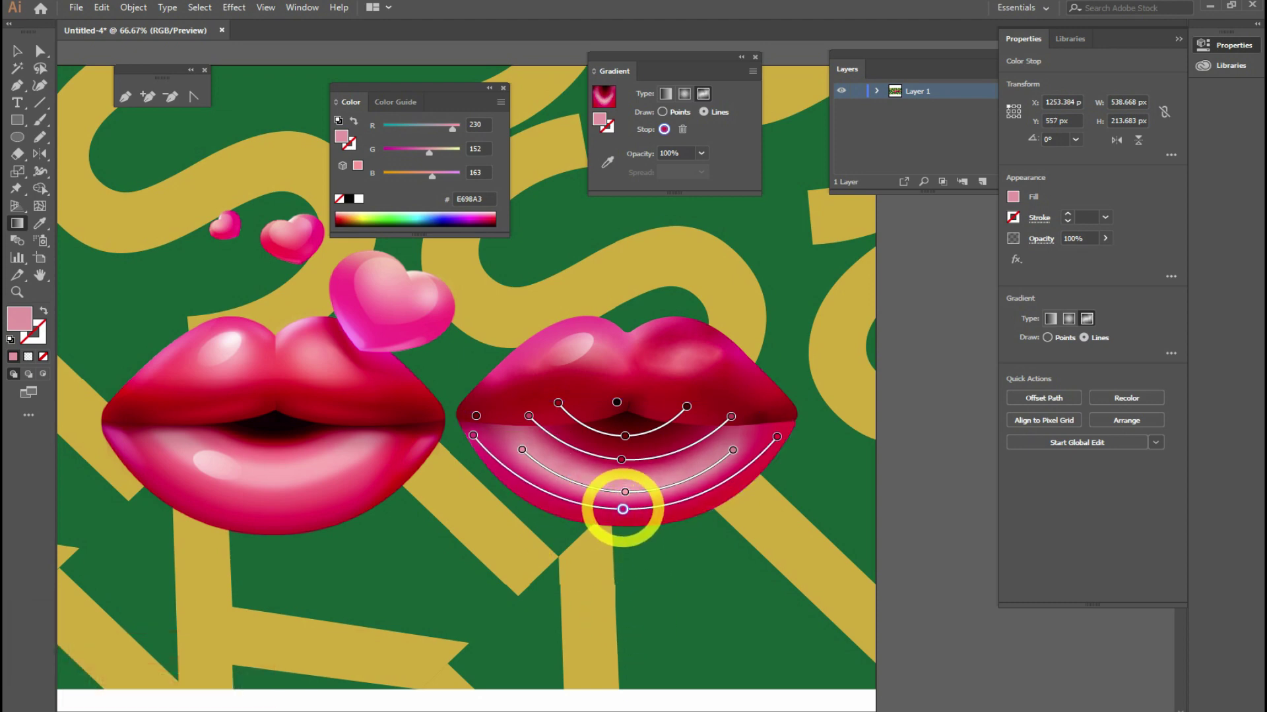
left_click_drag(622, 460, 624, 470)
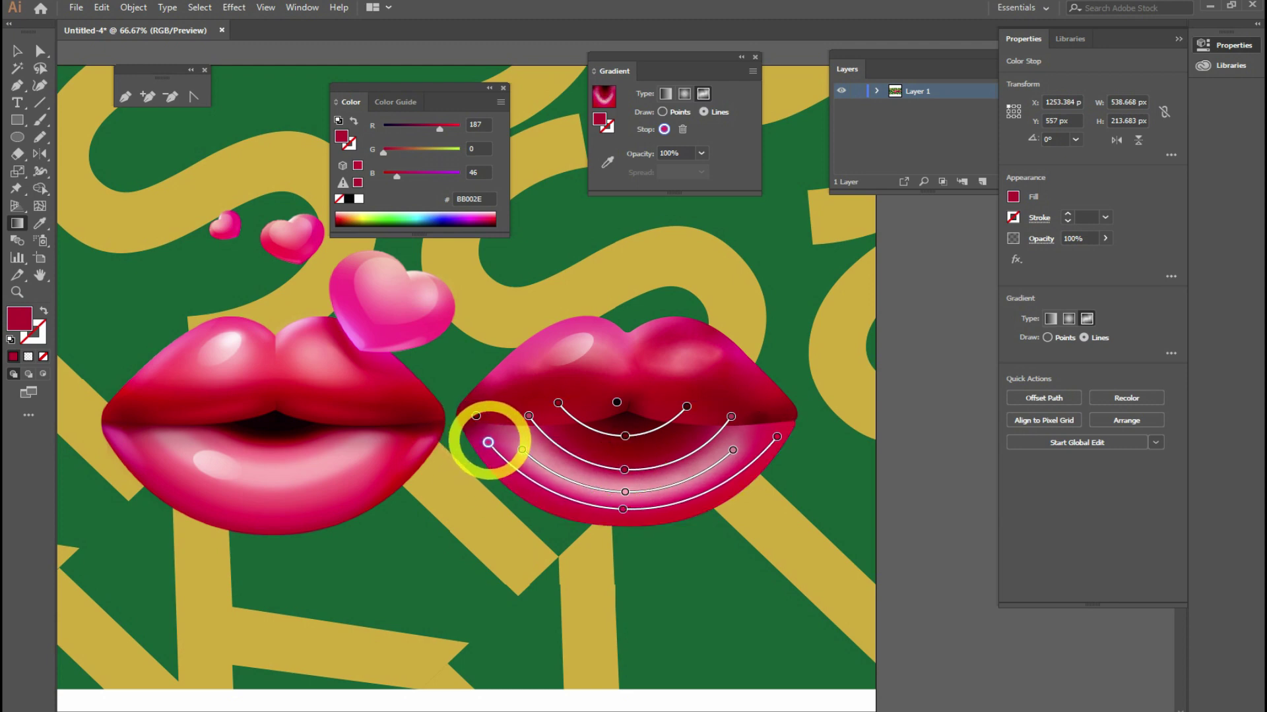
left_click(494, 441)
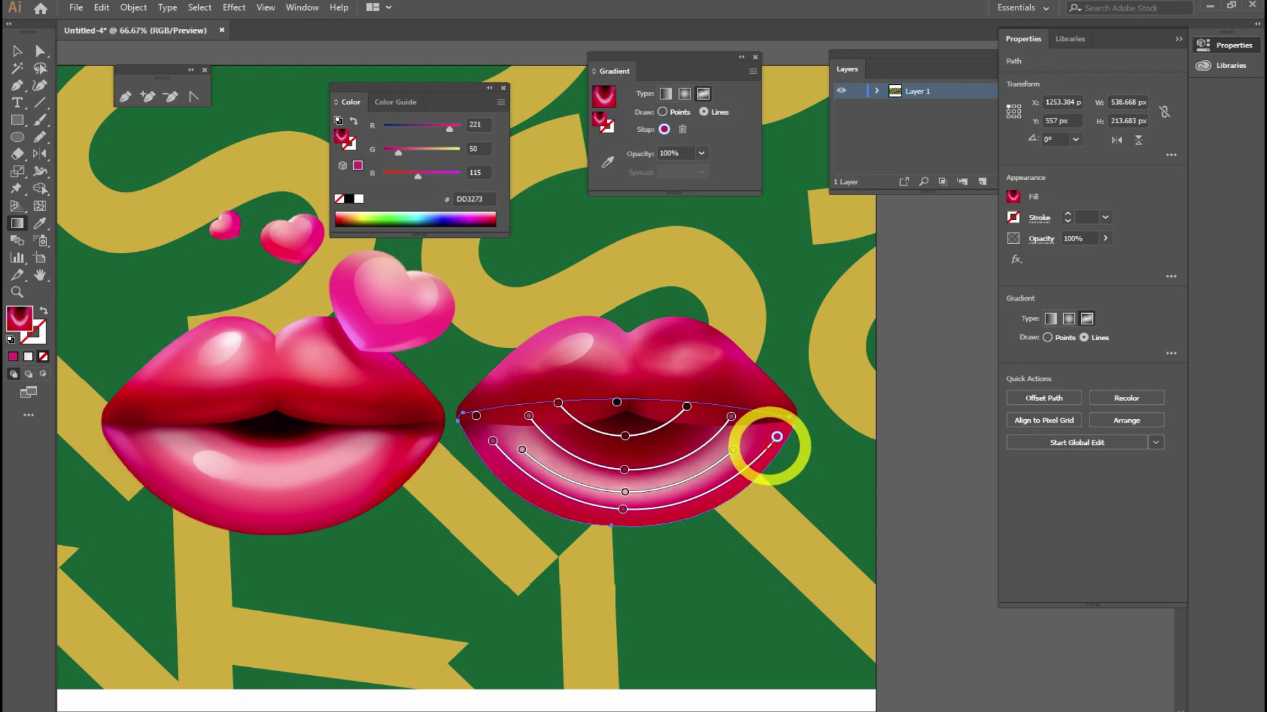
left_click_drag(776, 437, 767, 444)
left_click(766, 445)
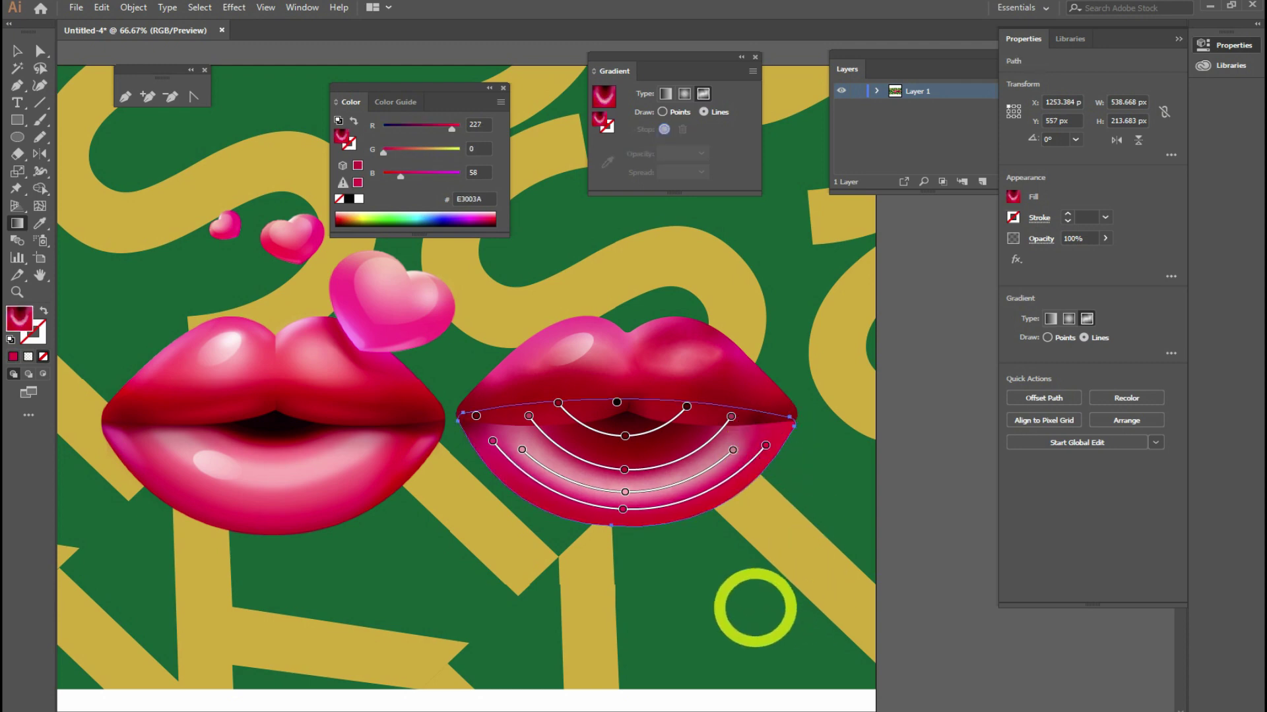
Step: Add another single stop near the lower lip's left corner and colour it dark crimson sampled from the reference's left mouth corner
left_click(504, 429)
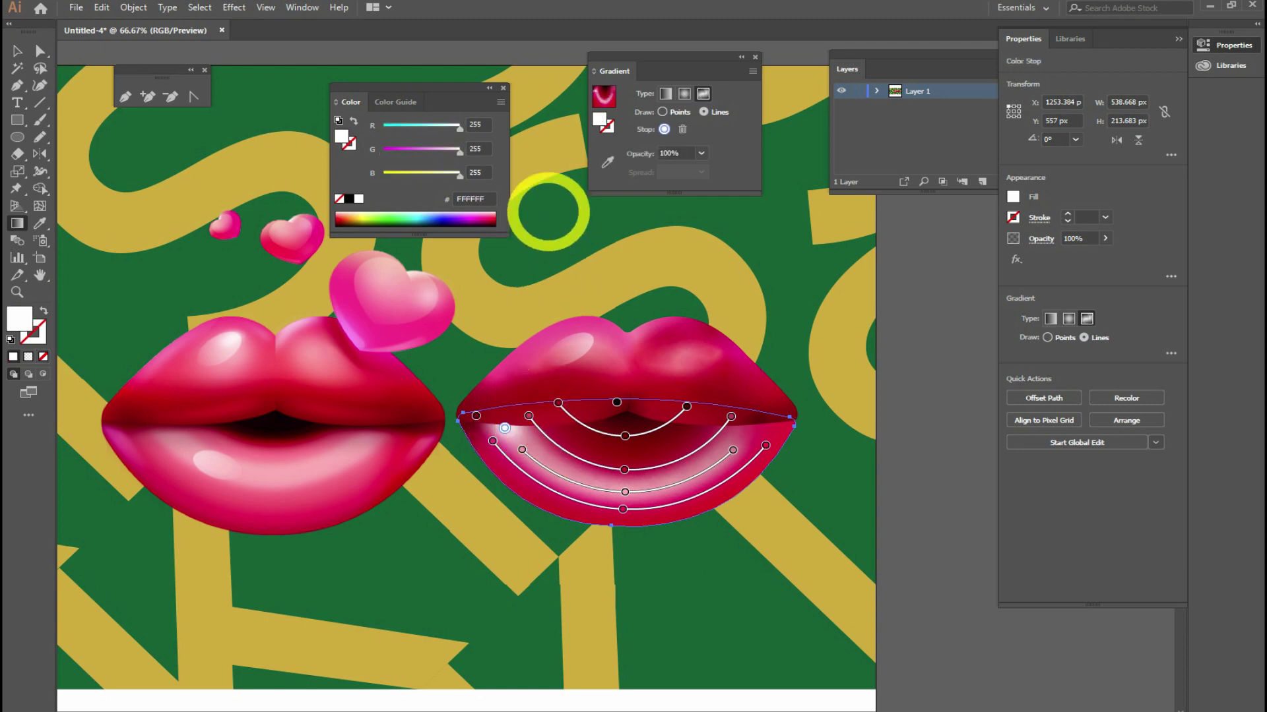
left_click(607, 162)
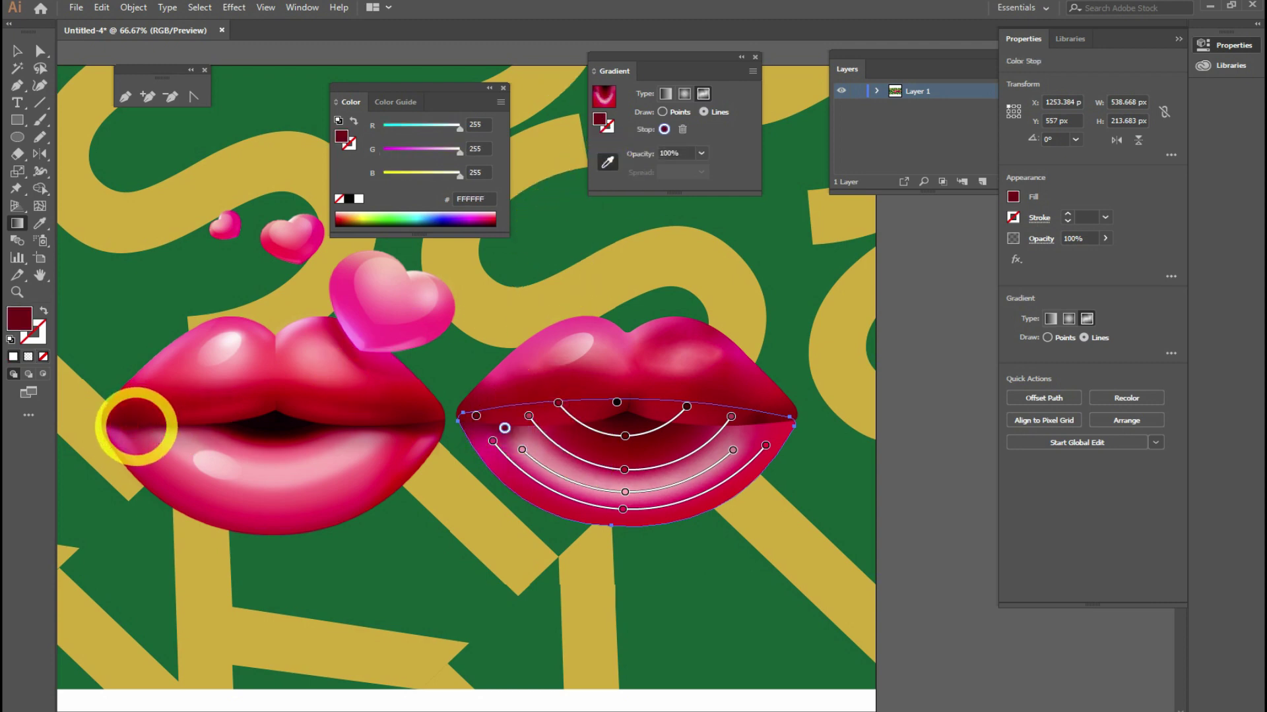
mouse_move(139, 434)
left_mouse_down()
mouse_move(215, 437)
mouse_move(150, 427)
left_mouse_up()
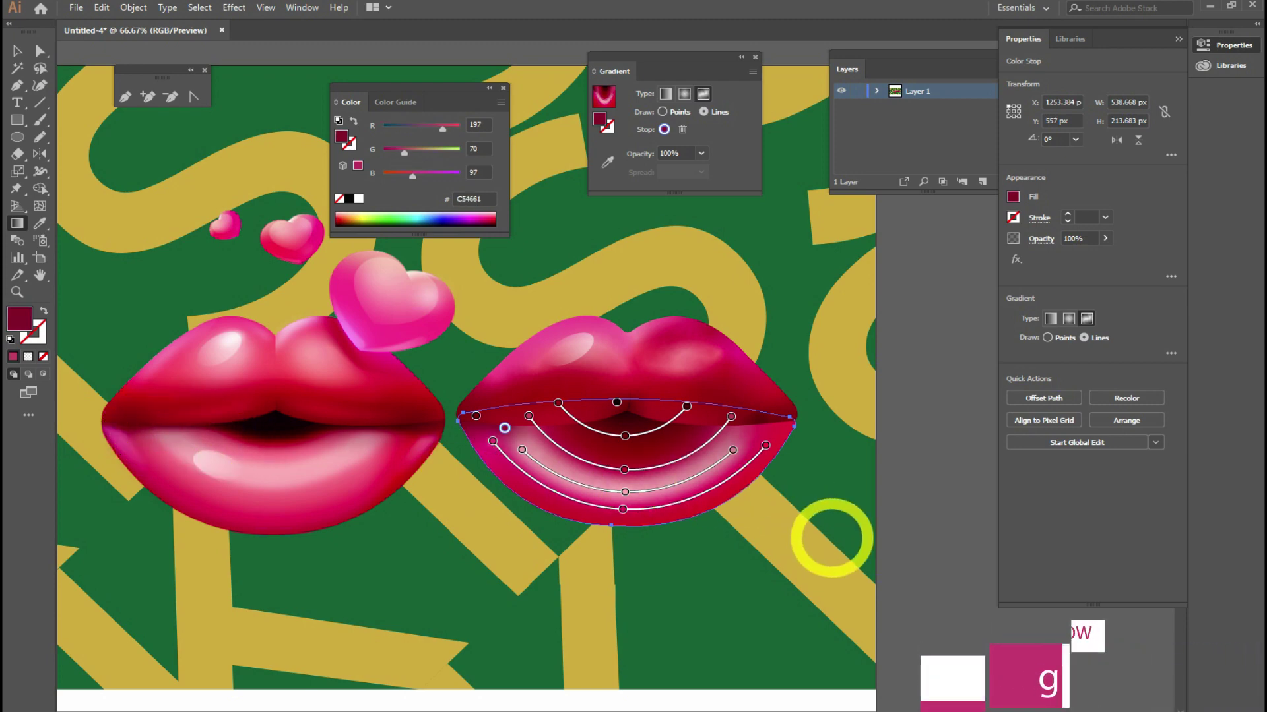
Step: Add a single gradient stop at the lower lip's right corner and colour it dark red 6E000A sampled from the reference's right mouth corner
key("Escape")
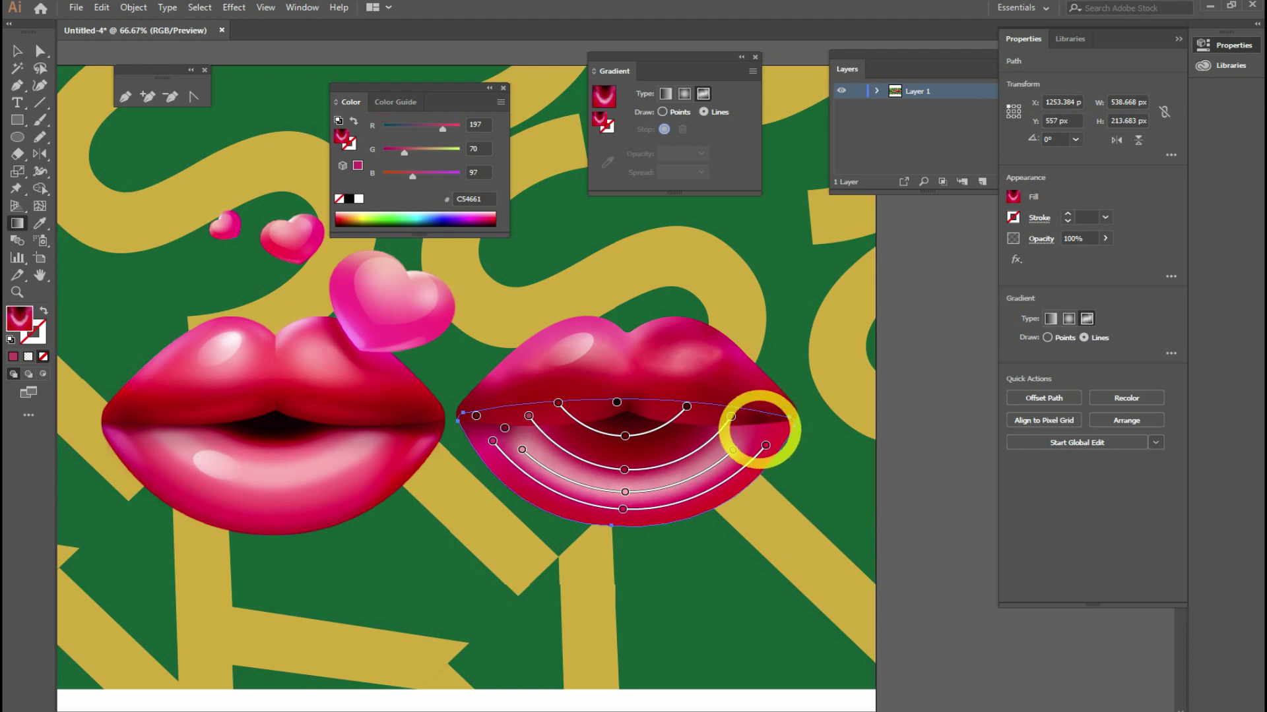
left_click(775, 429)
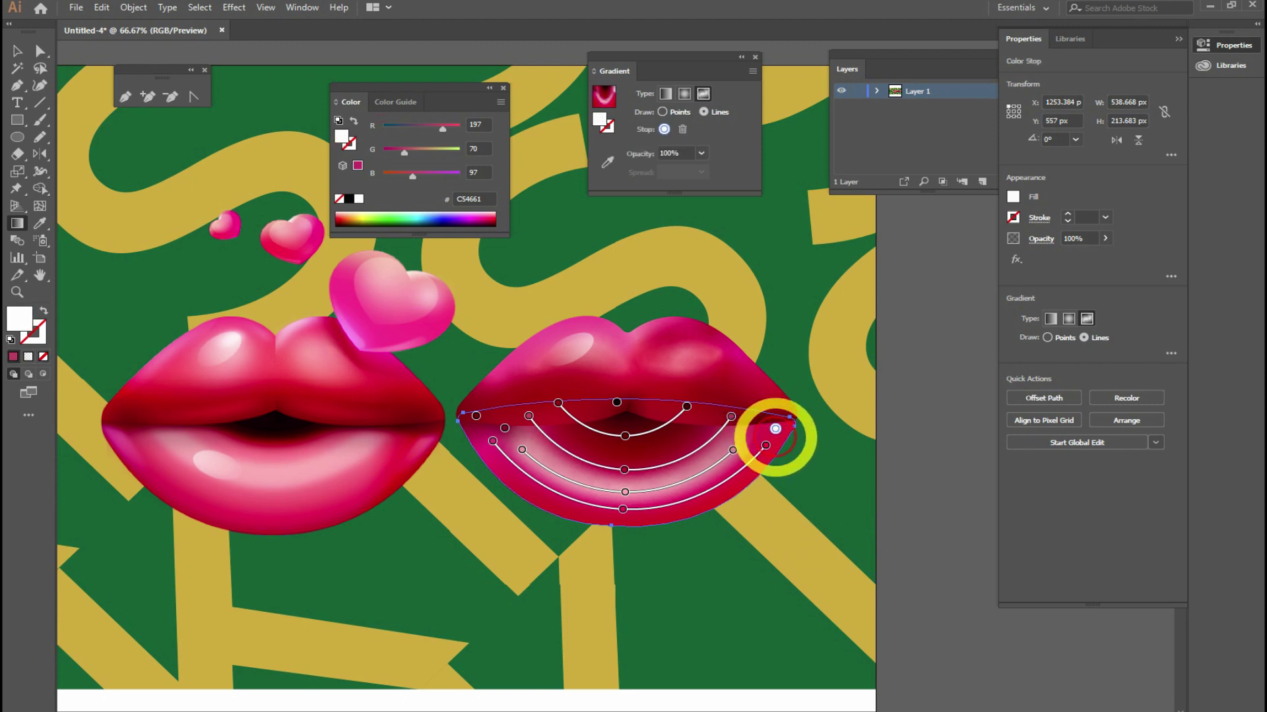
left_click(607, 161)
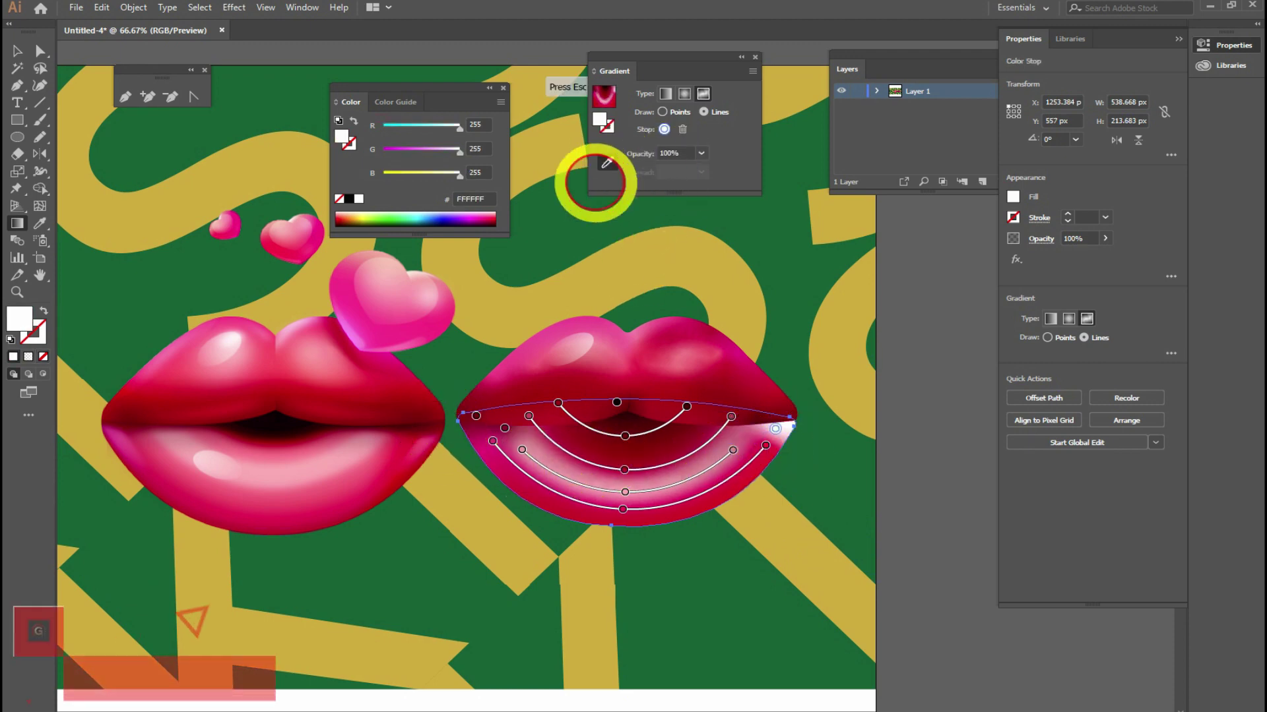
left_click(413, 426)
left_click(415, 436)
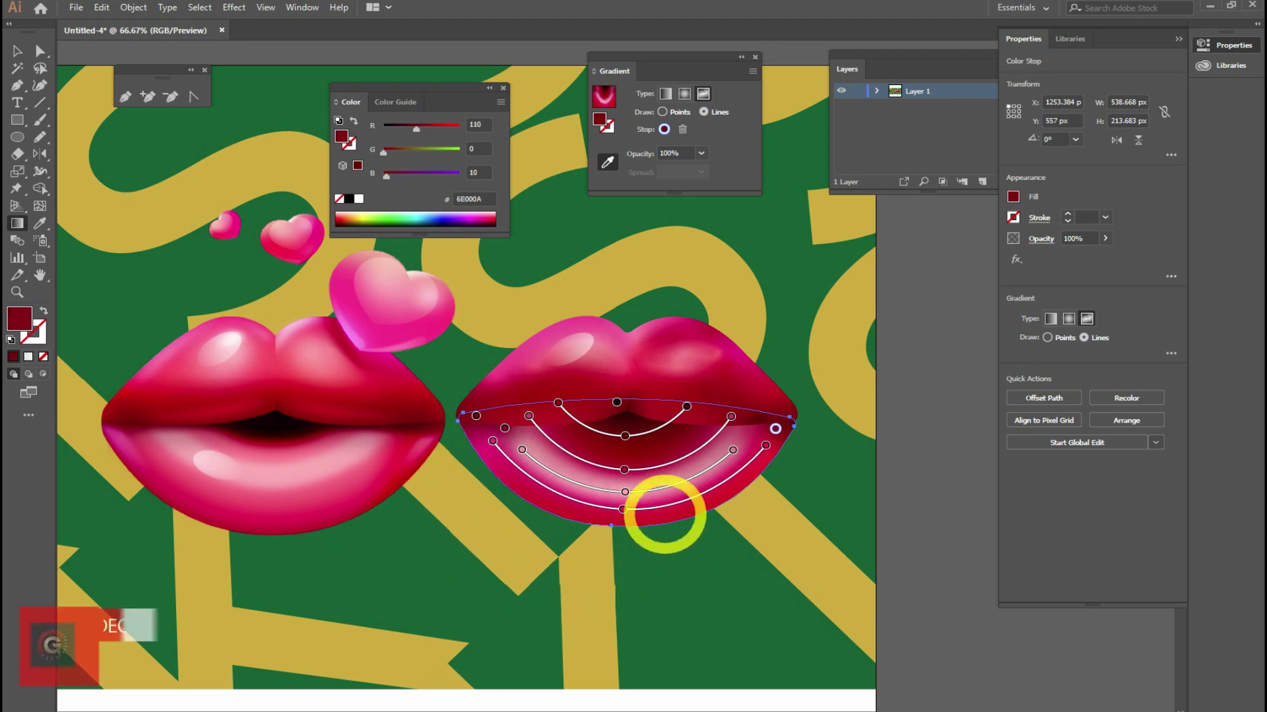
left_click(609, 164)
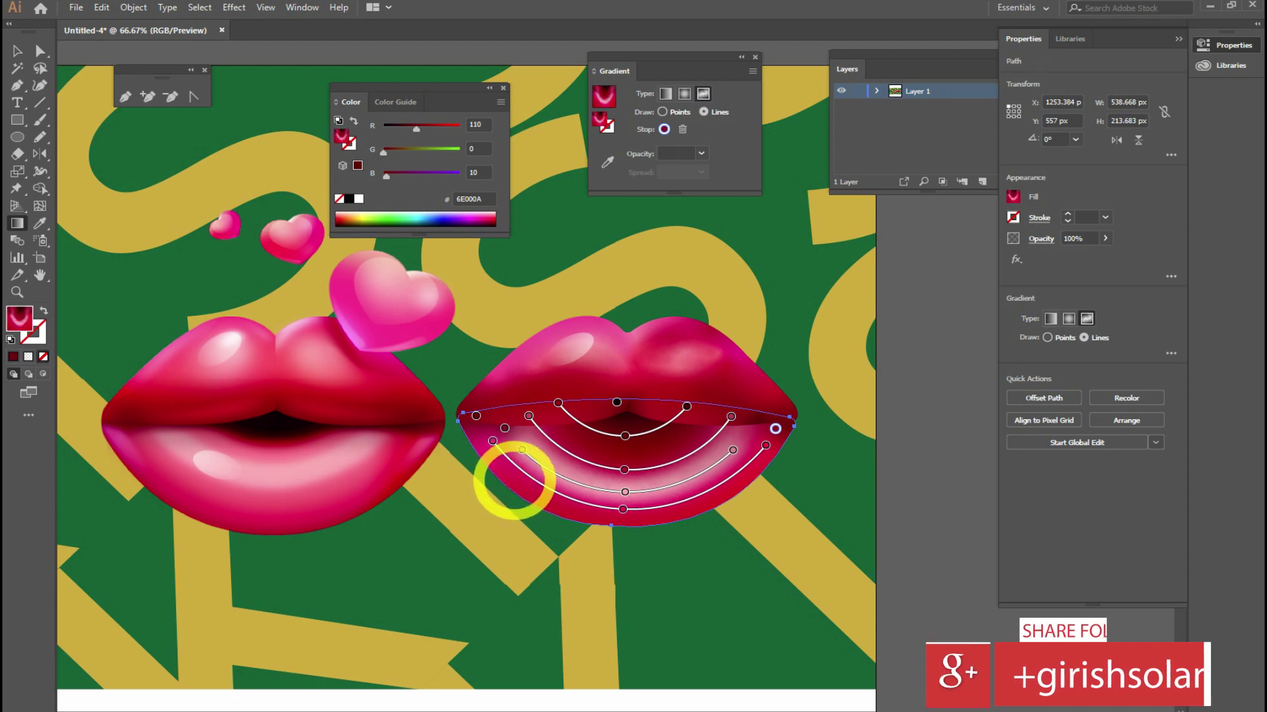
Step: Draw a new four-stop gradient line along the lower lip's bottom edge, from the left side round to the right side
left_click(493, 467)
left_click(500, 466)
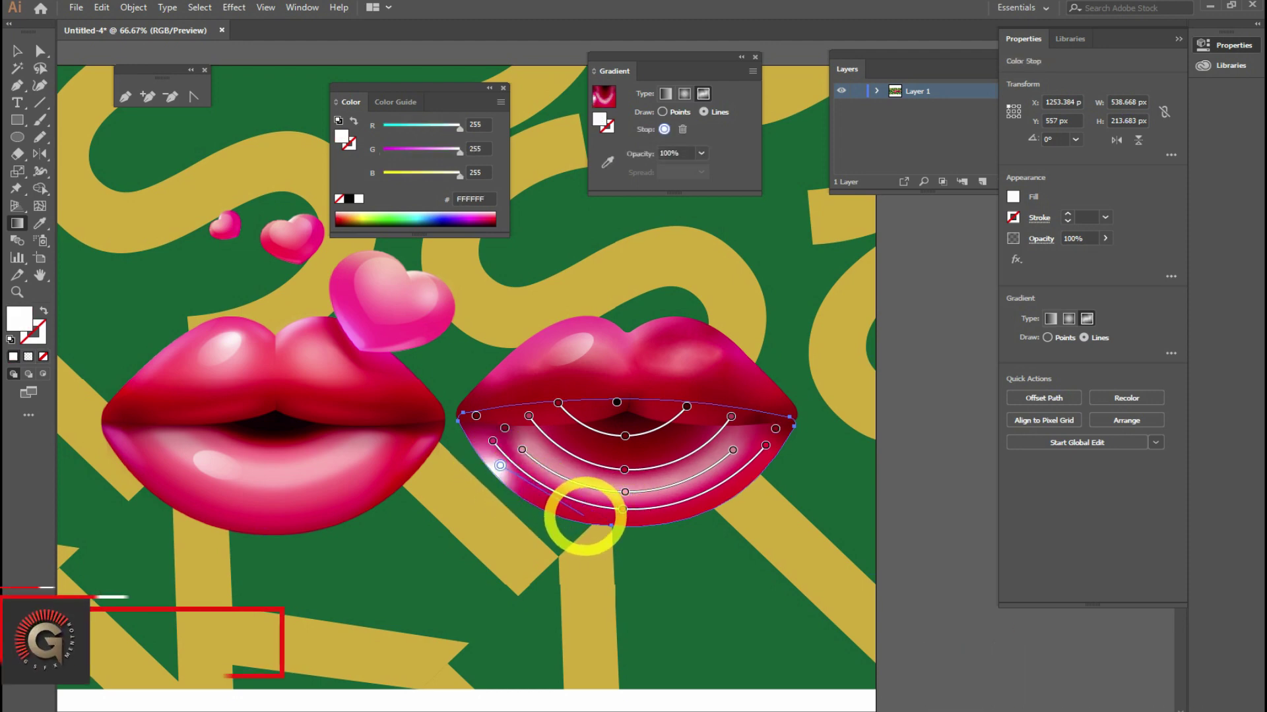
left_click(583, 515)
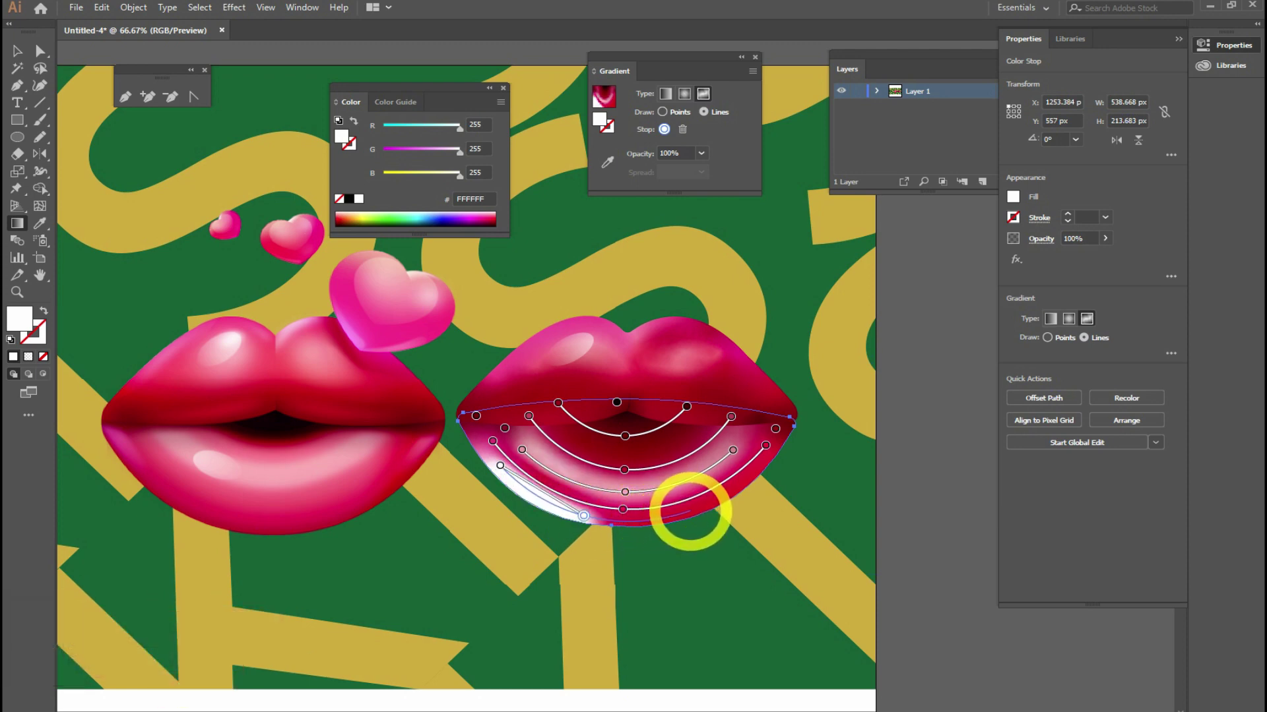
left_click(690, 511)
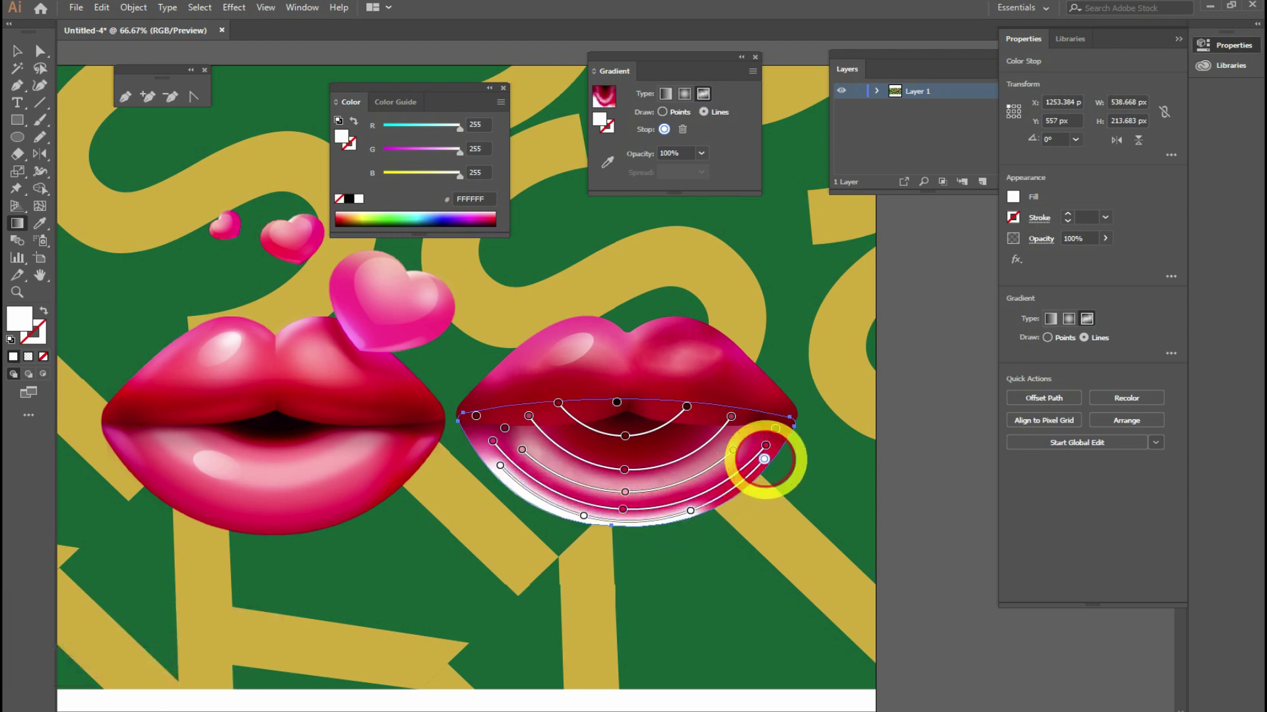
Step: Recolour all four stops of the bottom-edge line crimson, sampled from matching points along the reference lower lip's lower edge
left_click(607, 162)
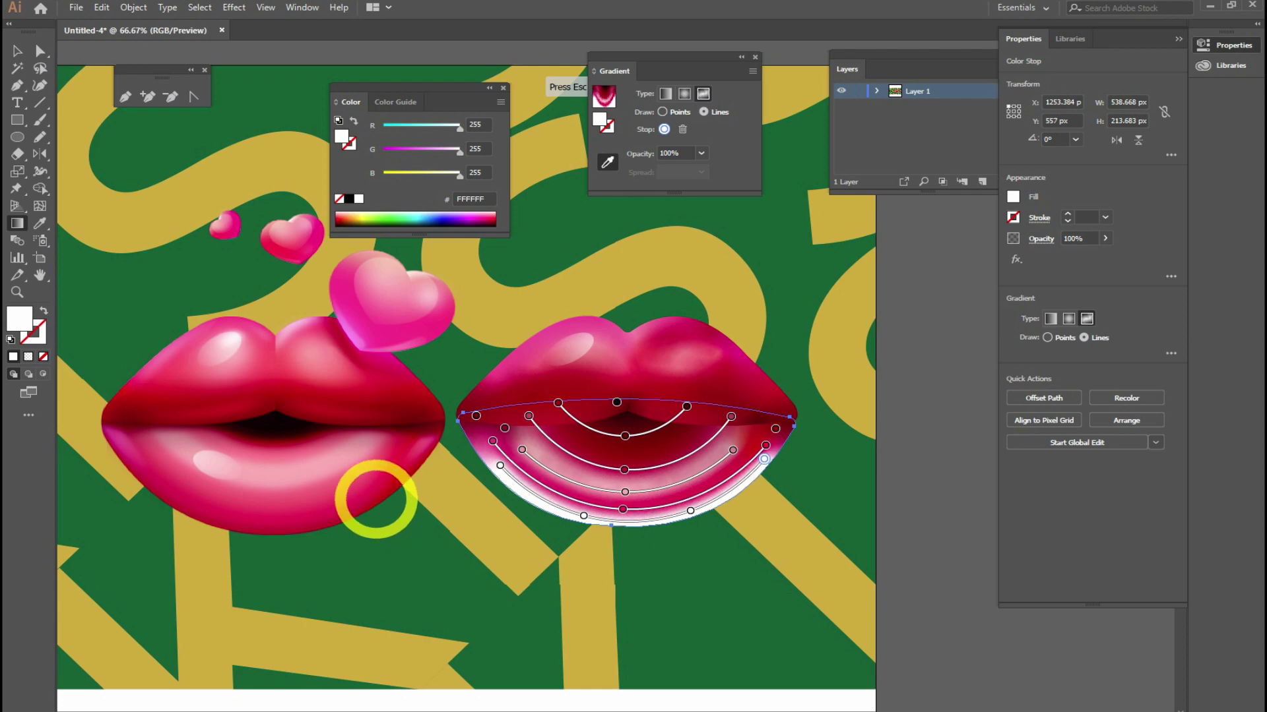
left_click(690, 511)
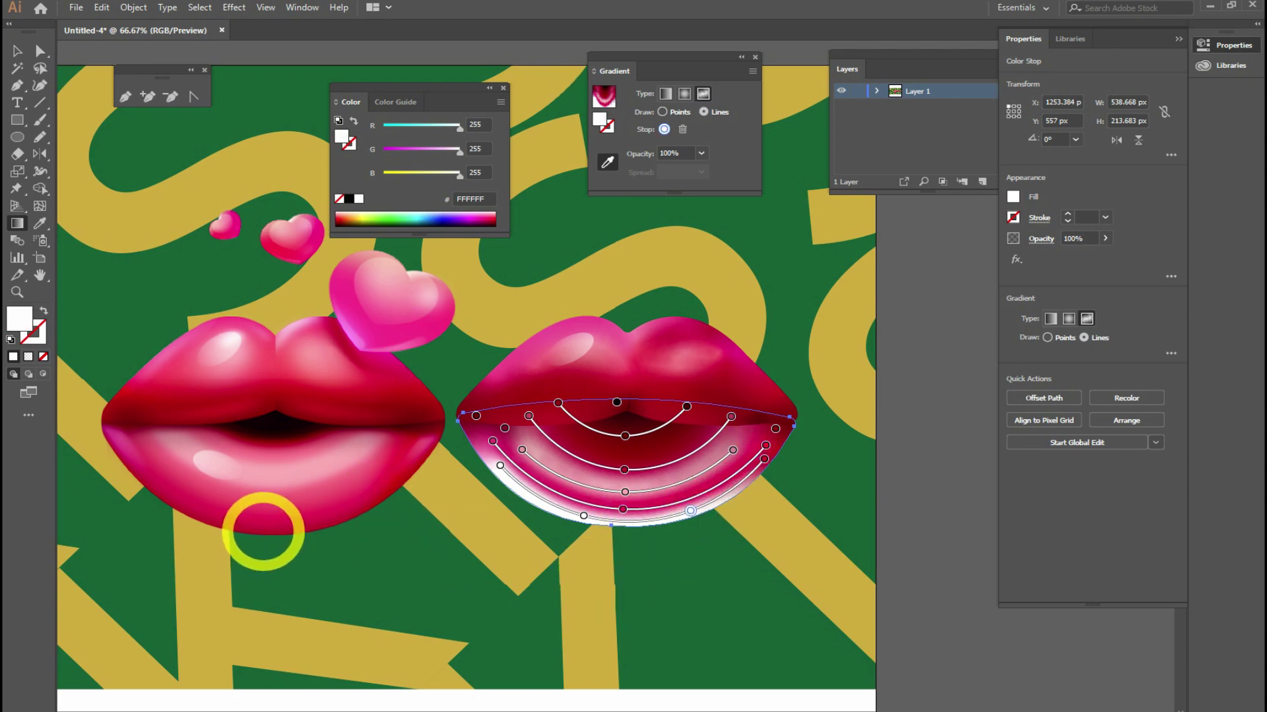
left_click(583, 516)
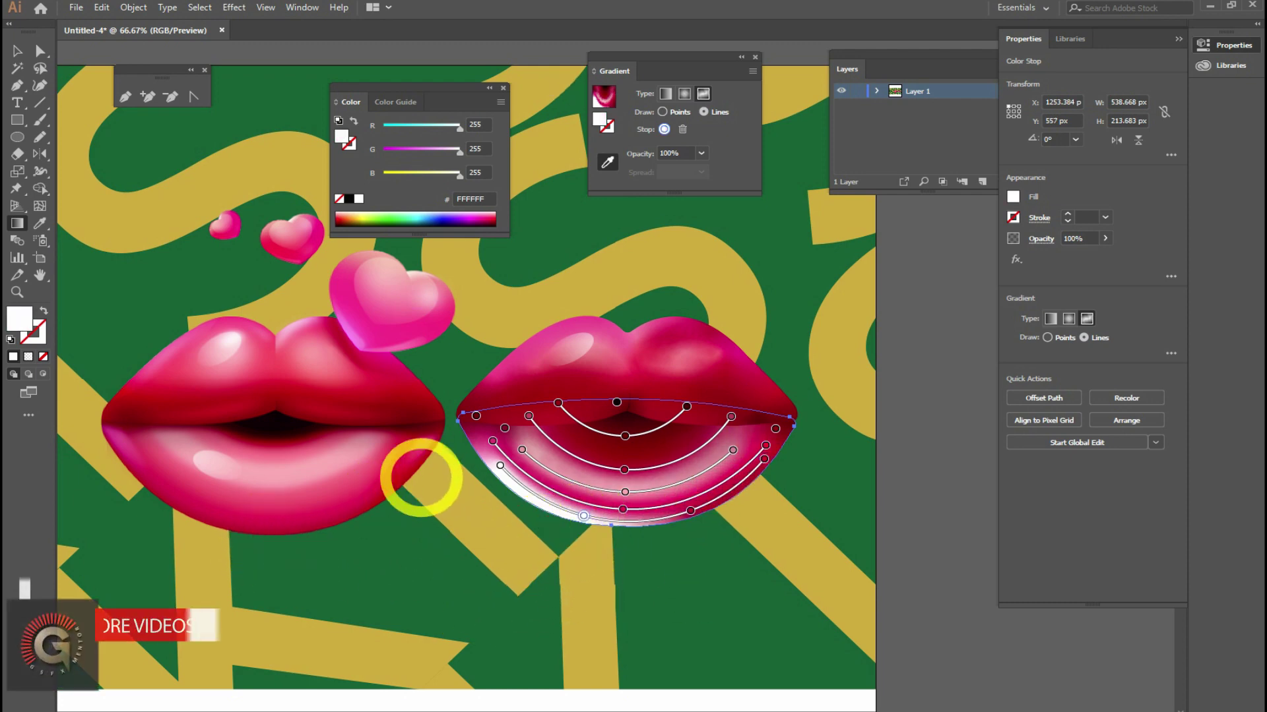
left_click(501, 465)
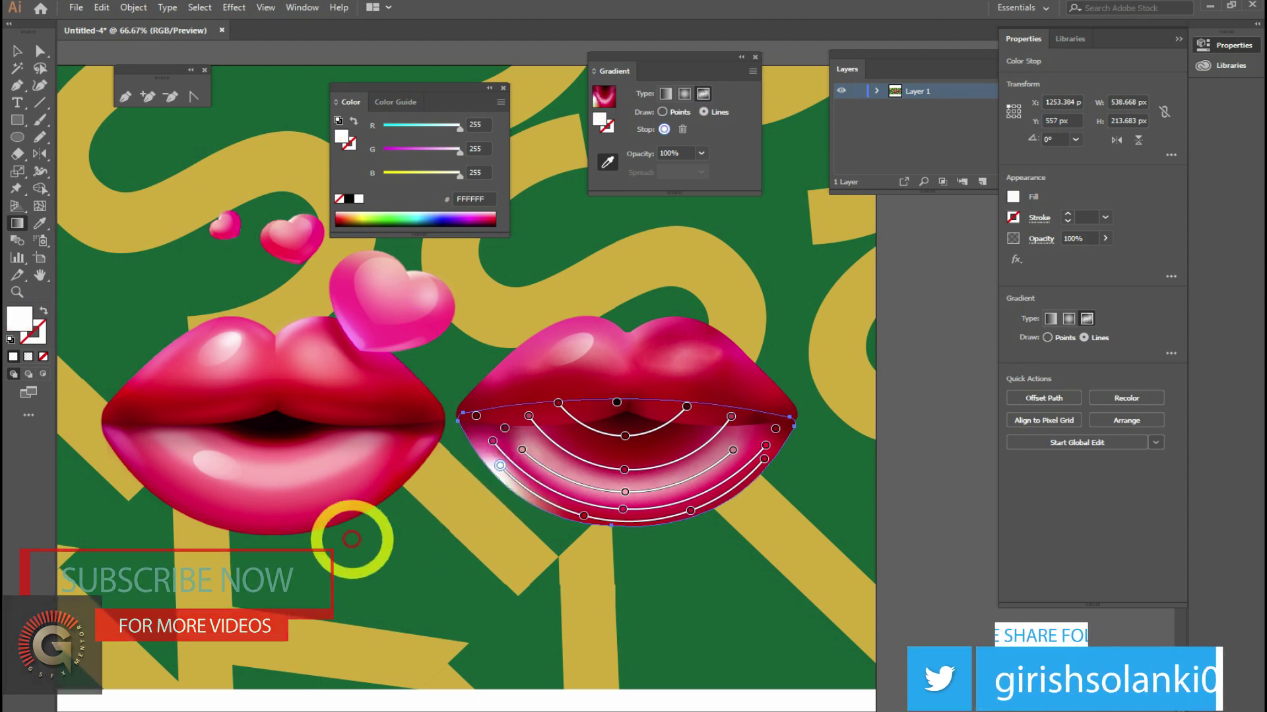
left_click(170, 503)
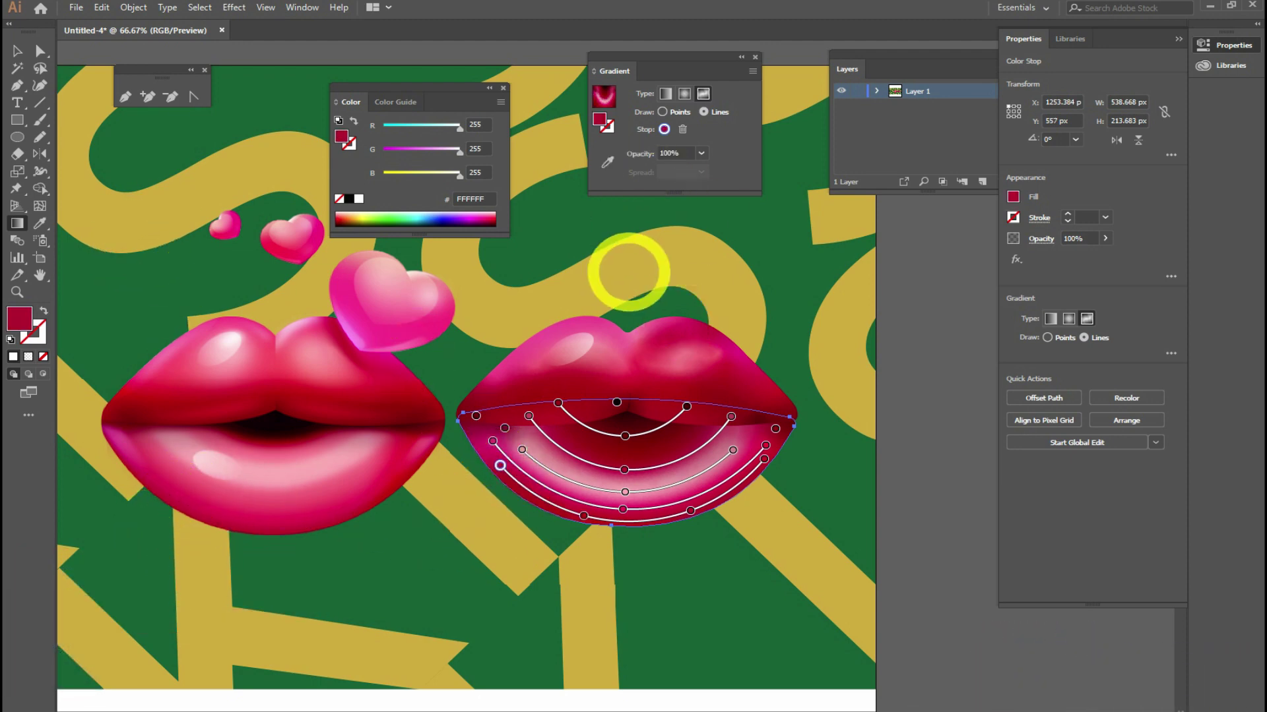
left_click(588, 436)
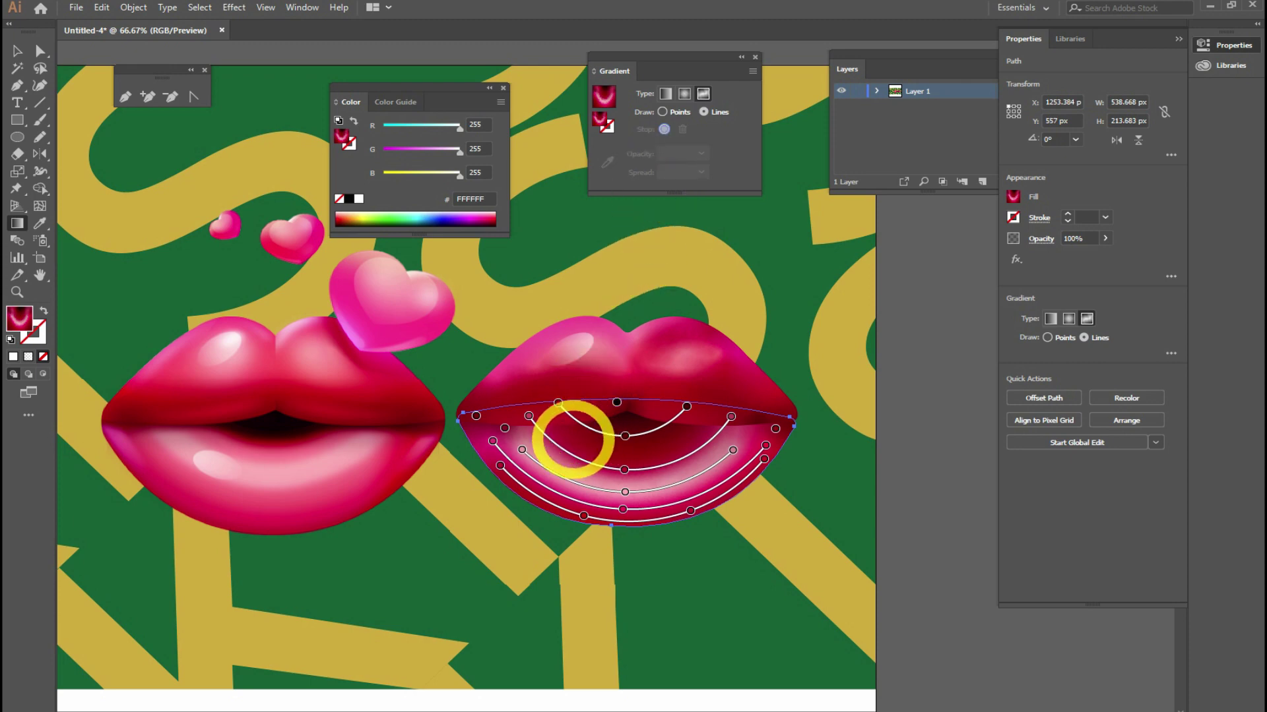
Step: Draw a three-stop curved gradient line between the two dark lines in the upper part of the lower lip
left_click(554, 418)
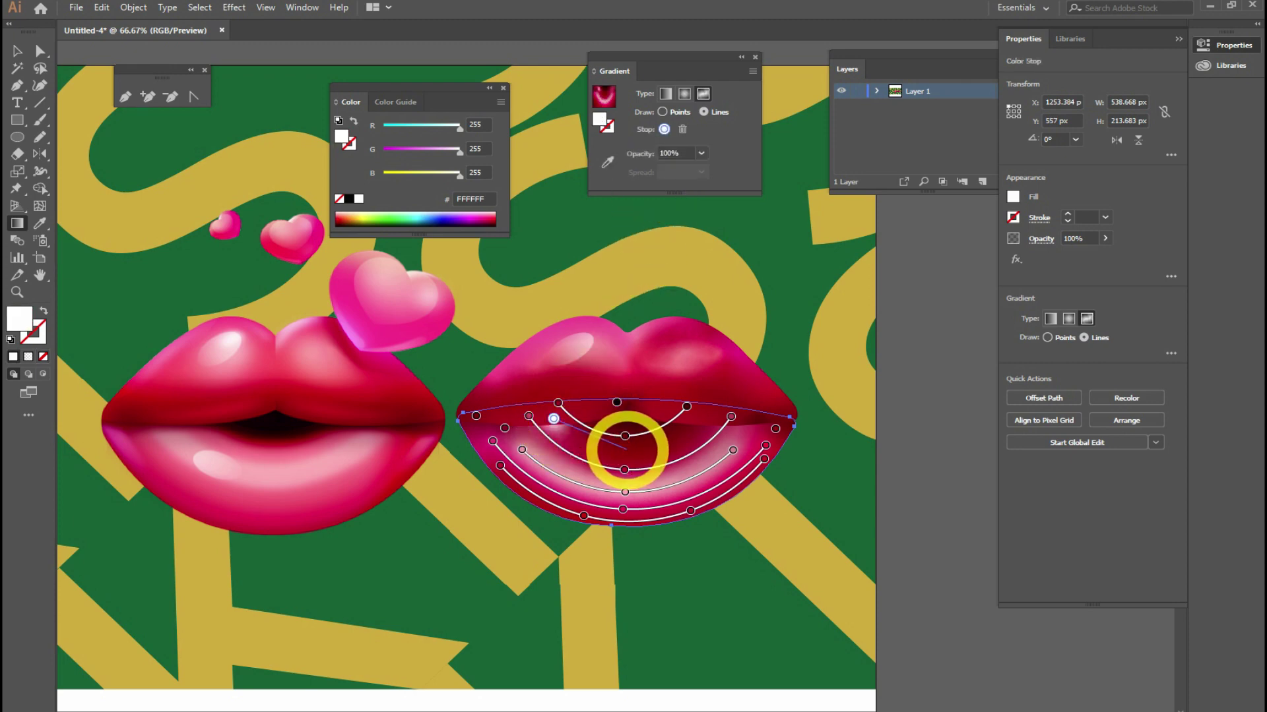
left_click(625, 454)
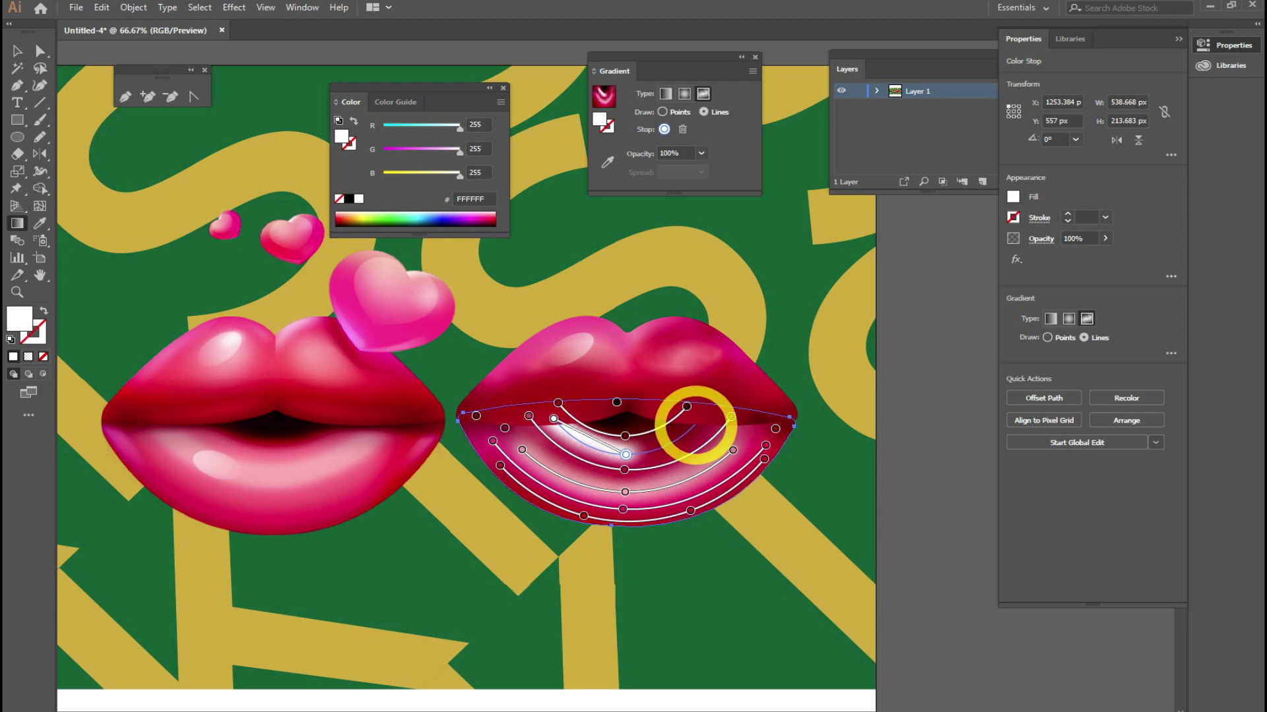
left_click(709, 416)
Step: Recolour the new inner line's stops in dark reds sampled from the reference's shading beneath the upper lip, and deselect the shape
left_click(607, 162)
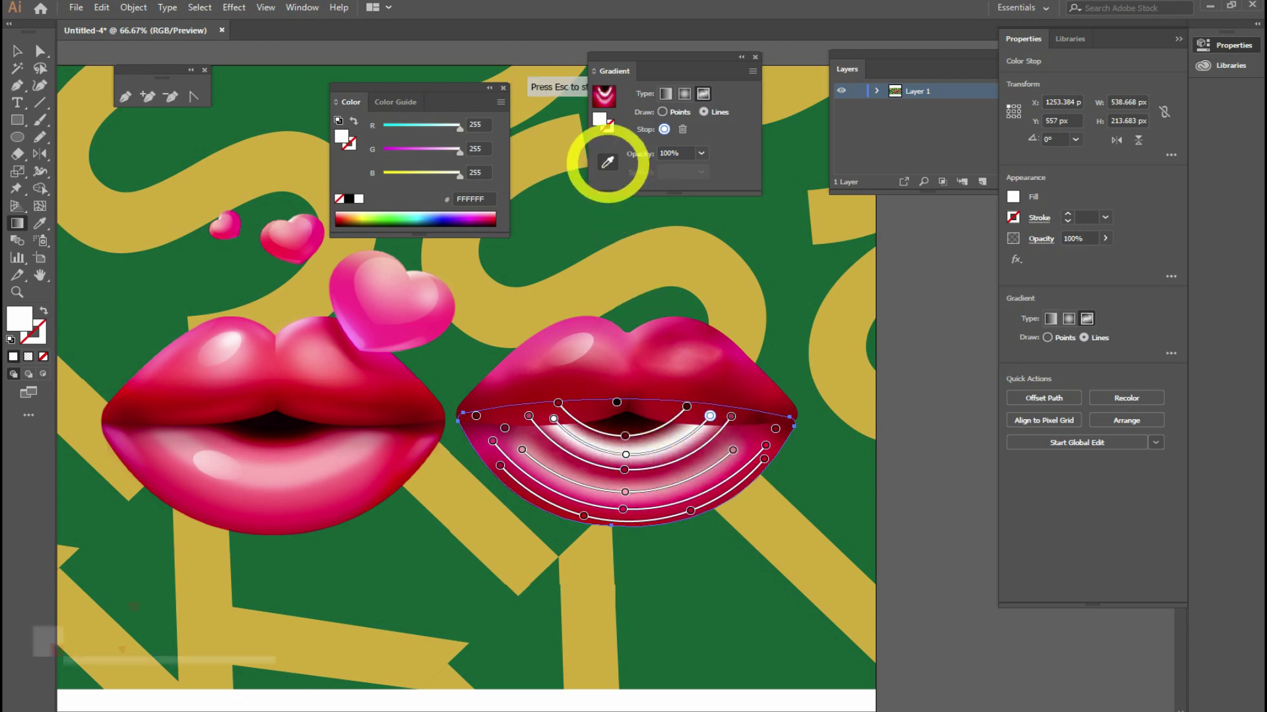
left_click(626, 454)
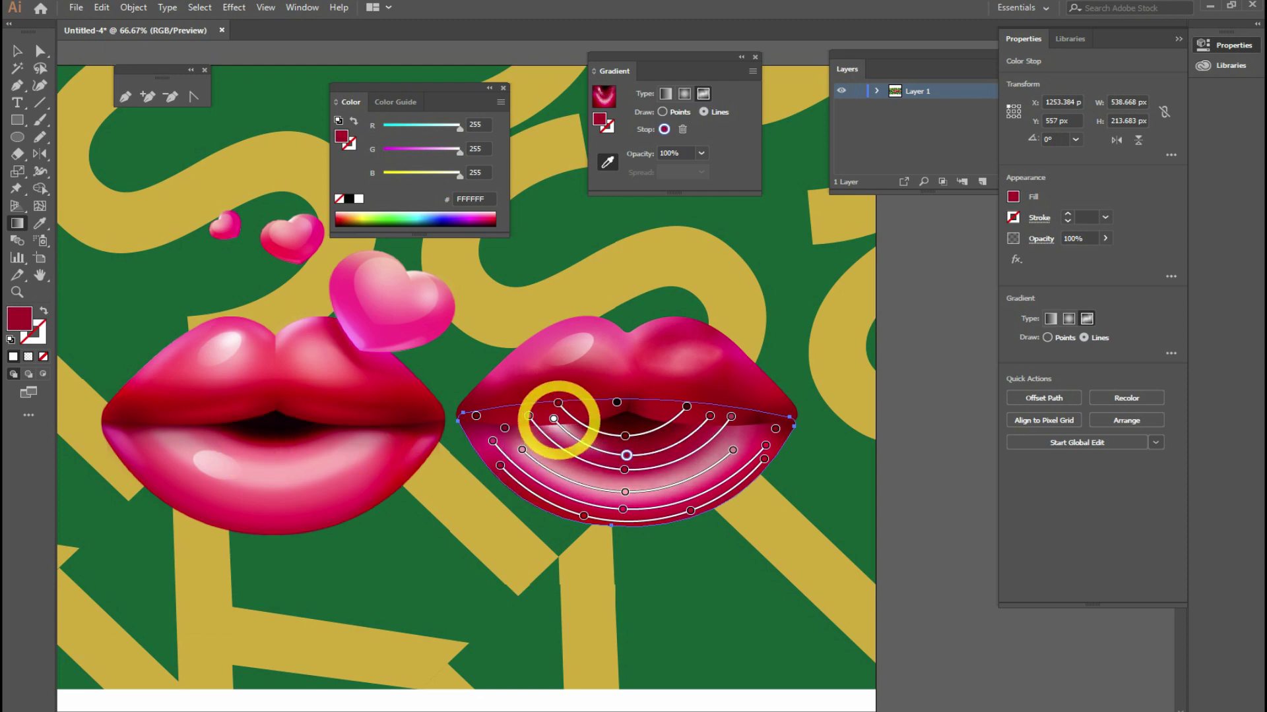
left_click(553, 419)
left_click(216, 430)
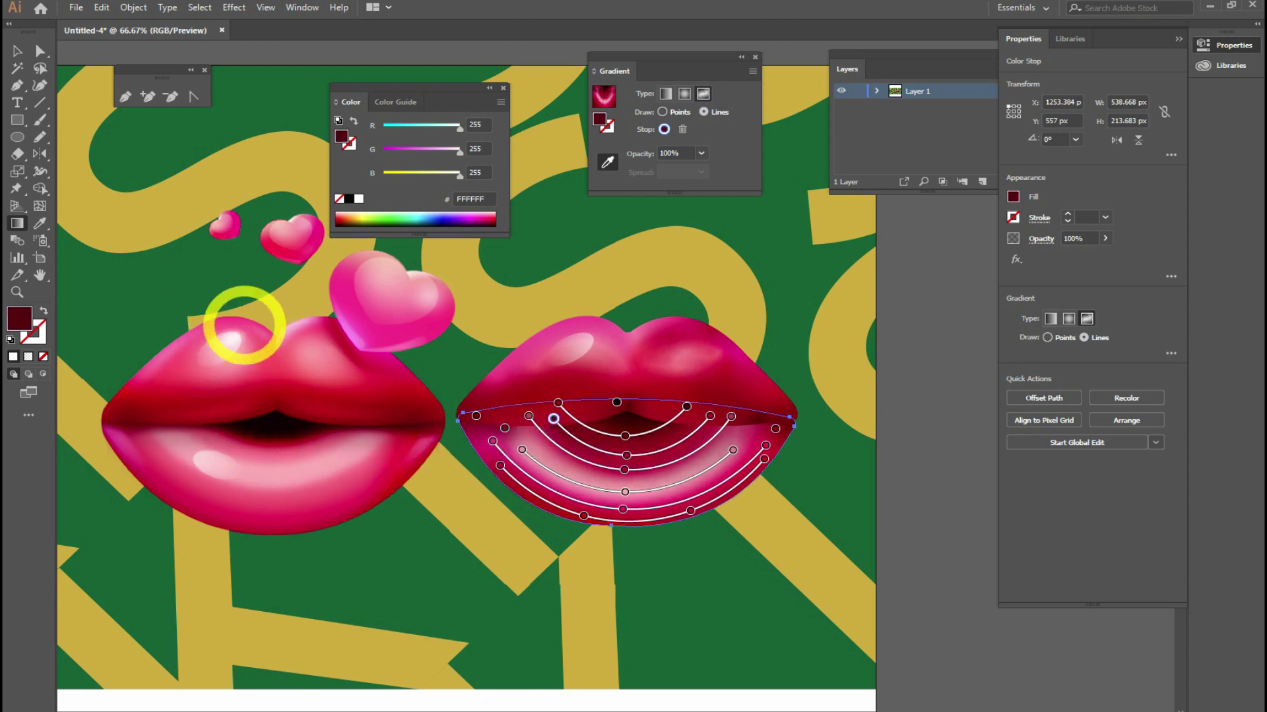
key("Escape")
key("Escape")
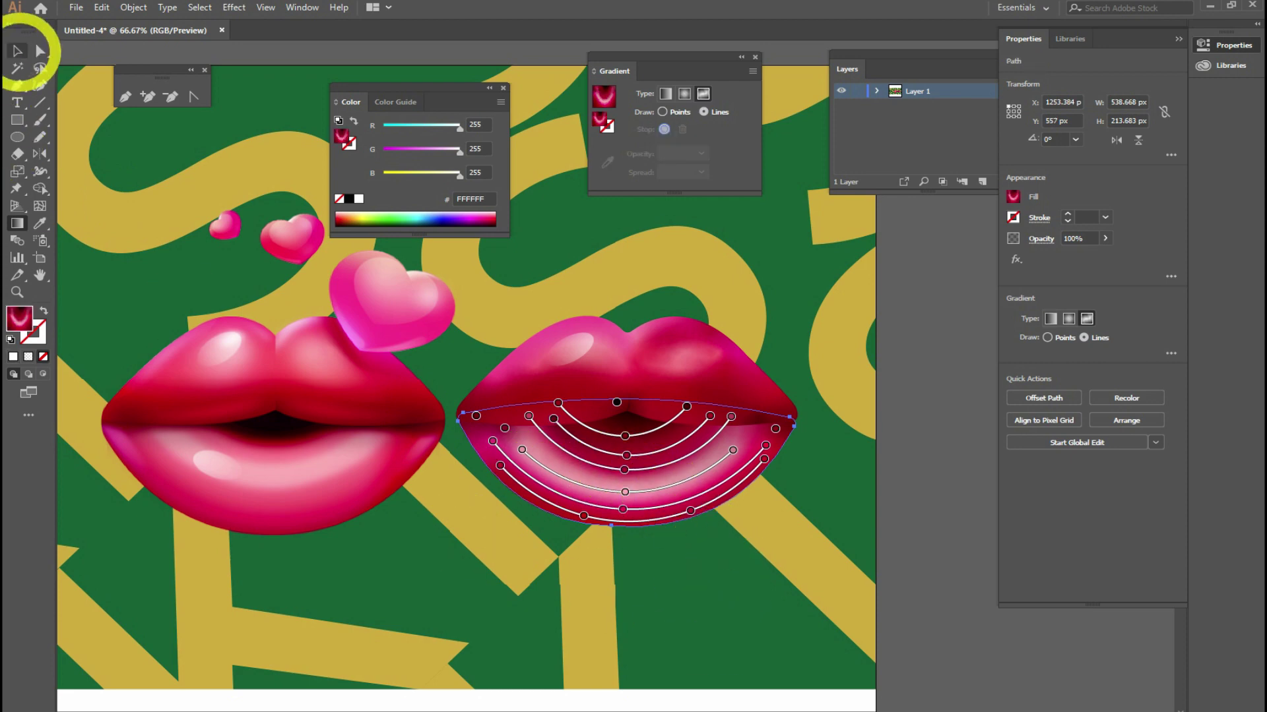
left_click(17, 50)
left_click(693, 630)
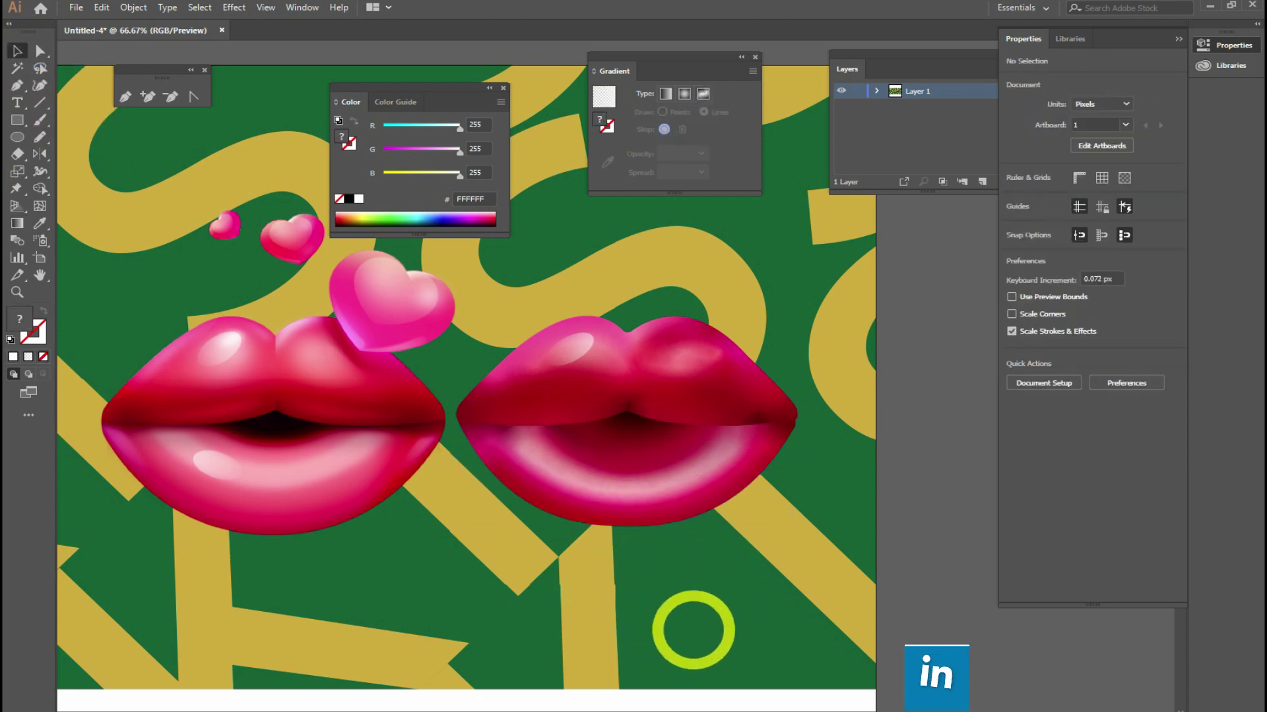
Step: Reopen the lower lip's gradient and recolour the dark red line's left end stop with a tone sampled from the reference lower lip's upper-left area
left_click(591, 465)
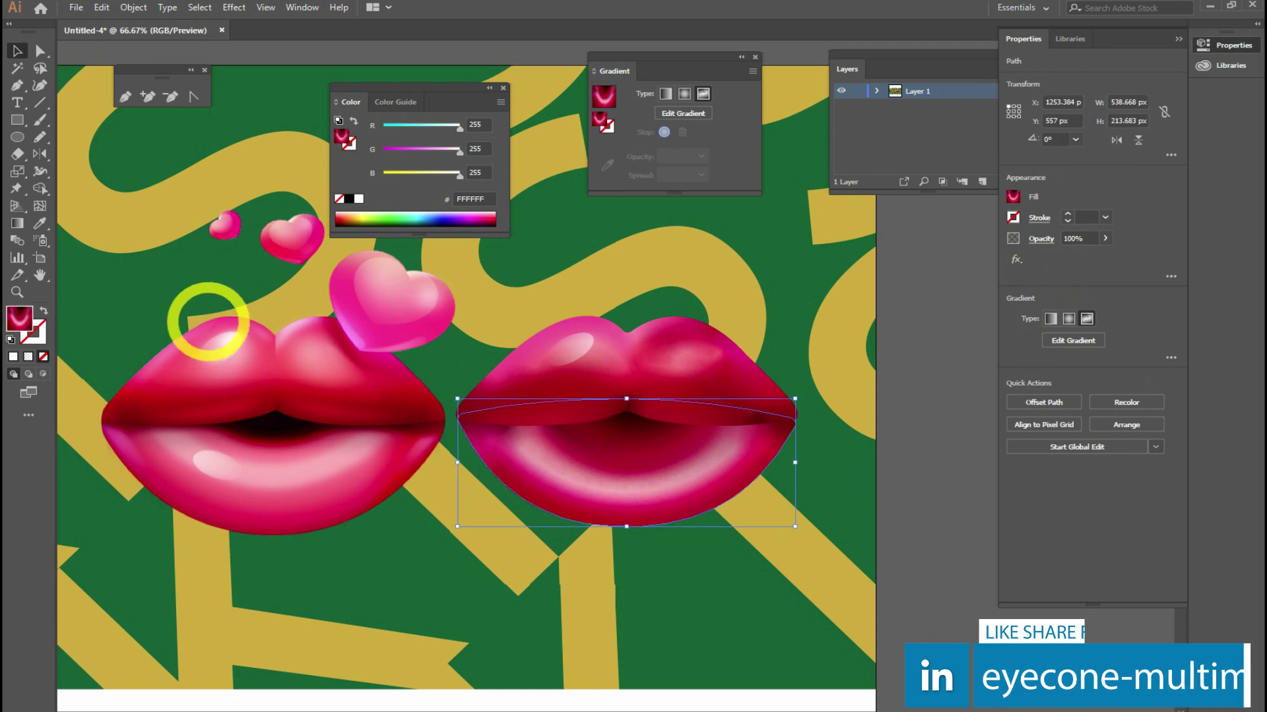
left_click(18, 223)
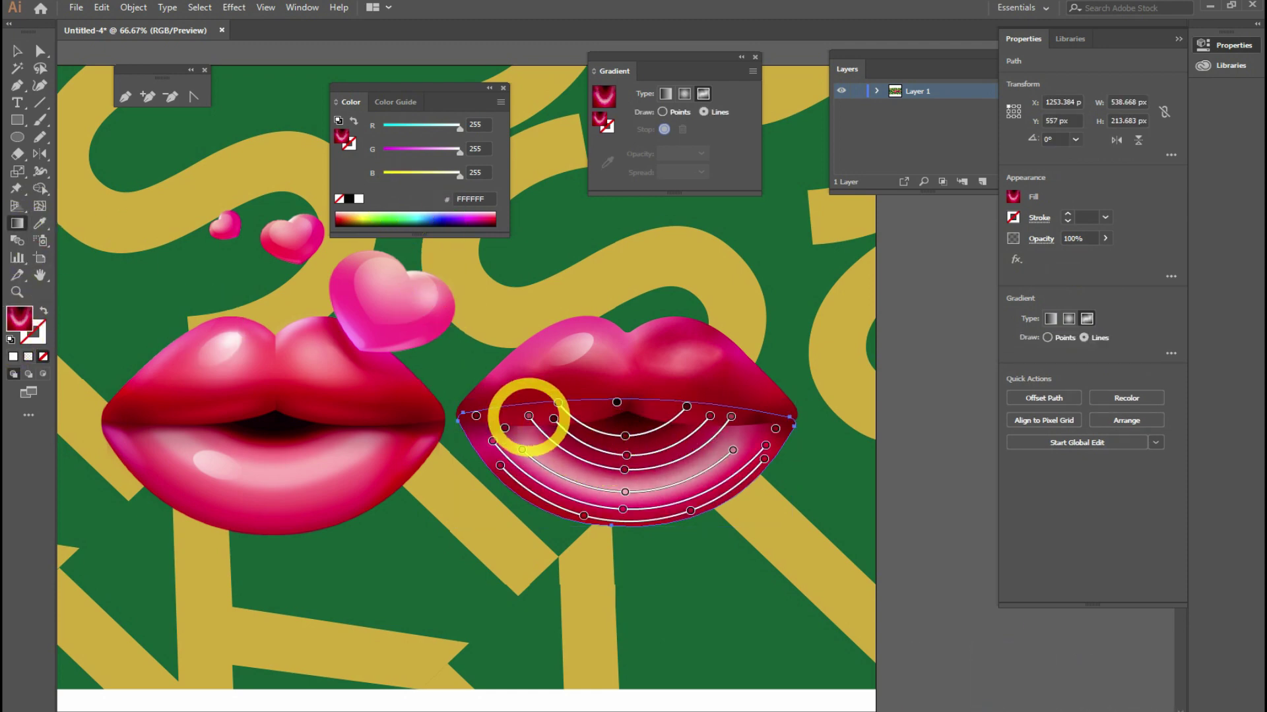
left_click(607, 161)
left_click(175, 426)
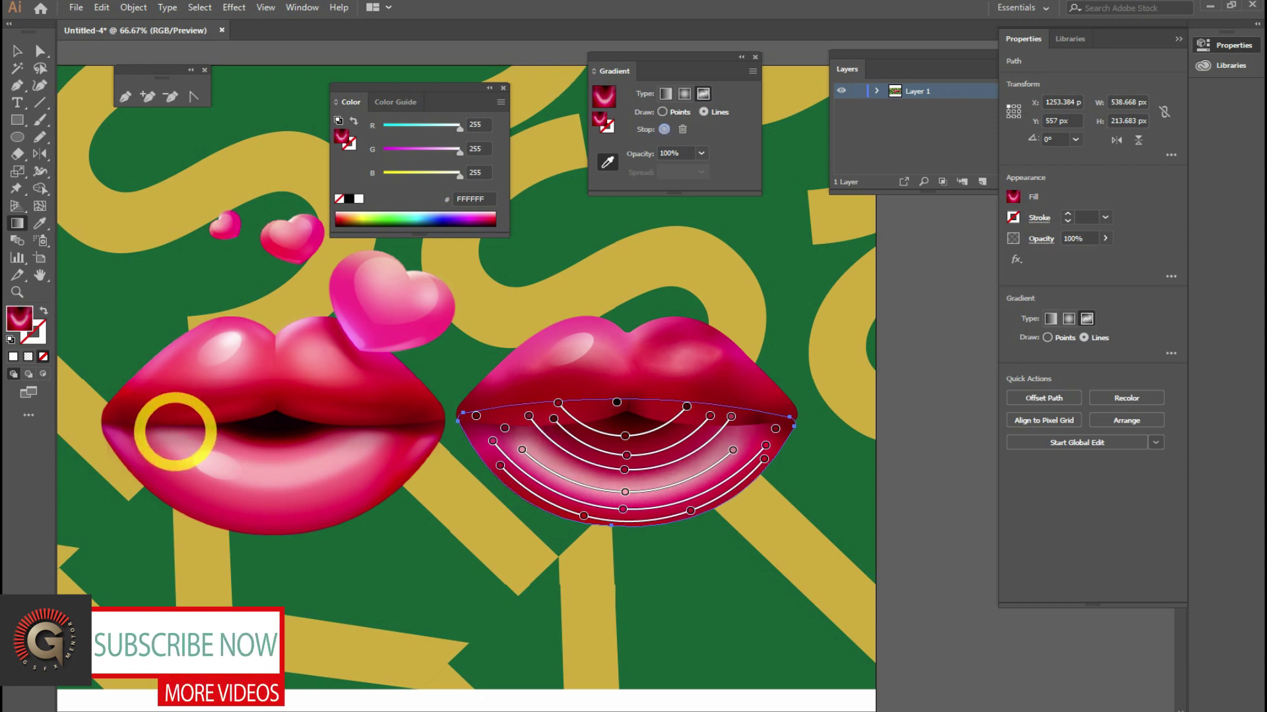
key("Escape")
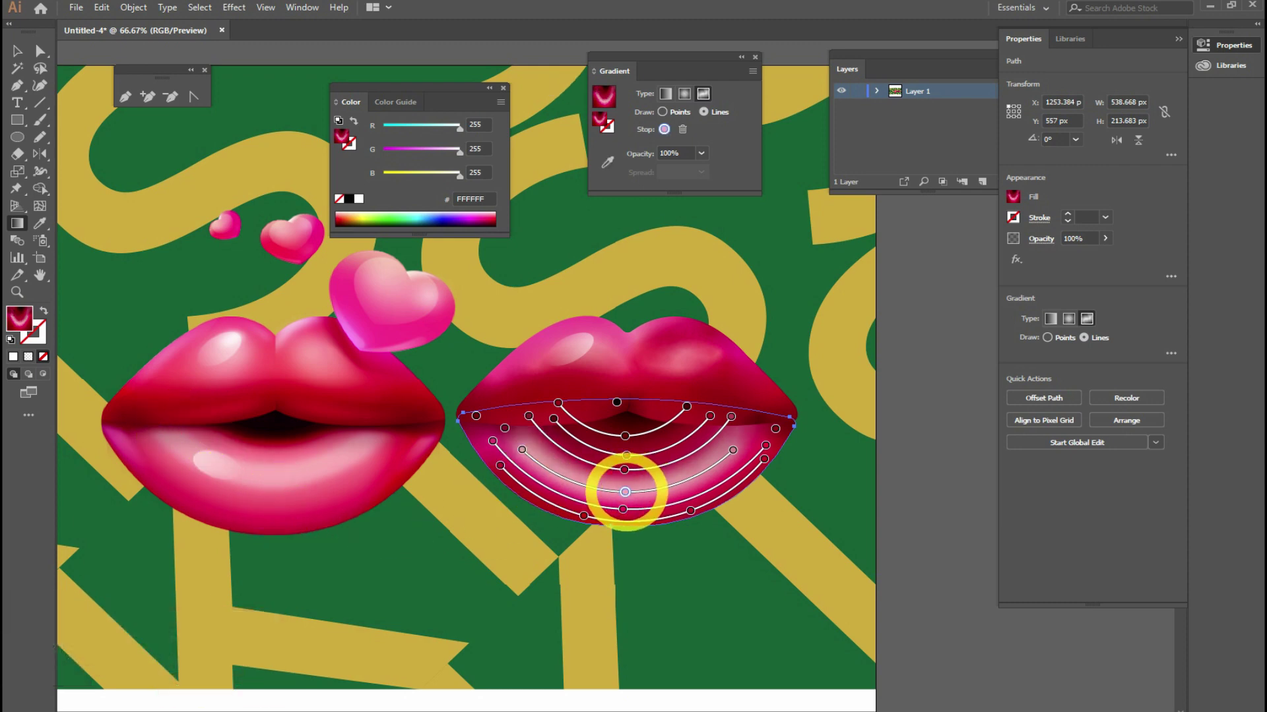
Step: Recolour the pink highlight line's centre and end stops with light pinks sampled from the reference's lower lip, and deselect the shape
key("Escape")
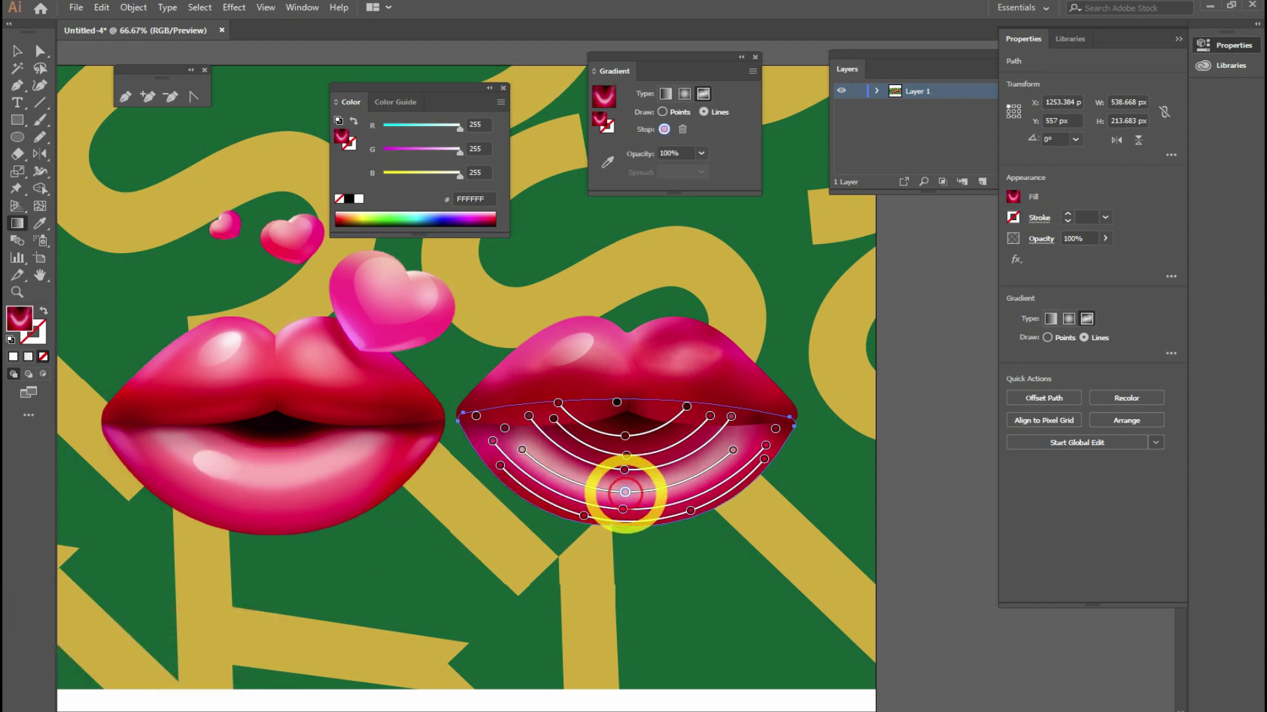
left_click(608, 162)
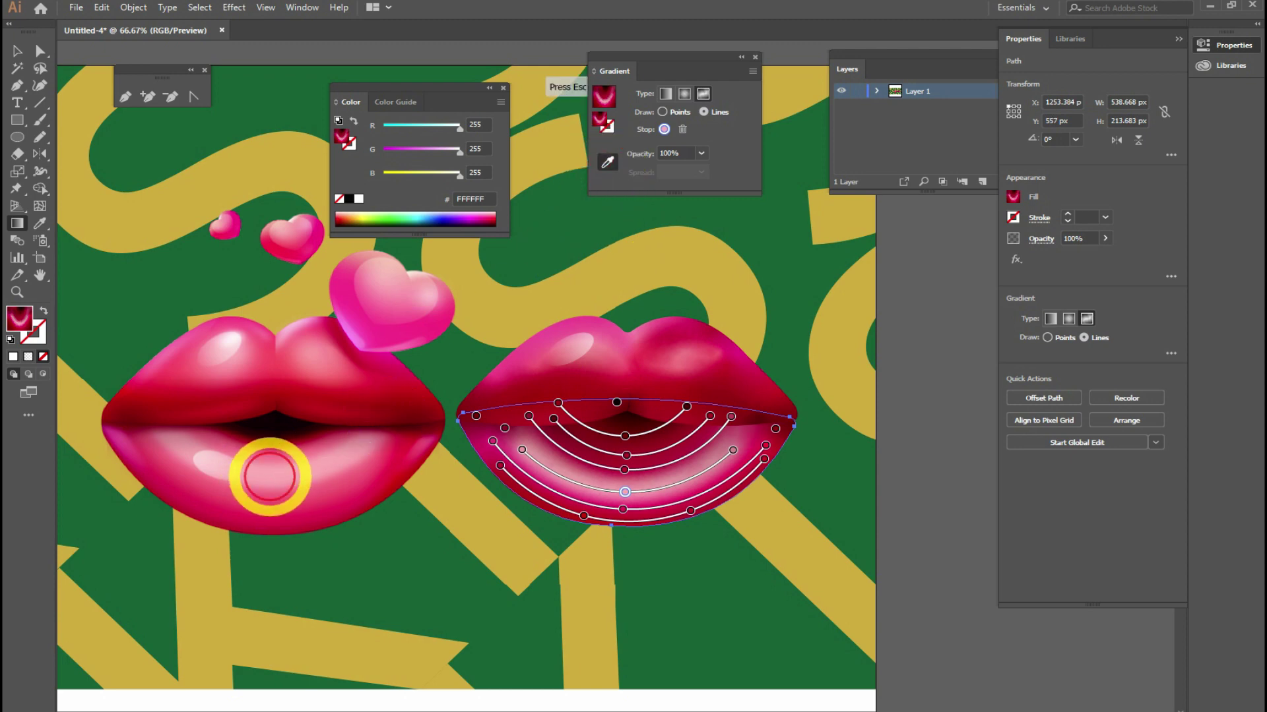
left_click(521, 449)
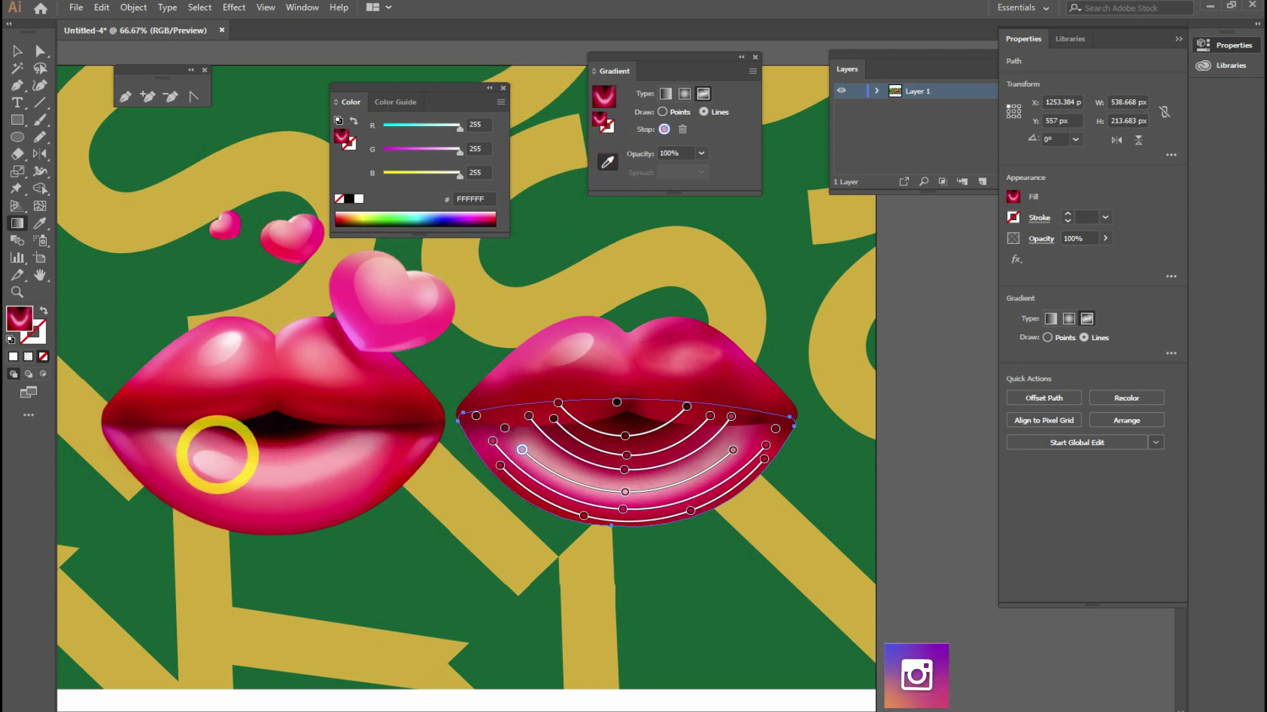
key("Escape")
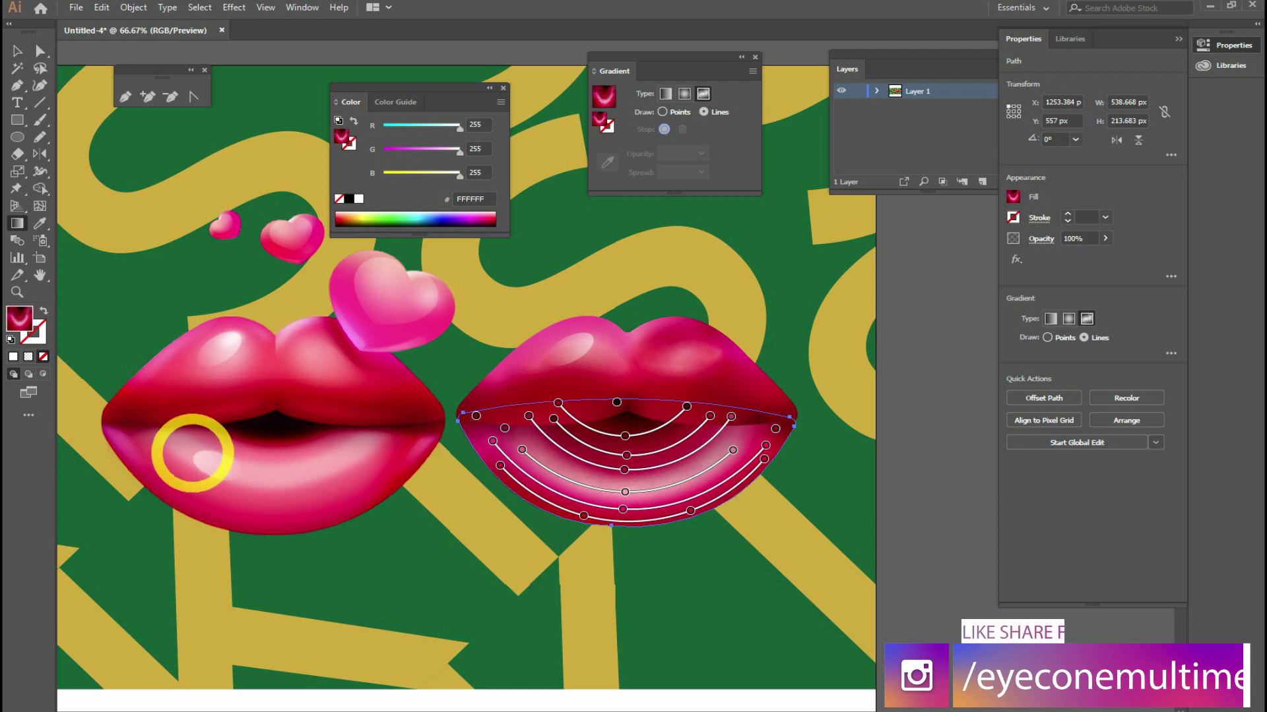
left_click(732, 450)
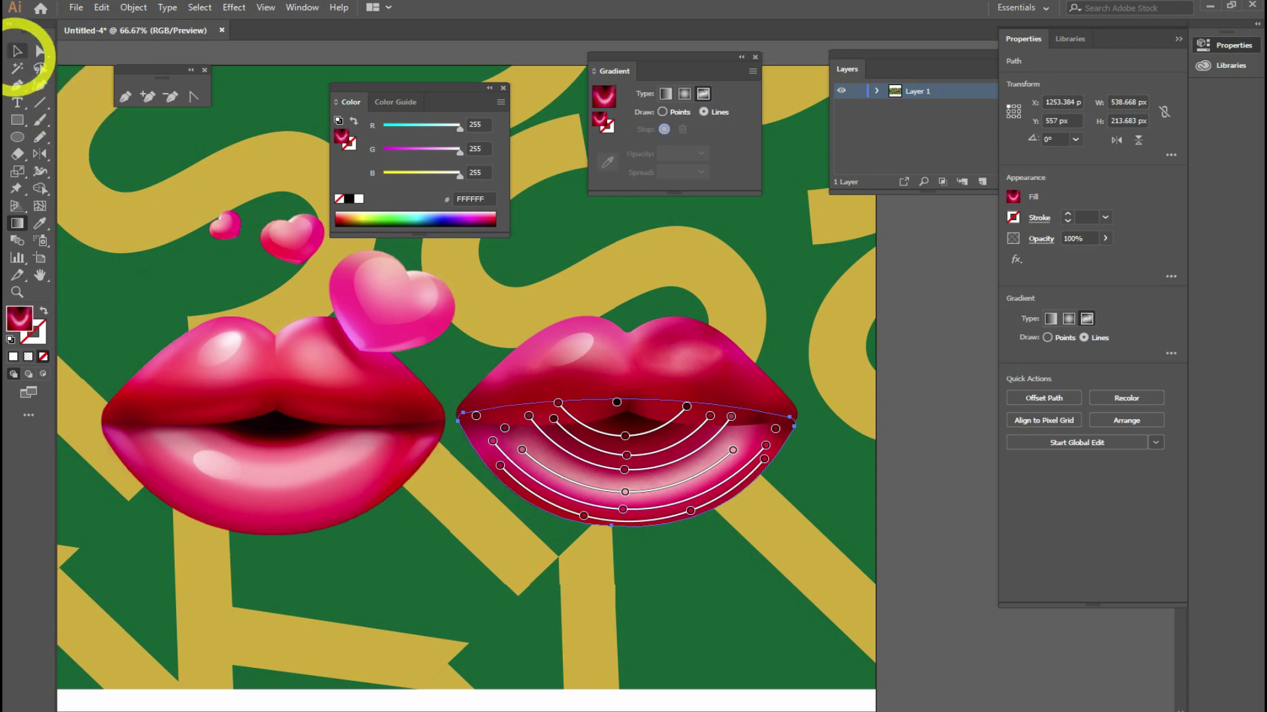
left_click(18, 51)
left_click(518, 623)
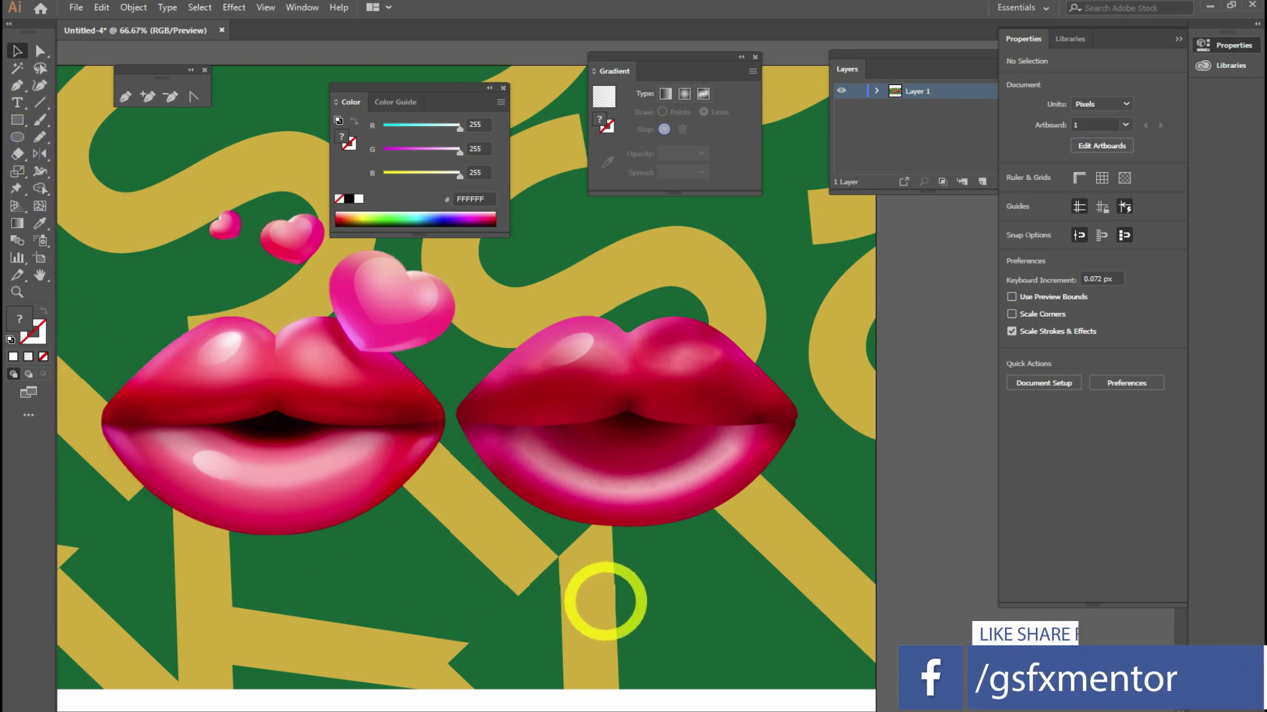
Step: Copy the upper lip's white highlight ellipse onto the lower lip's left side and rotate it to 145.4° to follow the lip's curve
left_click_drag(580, 345, 556, 470)
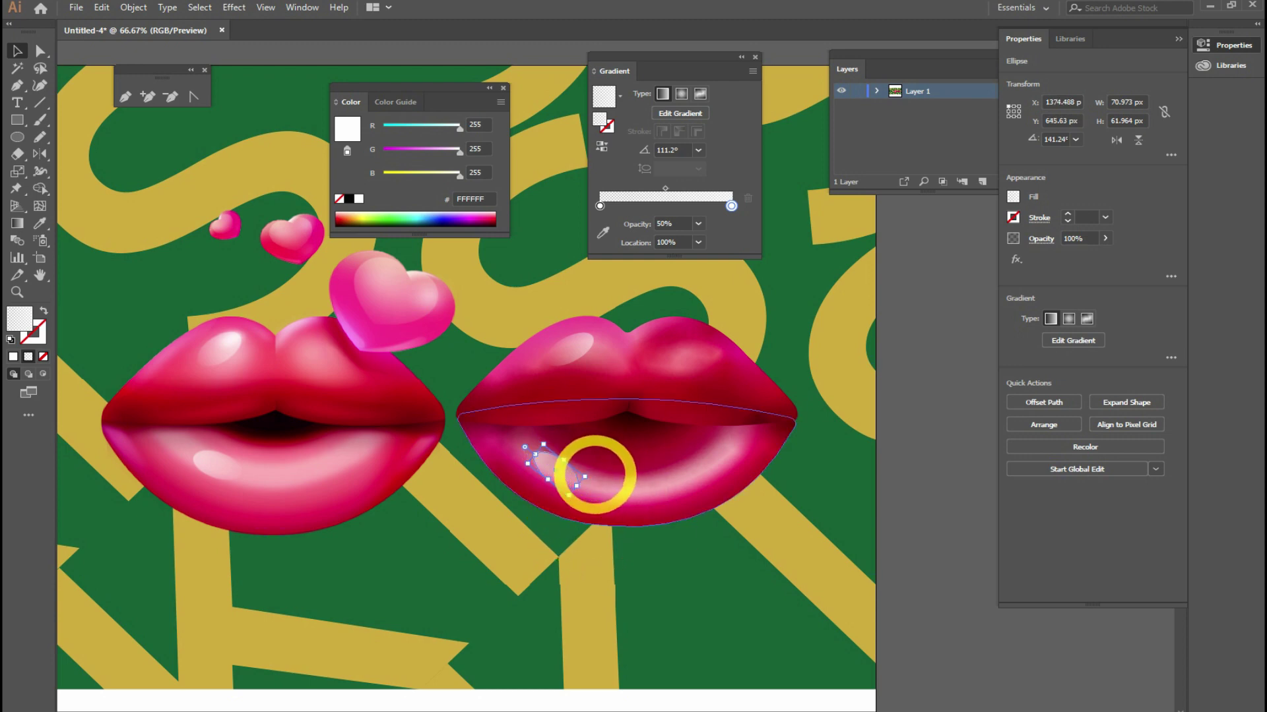
left_click_drag(595, 469, 595, 468)
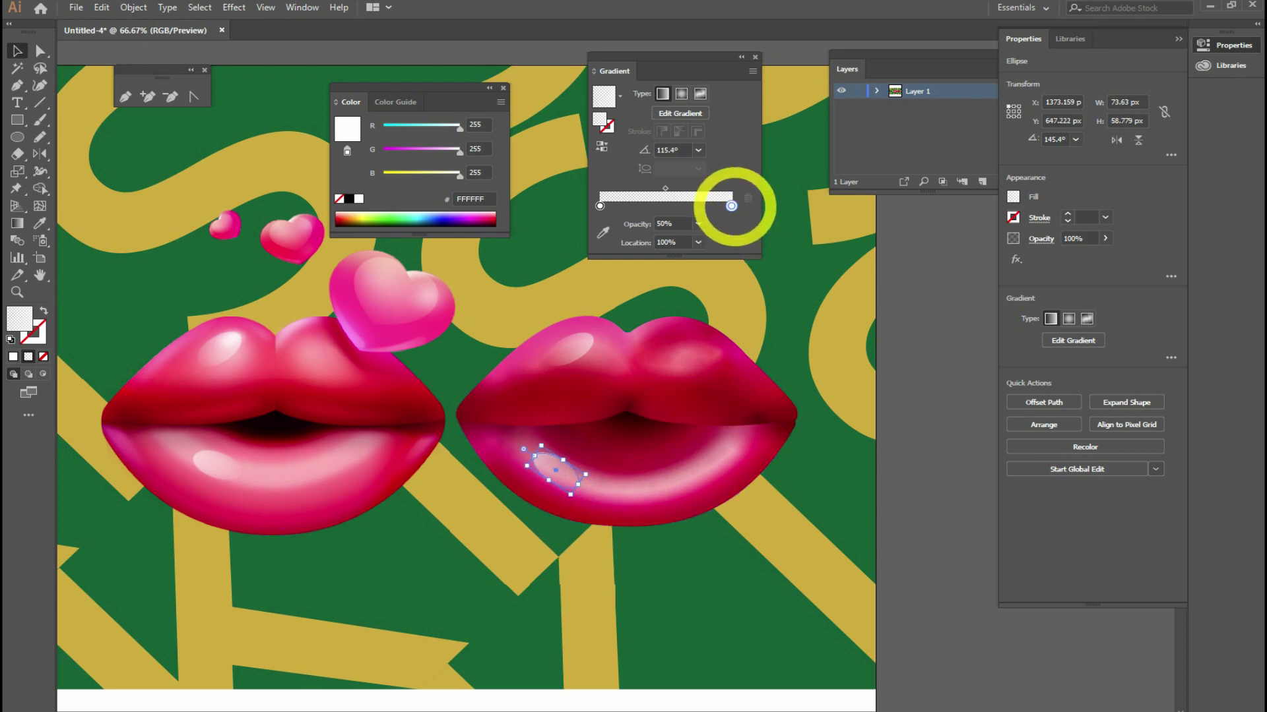
Step: Set the lower lip highlight's bright gradient stop to 70% opacity at 85.85% location, brighten the ellipse's upper end, and deselect it
left_click(698, 225)
left_click(707, 322)
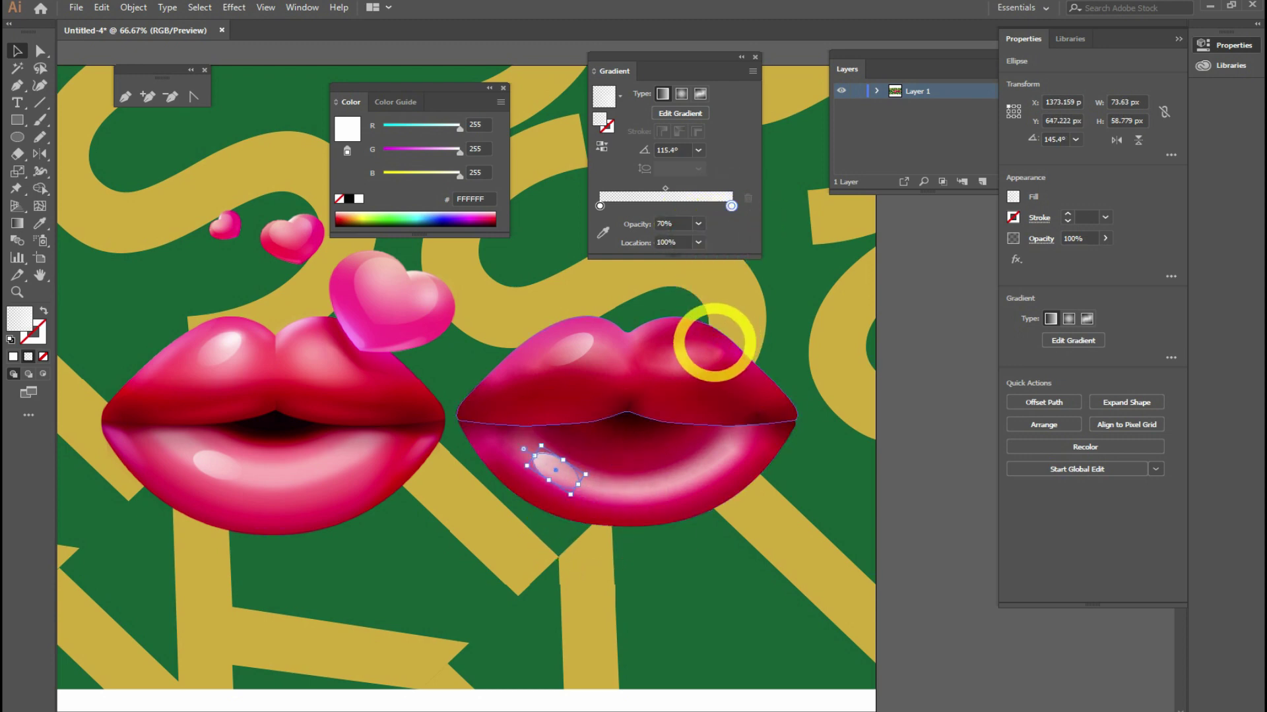
left_click(42, 190)
left_click(19, 223)
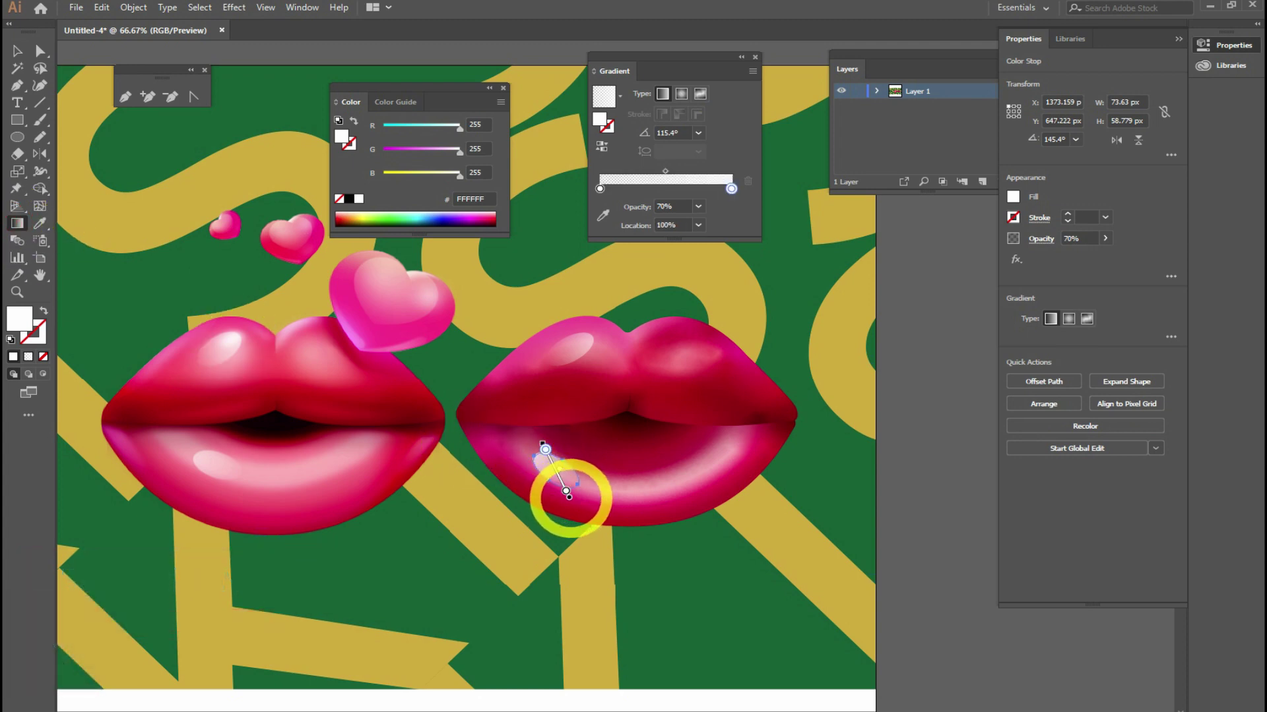
left_click_drag(569, 510, 564, 488)
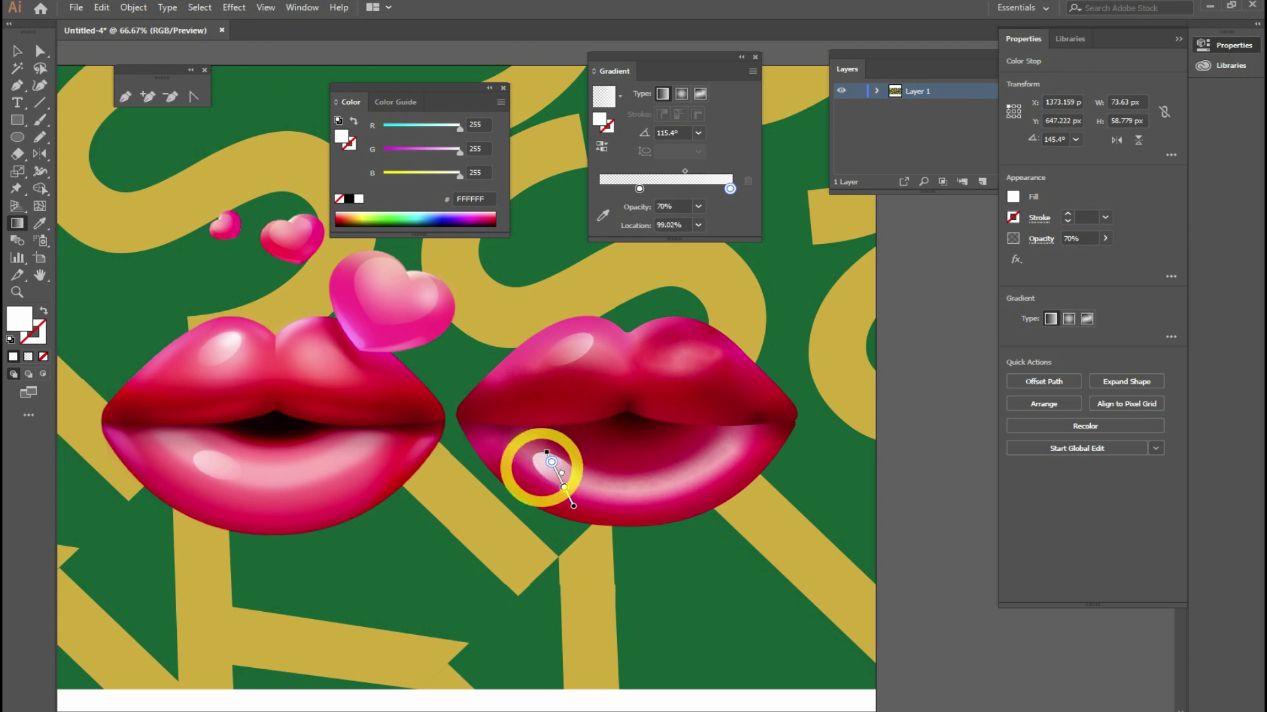
left_click_drag(546, 472, 564, 473)
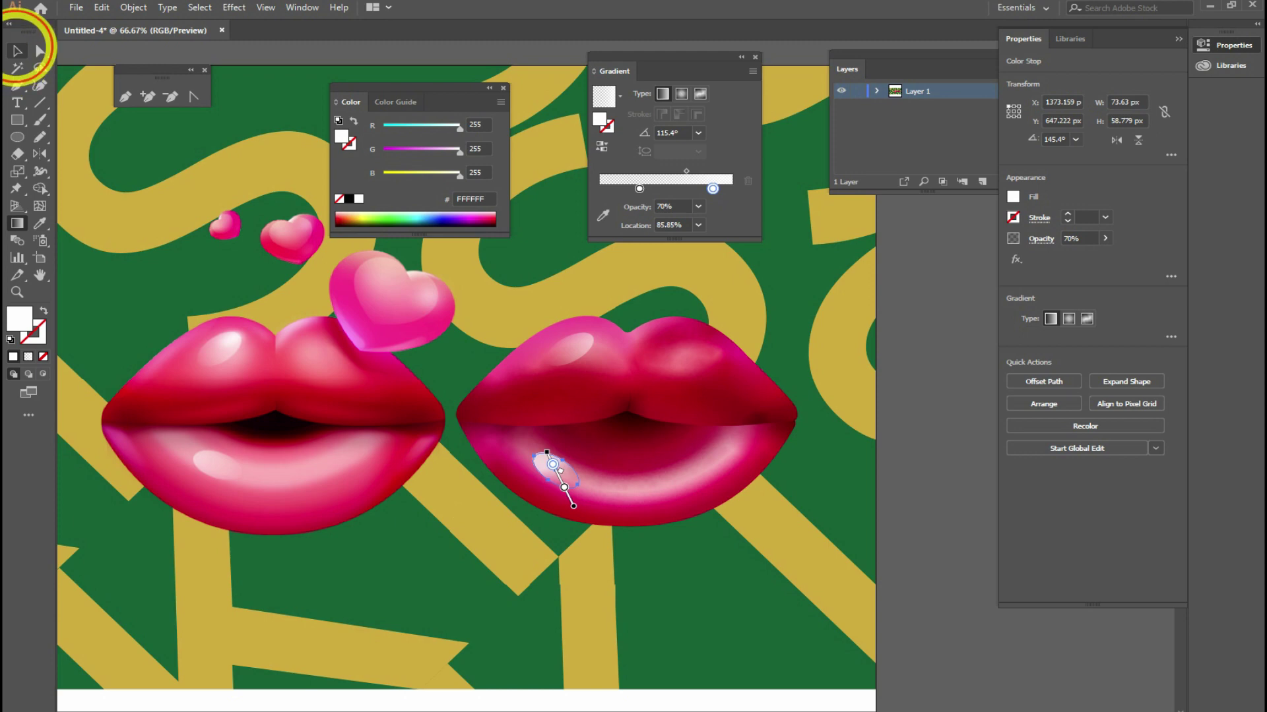
left_click(537, 628)
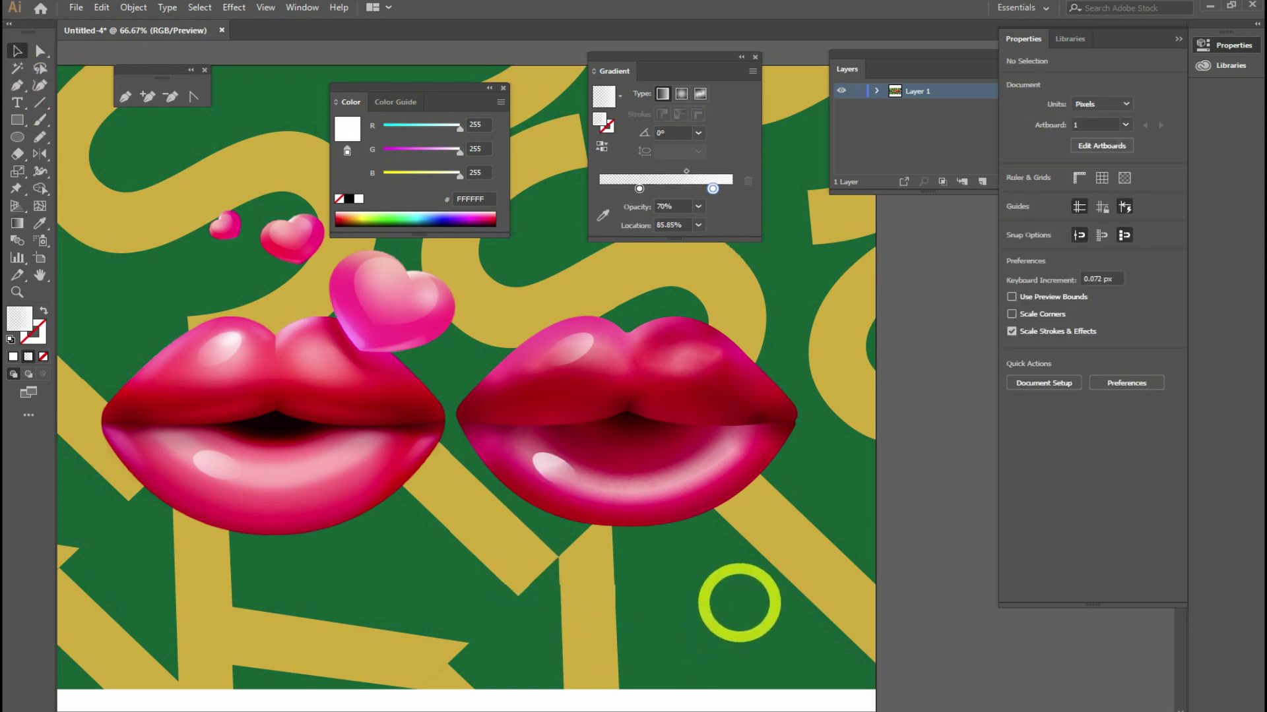
Step: Draw a 139 by 65 px ellipse over the centre of the mouth opening and run its gradient vertically
left_click(17, 137)
left_click_drag(589, 394, 675, 432)
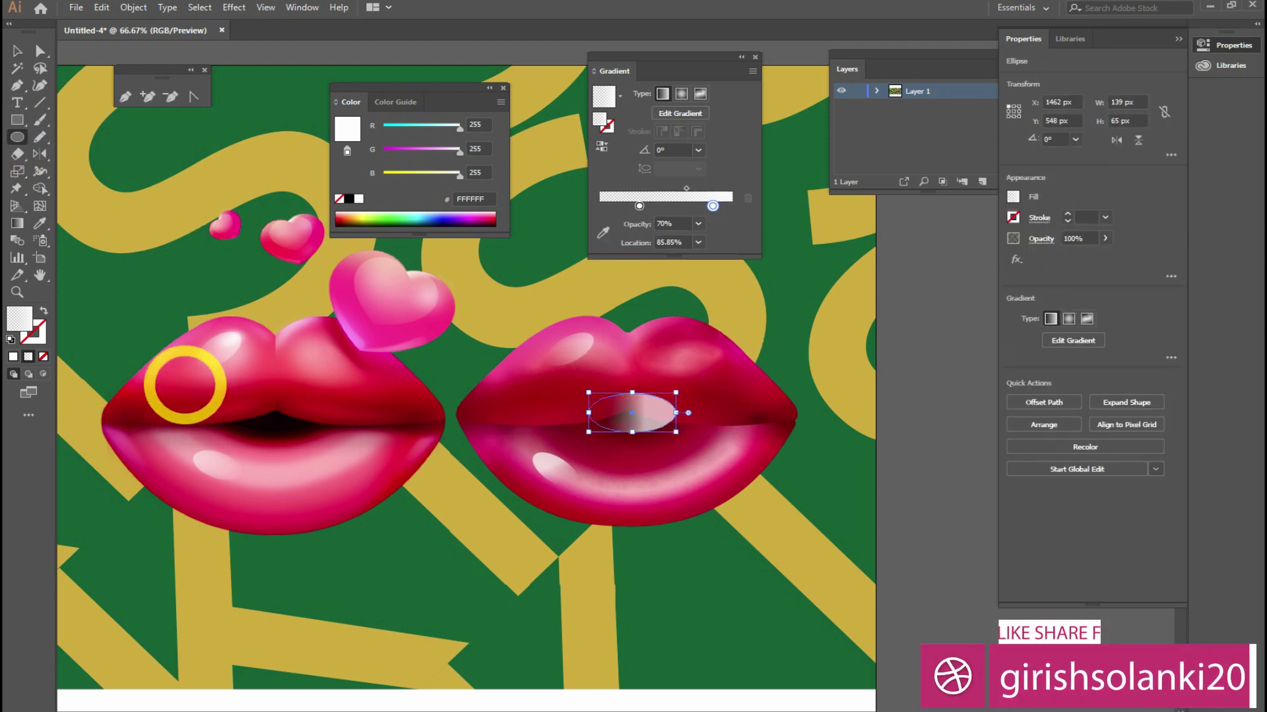
left_click(17, 223)
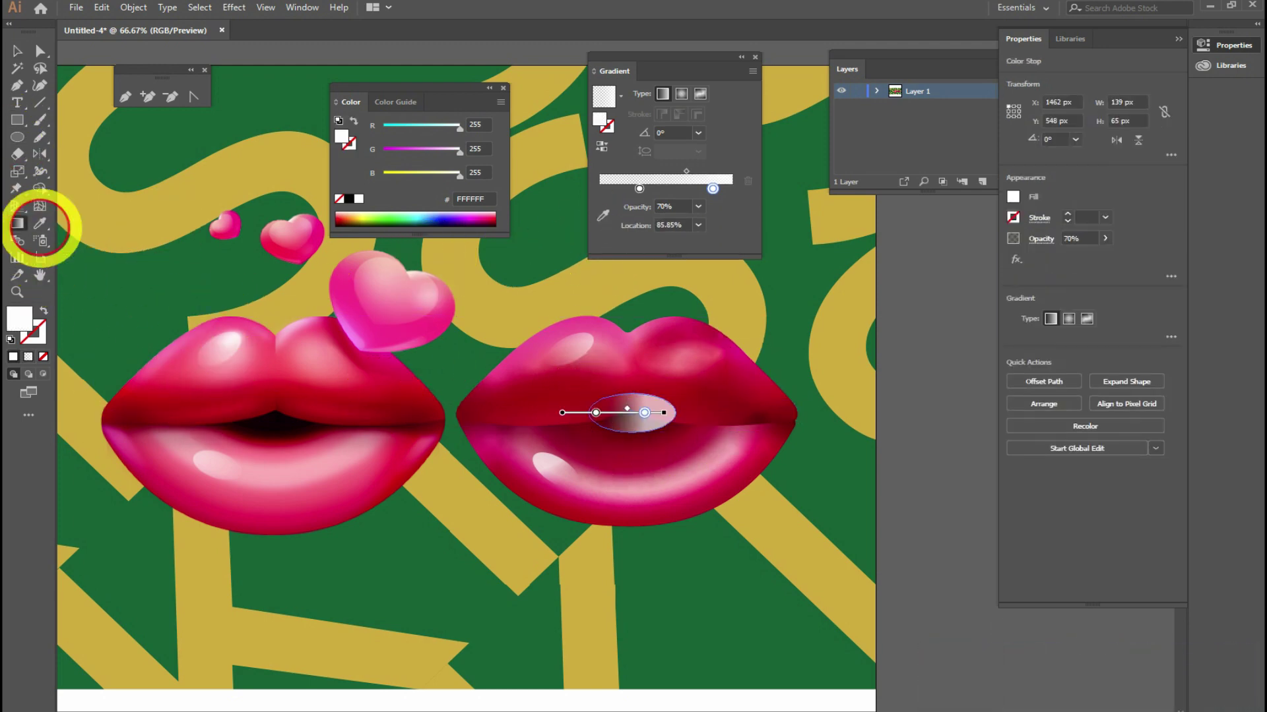
mouse_move(640, 364)
left_mouse_down()
mouse_move(639, 433)
mouse_move(636, 321)
left_mouse_up()
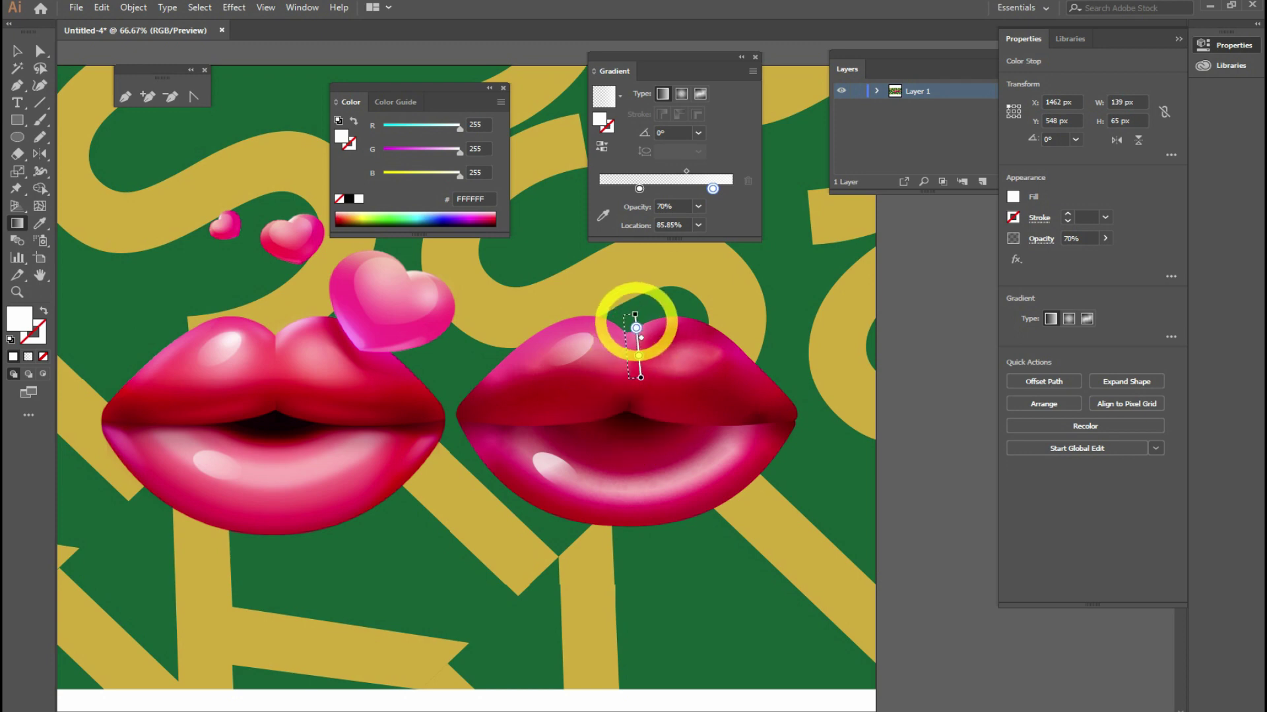
key("ctrl+z")
left_click_drag(635, 392, 632, 402)
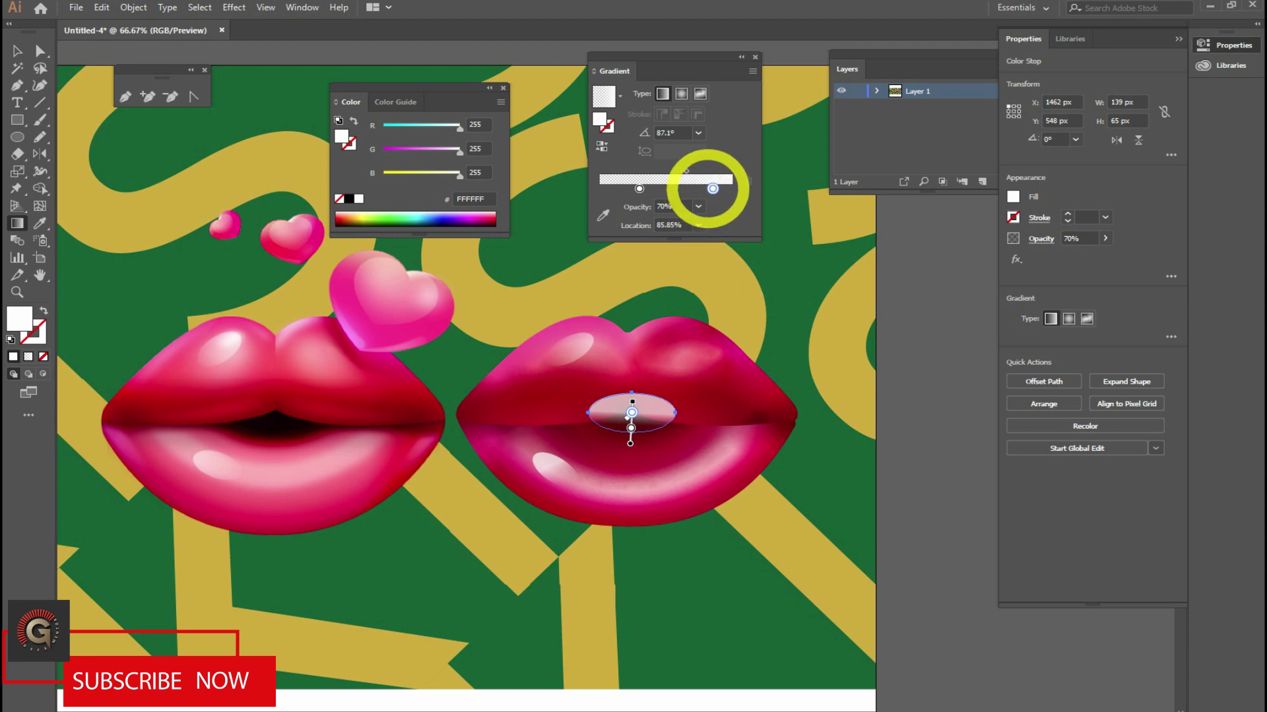
Step: Recolour the mouth ellipse's 70% stop black, move its transparent stop to 0%, and stretch the vertical gradient down past the ellipse
double_click(712, 188)
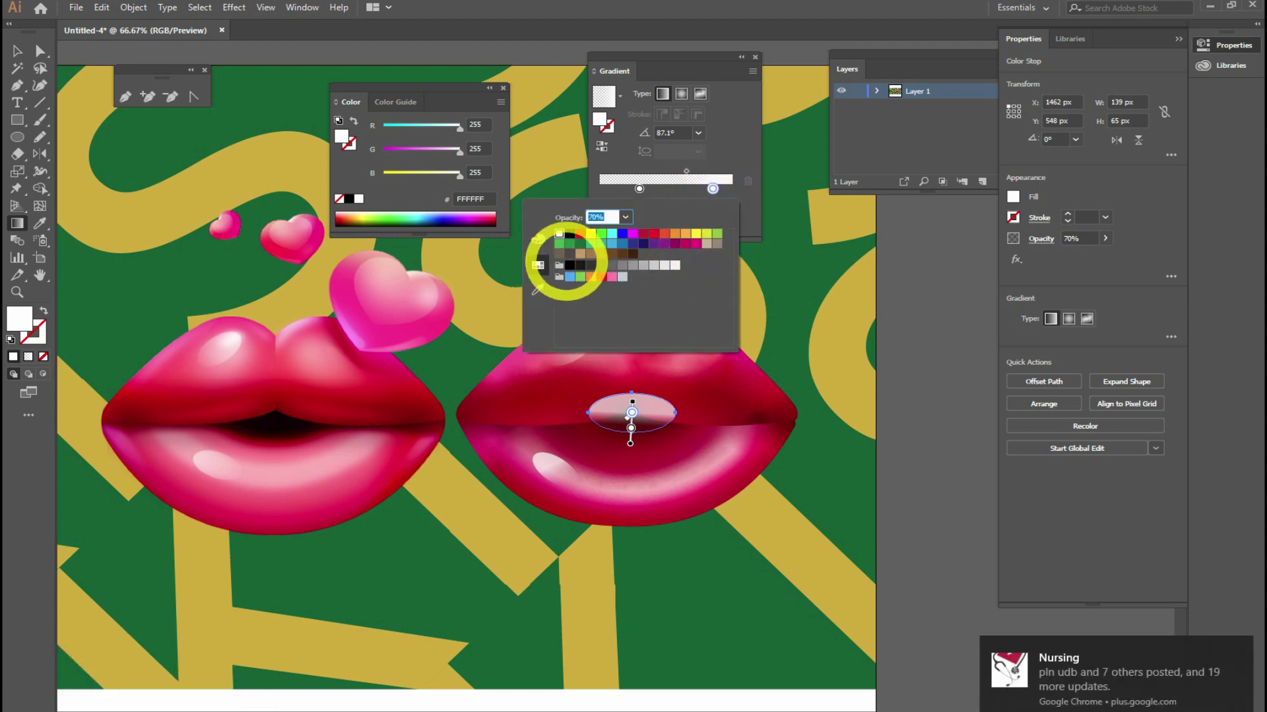
left_click(570, 266)
left_click(633, 456)
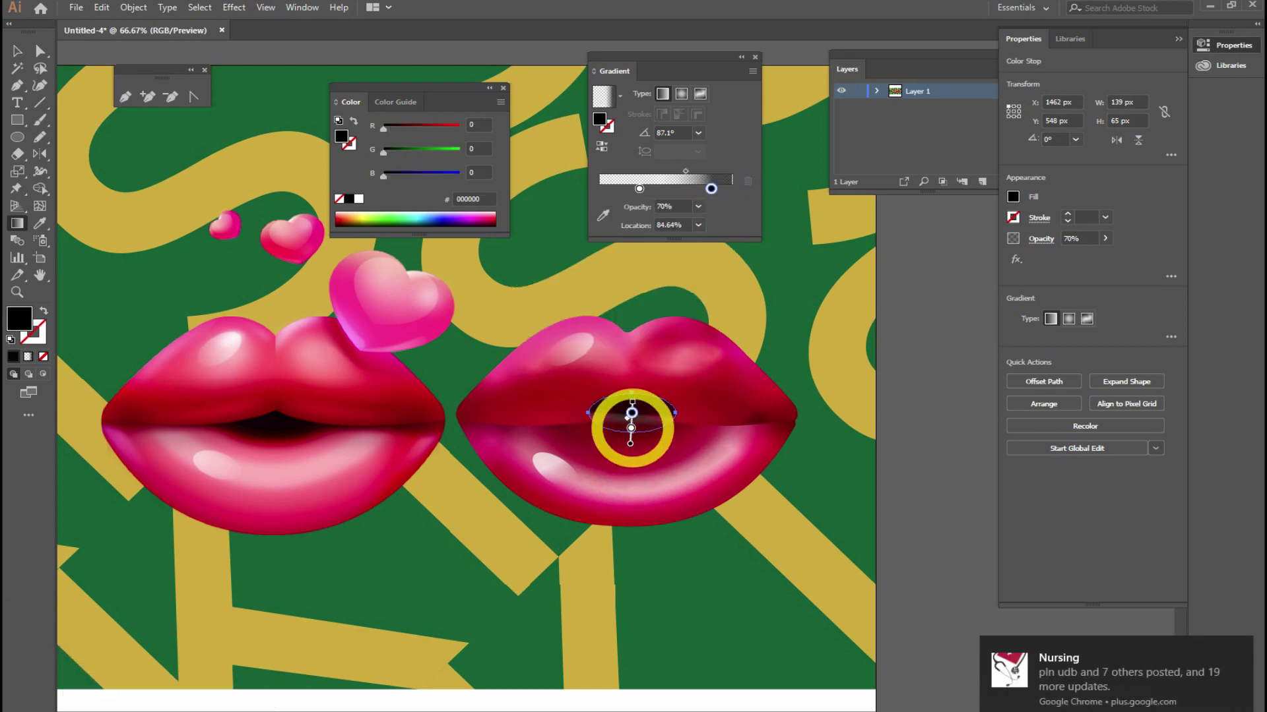
left_click_drag(639, 188, 600, 189)
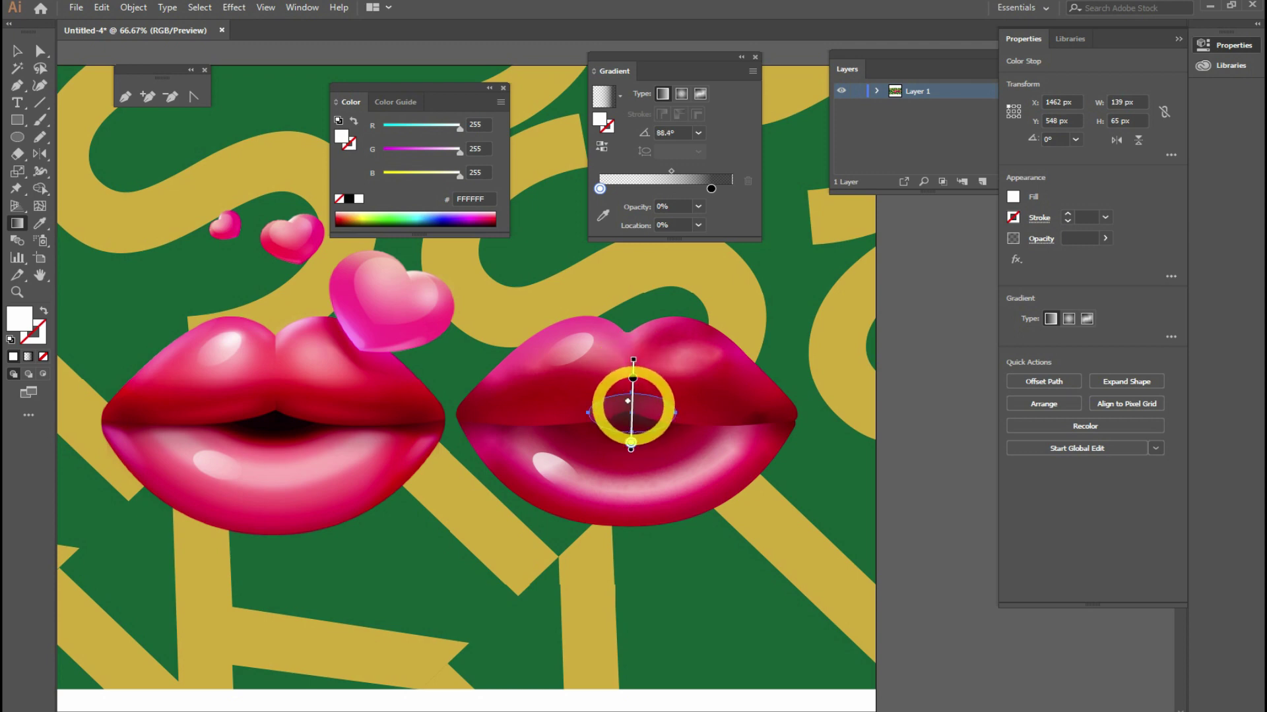
left_click(17, 51)
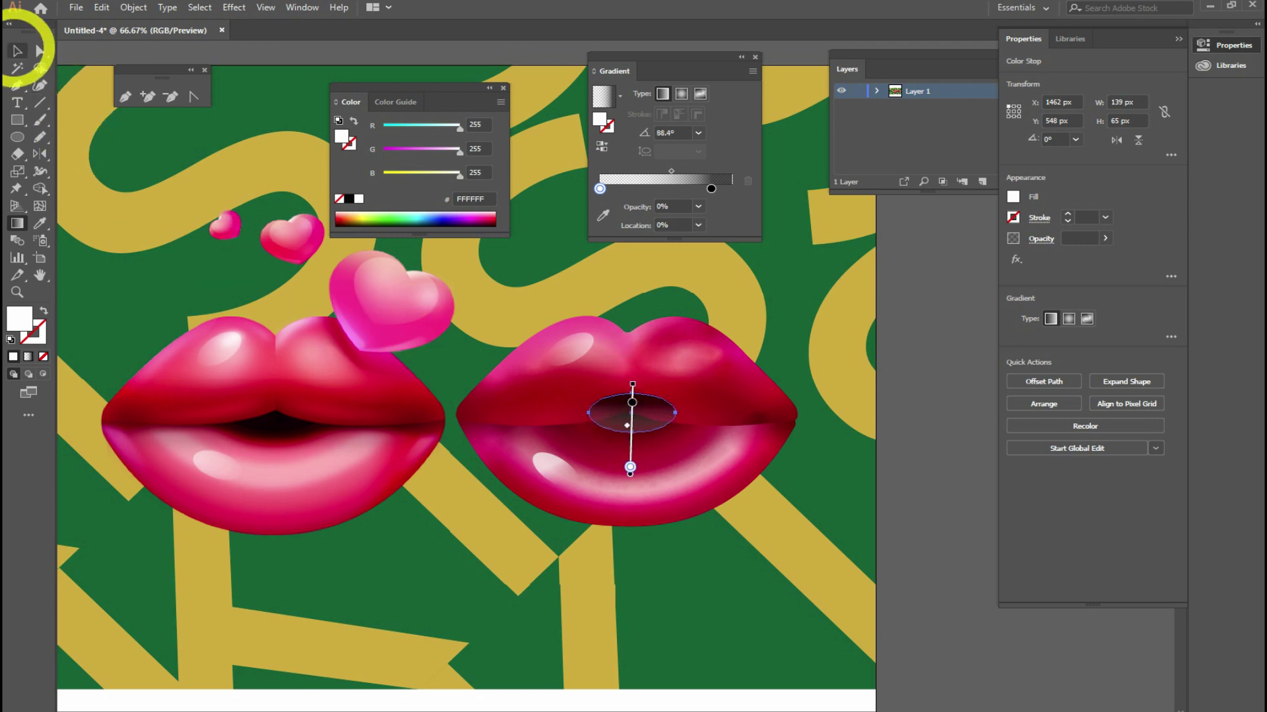
left_click(627, 602)
Step: Send the dark gradient ellipse in the mouth opening behind the upper lip using Send to Back, and deselect it
left_click(632, 405)
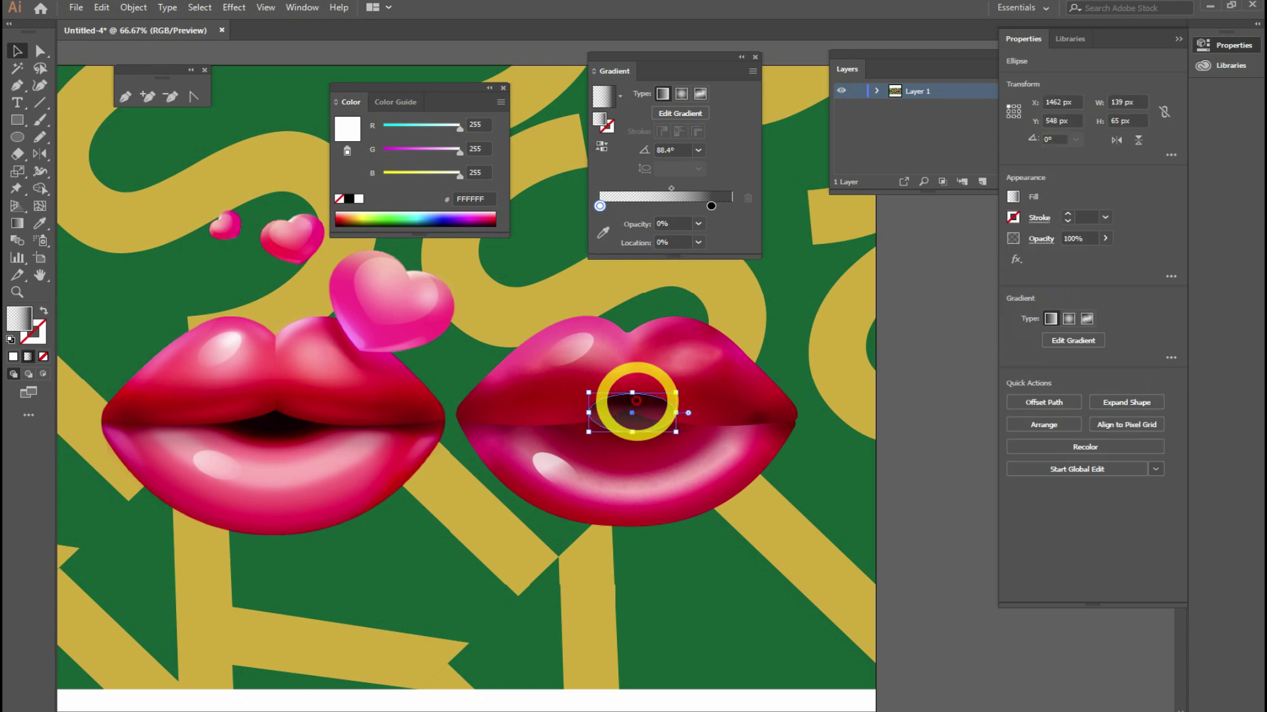
right_click(635, 403)
mouse_move(732, 625)
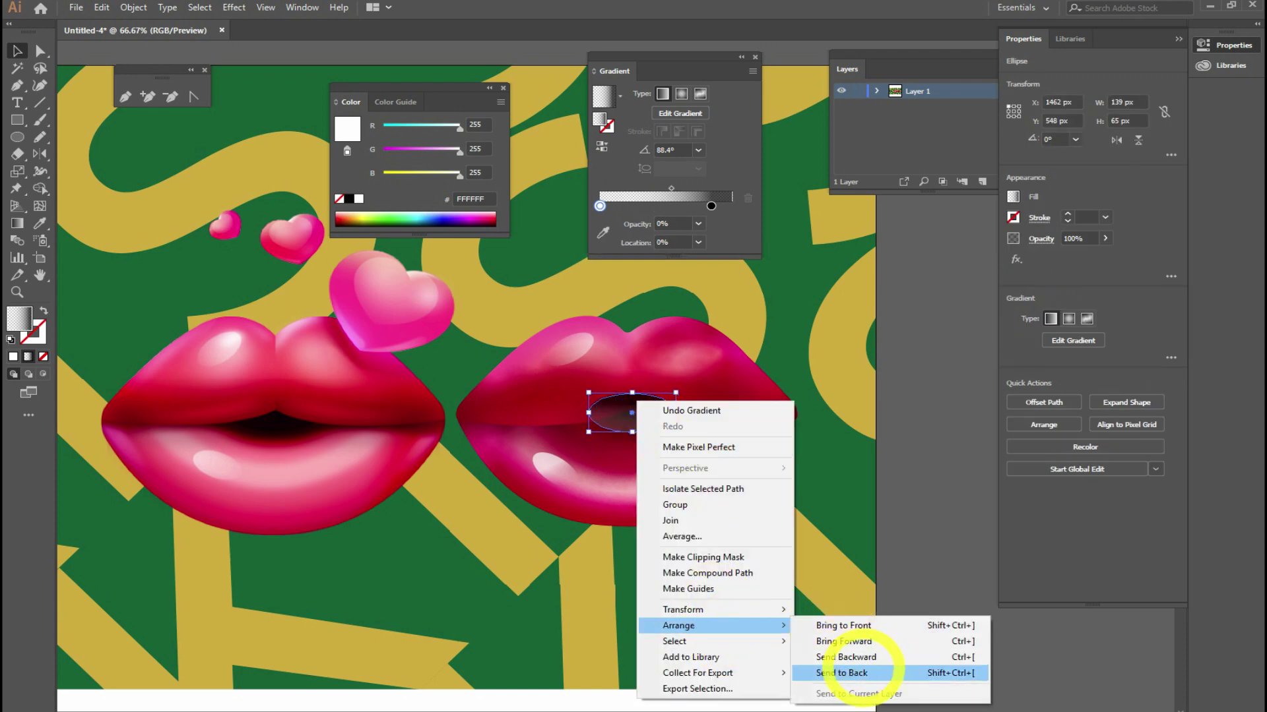
left_click(851, 673)
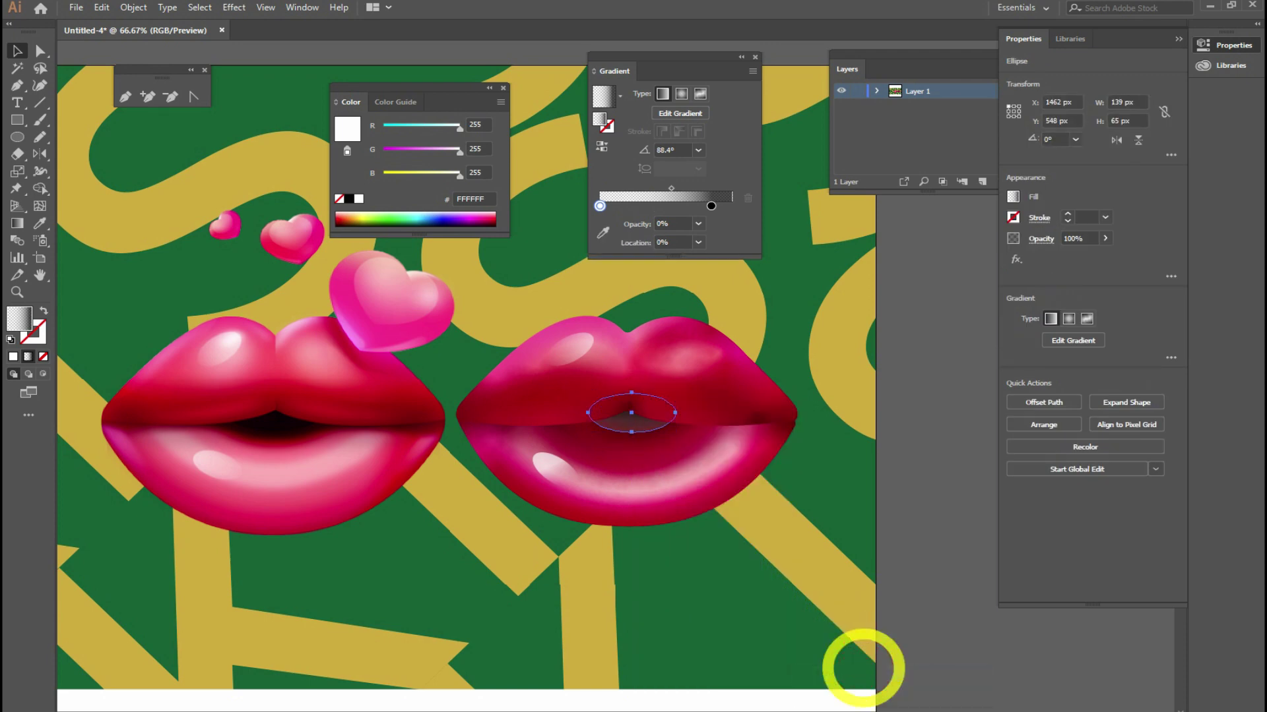
left_click(498, 591)
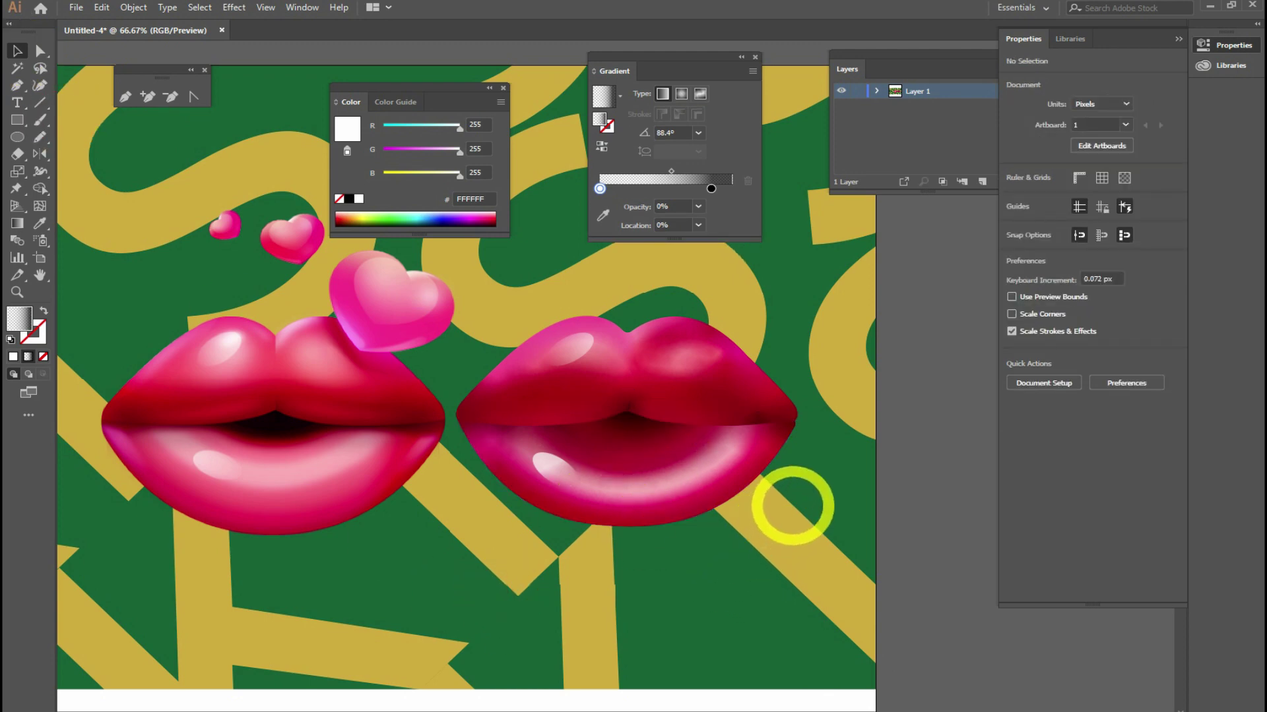
Step: Trace a closed Pen tool shape spanning both mouth corners, about 539 by 104 px, covering the gap between the lips
left_click_drag(792, 502, 786, 511)
left_click(17, 85)
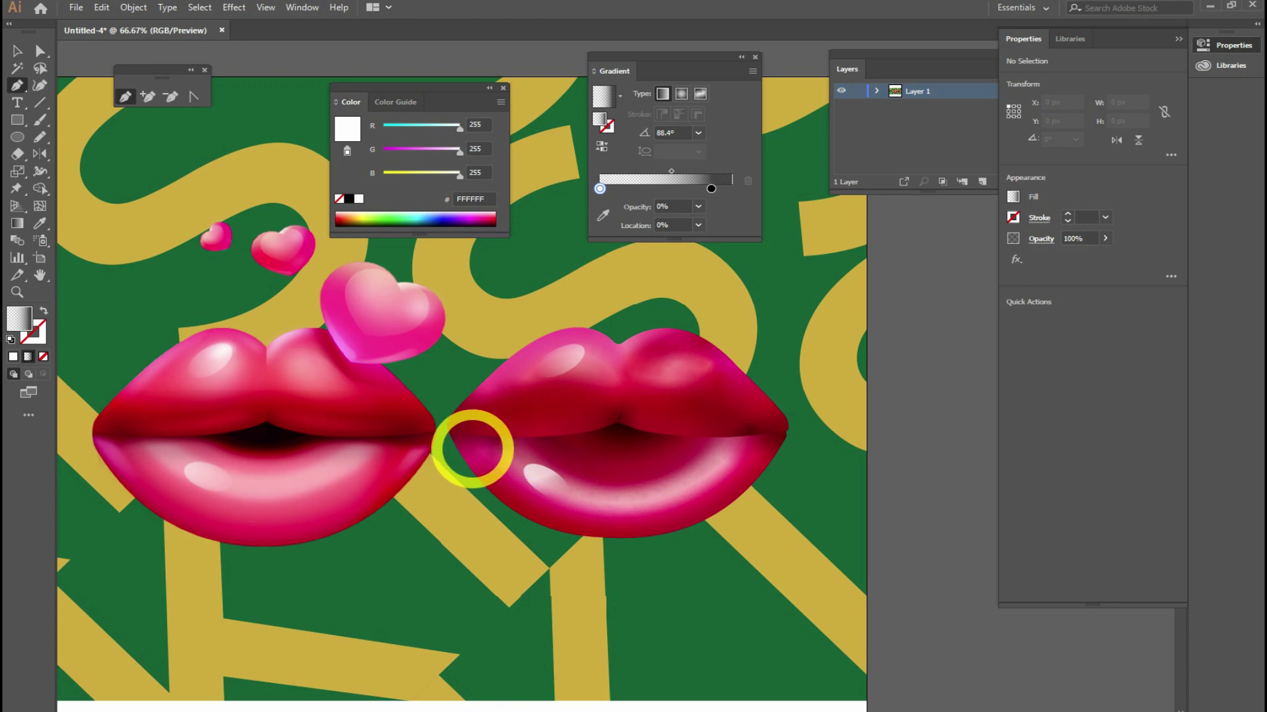
left_click(455, 444)
left_click_drag(492, 444, 512, 449)
key("ctrl+z")
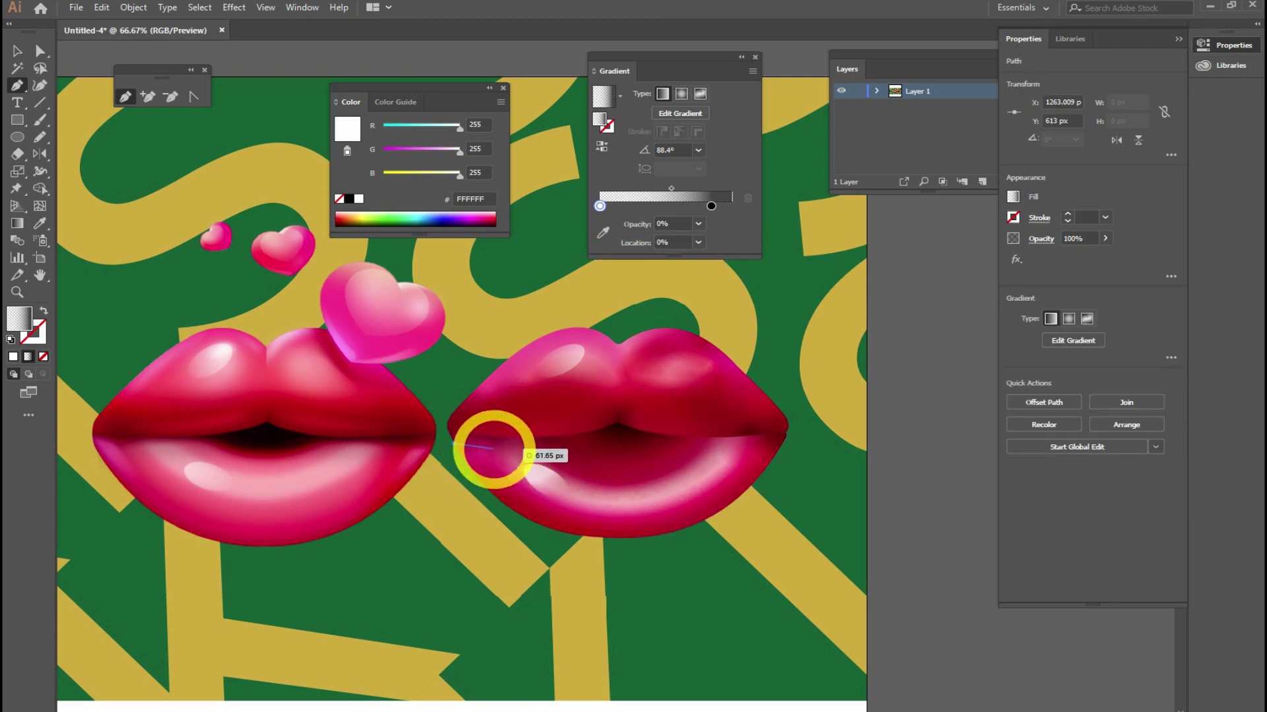
left_click_drag(527, 440, 536, 446)
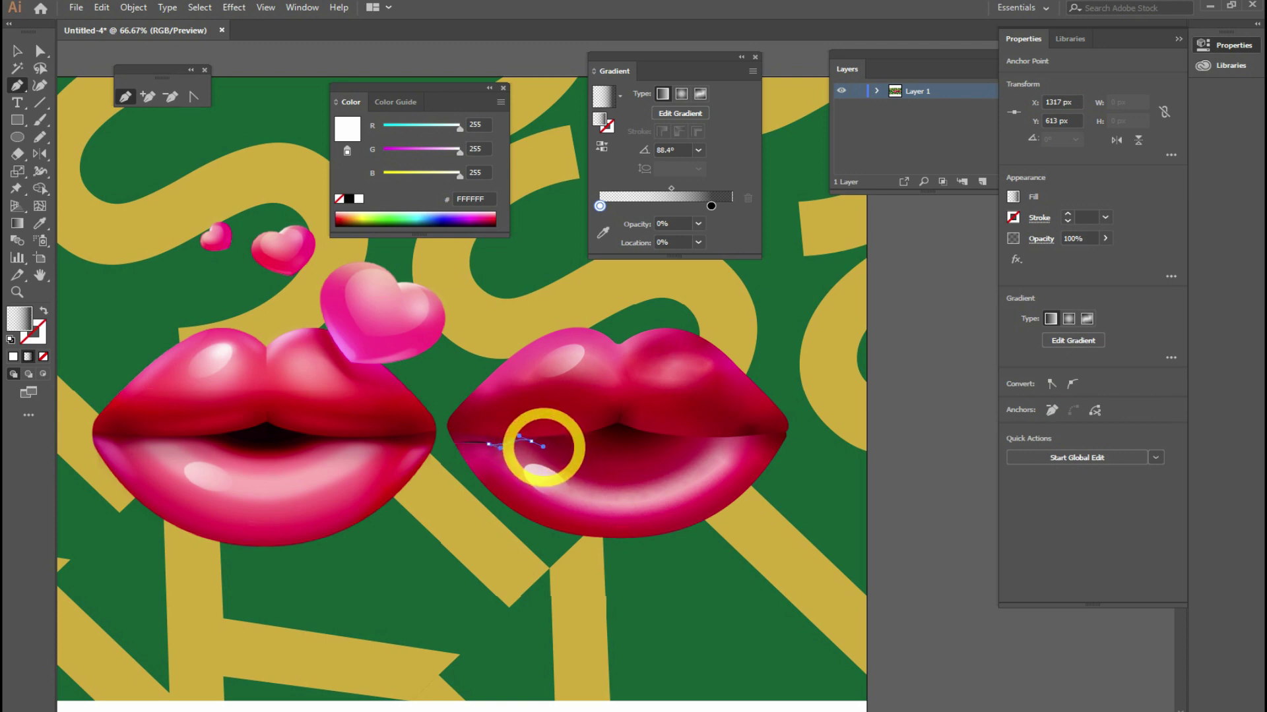
left_click_drag(670, 443, 736, 446)
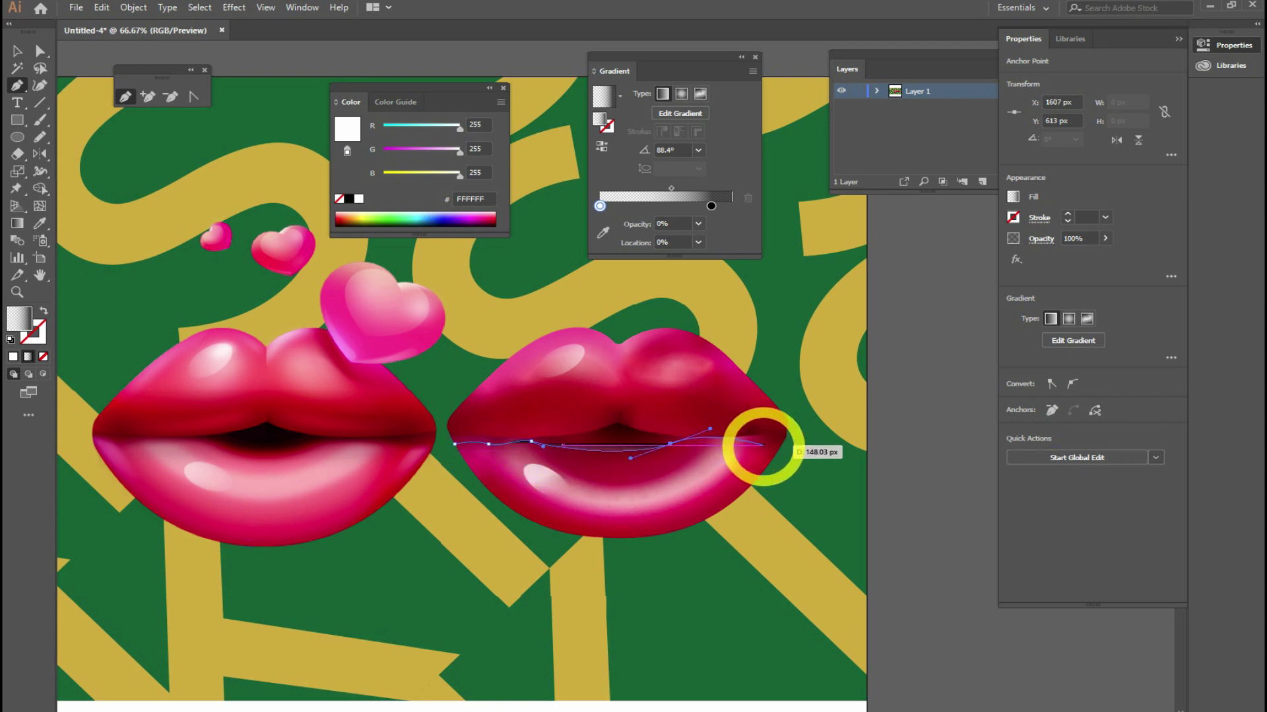
left_click_drag(769, 445, 785, 423)
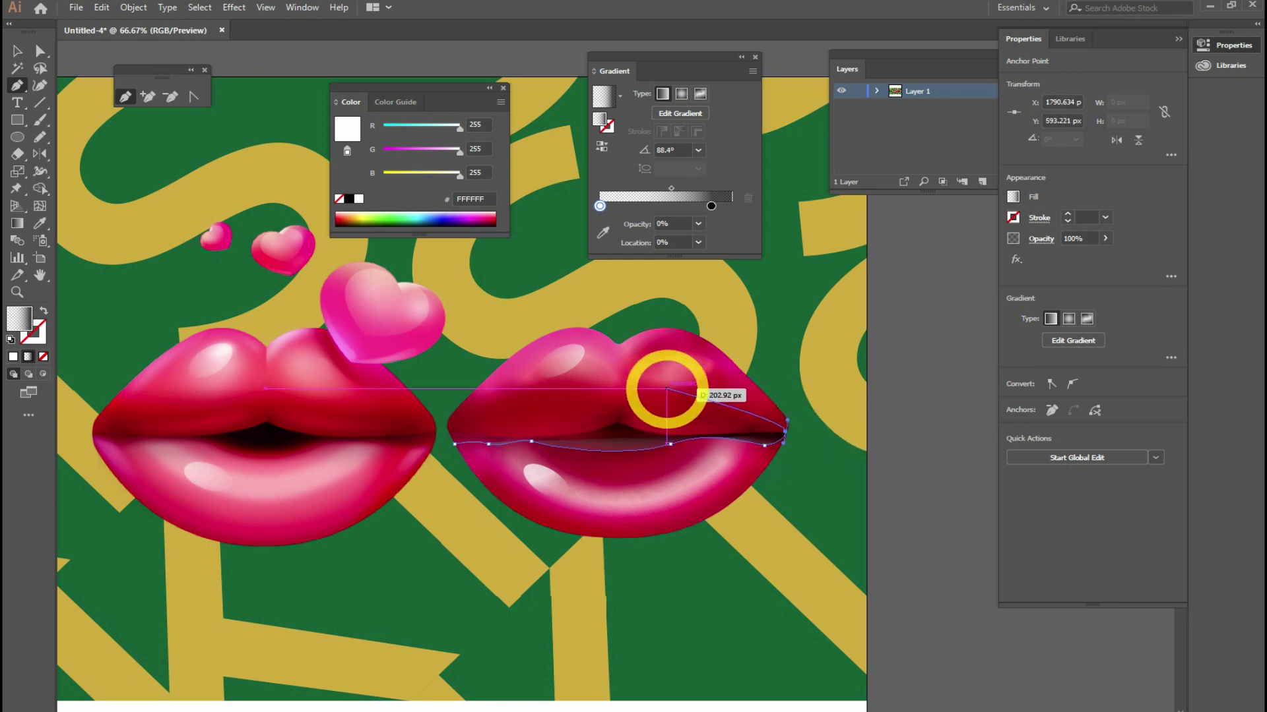
left_click_drag(664, 390, 641, 388)
left_click_drag(528, 400, 510, 401)
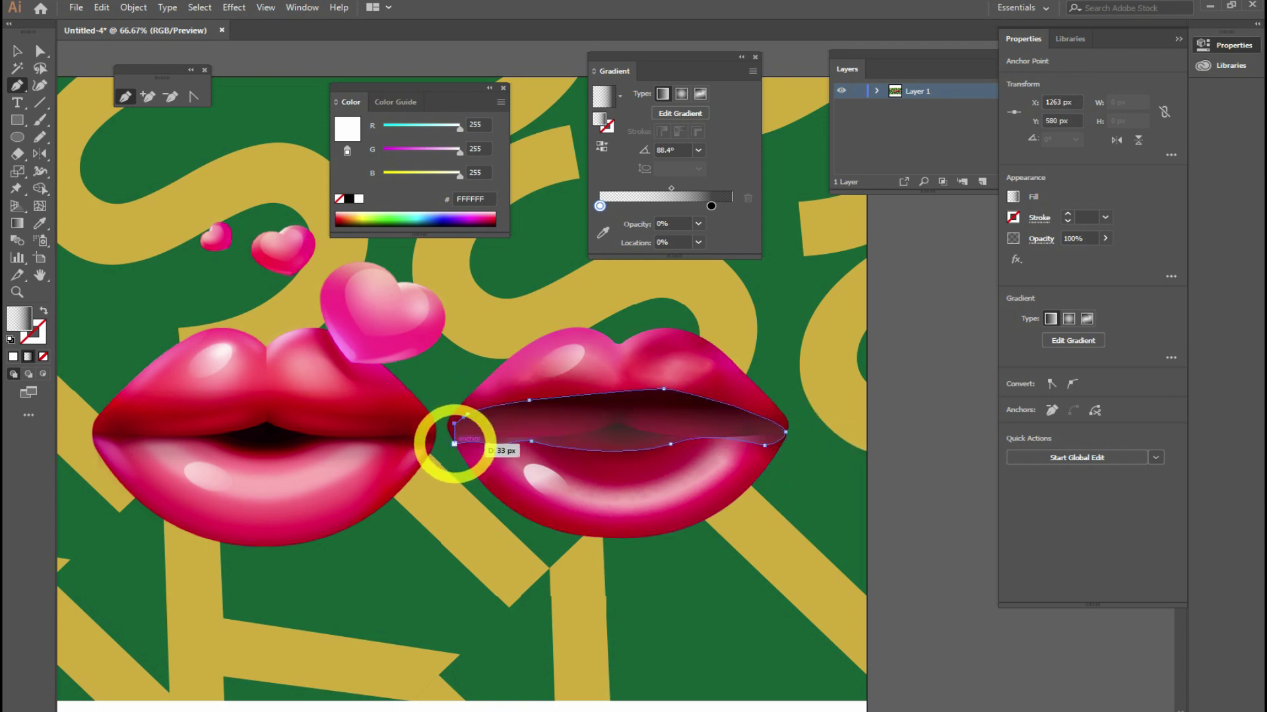
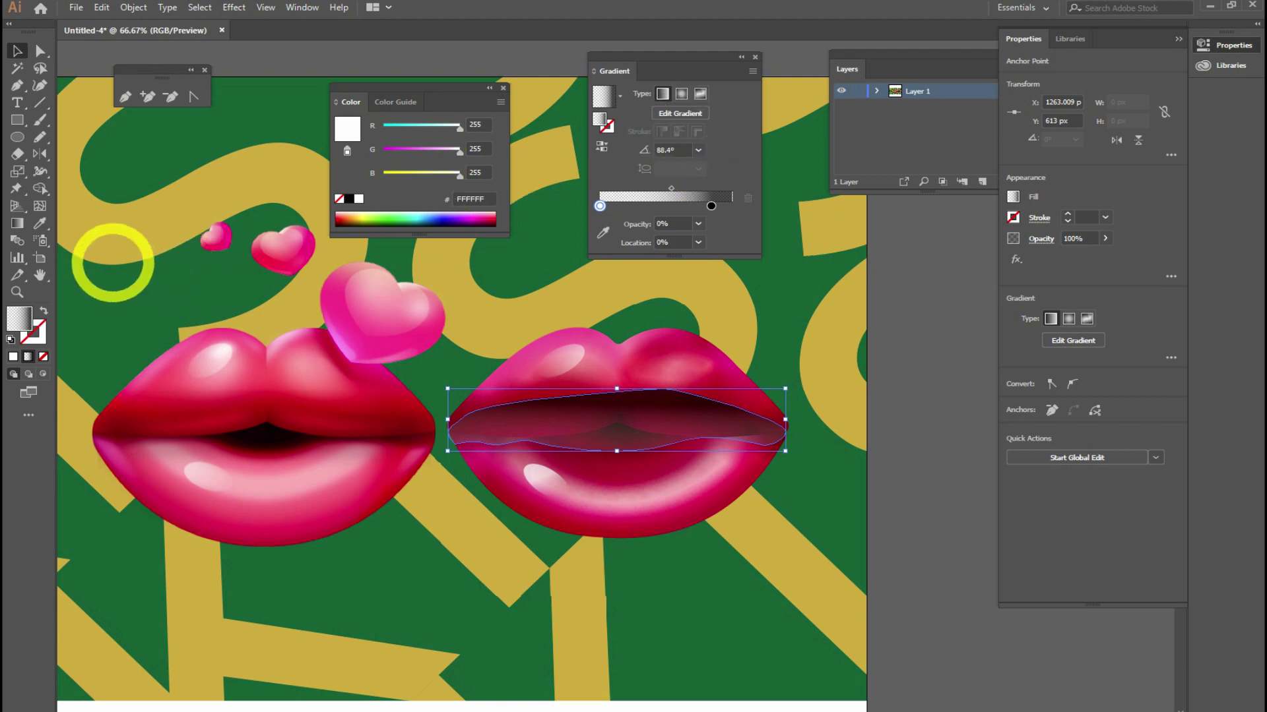
Step: Fill the mouth shape with solid dark red 7E0017 sampled from the reference, place it behind the upper lip, and deselect it
left_click(13, 356)
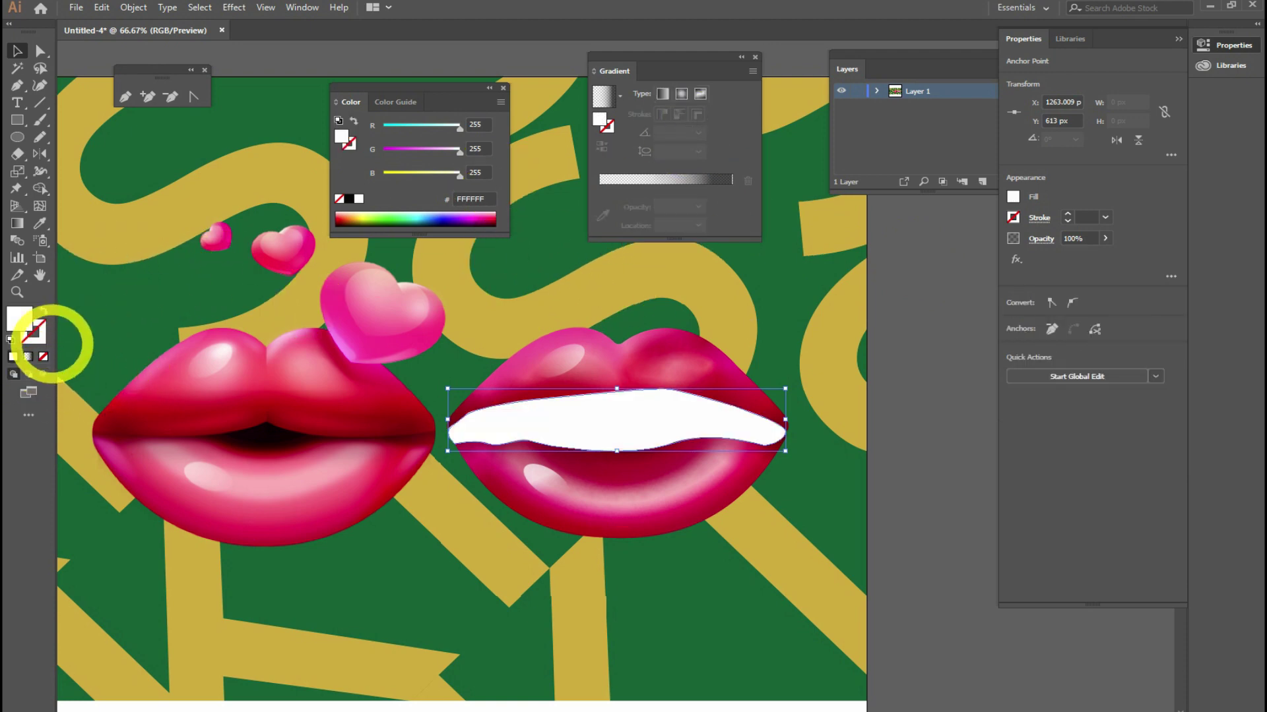
key("i")
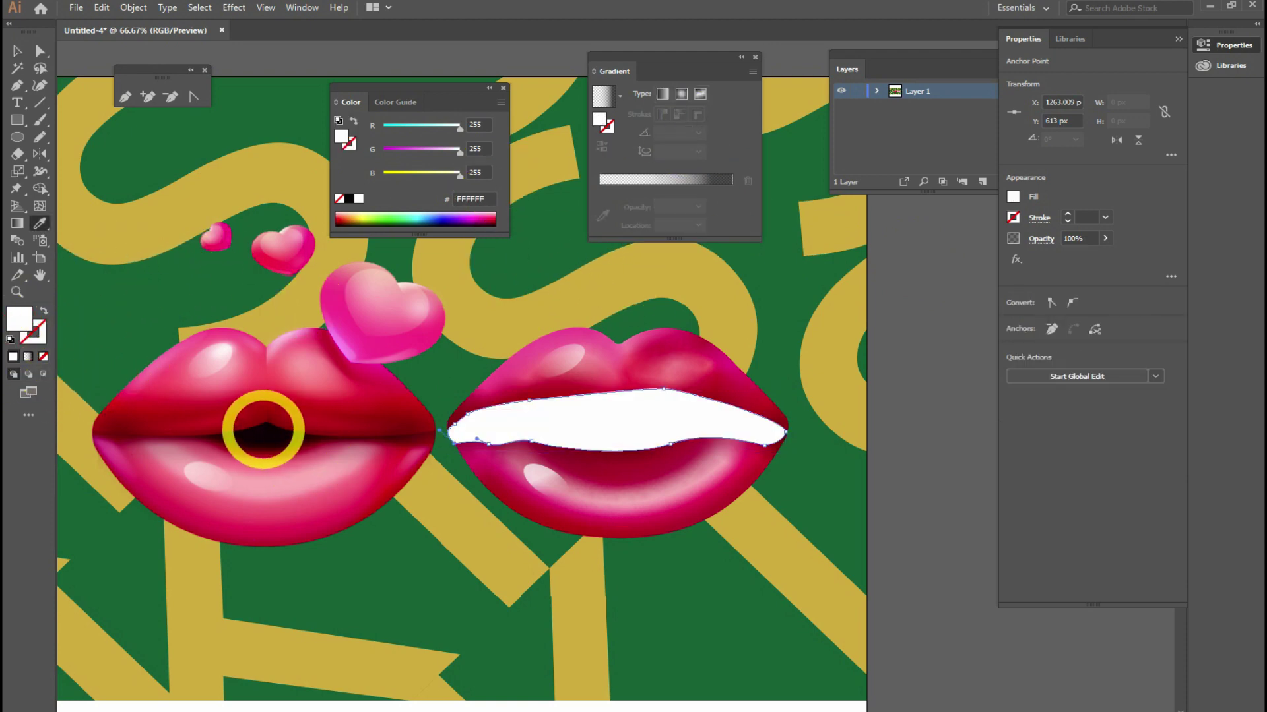
left_click(140, 445)
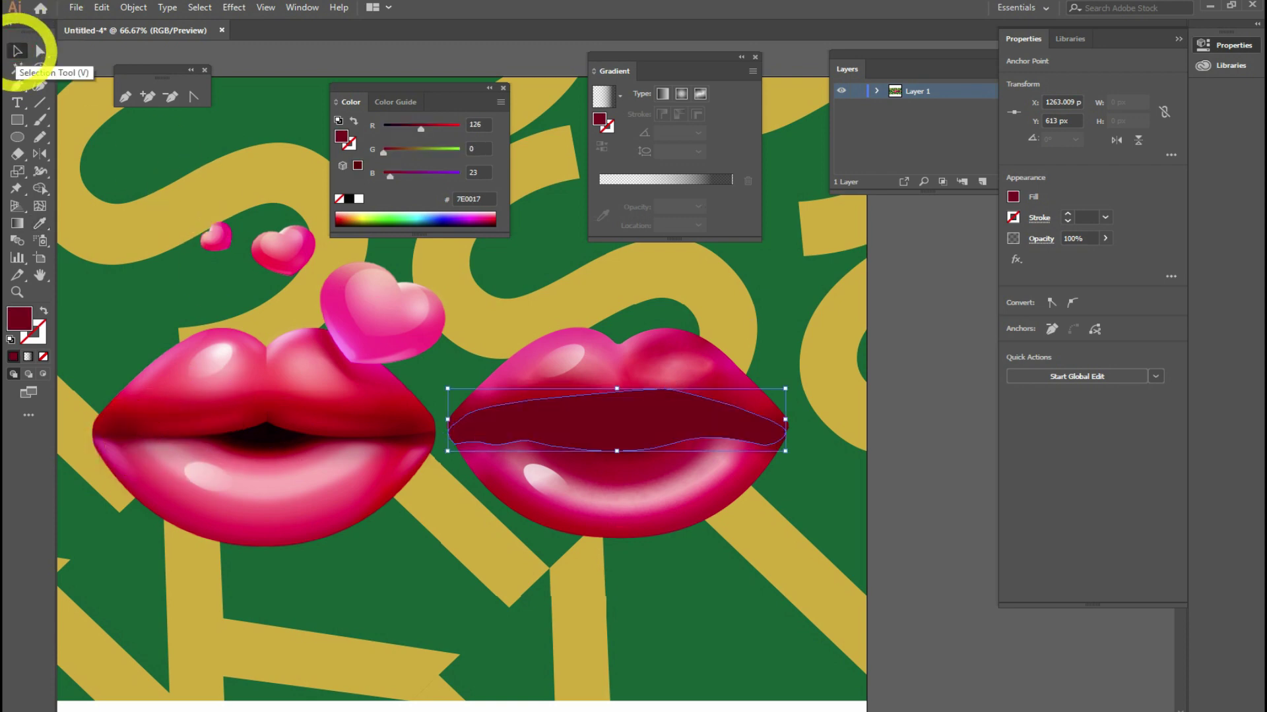
key("ctrl+bracketleft")
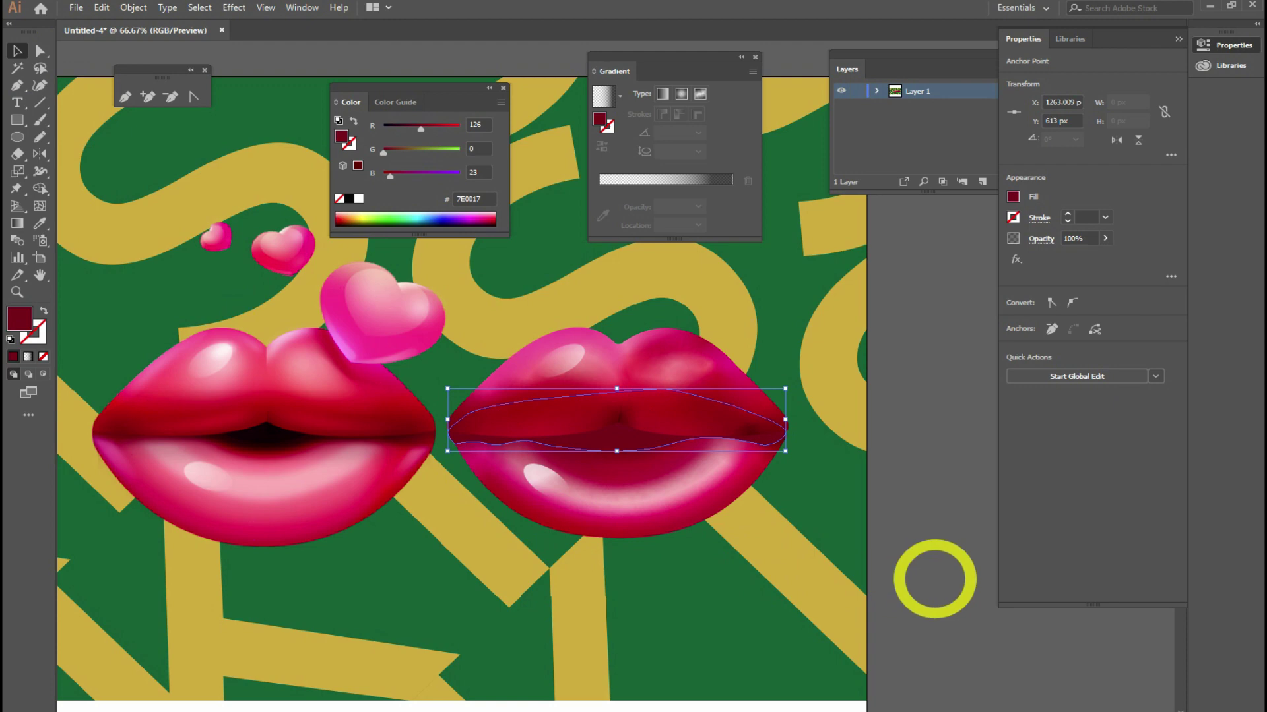
left_click(935, 580)
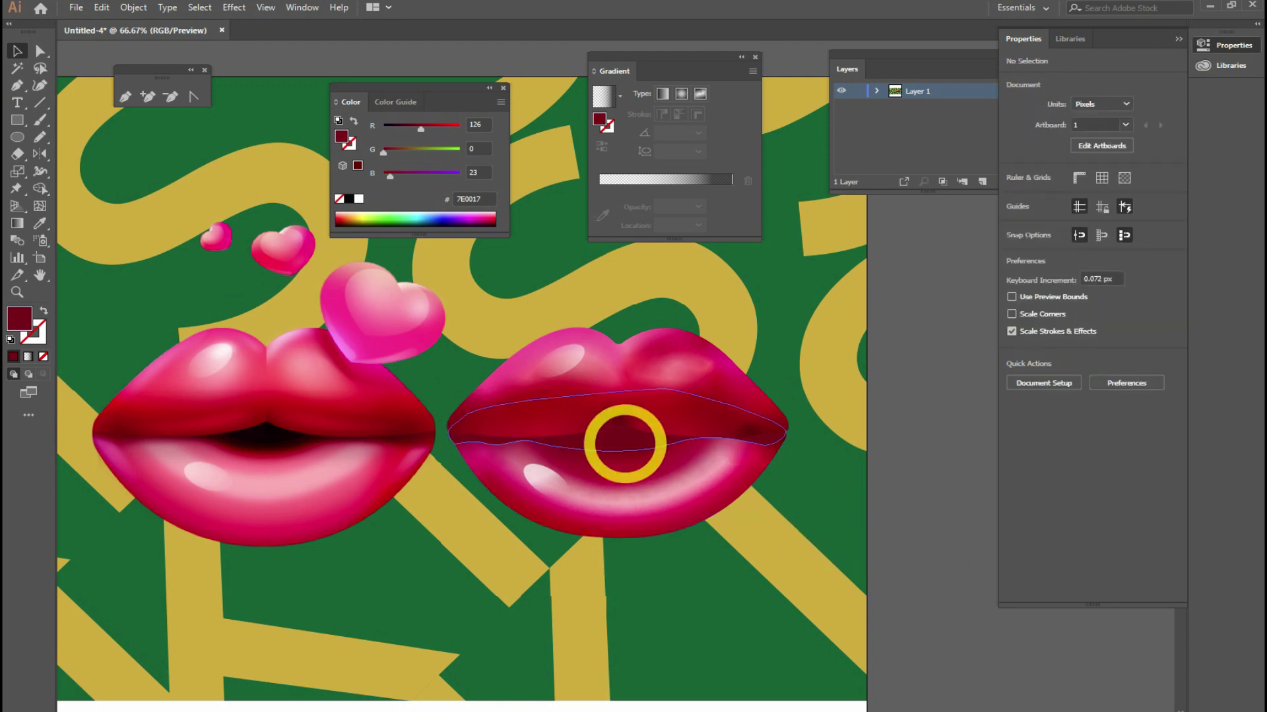
Step: Apply a Feather effect with an 8 px radius to the dark red mouth shape and deselect it
left_click(620, 444)
left_click(233, 7)
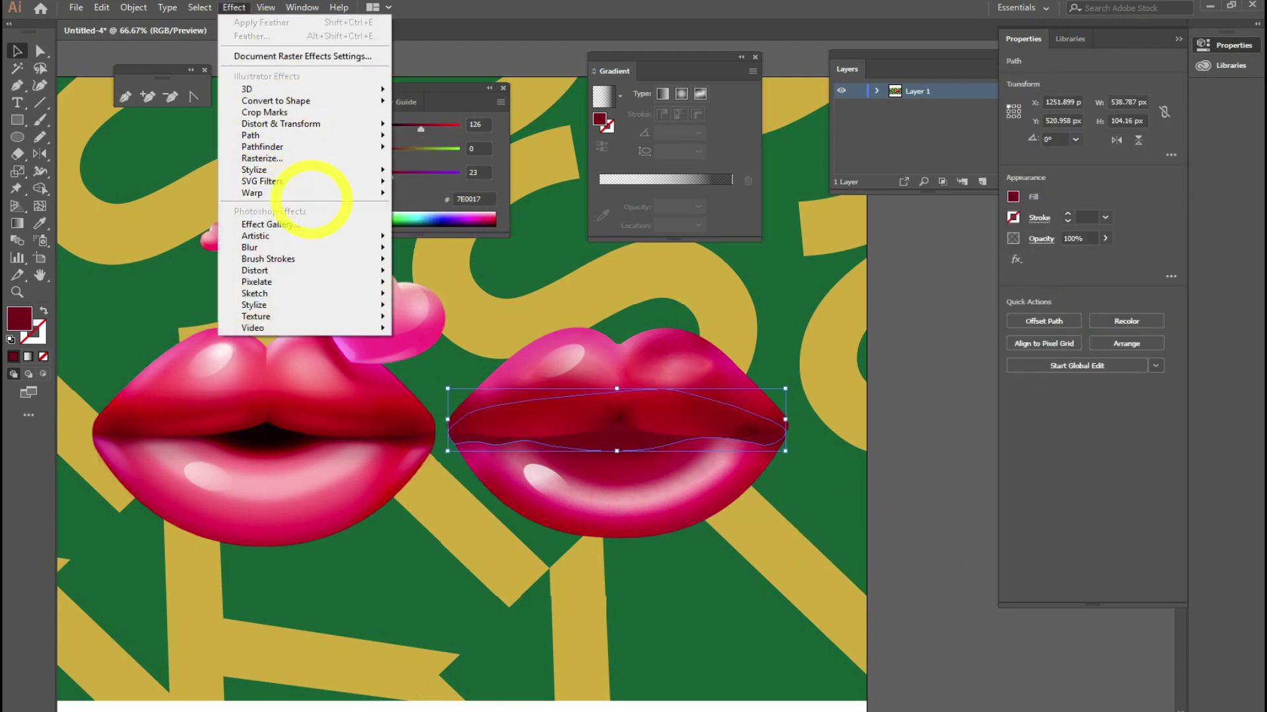
left_click(344, 170)
left_click(432, 187)
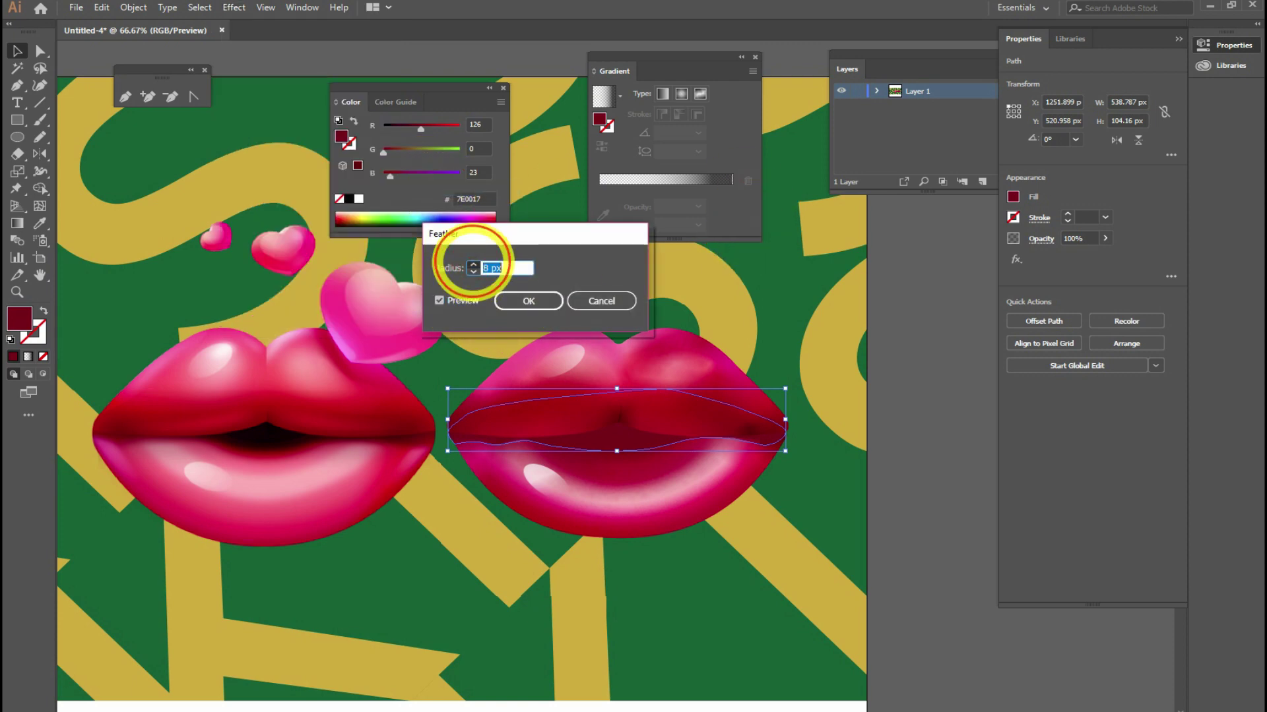
left_click(528, 300)
left_click(929, 577)
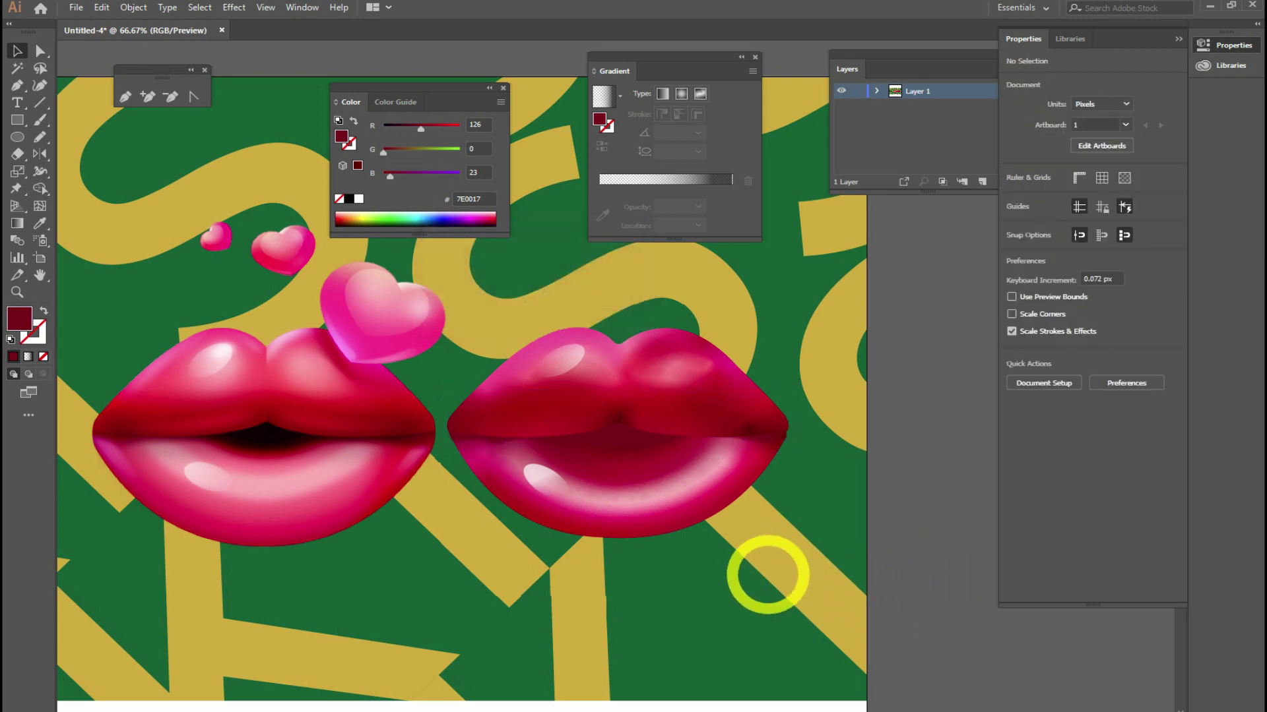
Step: Reposition the upper lip highlight's gradient and set its bright end stop to 70% opacity, with the midpoint nearer that stop
left_click_drag(748, 573, 751, 572)
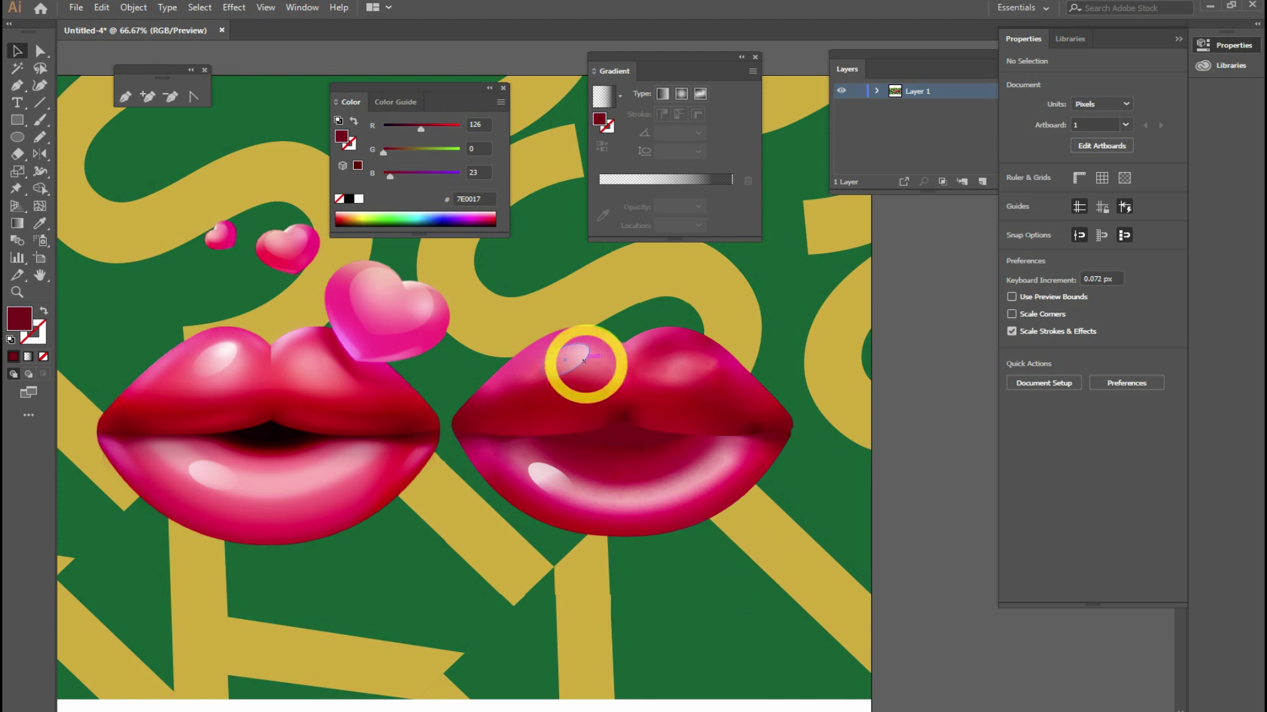
left_click(570, 355)
left_click(17, 223)
left_click_drag(593, 333, 568, 357)
left_click(731, 189)
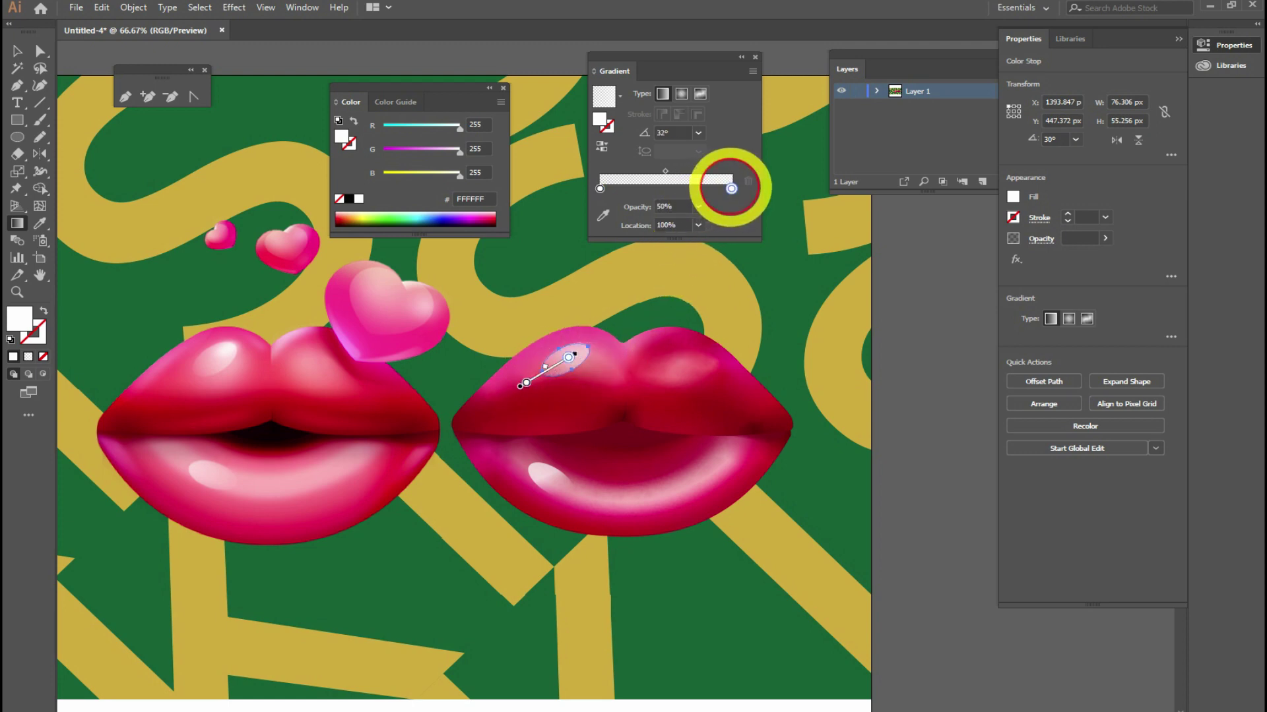
left_click(698, 206)
left_click(713, 331)
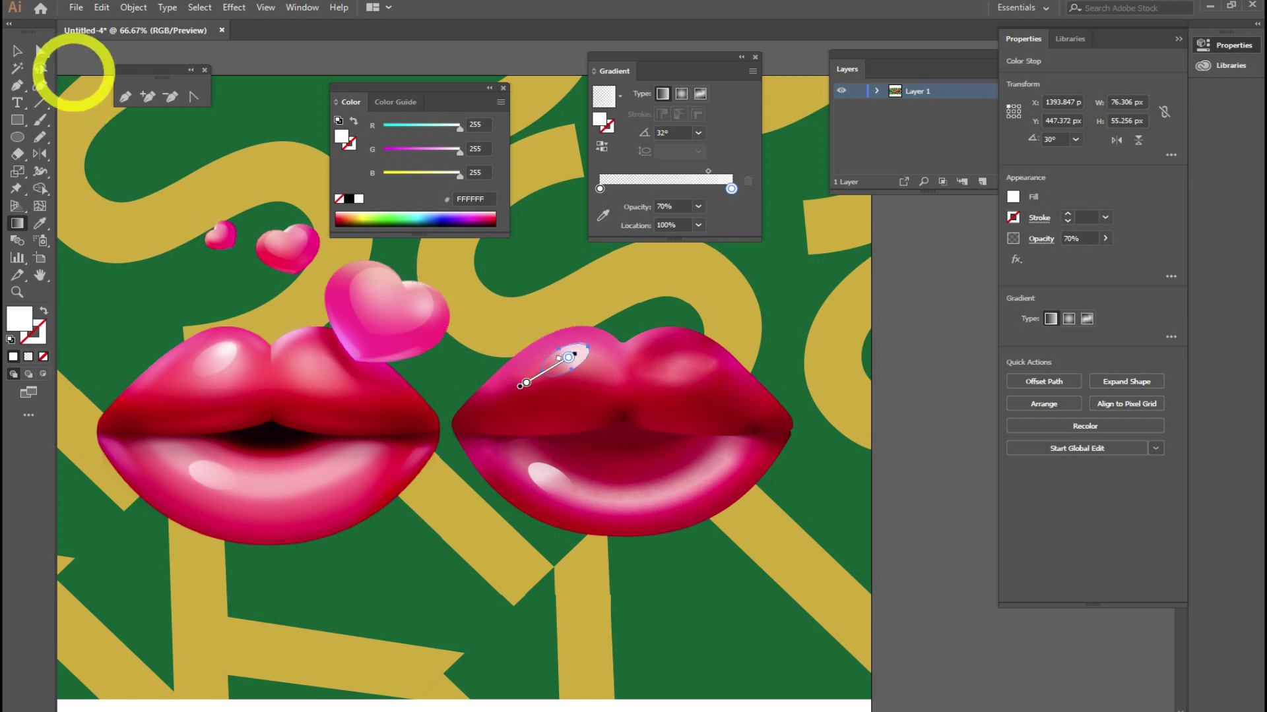
Step: Apply a Feather effect with an 11 px radius to the upper lip's white highlight and deselect it
left_click(18, 51)
left_click(234, 7)
mouse_move(329, 173)
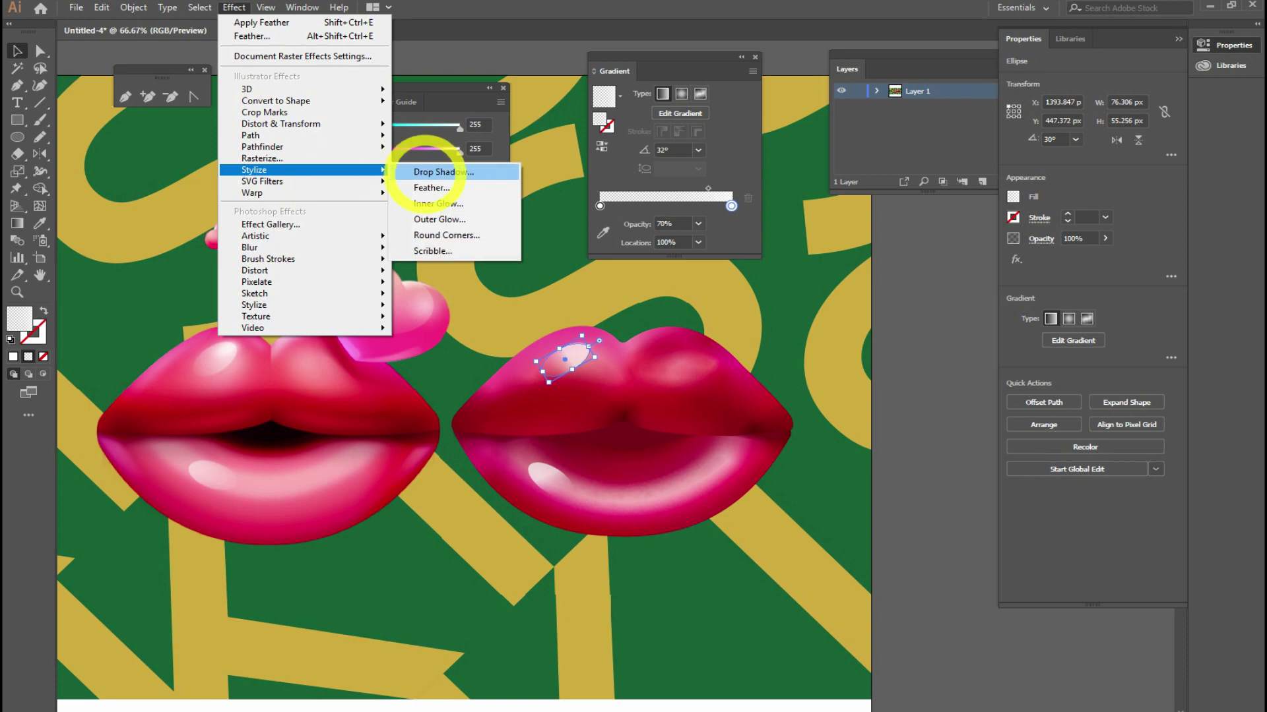
left_click(453, 183)
left_click(466, 300)
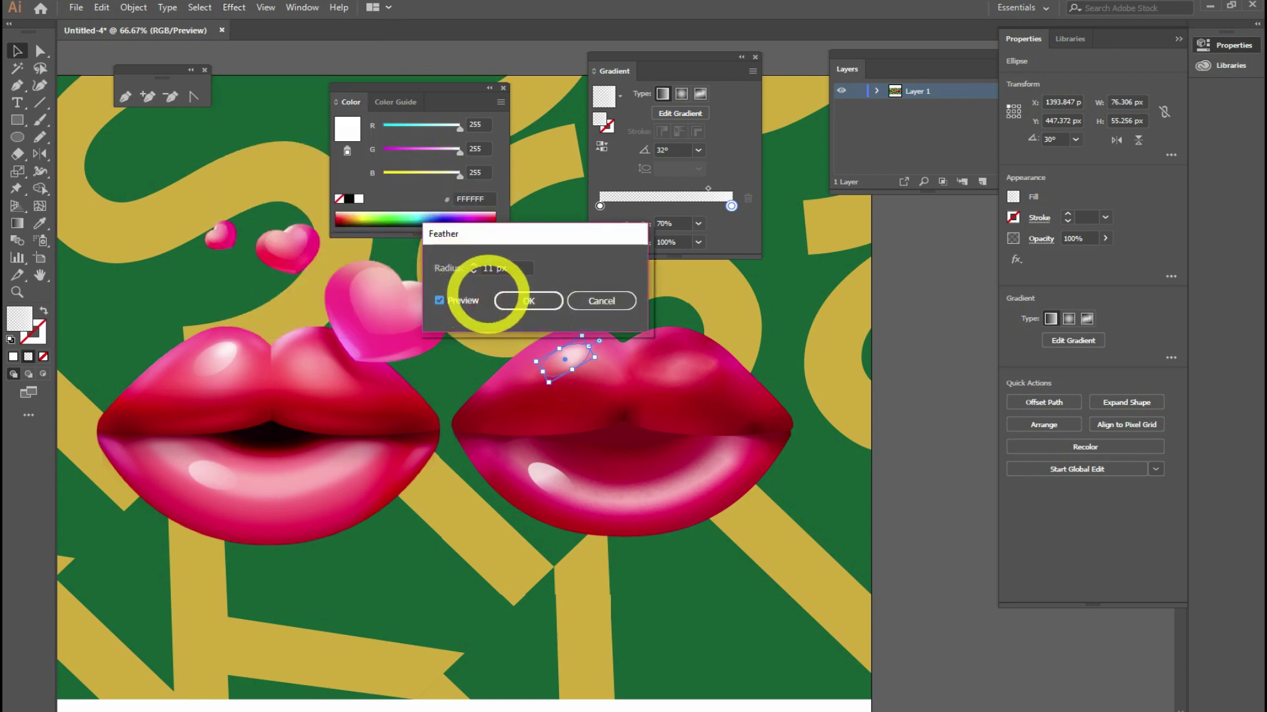
left_click(528, 301)
left_click(690, 591)
Step: Apply the same Feather effect to the lower lip's white highlight and deselect it
left_click(543, 475)
left_click(234, 8)
left_click(250, 23)
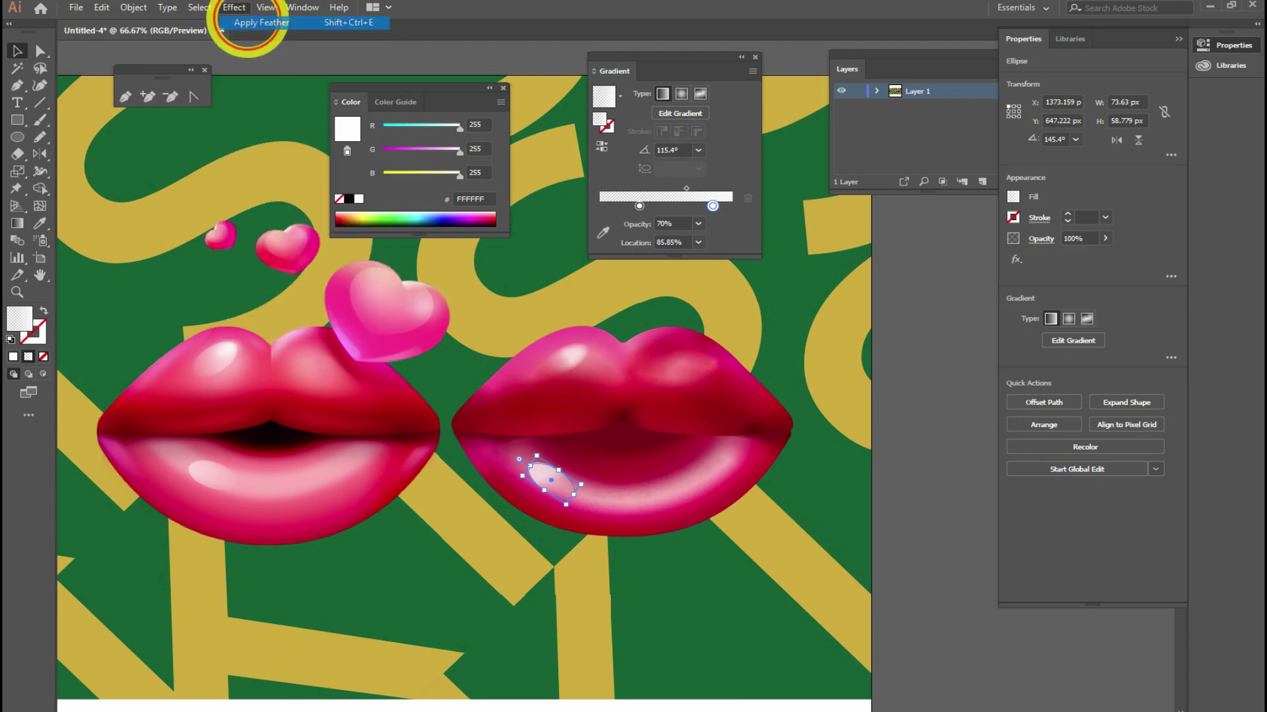
left_click(786, 613)
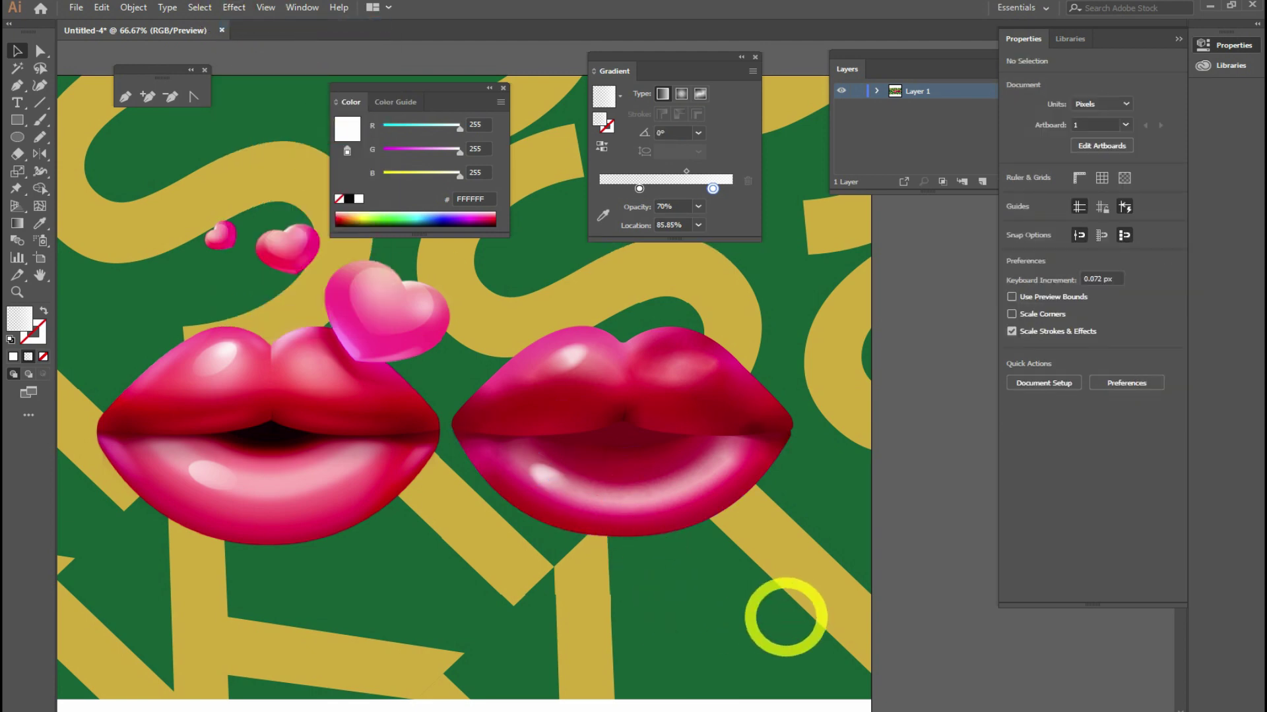
Step: Duplicate the lower lip's white highlight onto the right half of the upper lip and deselect the copy
left_click(546, 476)
left_click_drag(546, 477, 678, 372)
left_click(733, 639)
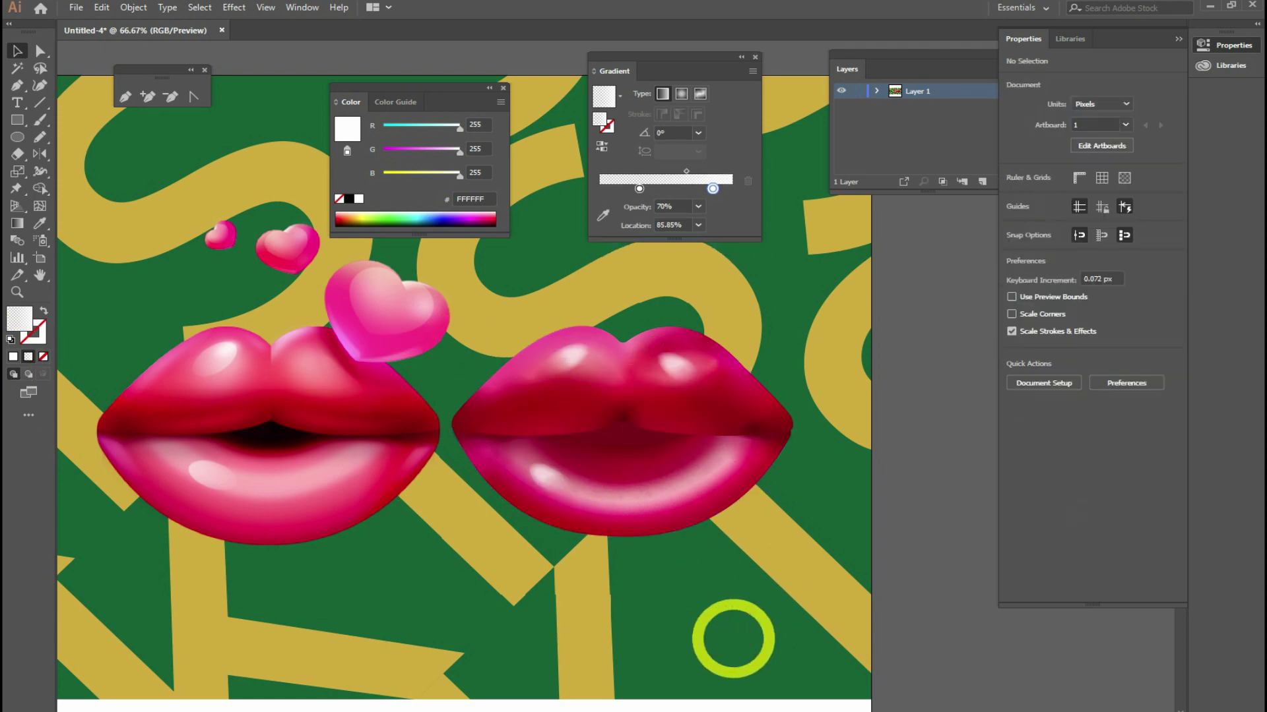
Step: Apply another instance of the last Feather effect to the copied highlight on the upper lip's right half and deselect it
left_click(673, 376)
left_click(234, 8)
left_click(242, 20)
left_click(704, 399)
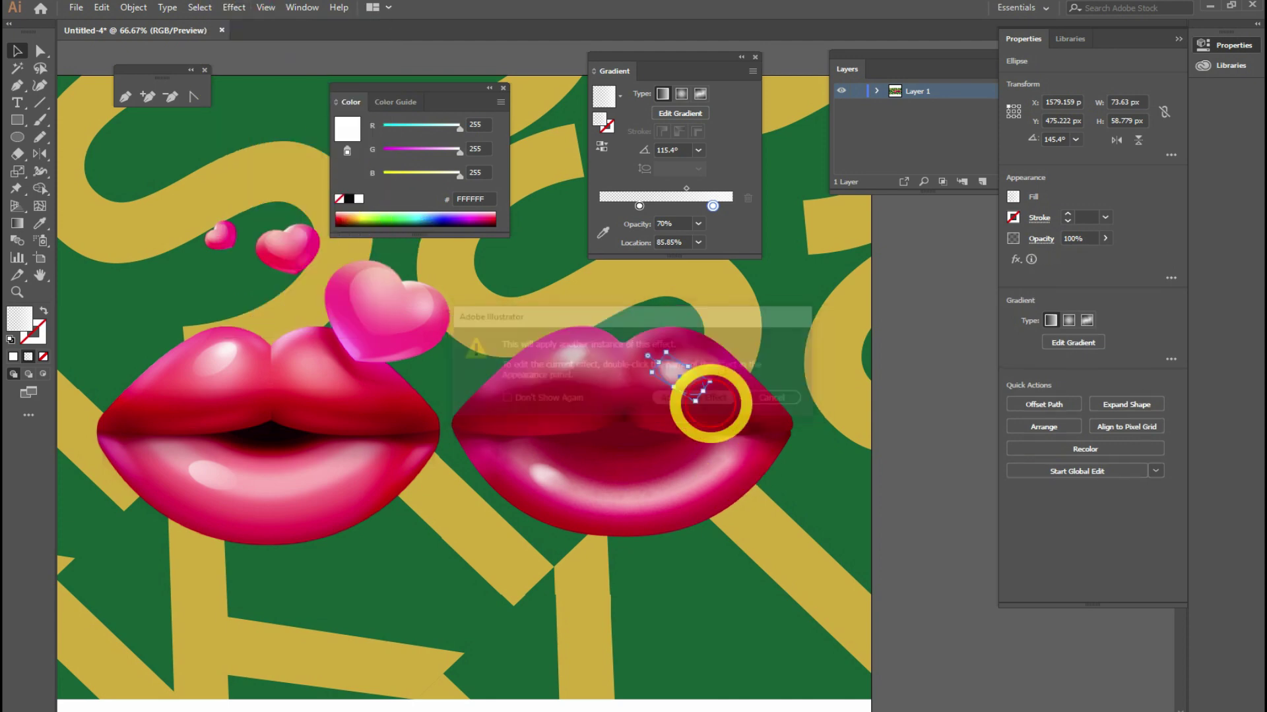
left_click(775, 618)
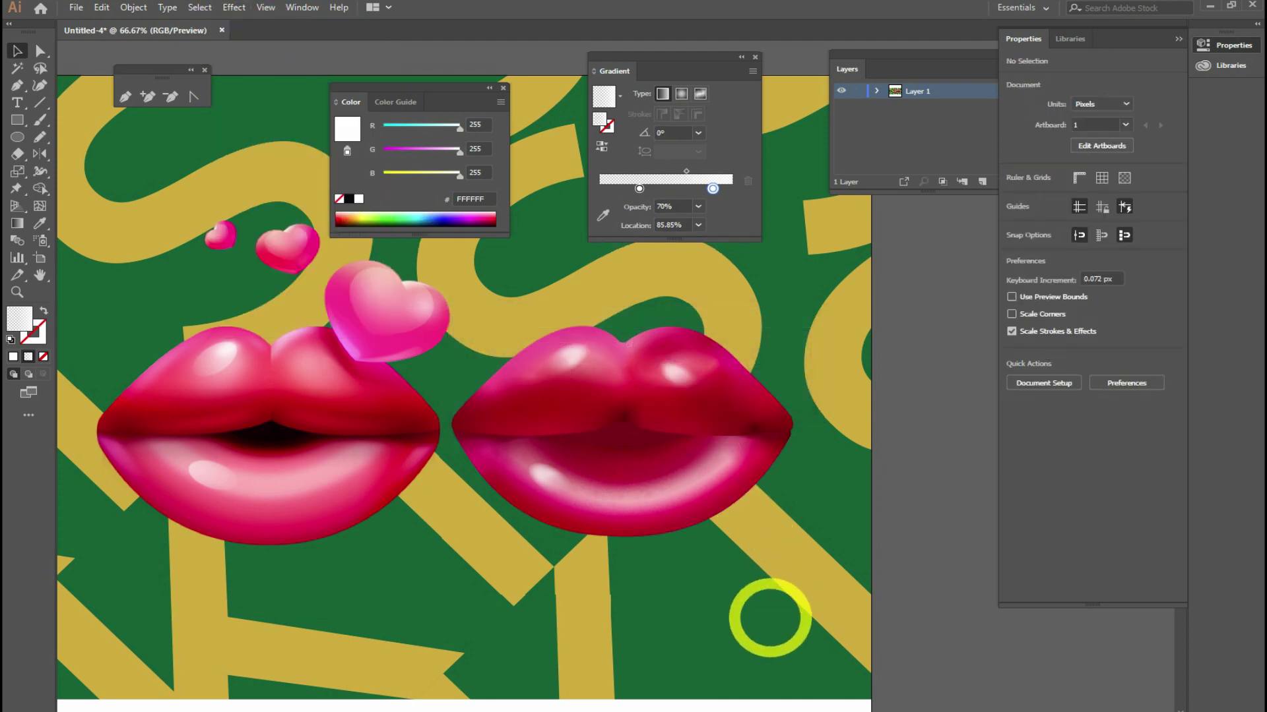
Step: Set the bright gradient stop of the upper lip's right highlight to 50% opacity and deselect it
left_click(679, 372)
left_click(700, 223)
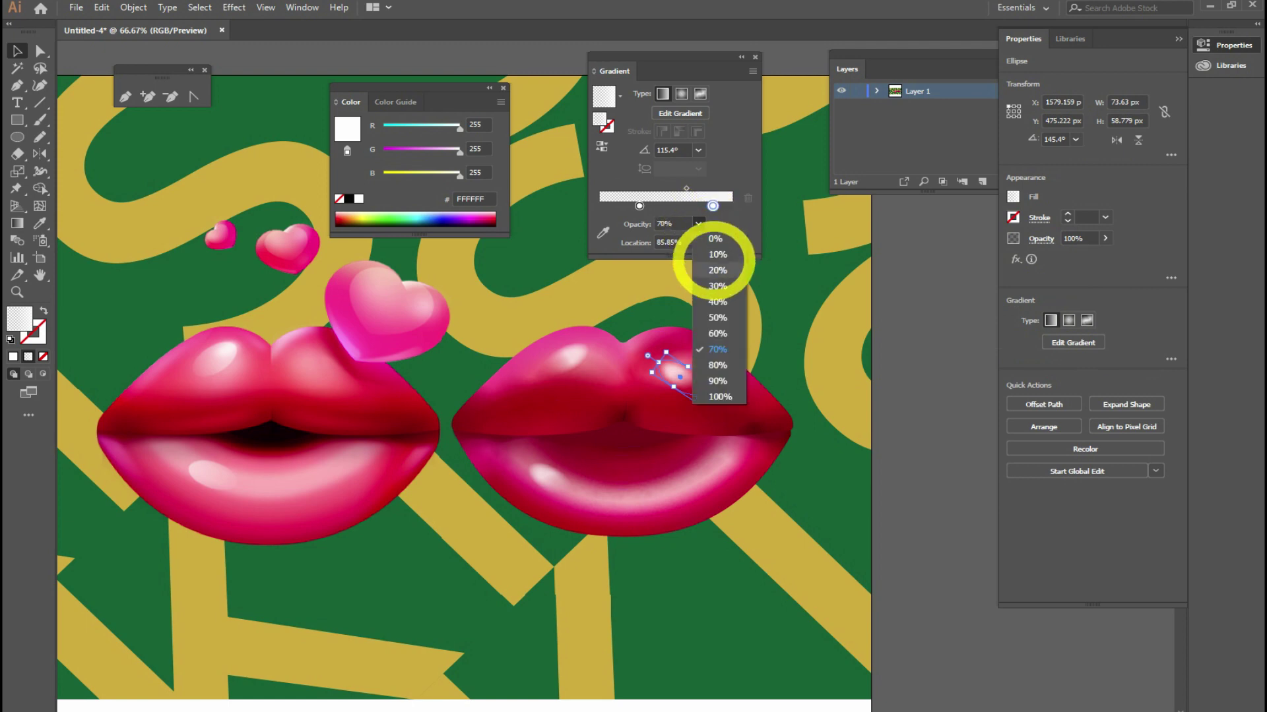
left_click(718, 301)
left_click(698, 224)
left_click(718, 318)
left_click(818, 567)
Step: Draw a small curved highlight with the Pen tool along the upper lip's edge just right of the central dip and deselect it
left_click_drag(472, 627, 488, 633)
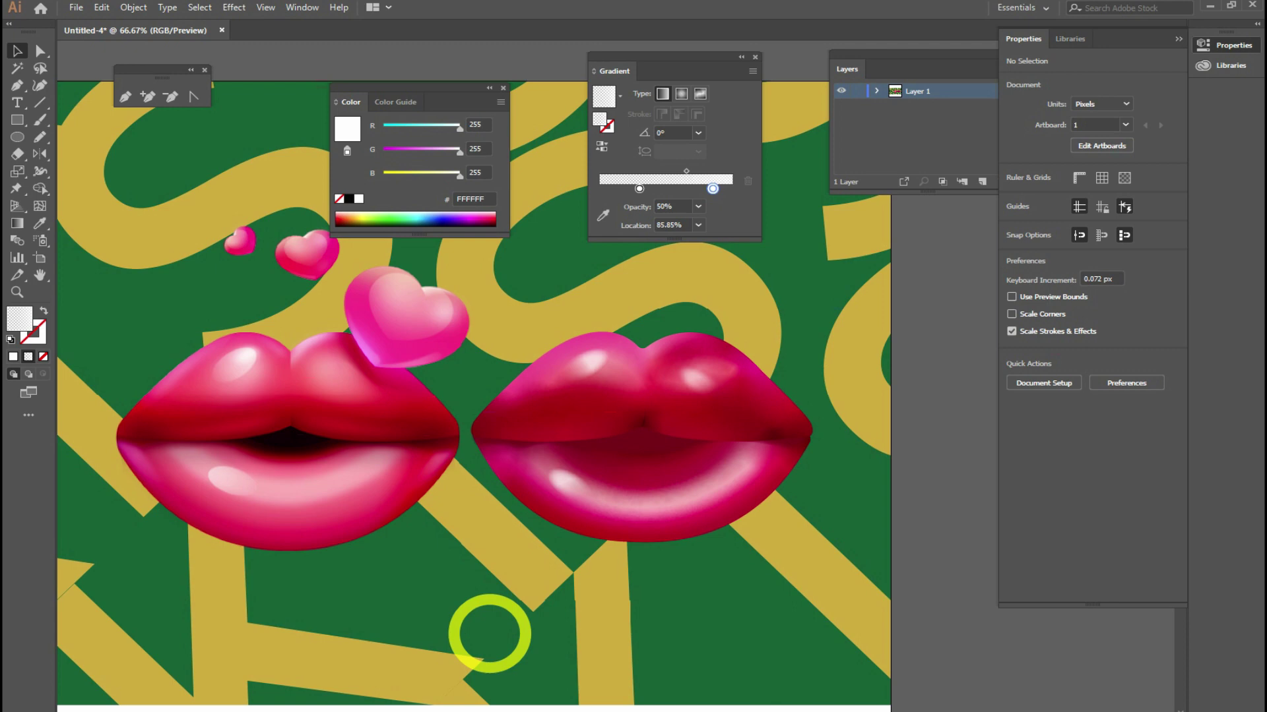
left_click_drag(488, 634, 488, 635)
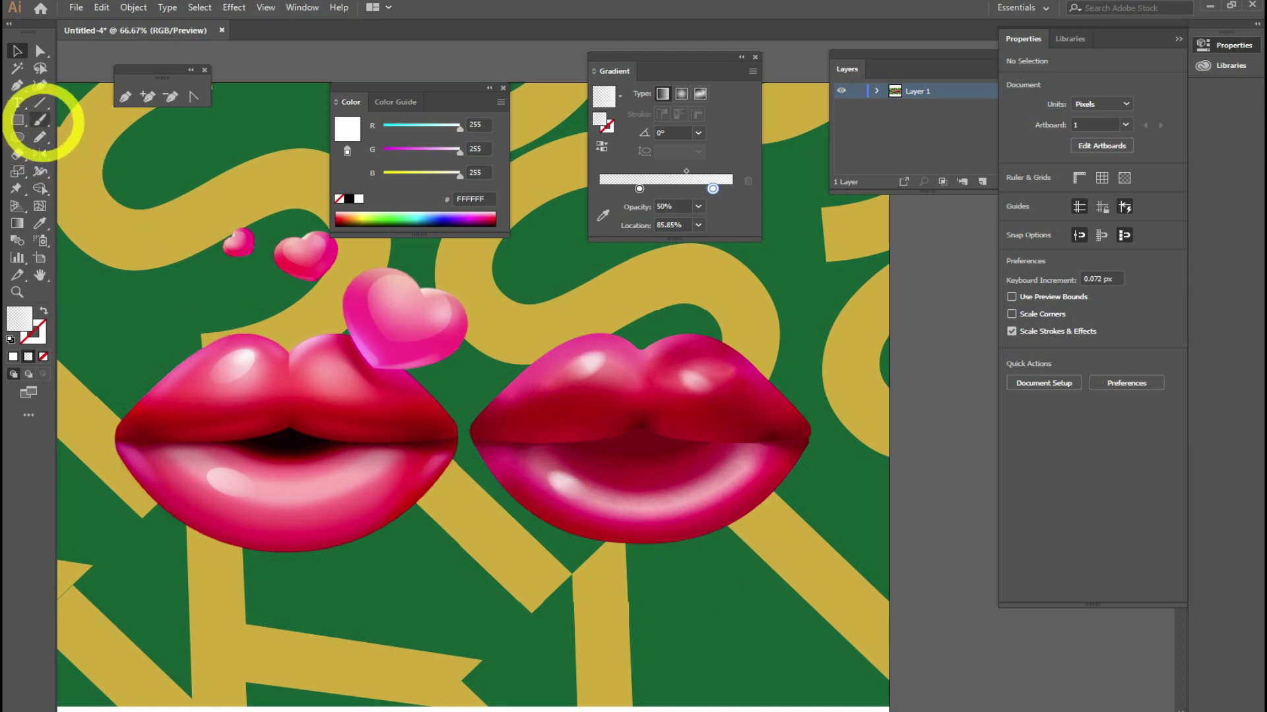
left_click(17, 85)
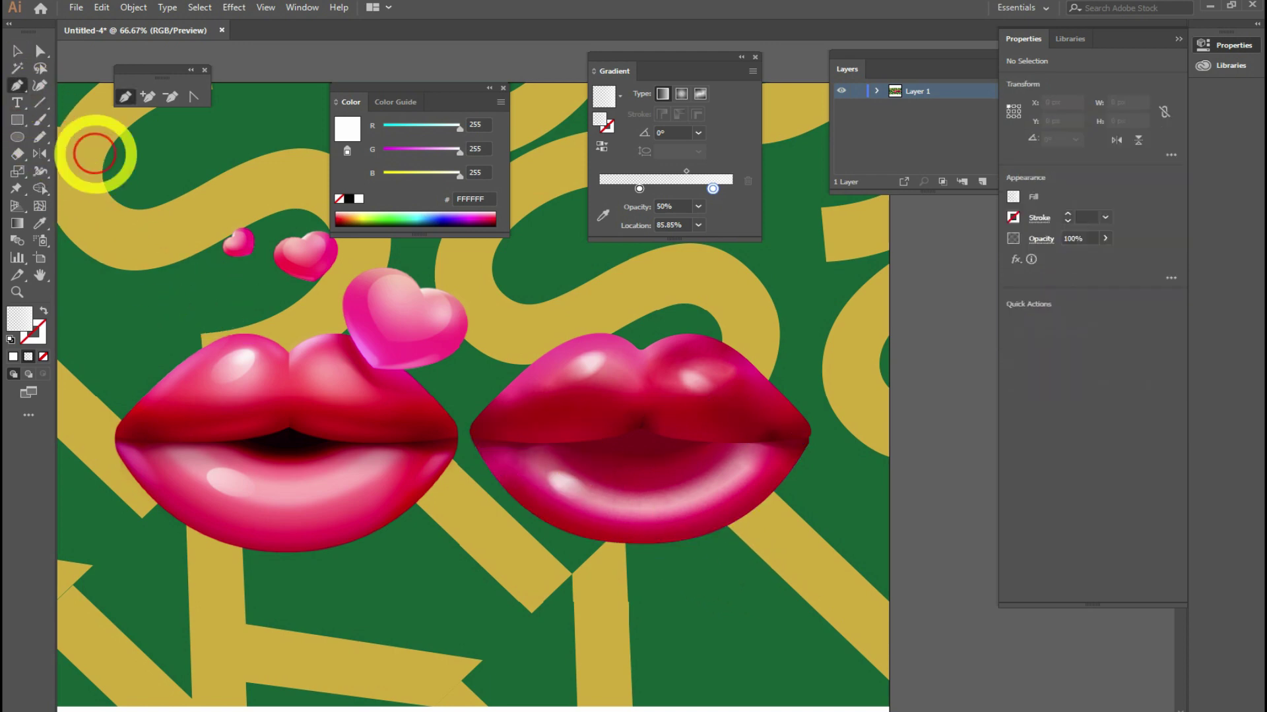
left_click(650, 363)
left_click_drag(688, 341, 605, 377)
left_click(646, 352)
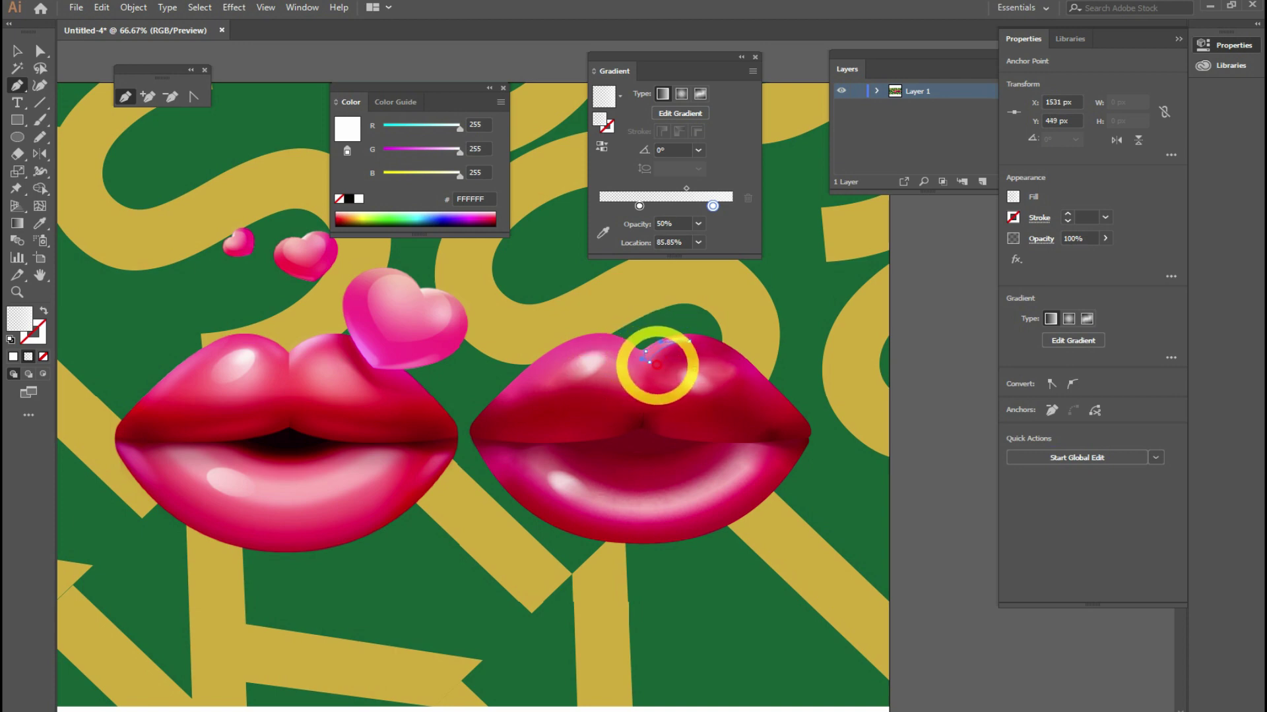
left_click(17, 50)
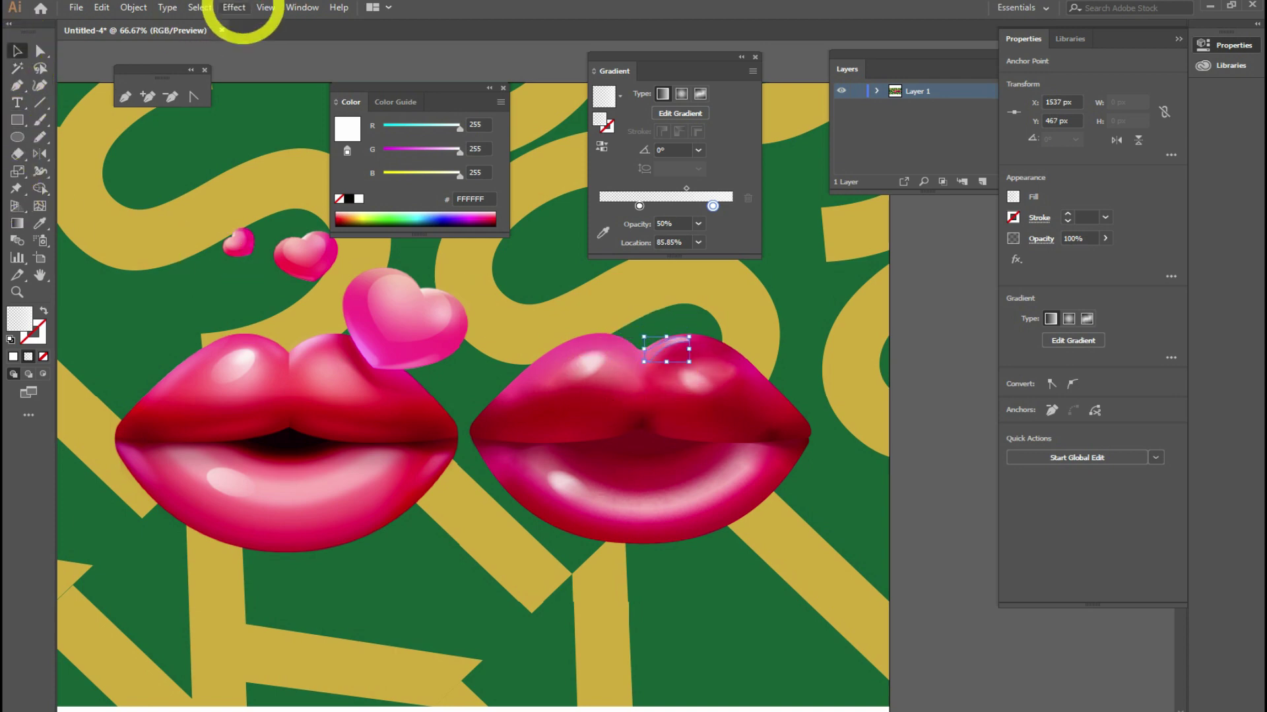
left_click(966, 633)
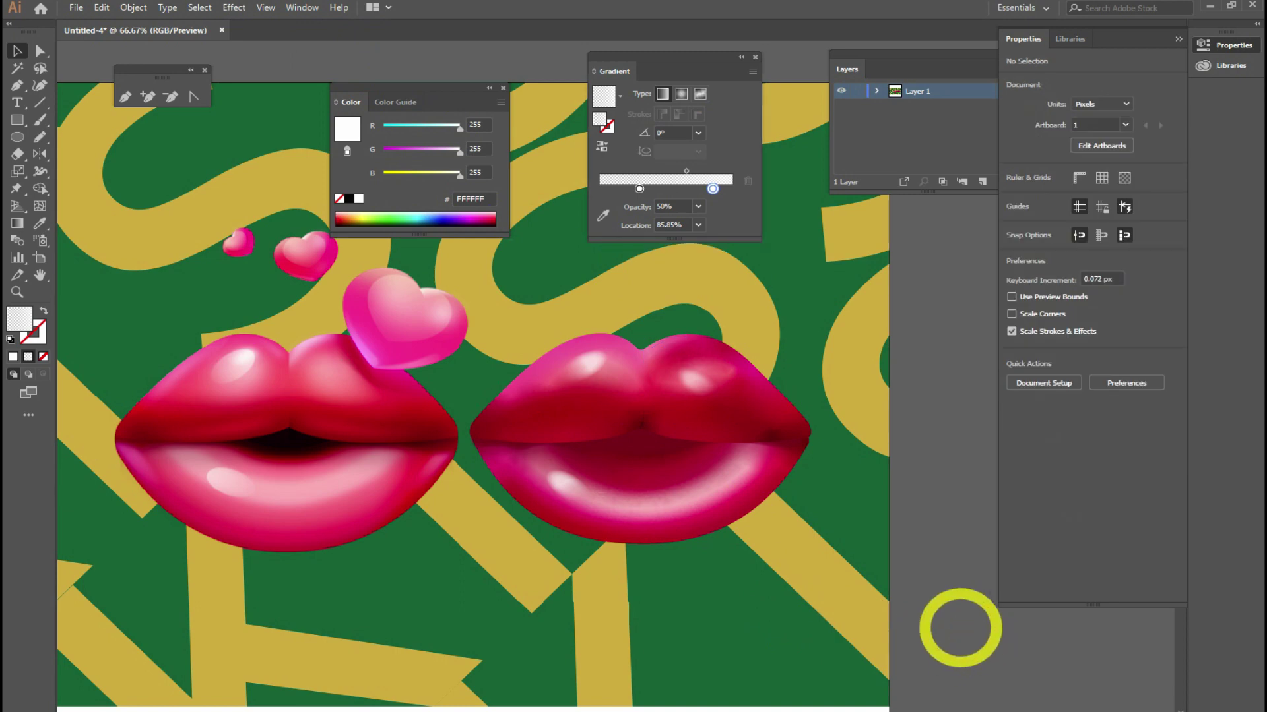
Step: Hide the panels and compare the finished lips with the reference lips at 100% zoom
left_click_drag(752, 460, 792, 469)
key("Tab")
left_click_drag(649, 264, 719, 189)
key("ctrl+plus")
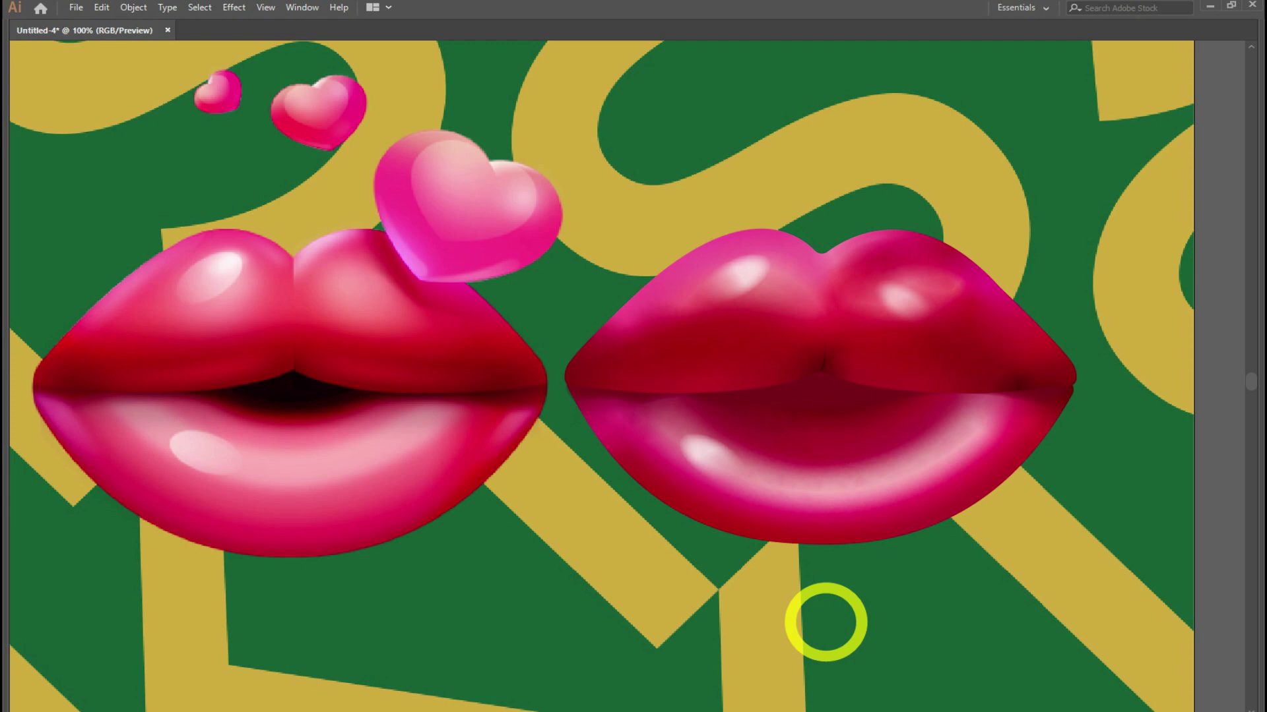
left_click(1129, 711)
right_click(1126, 688)
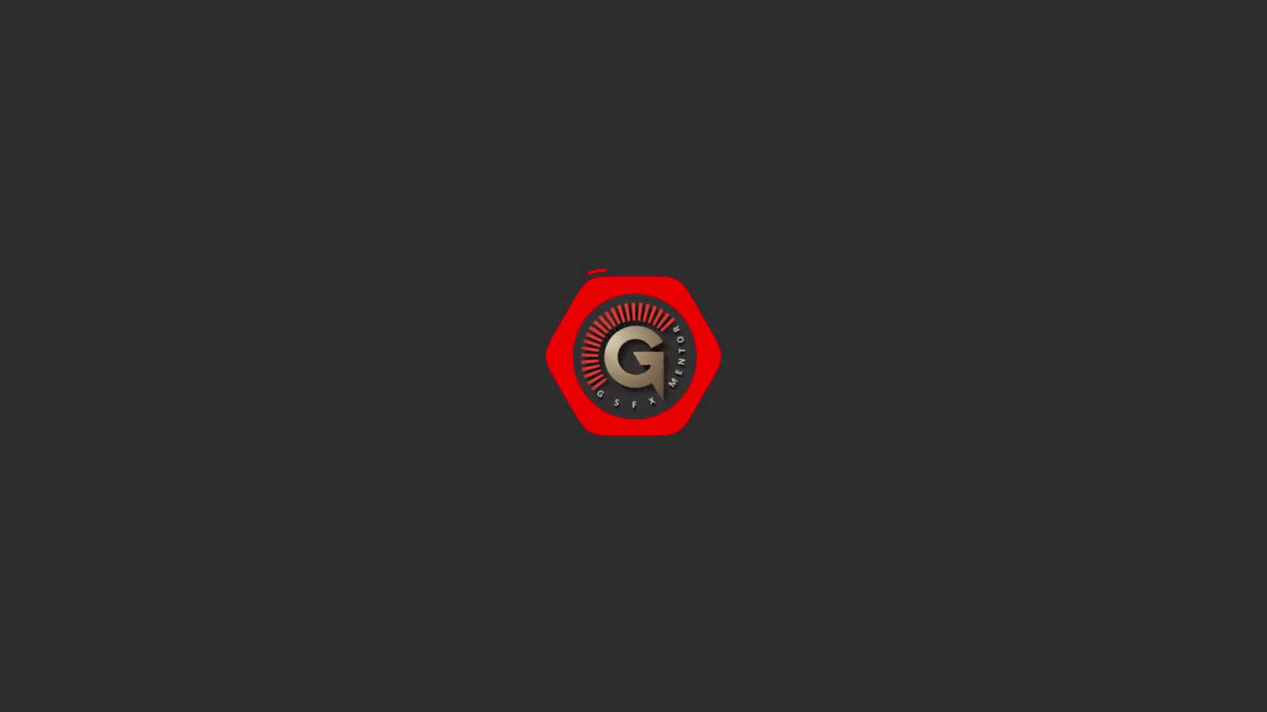